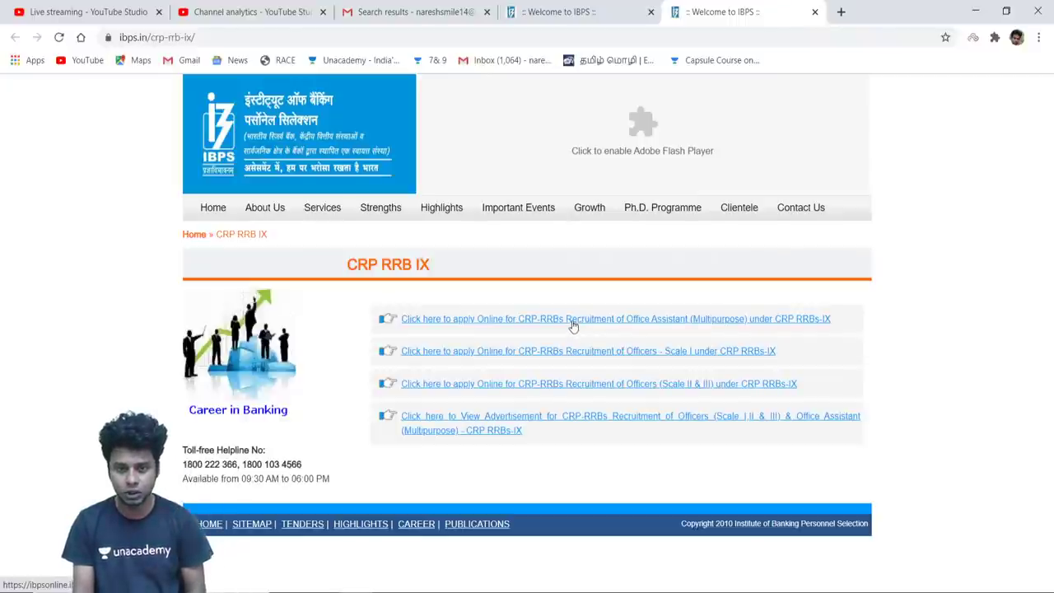
Open the Office Assistant (Multipurpose) online application and choose New Registration
click(572, 321)
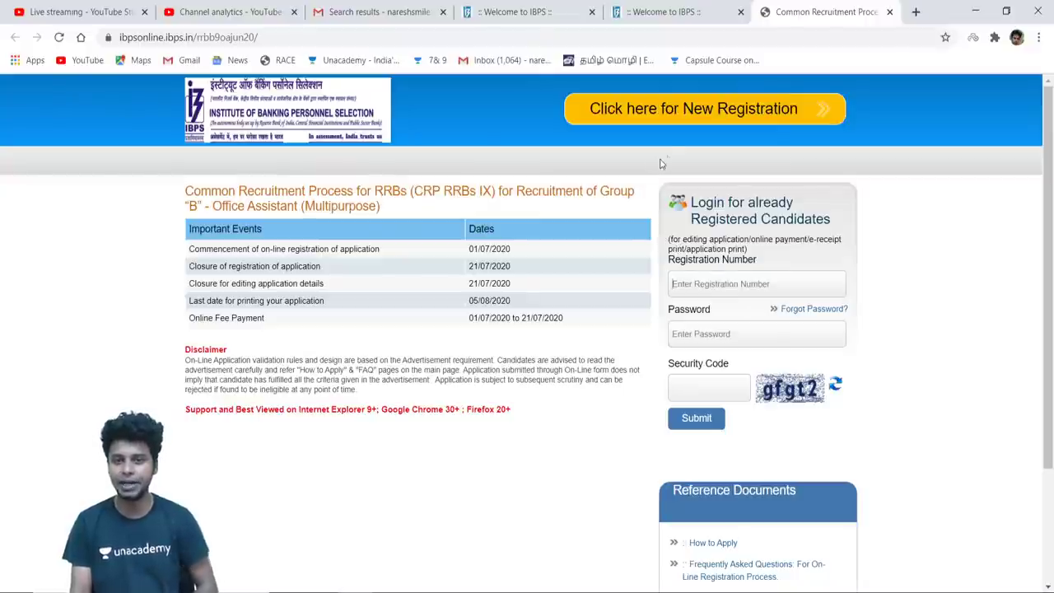
click(688, 107)
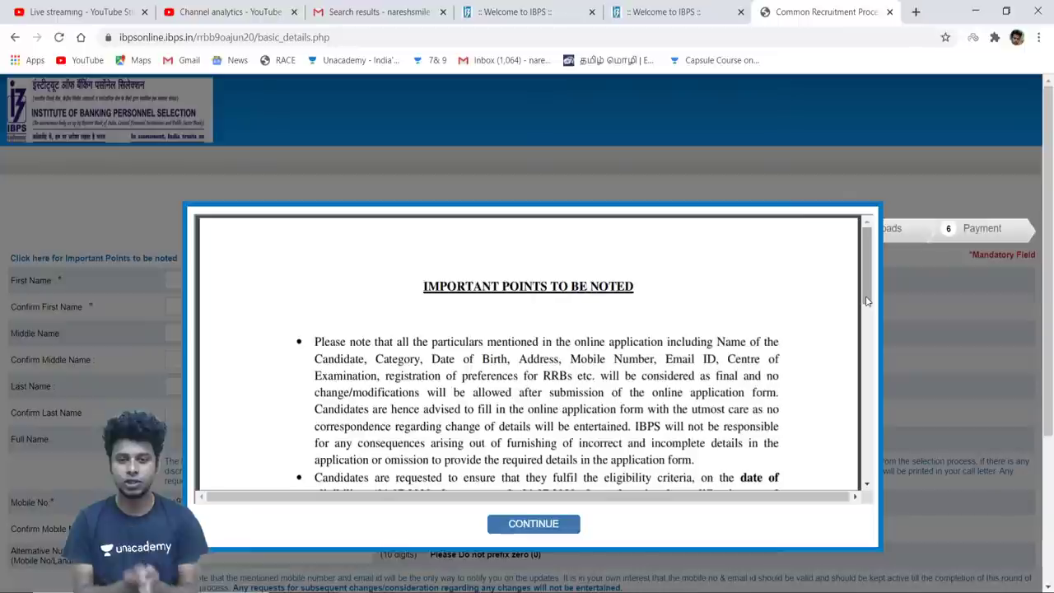
Scroll through the Important Points notice and dismiss it with CONTINUE
drag(866, 301, 865, 320)
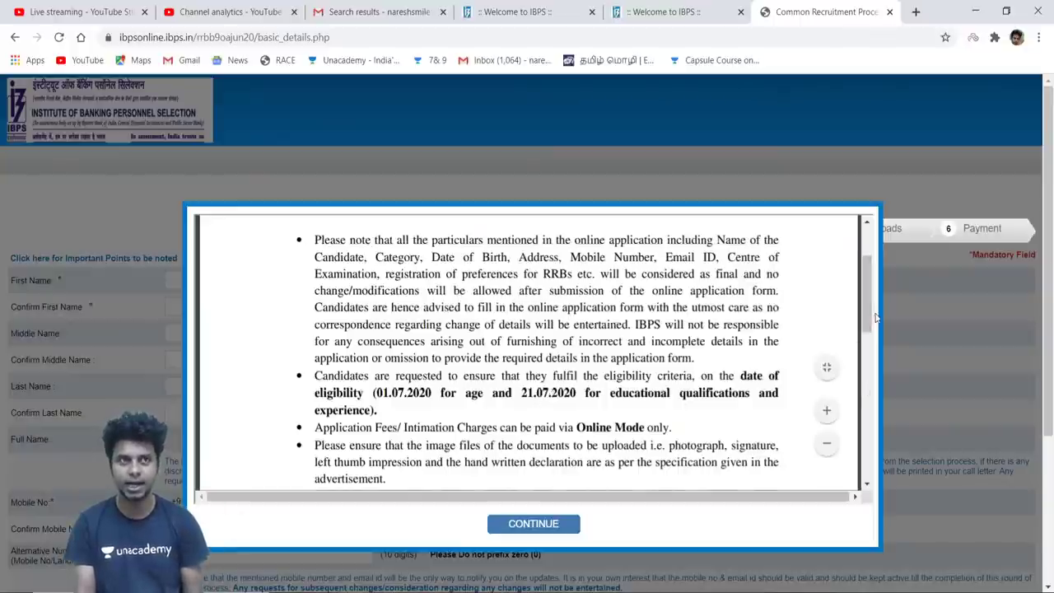
drag(875, 317, 877, 280)
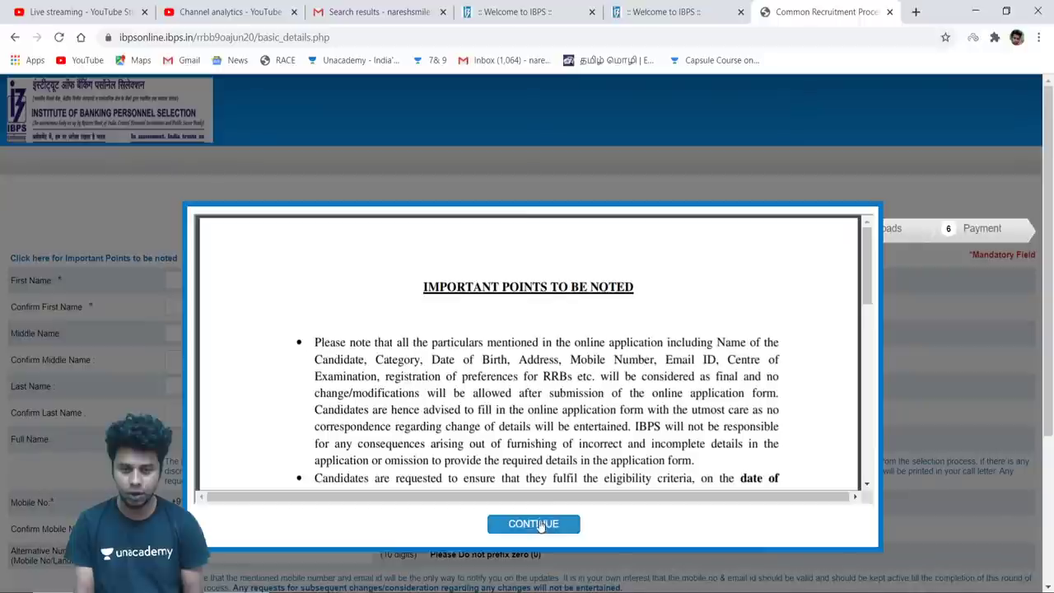
click(536, 524)
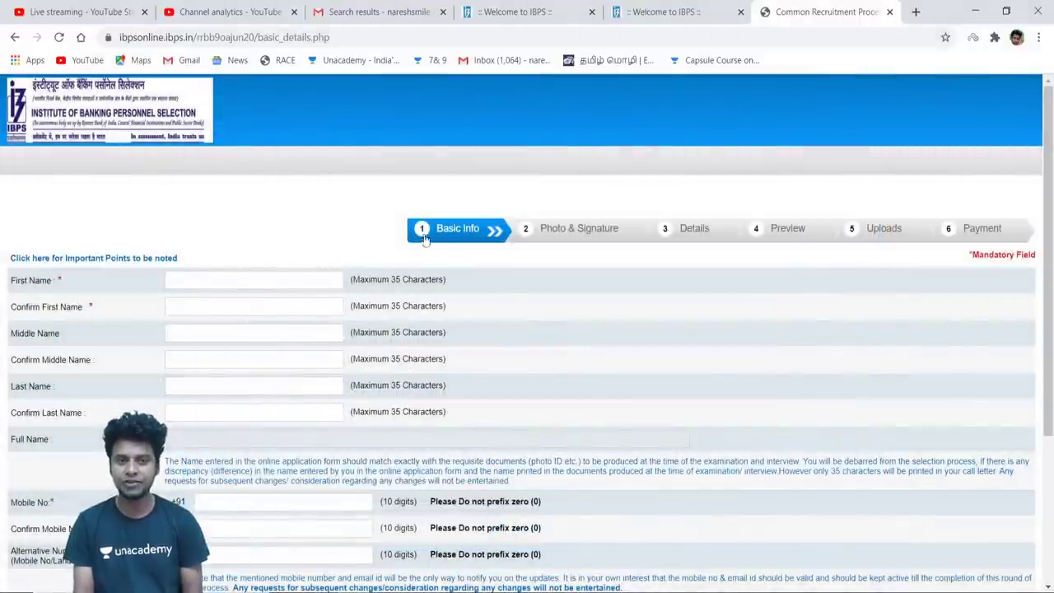
Enter the candidate's first name in First Name and Confirm First Name
click(282, 277)
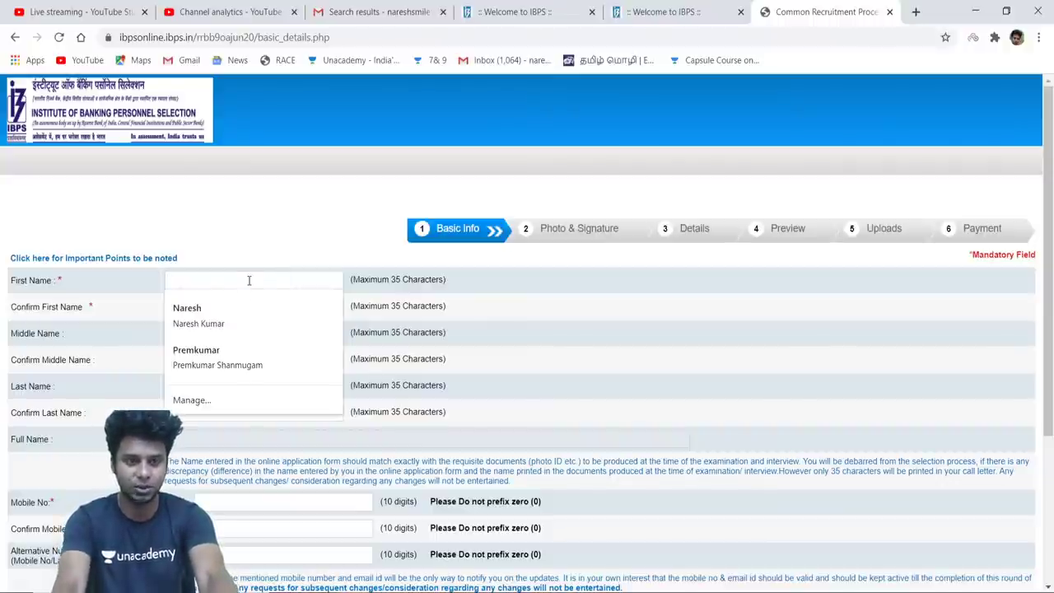
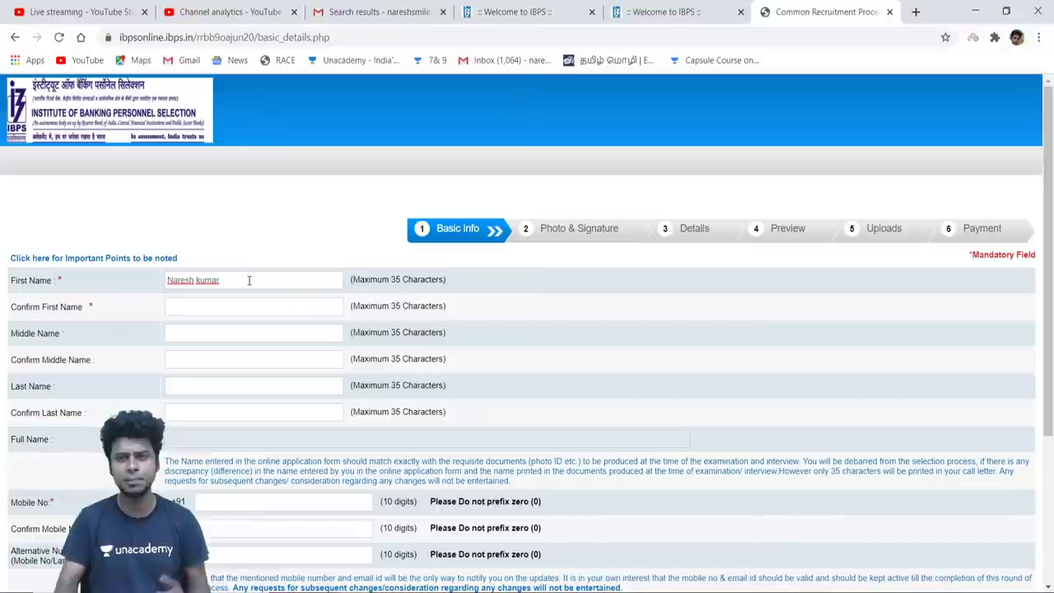
click(201, 309)
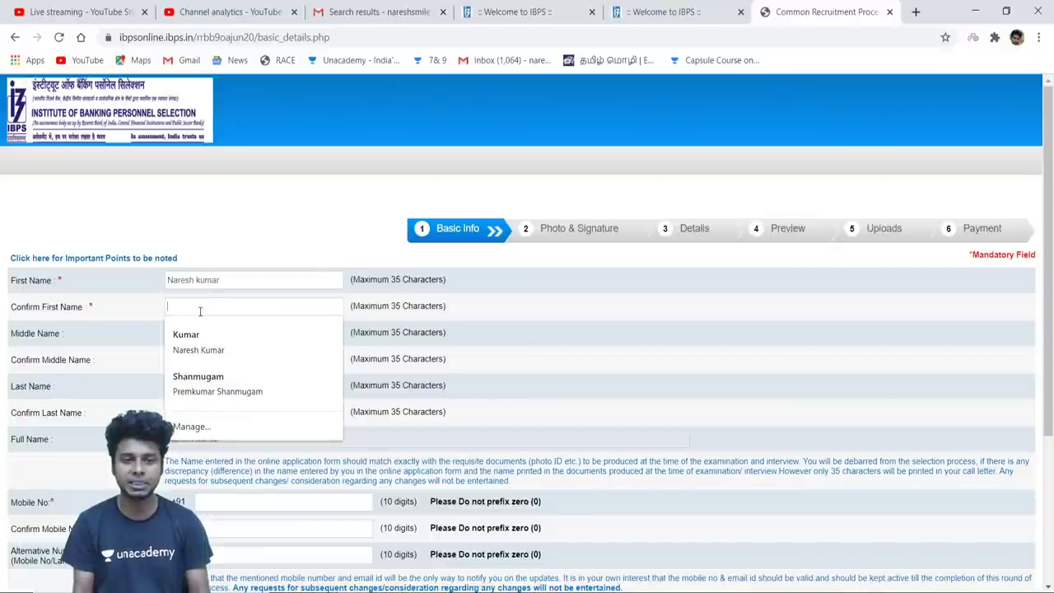
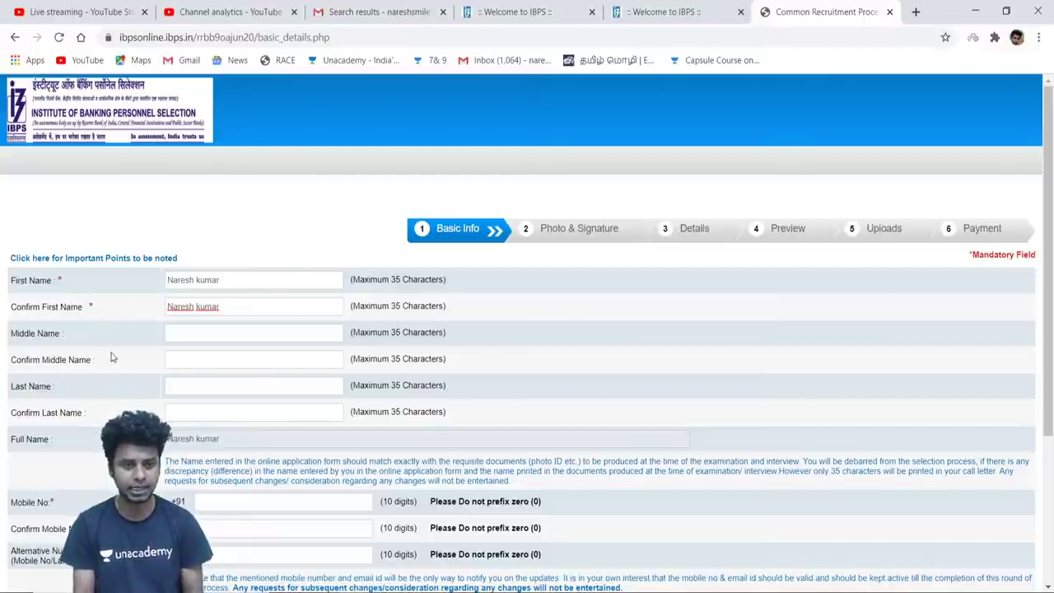
Enter the candidate's last name 'S' in Last Name and Confirm Last Name
click(197, 387)
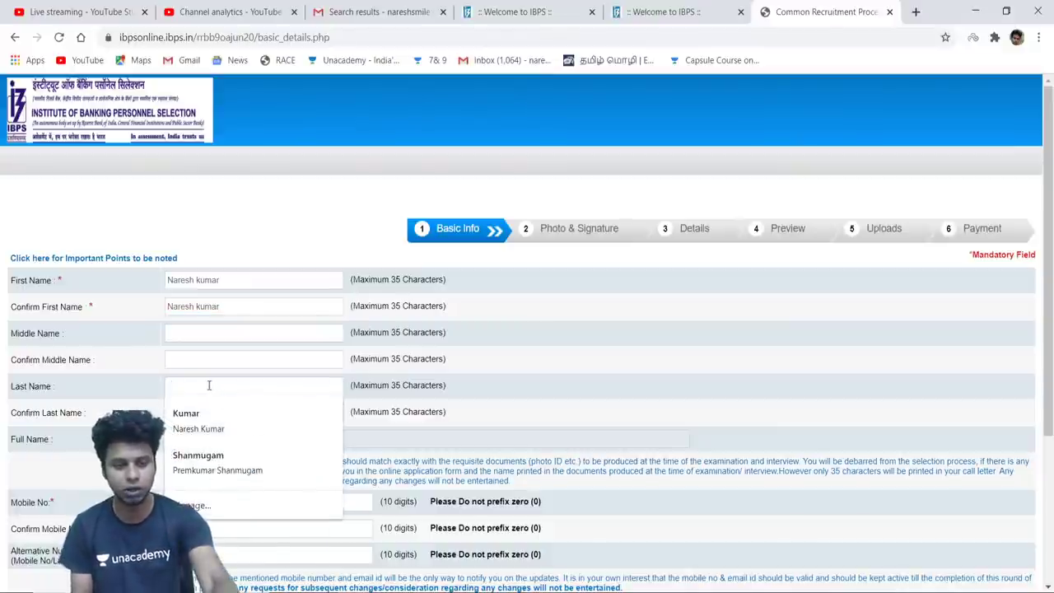
text(s)
key(BackSpace)
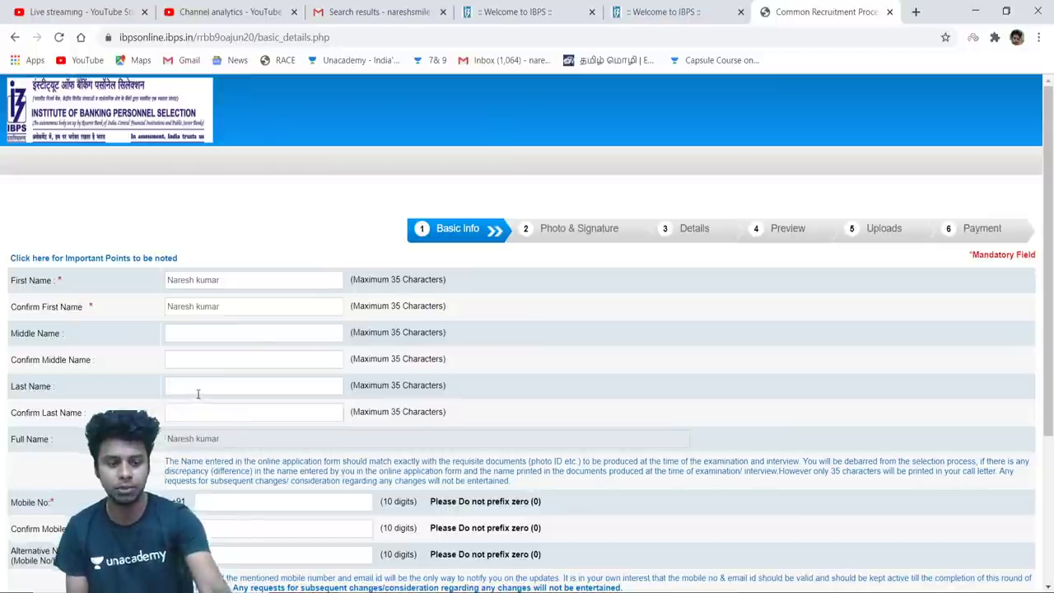
text(S)
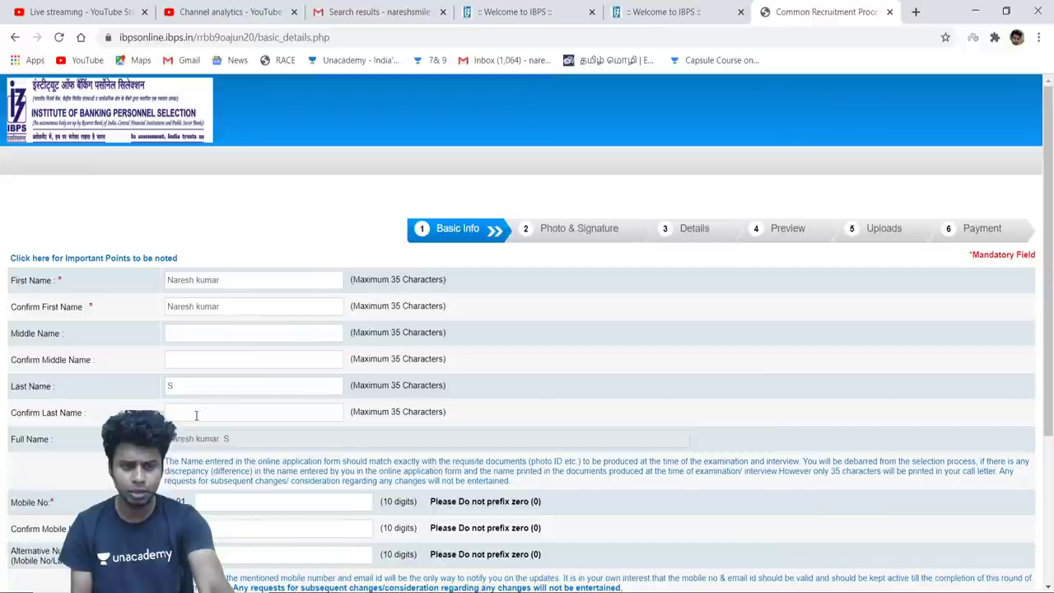
click(198, 416)
text(S)
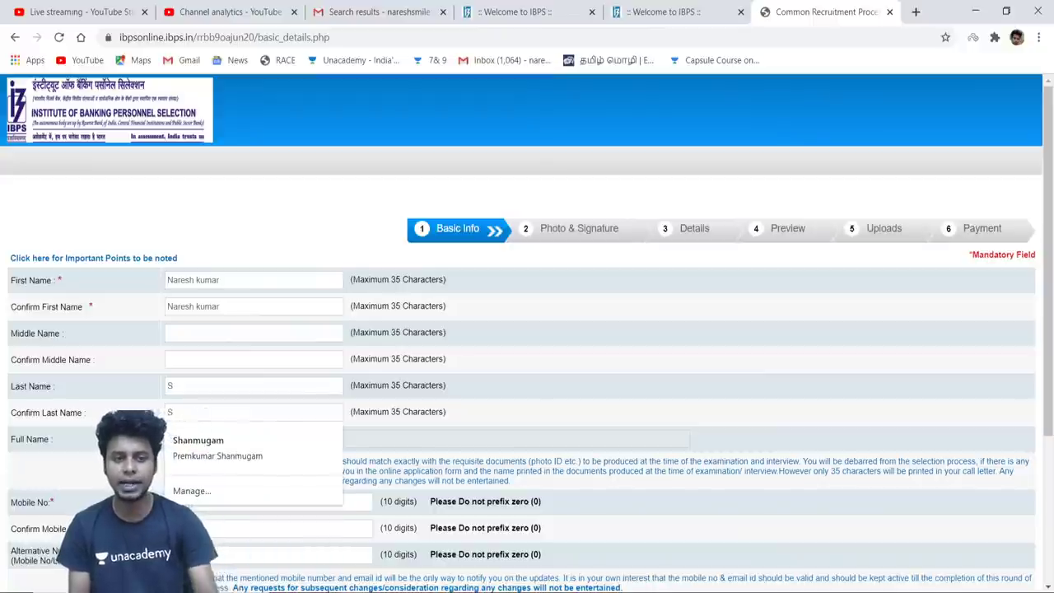
key(Tab)
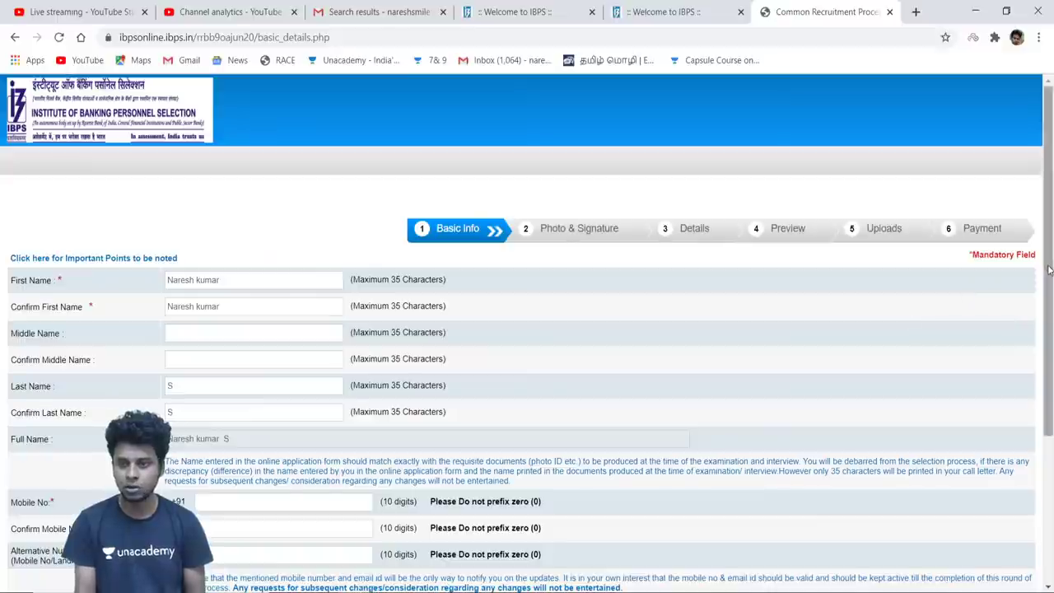
Autofill the saved mobile number and its confirmation, then type the alternative number
drag(1049, 266, 1051, 354)
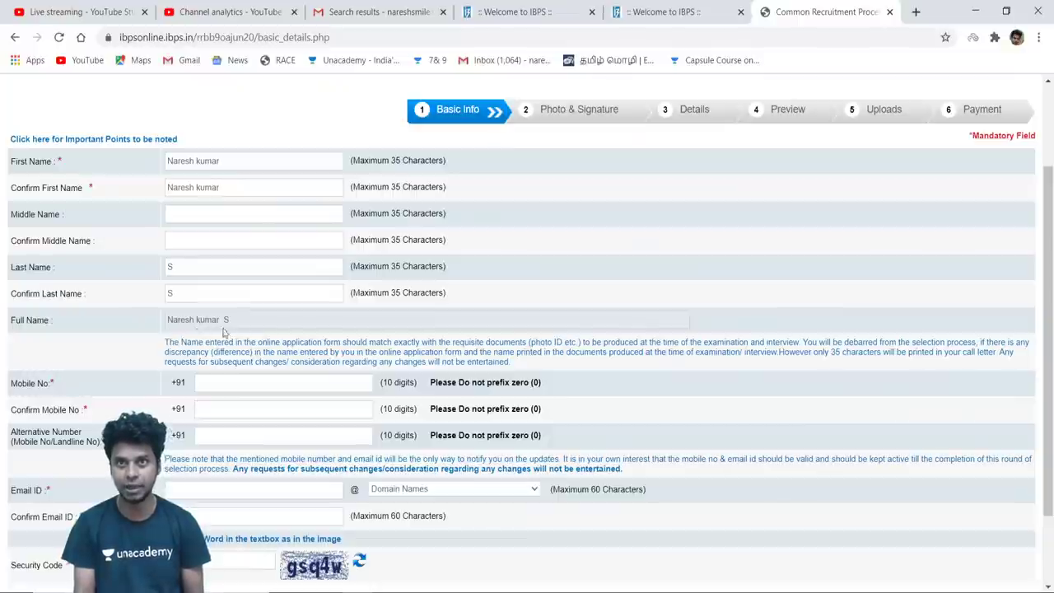
click(251, 384)
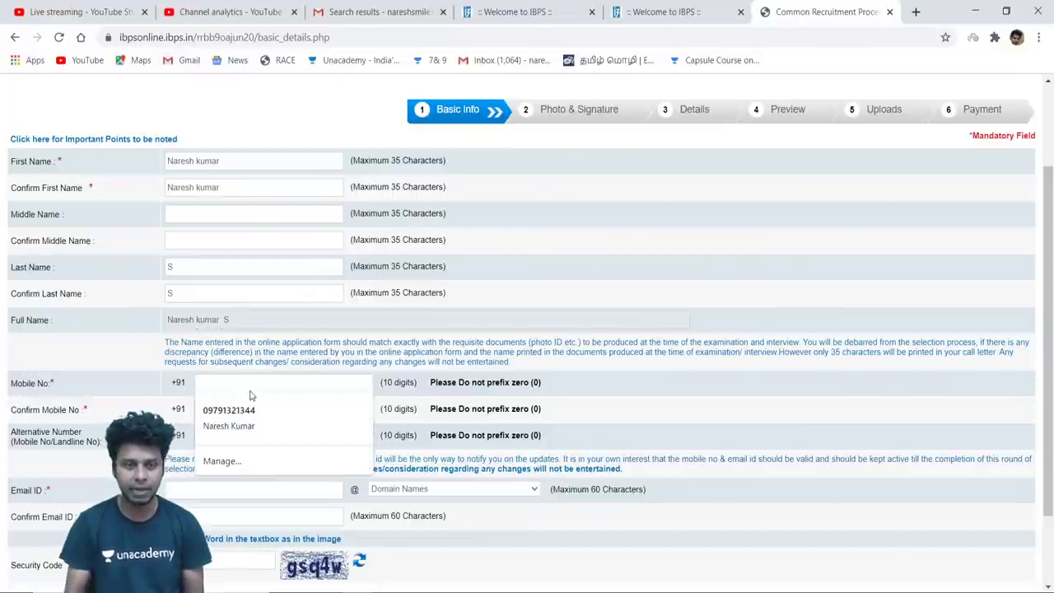
click(240, 416)
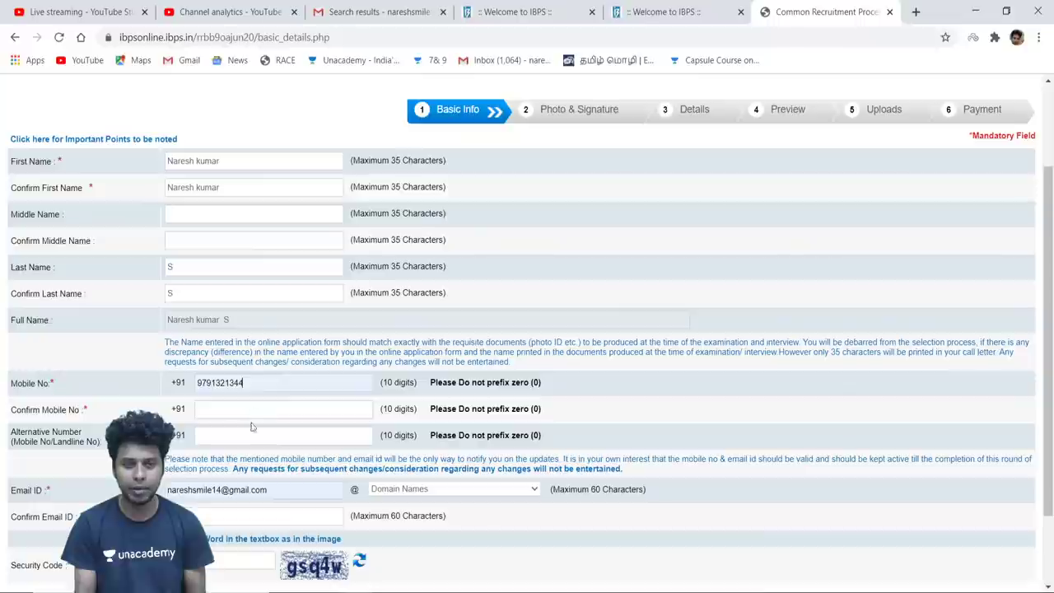
click(227, 411)
click(240, 434)
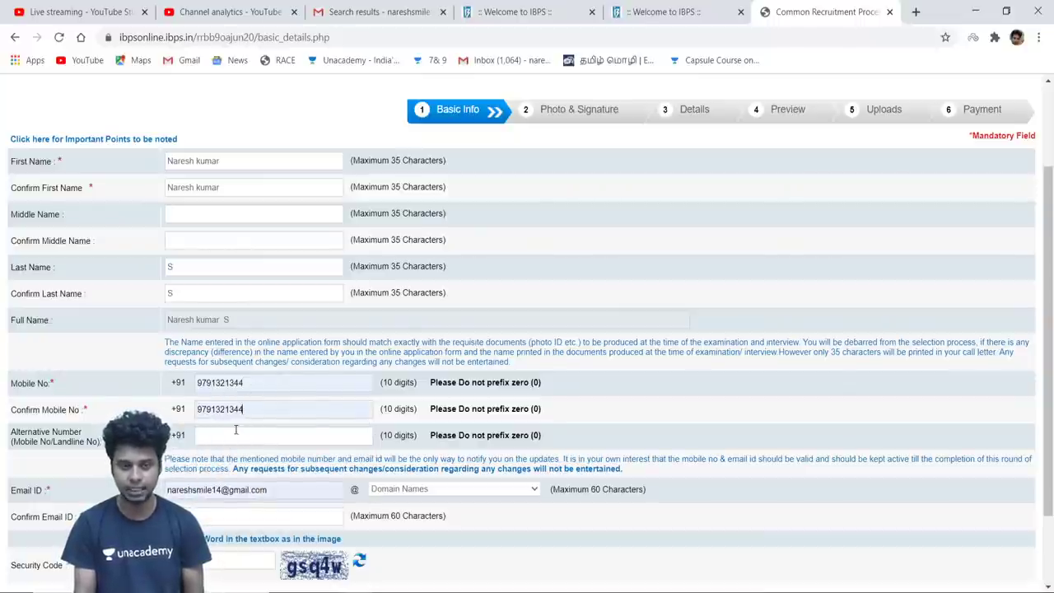
click(221, 435)
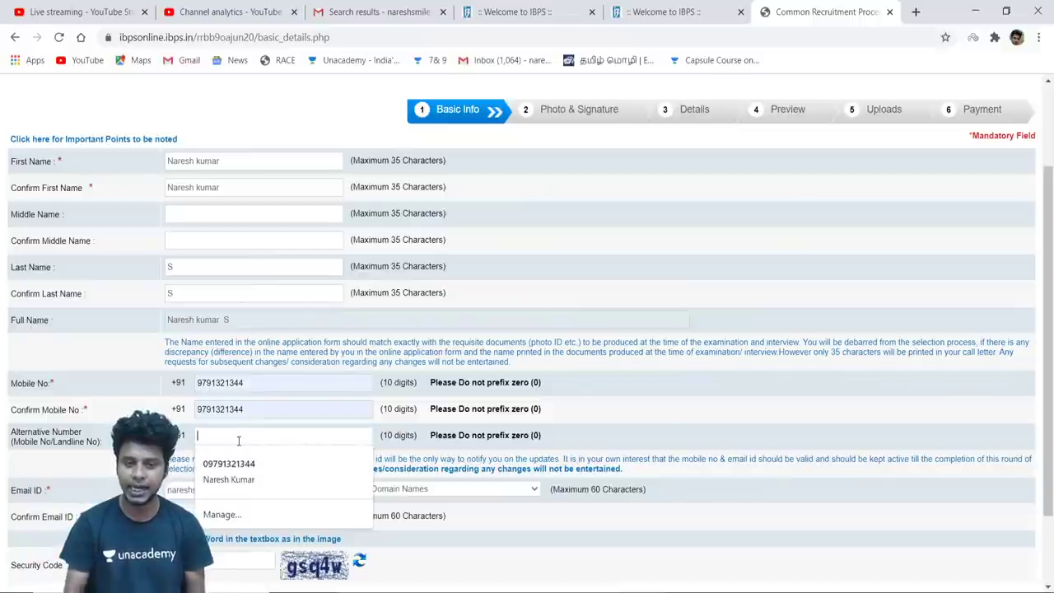
text(9345)
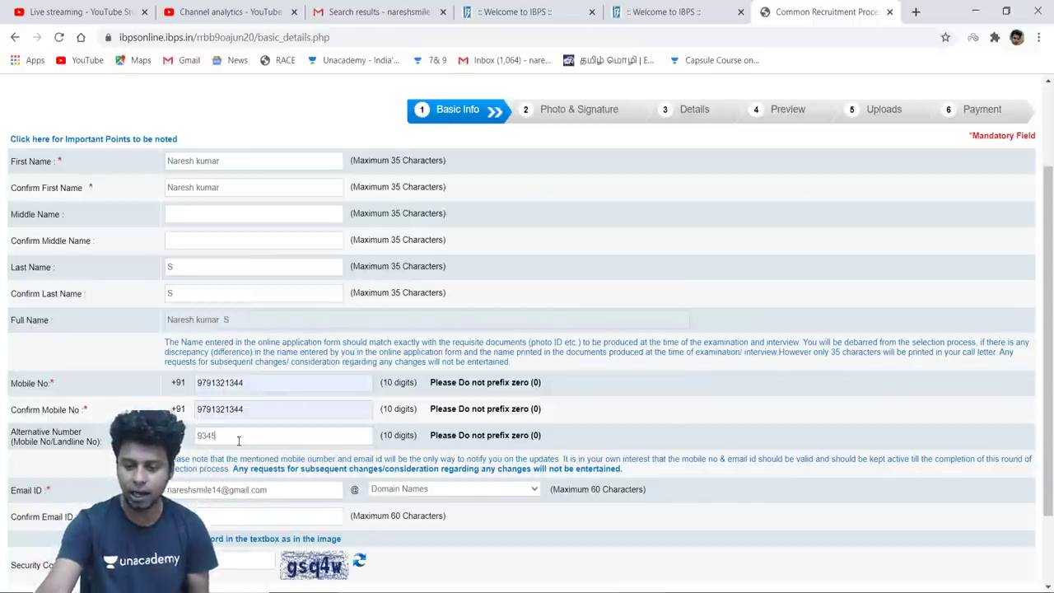
text(470)
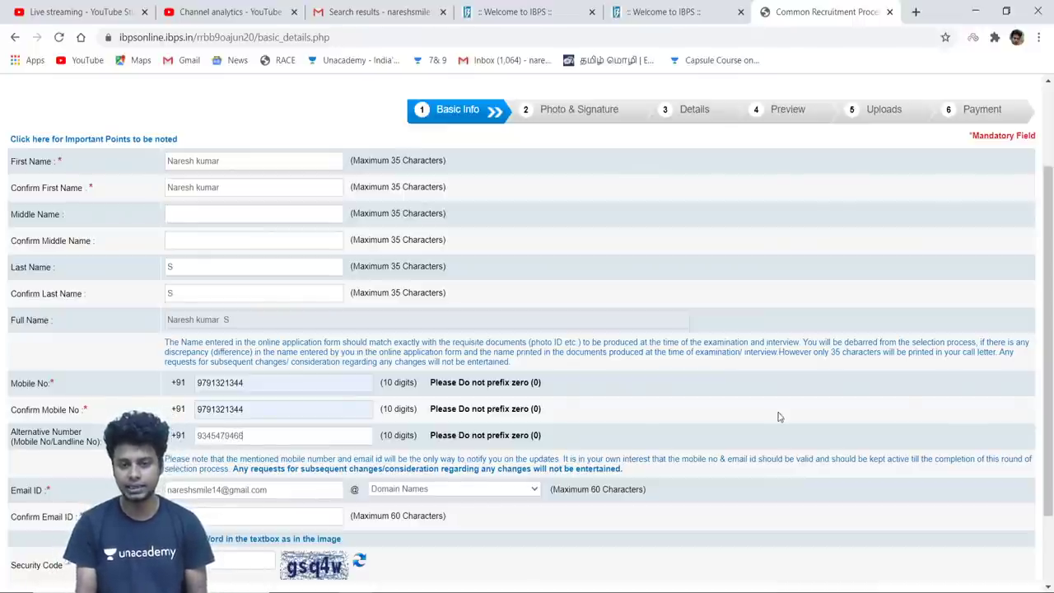
drag(1040, 364, 1049, 417)
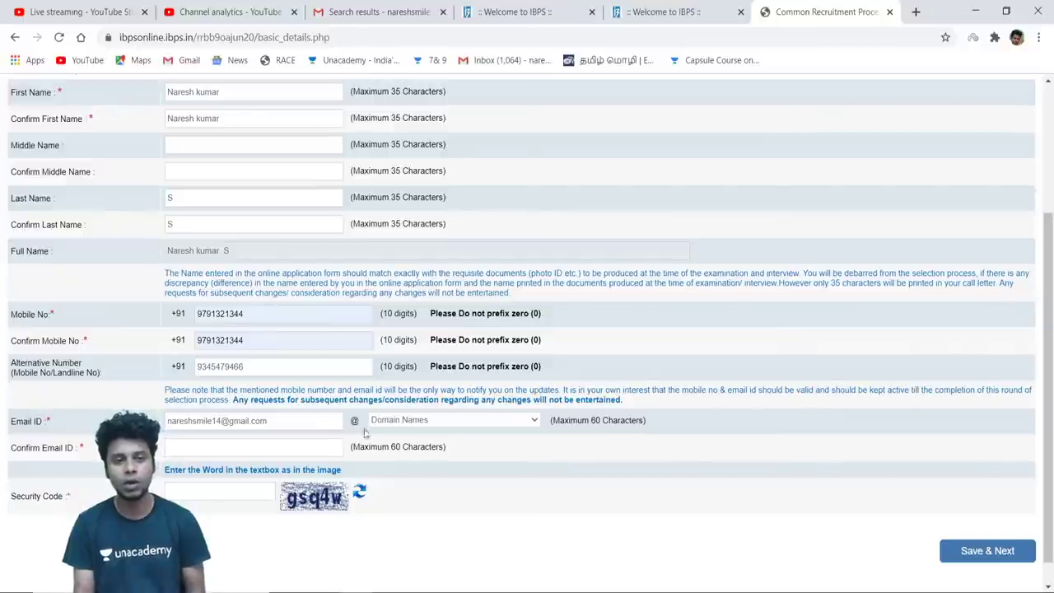
Change the e-mail domain to gmail.com and fill Confirm Email ID from the saved suggestion
click(272, 365)
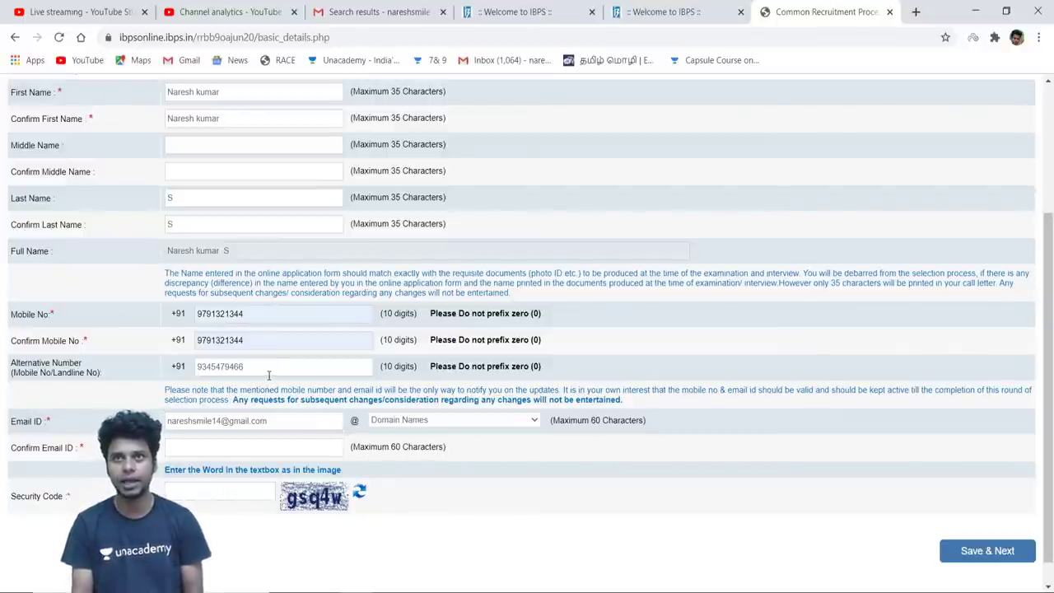
click(273, 423)
drag(272, 422, 224, 421)
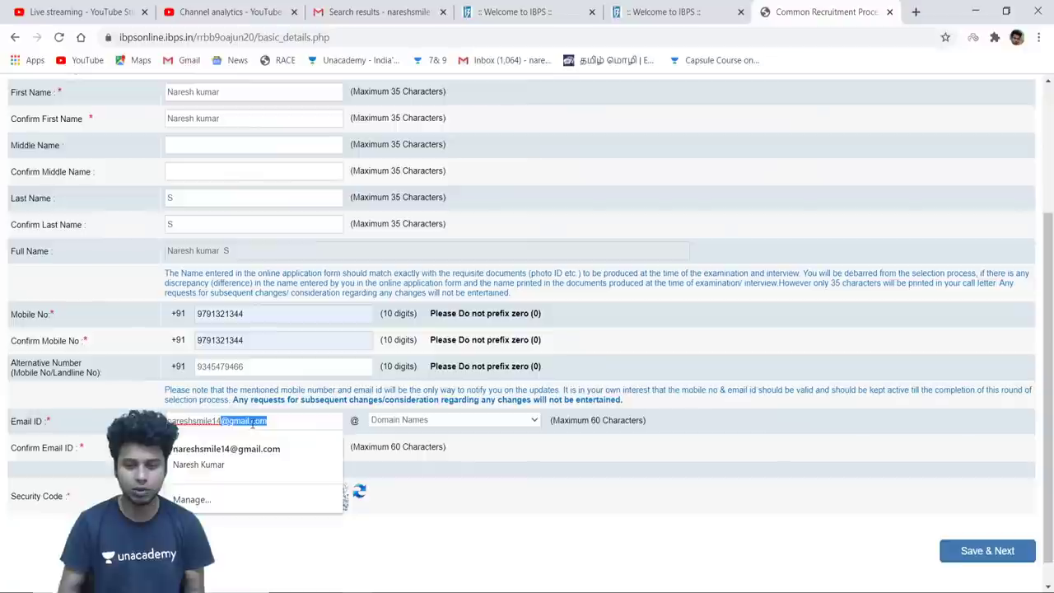
key(BackSpace)
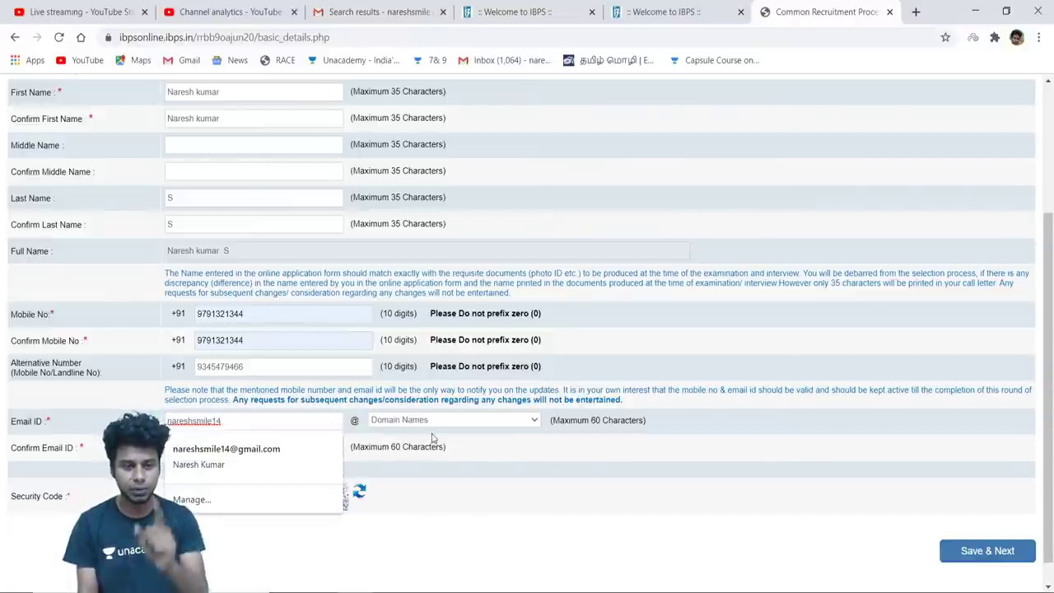
click(519, 427)
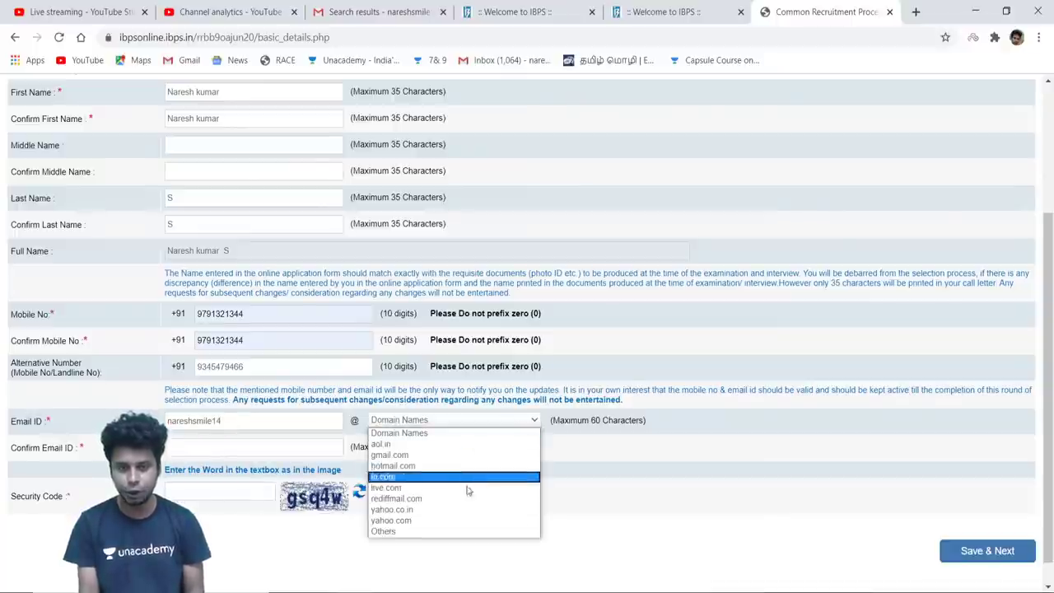
click(466, 457)
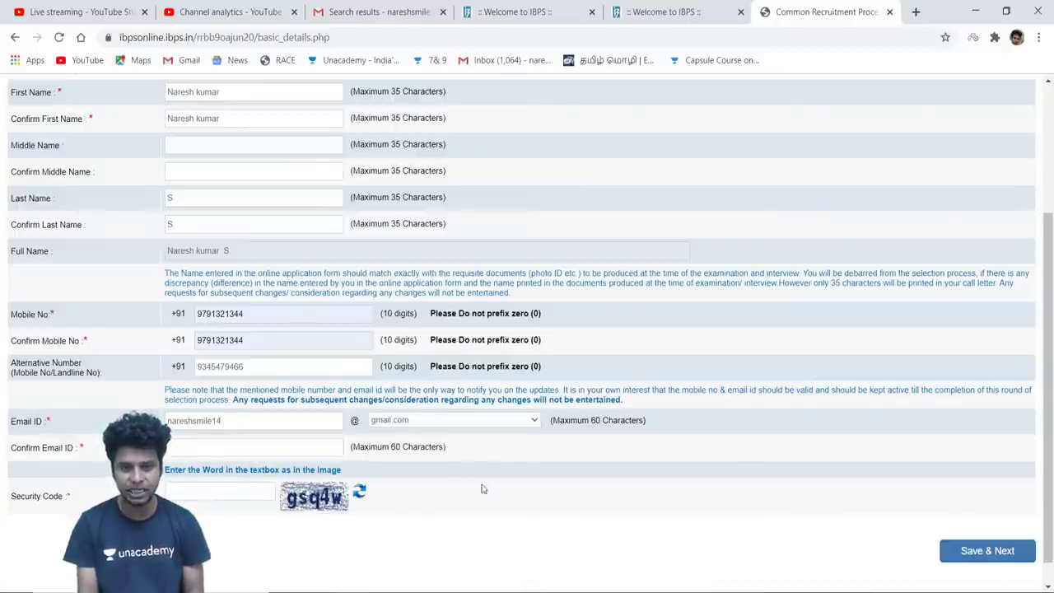
click(252, 446)
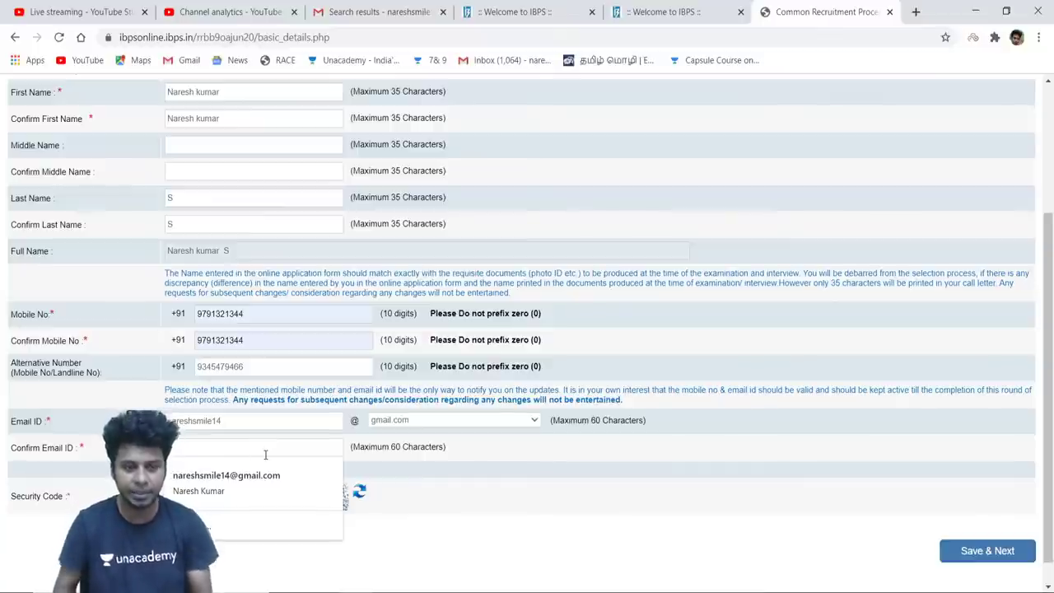
click(252, 486)
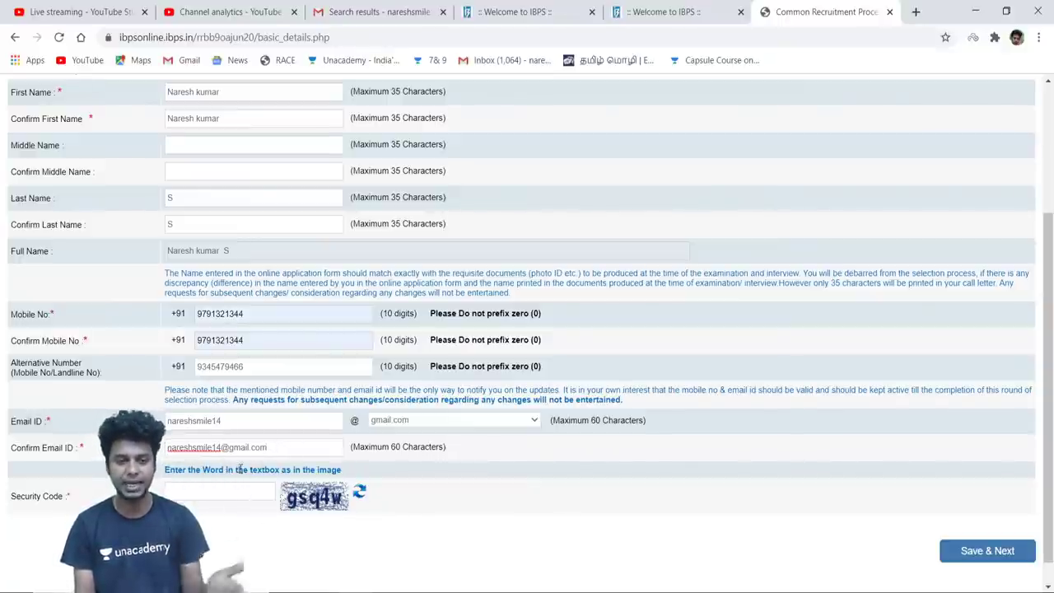
Enter the security code shown in the captcha image
click(224, 489)
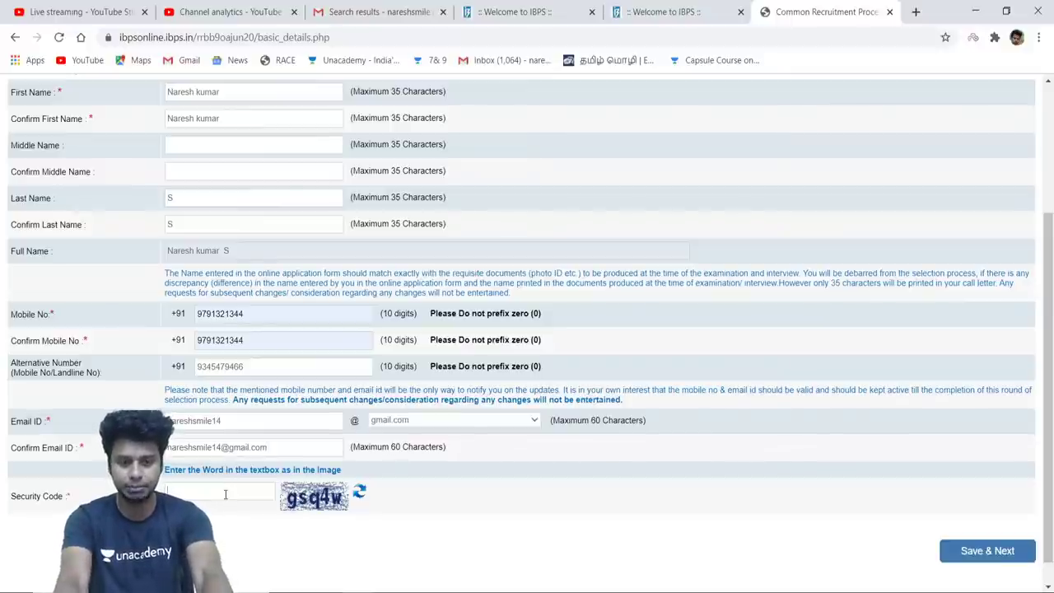
key(BackSpace)
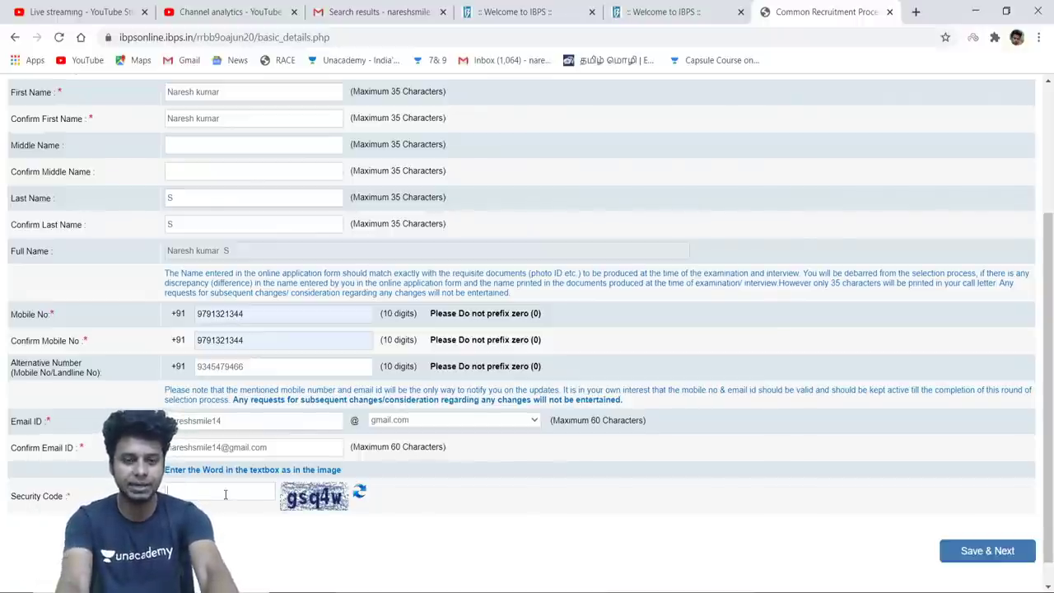
text(gsq4w)
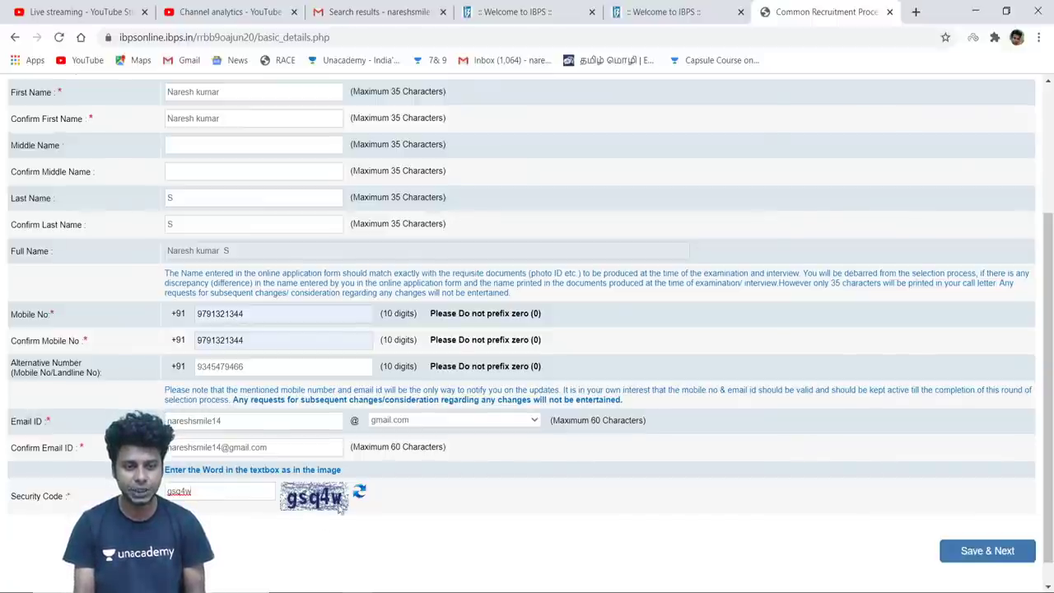
Save the basic details and confirm them to receive the provisional registration number
click(973, 552)
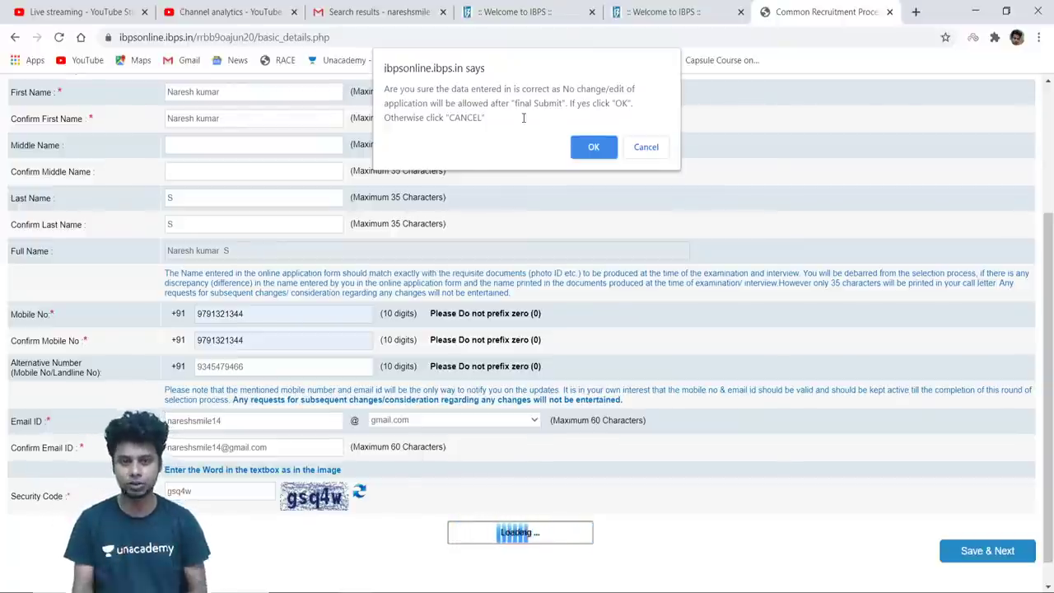
click(590, 150)
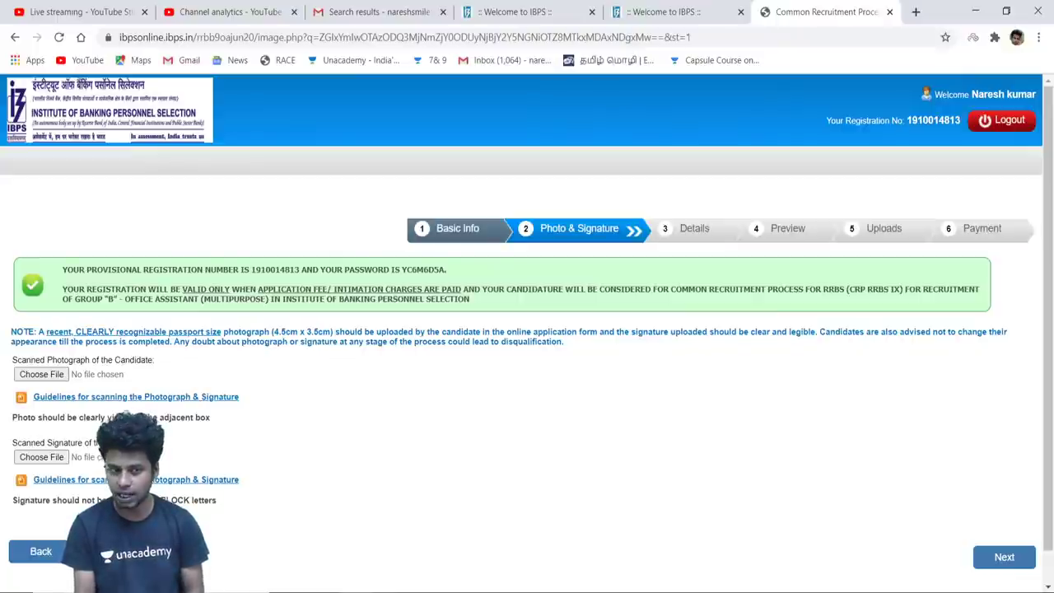
Review the photo scanning guidelines: 50kb maximum size and 200 x 230 pixel dimensions
click(146, 401)
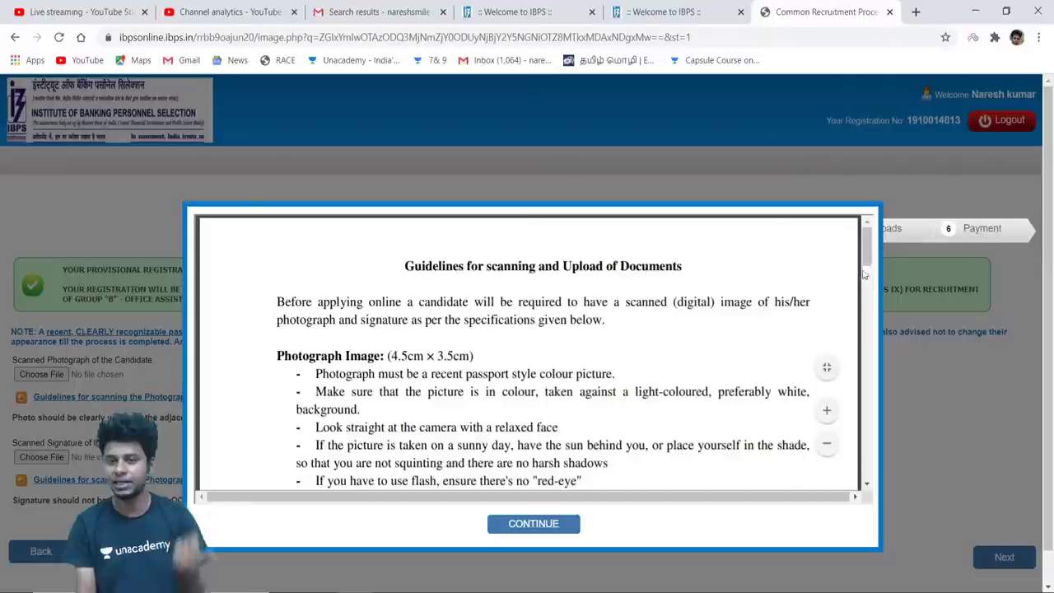
click(865, 297)
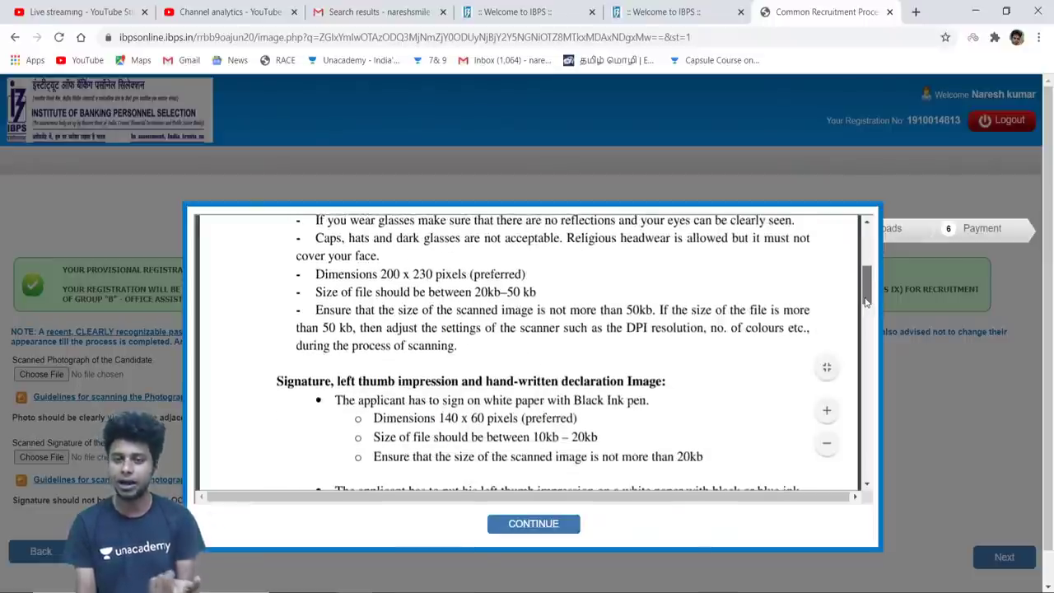
scroll(865, 301, up, 3)
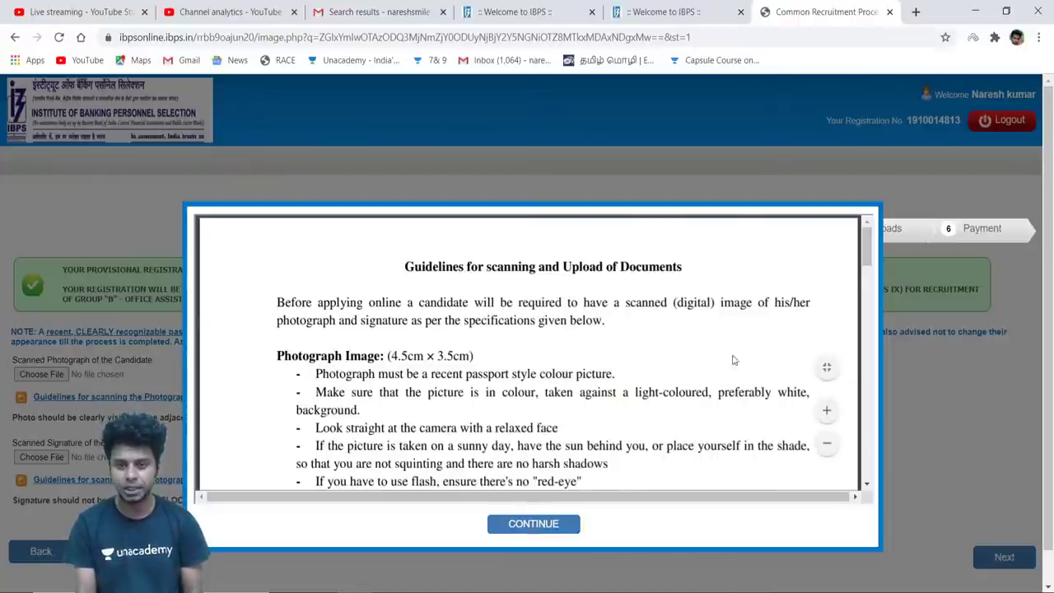
drag(868, 262, 865, 282)
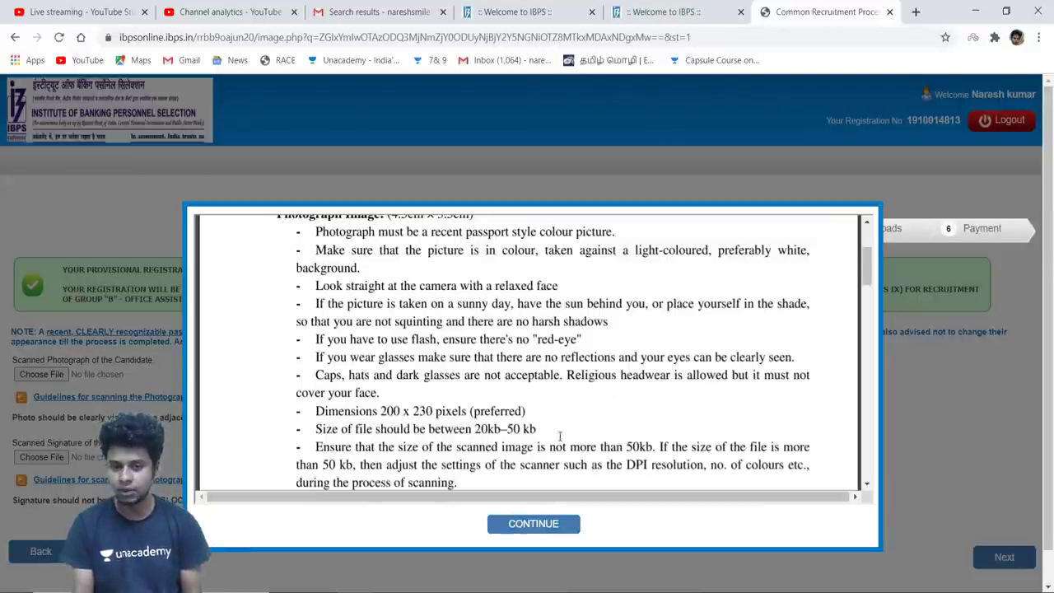
drag(491, 447, 727, 437)
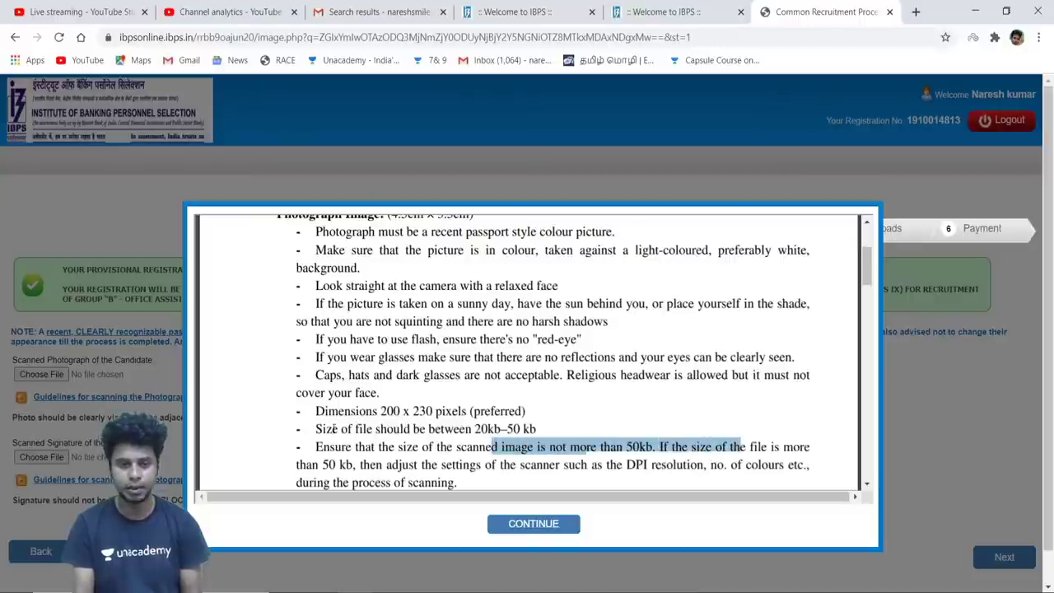
drag(334, 429, 474, 448)
drag(359, 411, 497, 410)
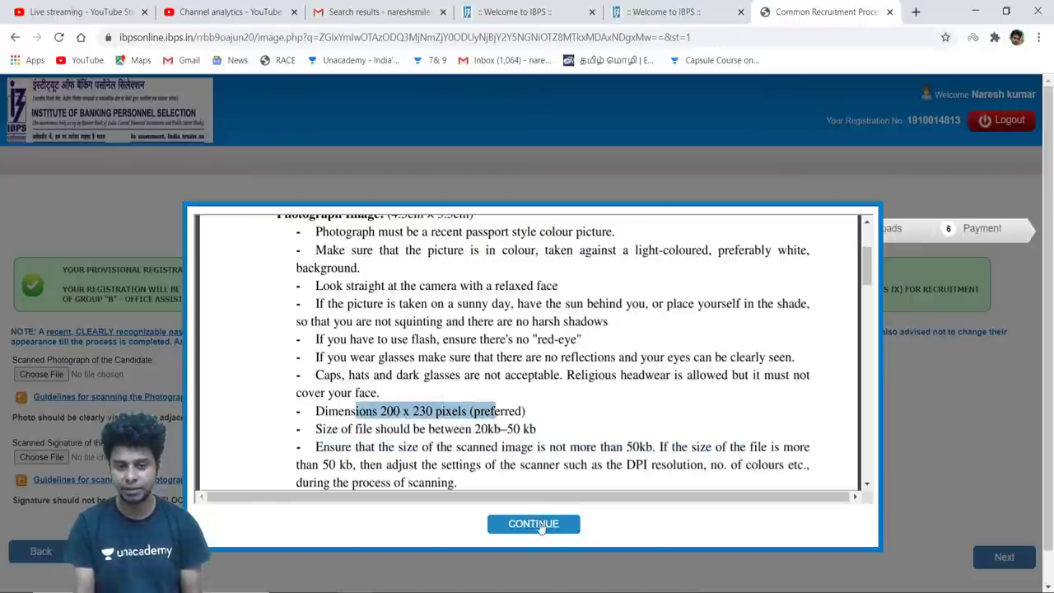
click(540, 525)
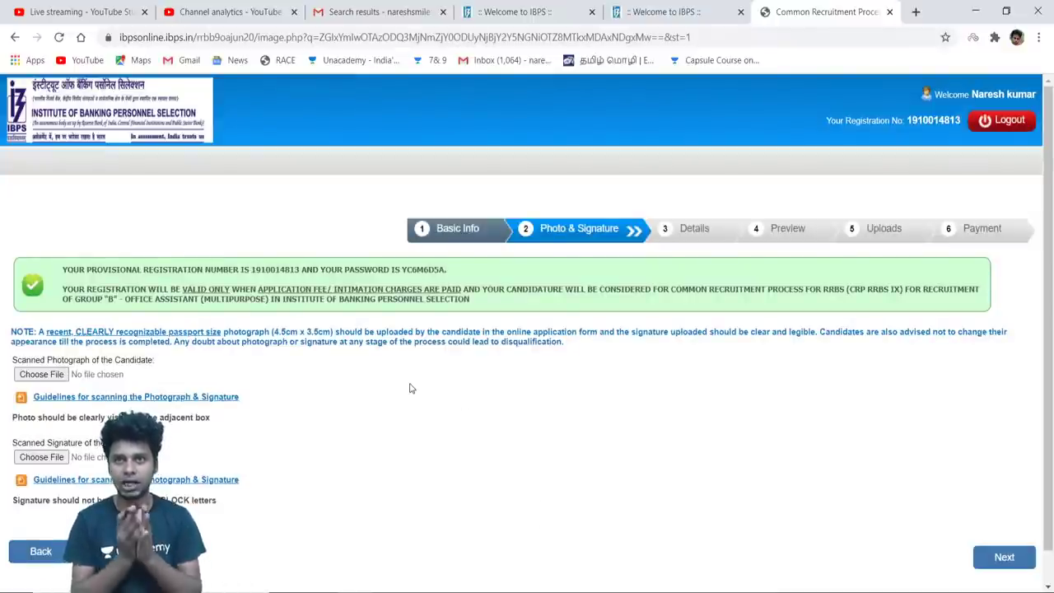
Attempt to upload the candidate's photo file as the scanned photograph
click(56, 377)
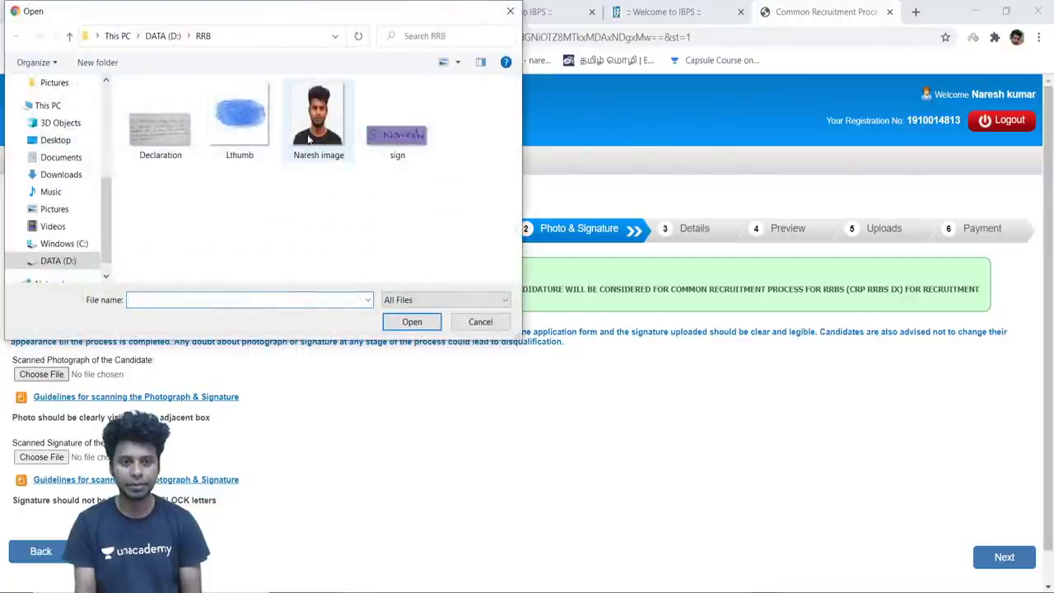
click(319, 137)
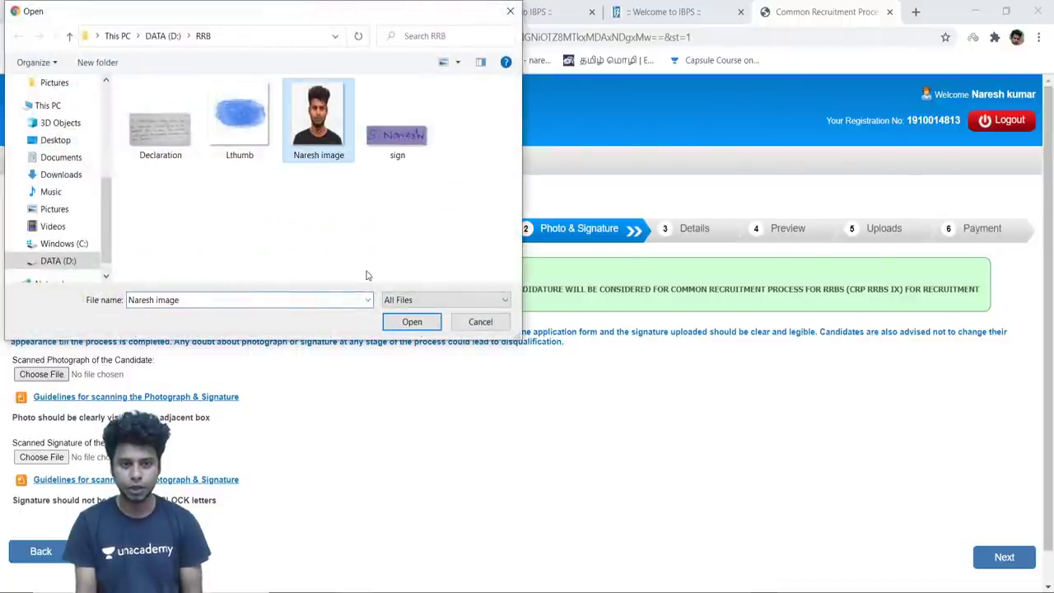
click(402, 322)
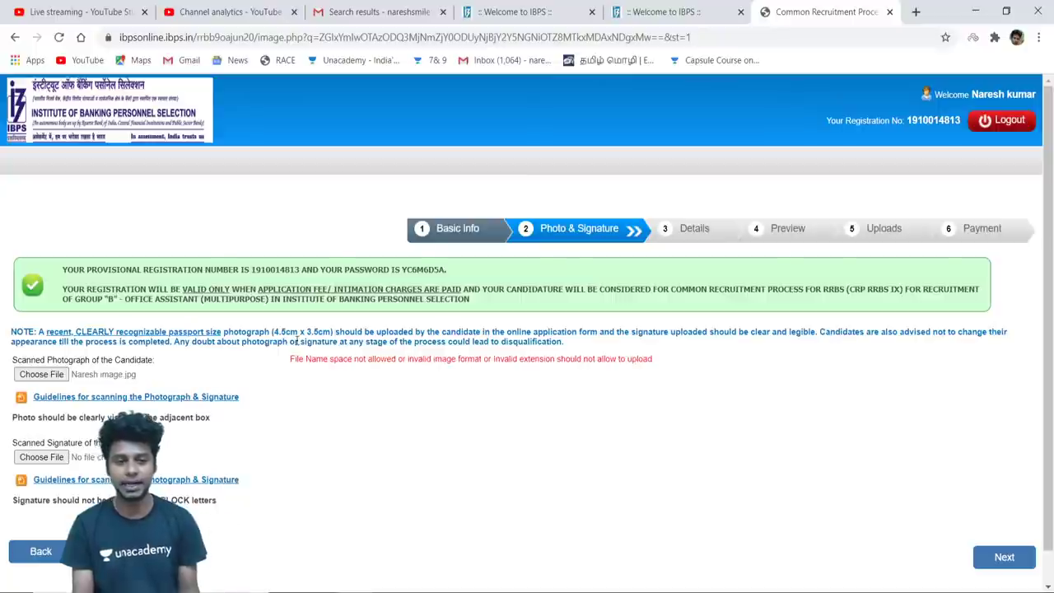
Retry the photo with the space removed from its name, then cancel the file picker
click(55, 376)
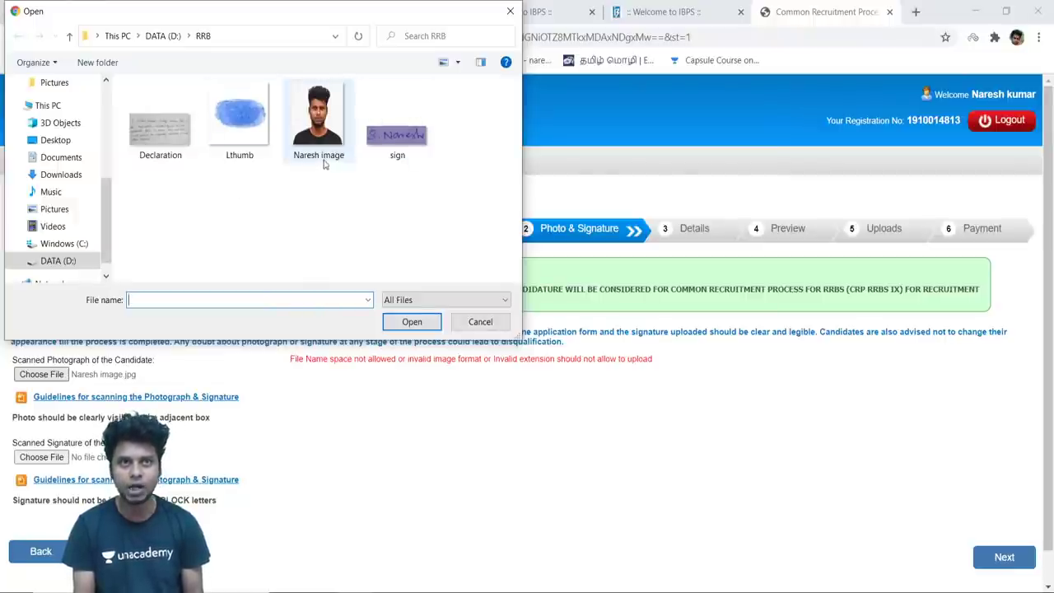
mouse_move(324, 163)
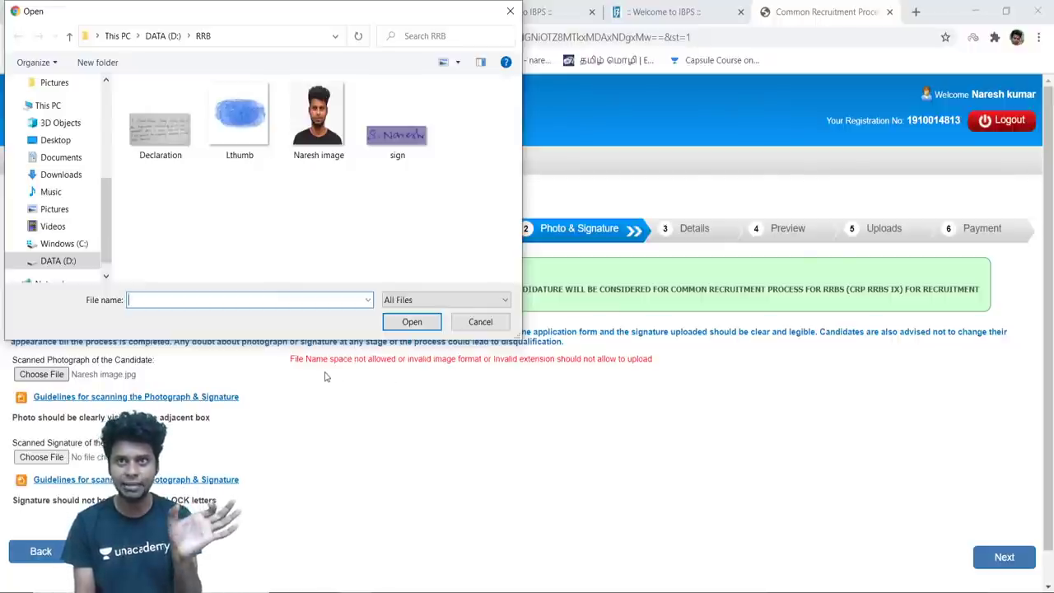
click(329, 157)
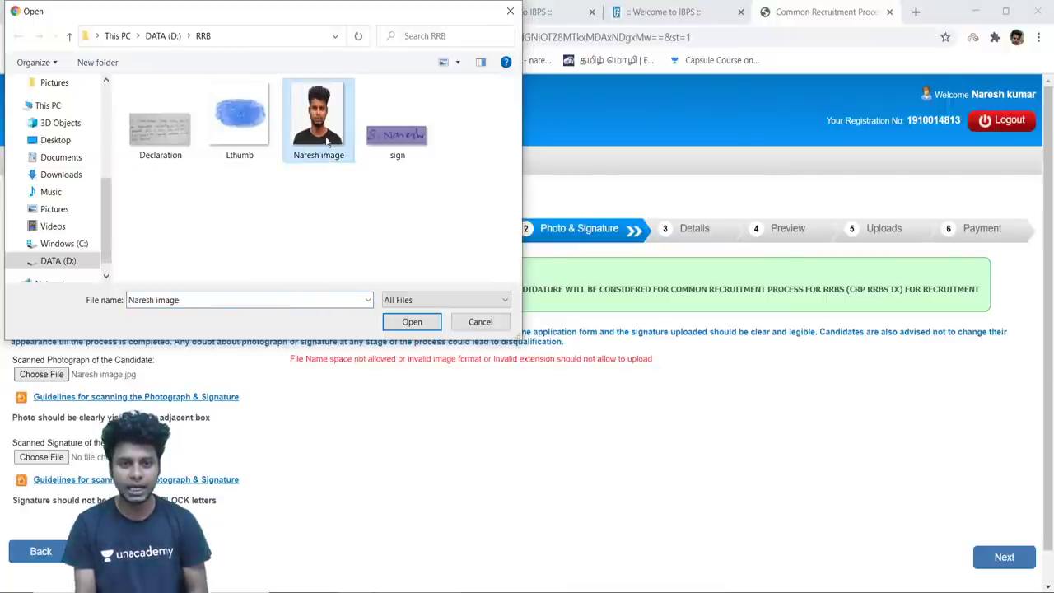
click(157, 300)
click(154, 300)
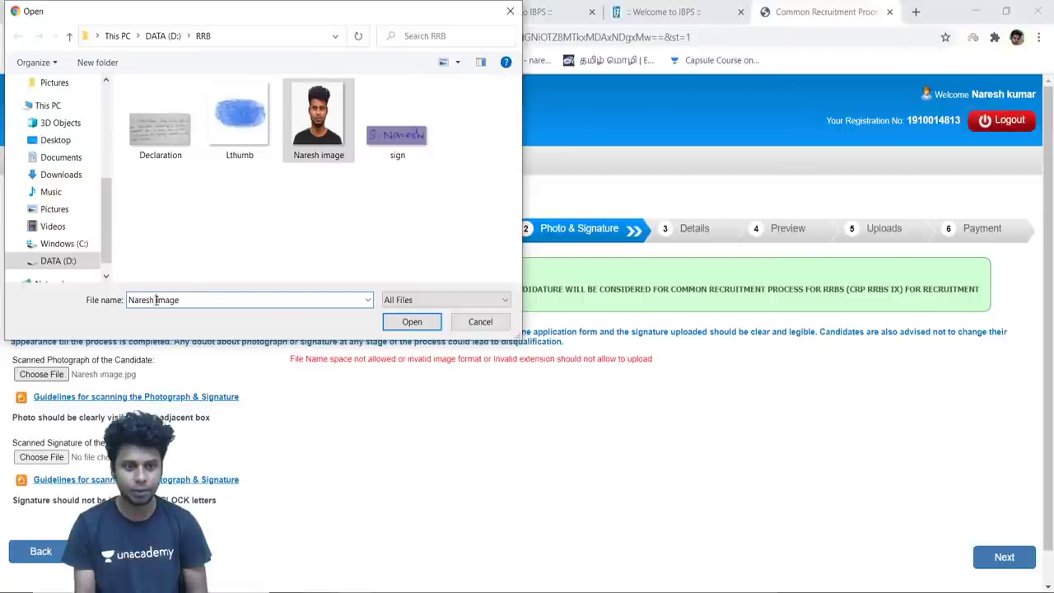
key(BackSpace)
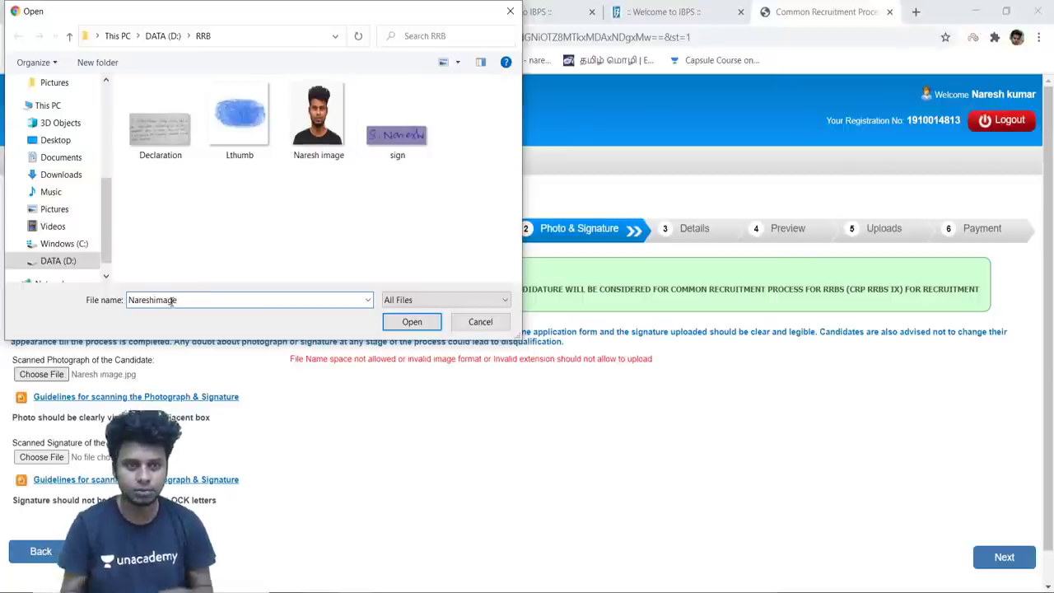
click(412, 322)
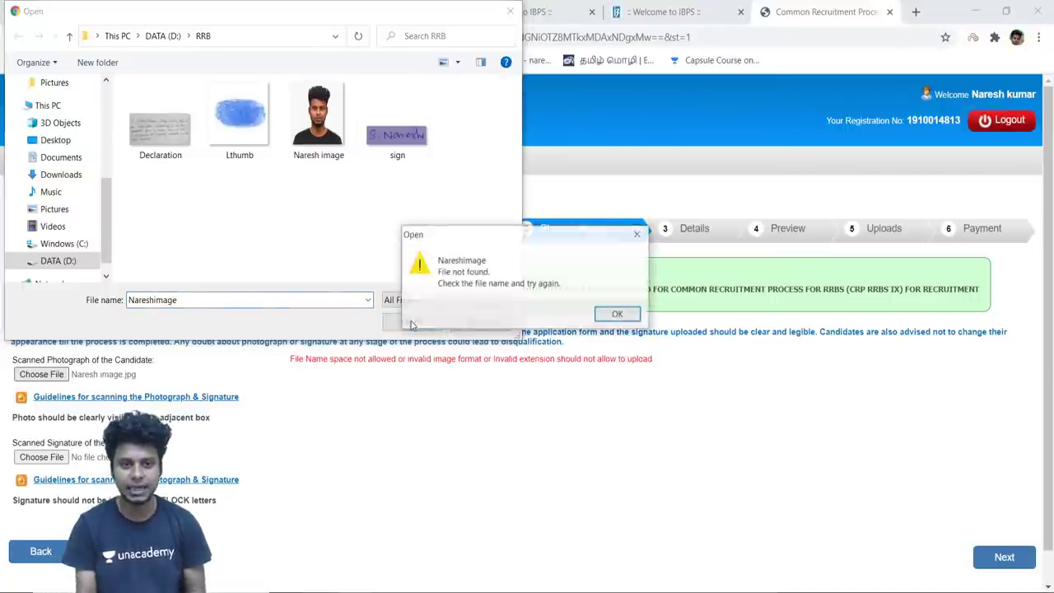
click(604, 320)
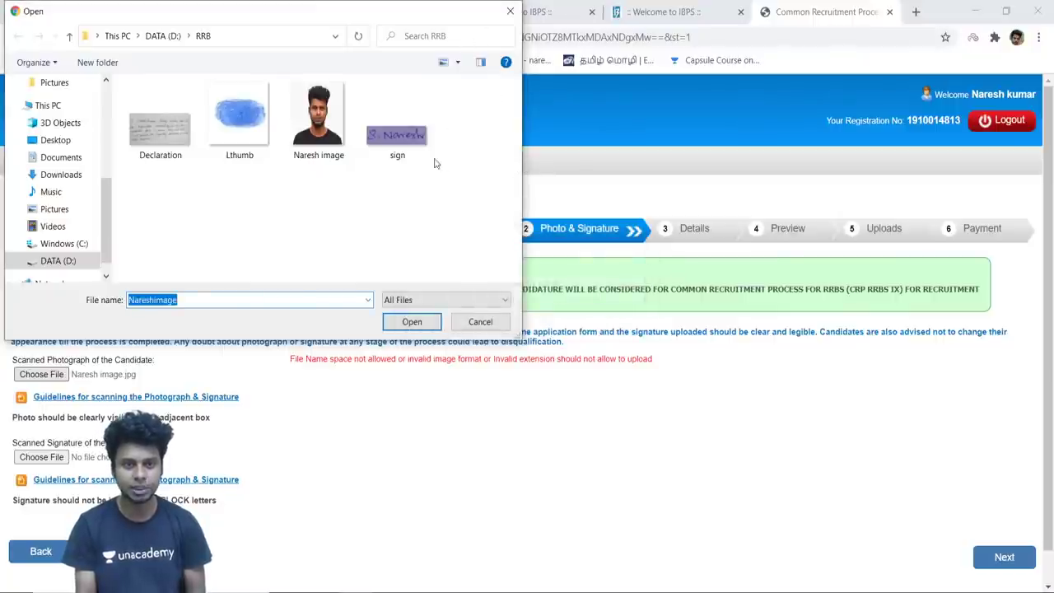
click(510, 11)
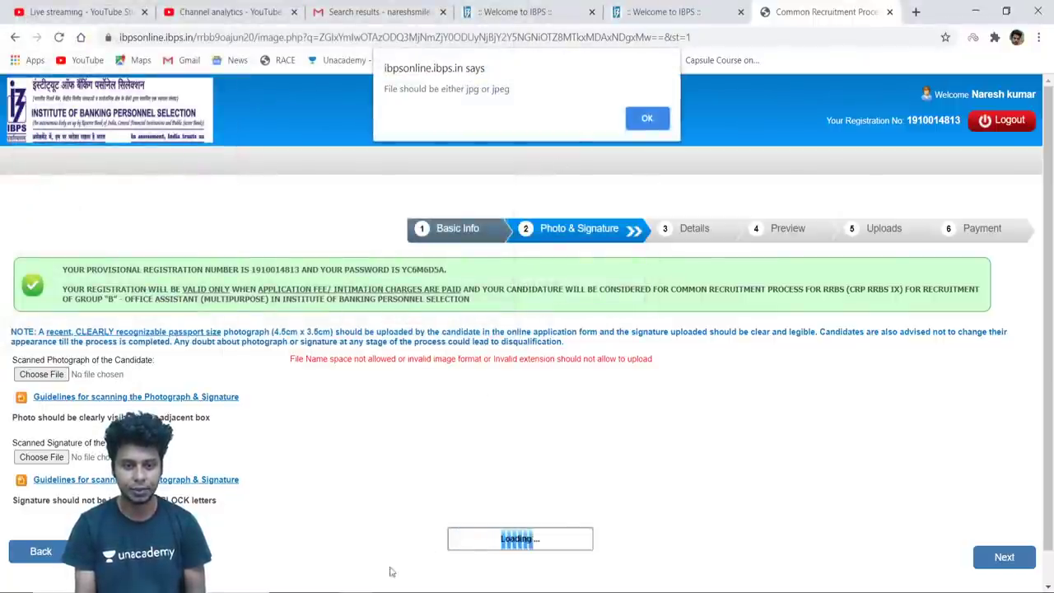
In File Explorer, rename the photo file without its space and close the window
mouse_move(311, 590)
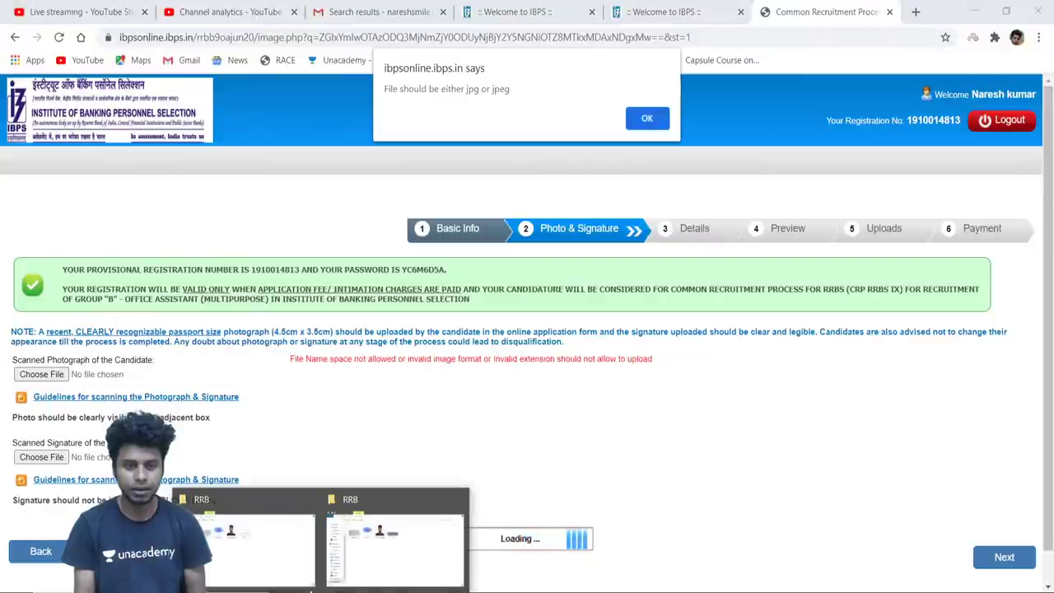
click(288, 551)
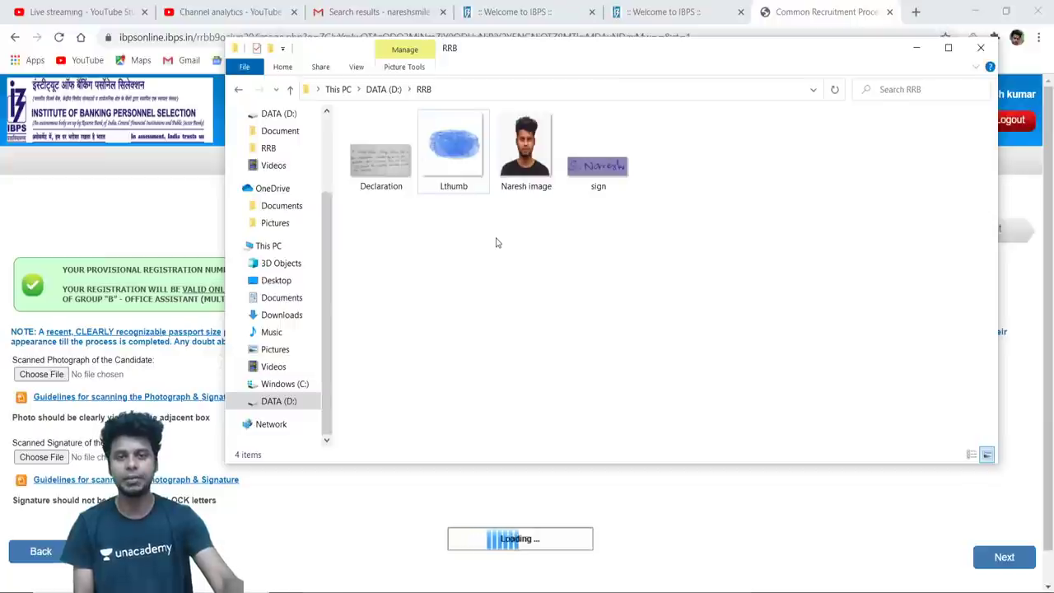
click(534, 186)
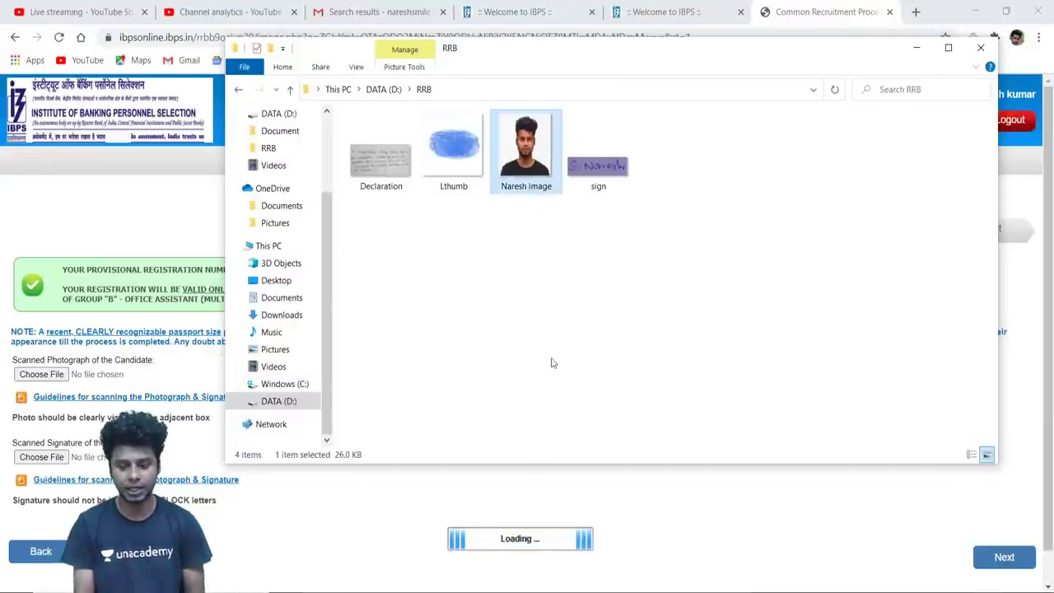
click(531, 185)
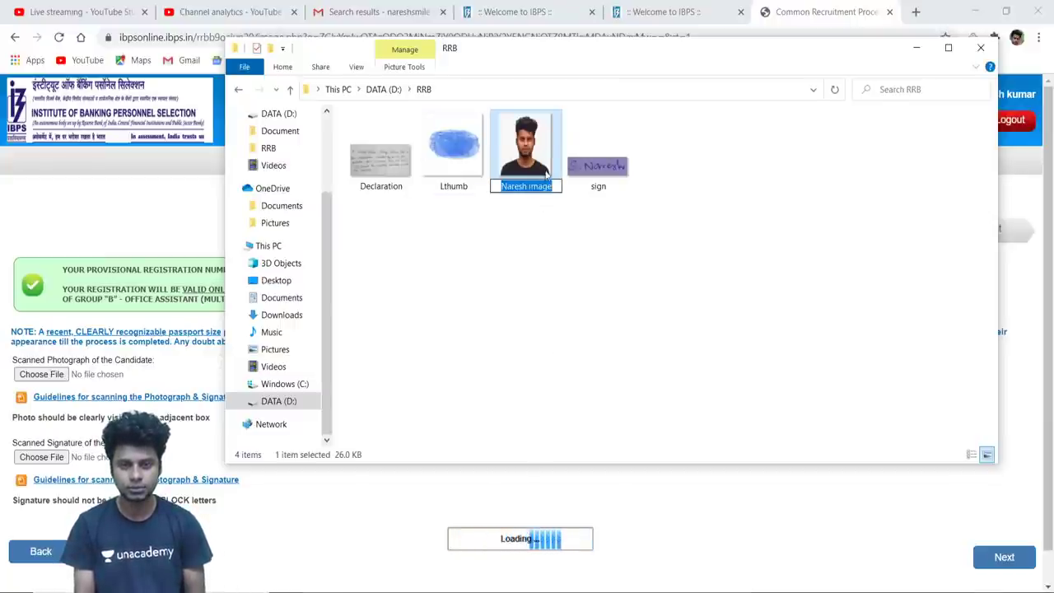
click(528, 186)
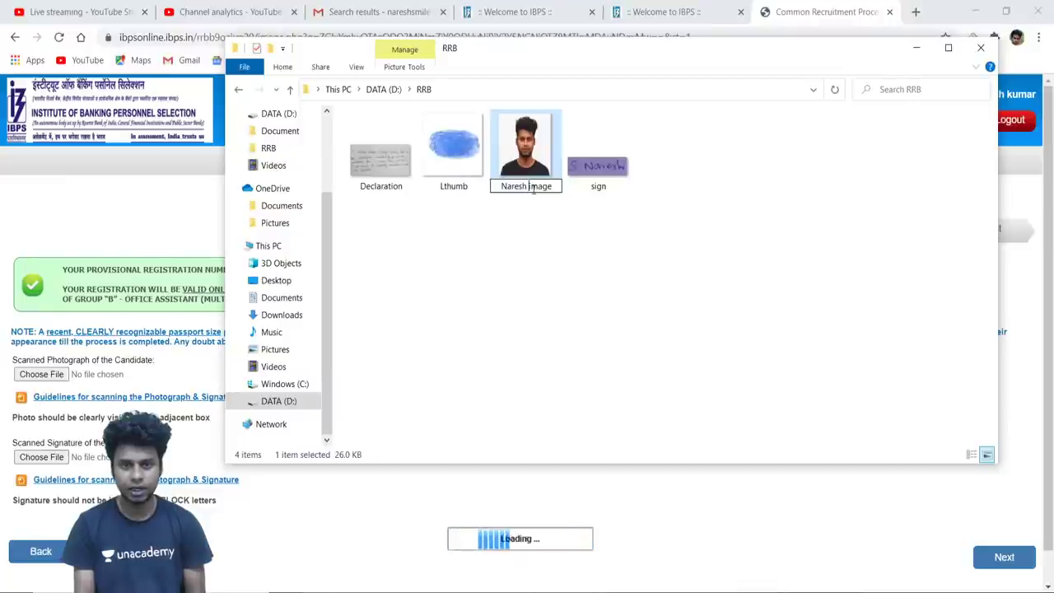
key(BackSpace)
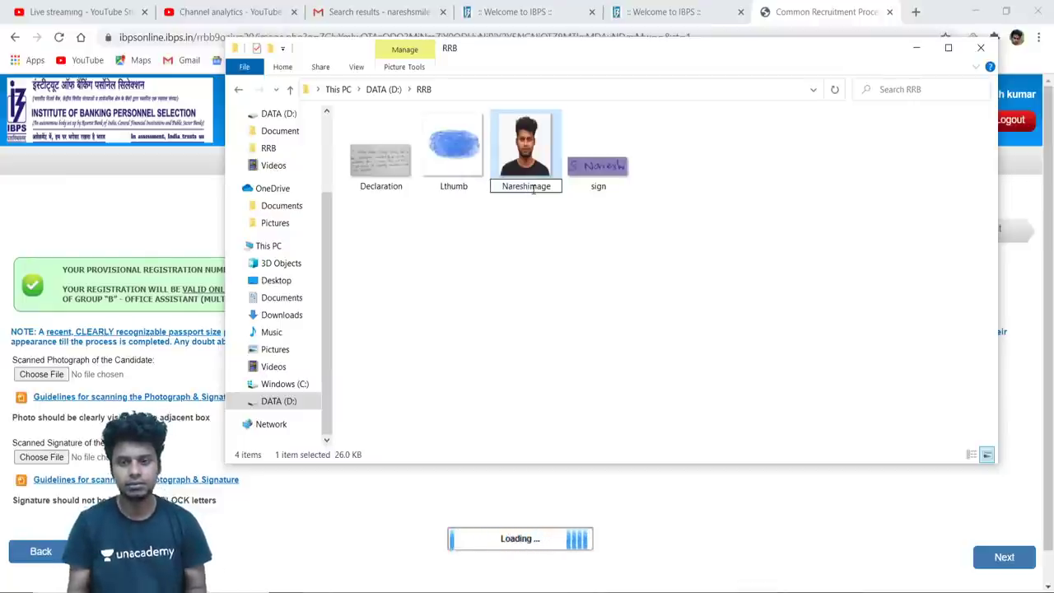
key(Return)
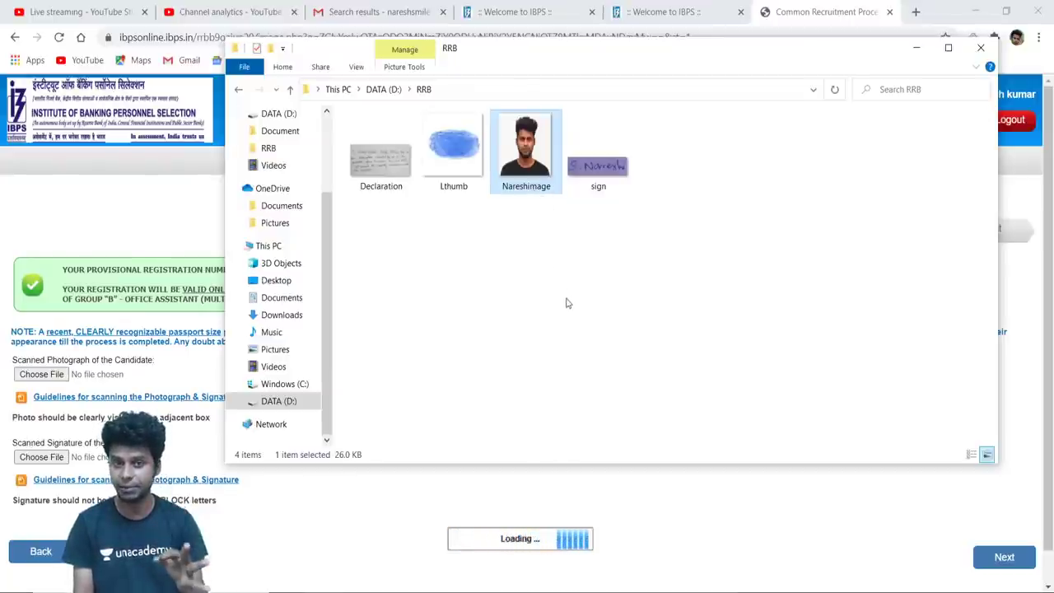
click(981, 49)
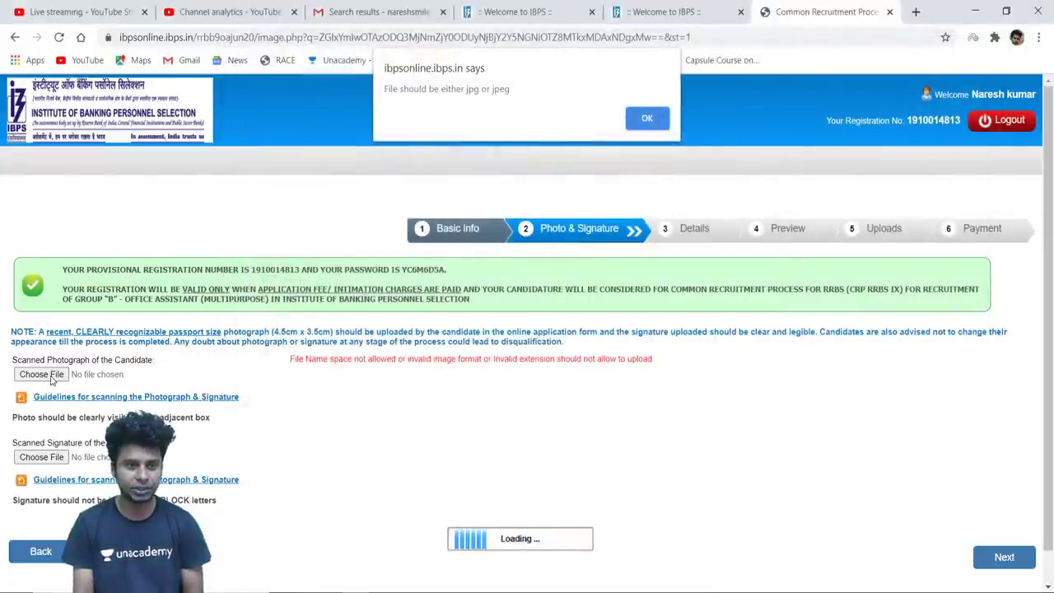
Dismiss the jpg warning and upload the renamed photo from the RRB folder
click(646, 118)
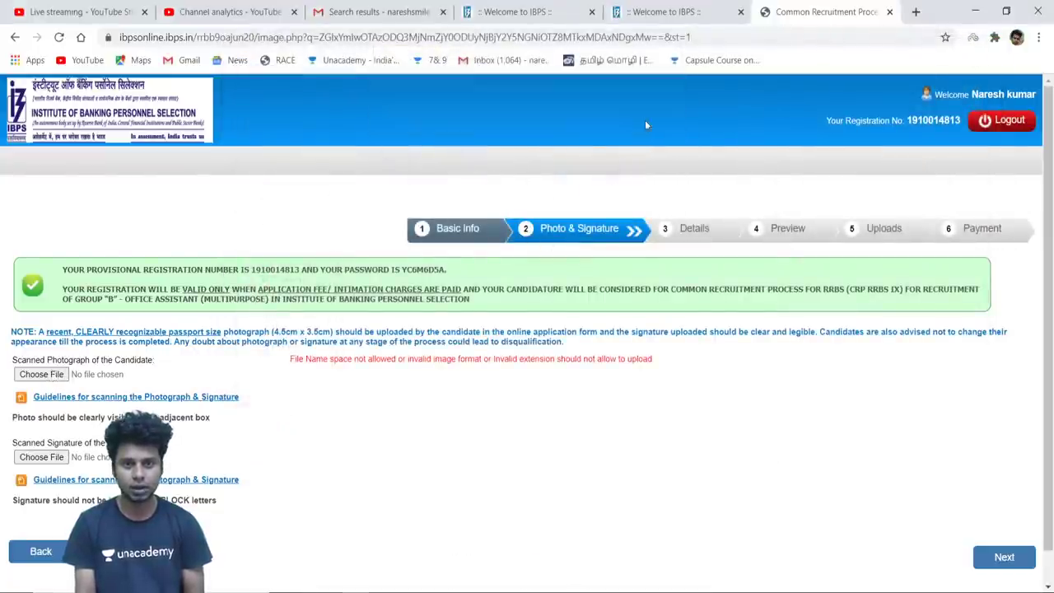
click(50, 375)
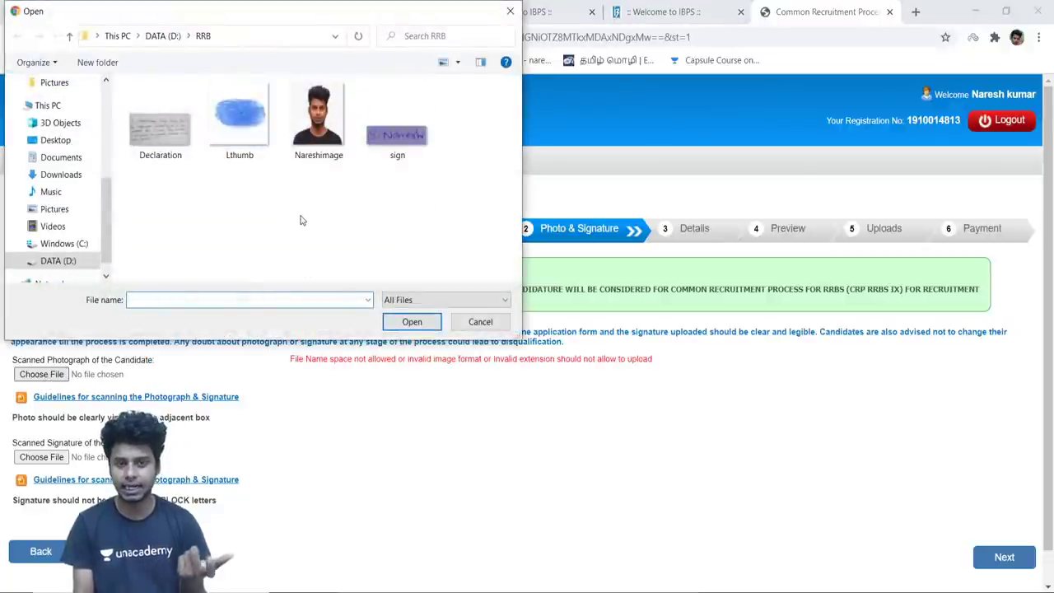
click(321, 137)
click(407, 321)
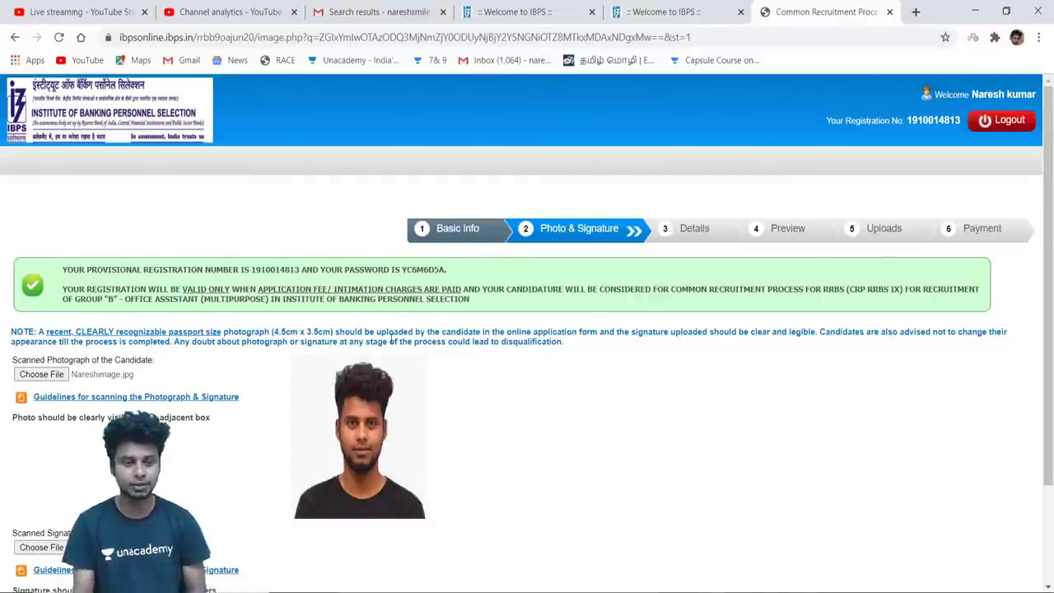
scroll(968, 403, down, 1)
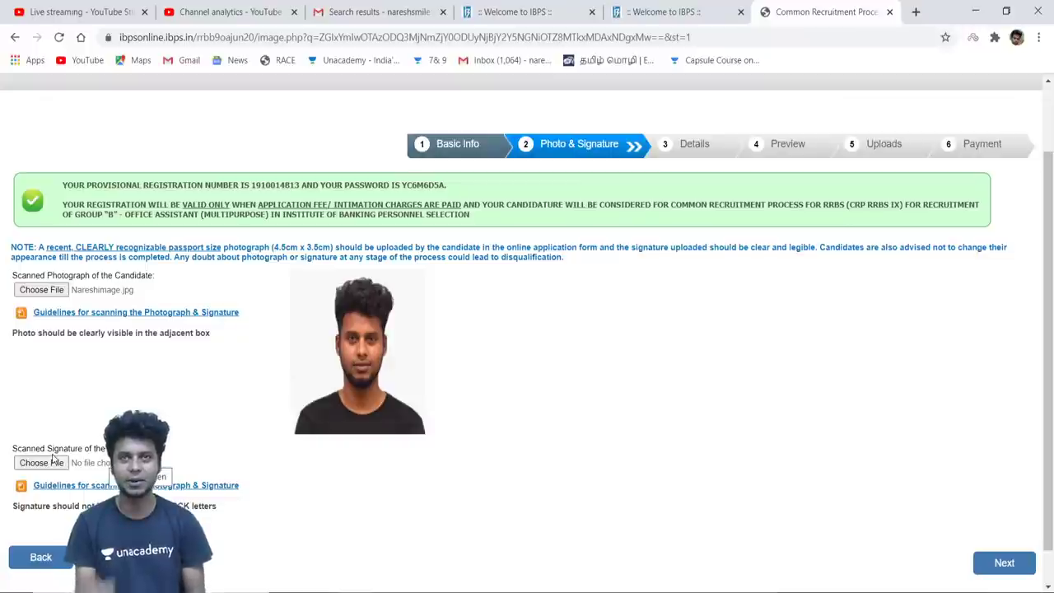
Upload sign.jpg from the RRB folder as the signature and continue to Details
click(55, 463)
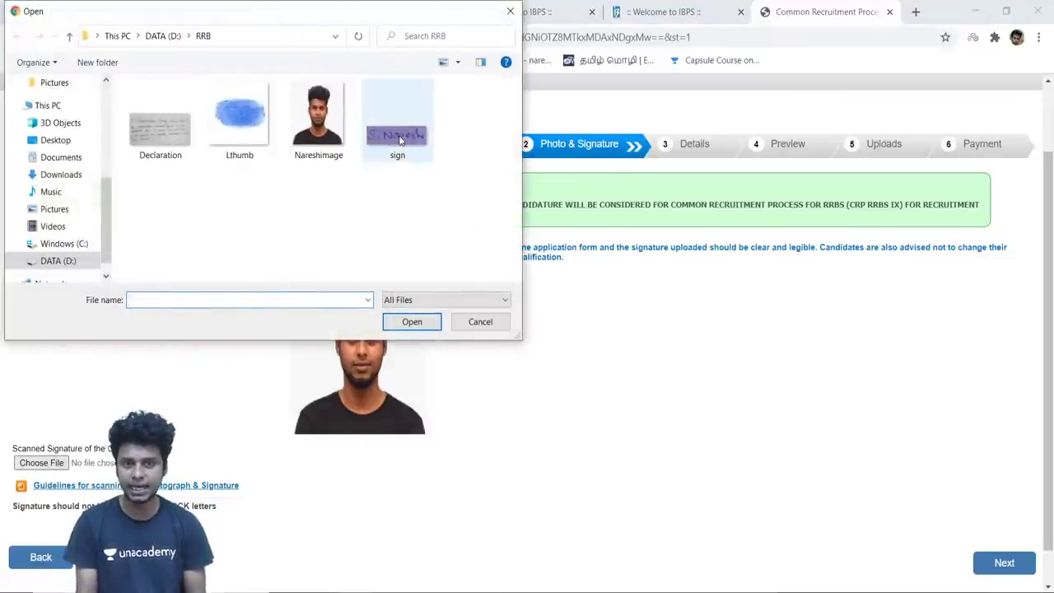
click(402, 140)
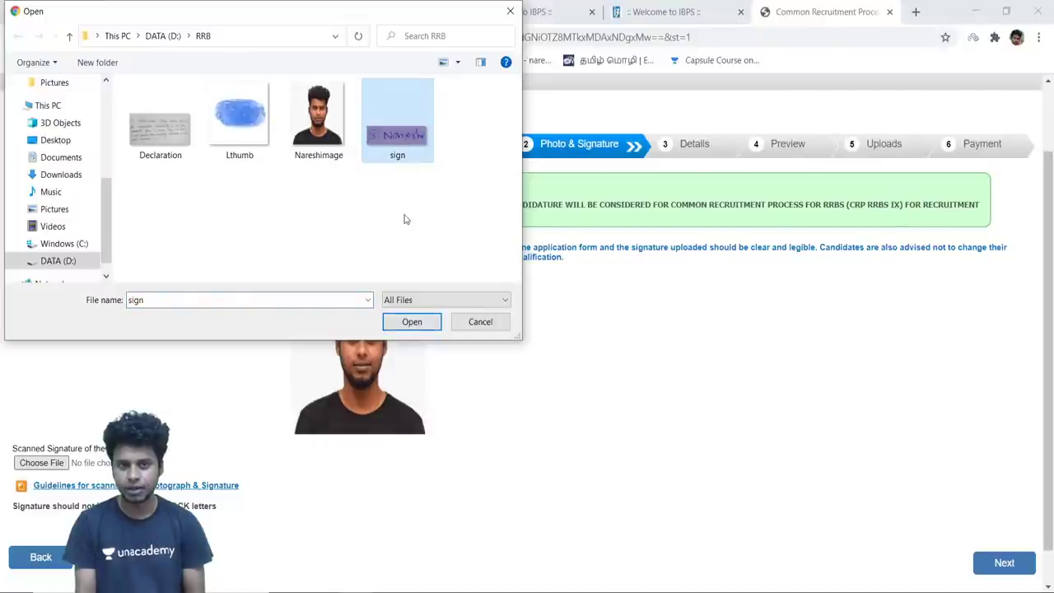
click(412, 322)
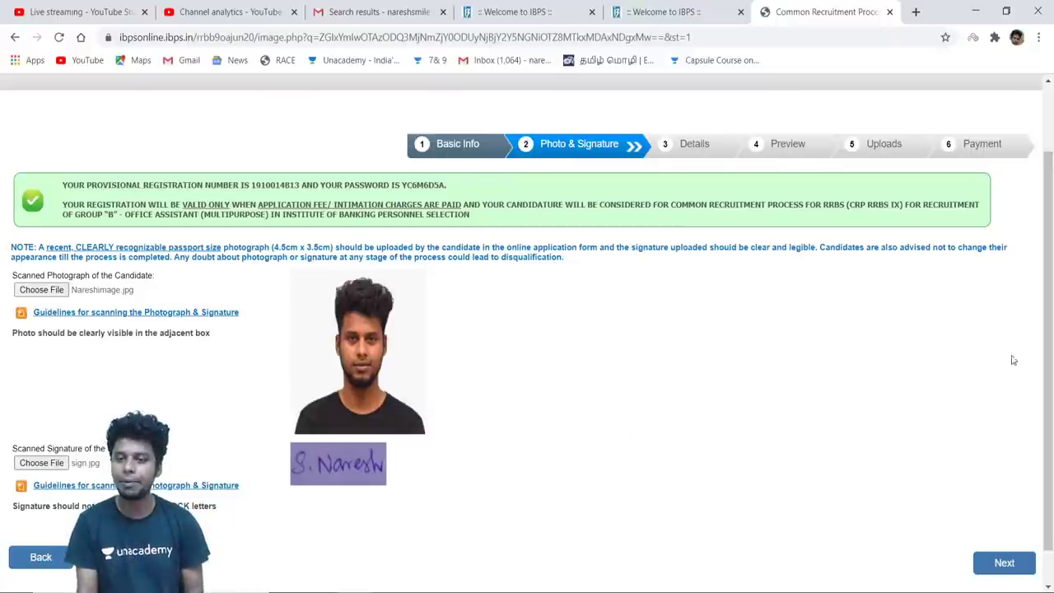
scroll(1051, 378, down, 1)
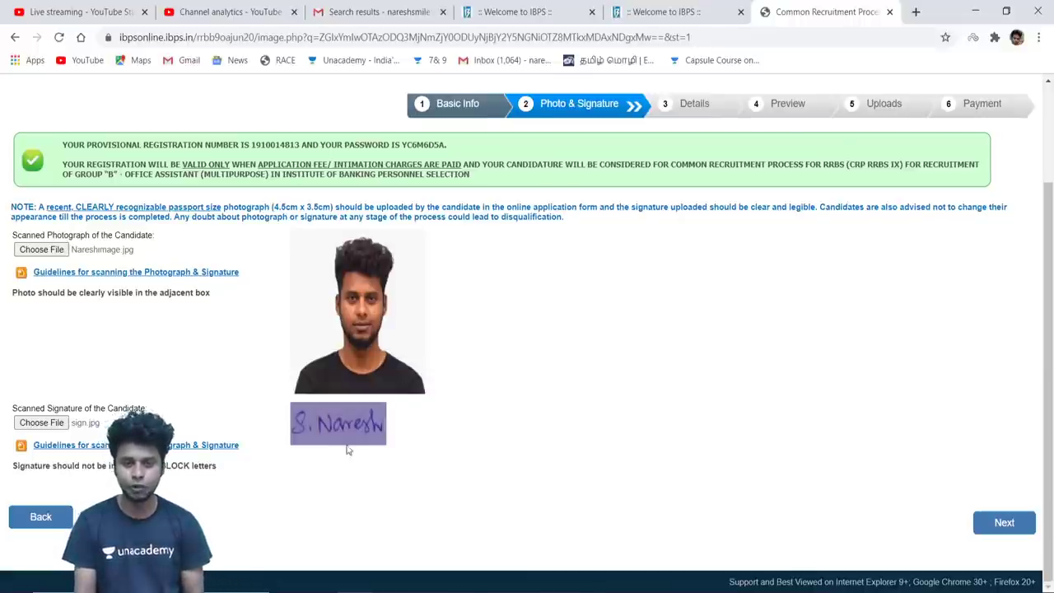
click(1001, 524)
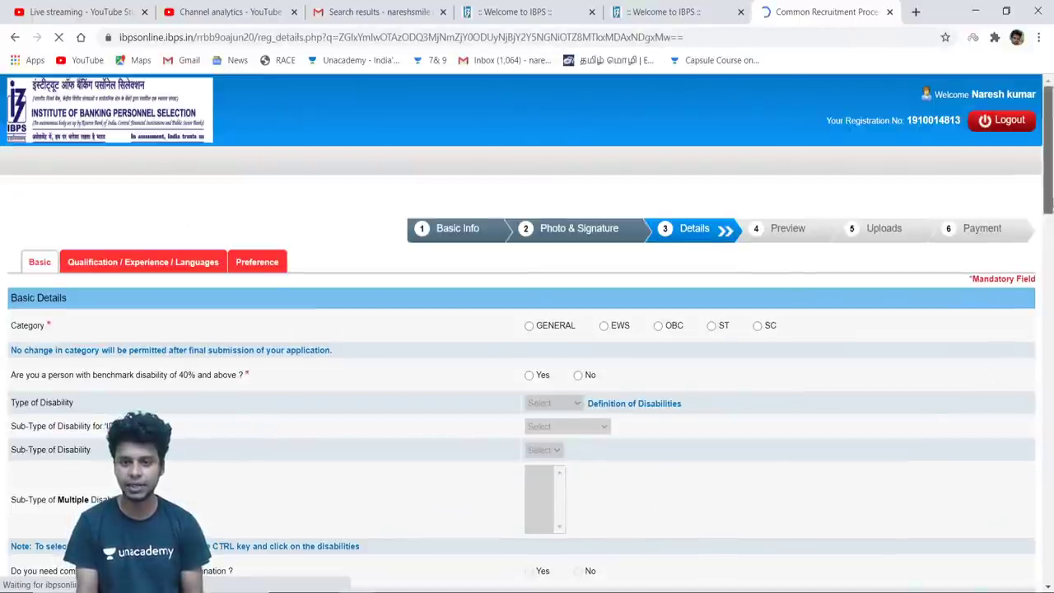
Select OBC as the category, accept the category alert, and answer No to benchmark disability
scroll(1049, 219, down, 1)
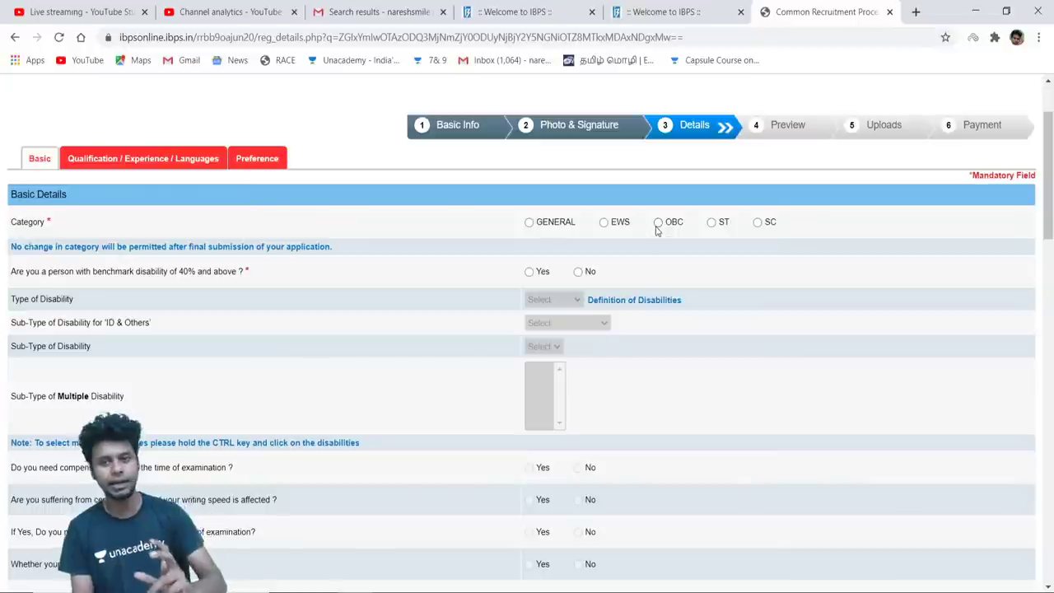
click(658, 224)
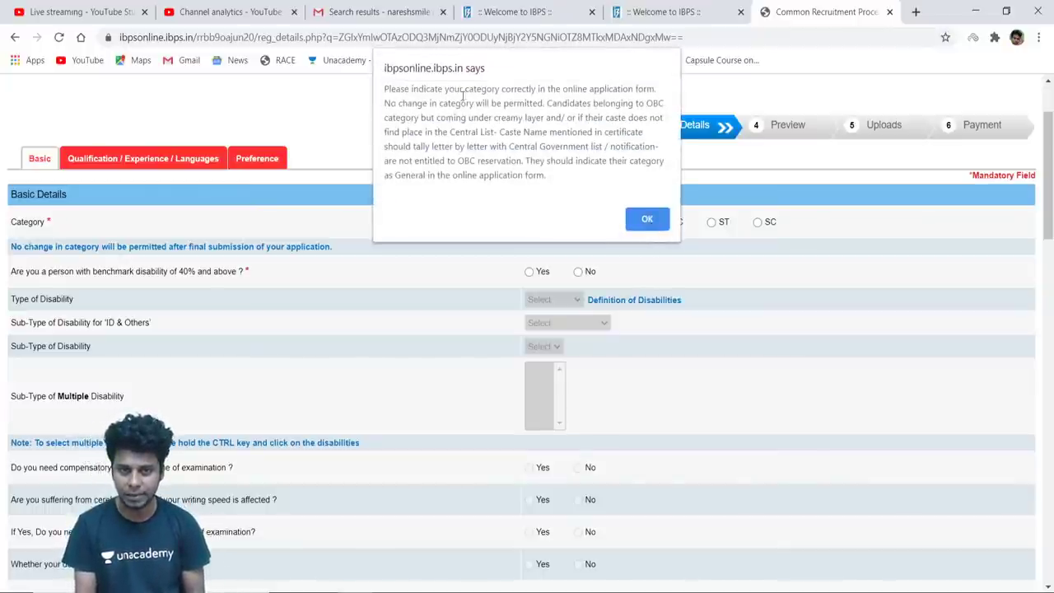
click(646, 221)
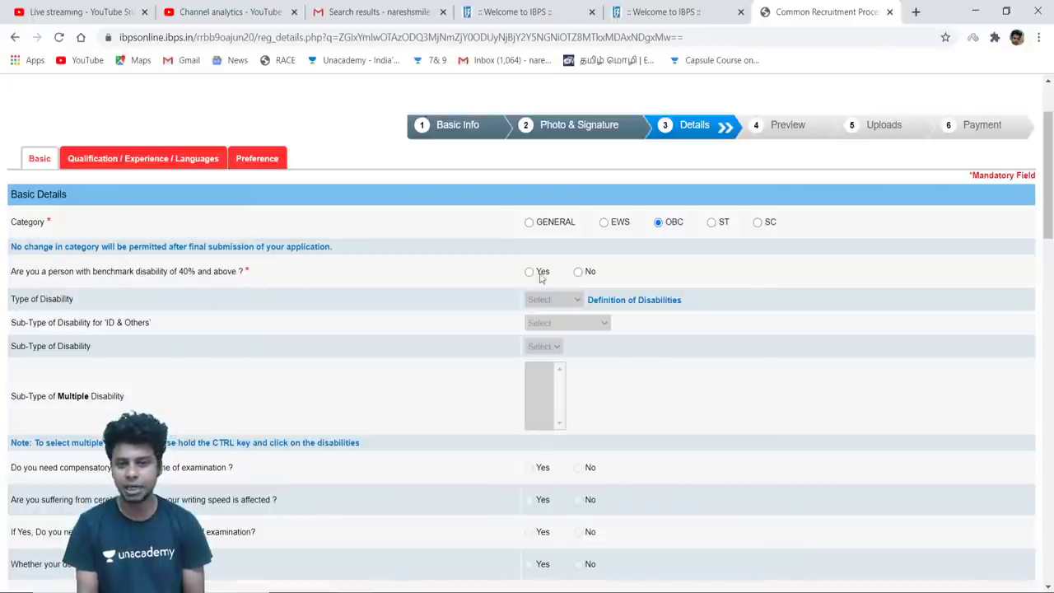
click(578, 273)
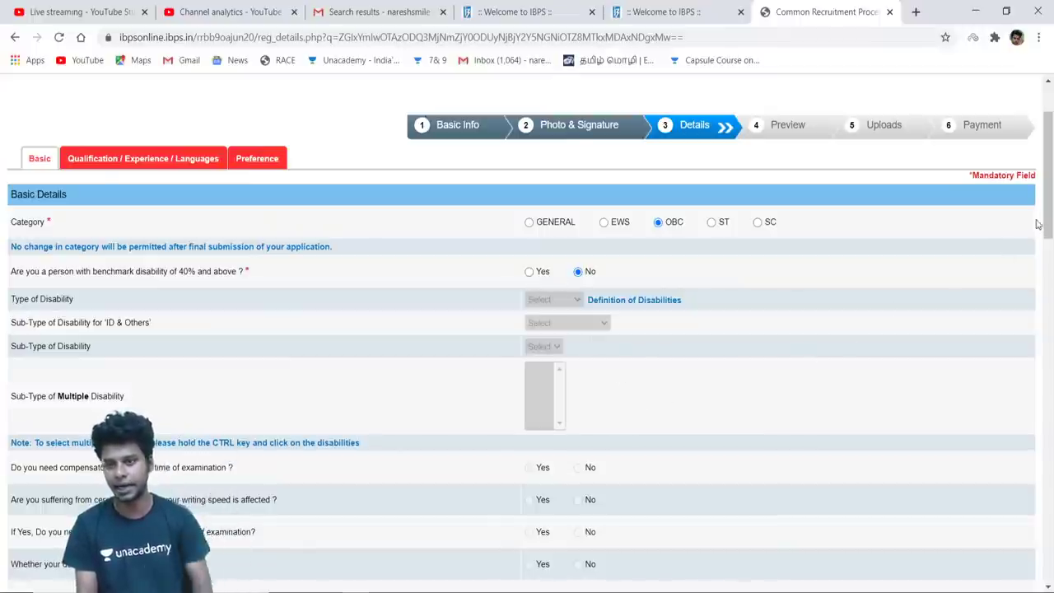
drag(1045, 223, 1050, 266)
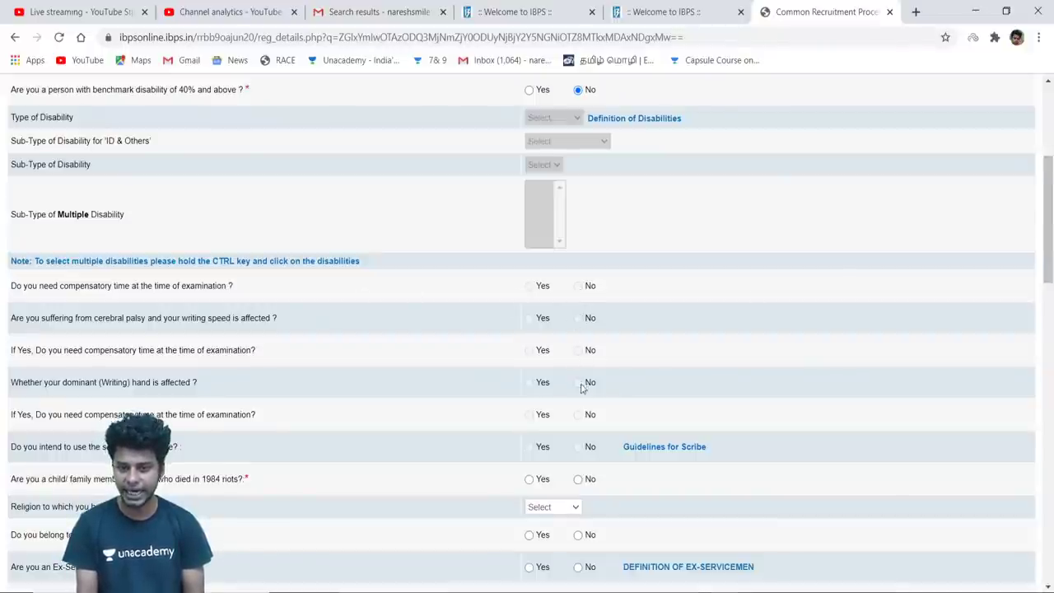
Answer No to the 1984 riots question and set religion to Hindu
drag(1051, 263, 1050, 305)
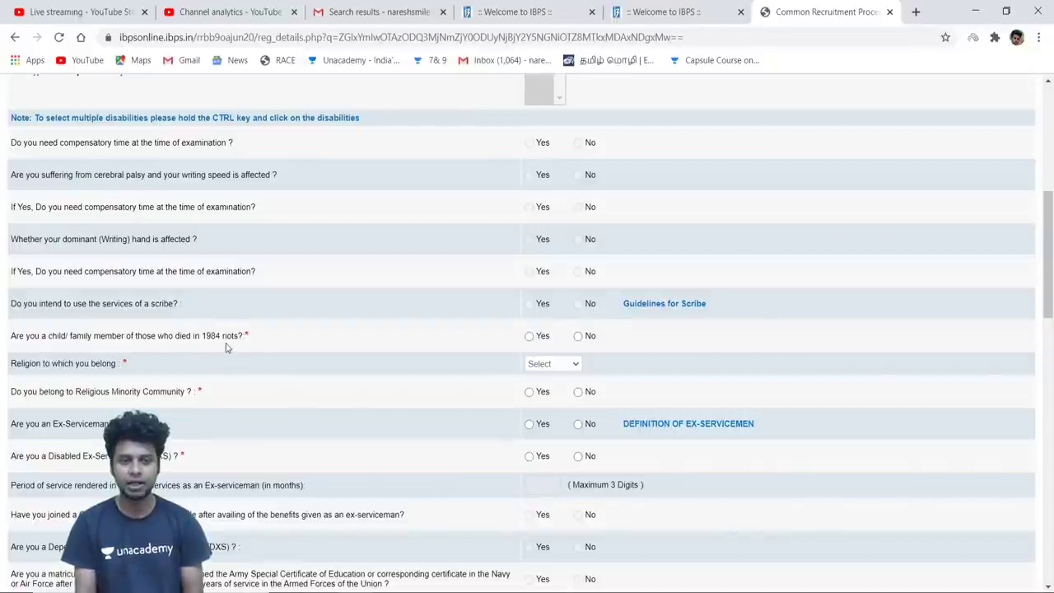
click(578, 336)
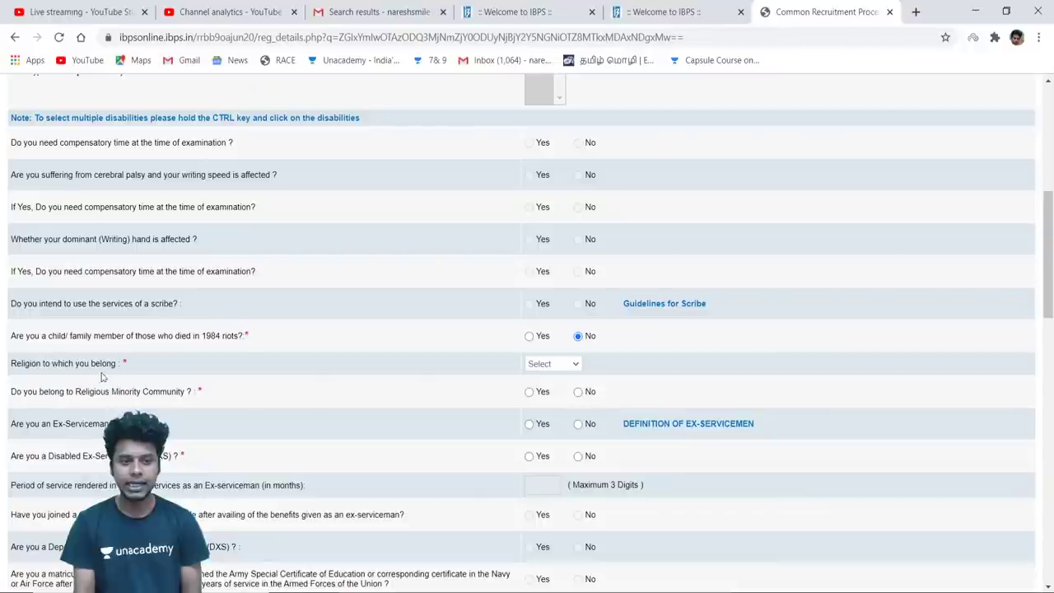
click(564, 367)
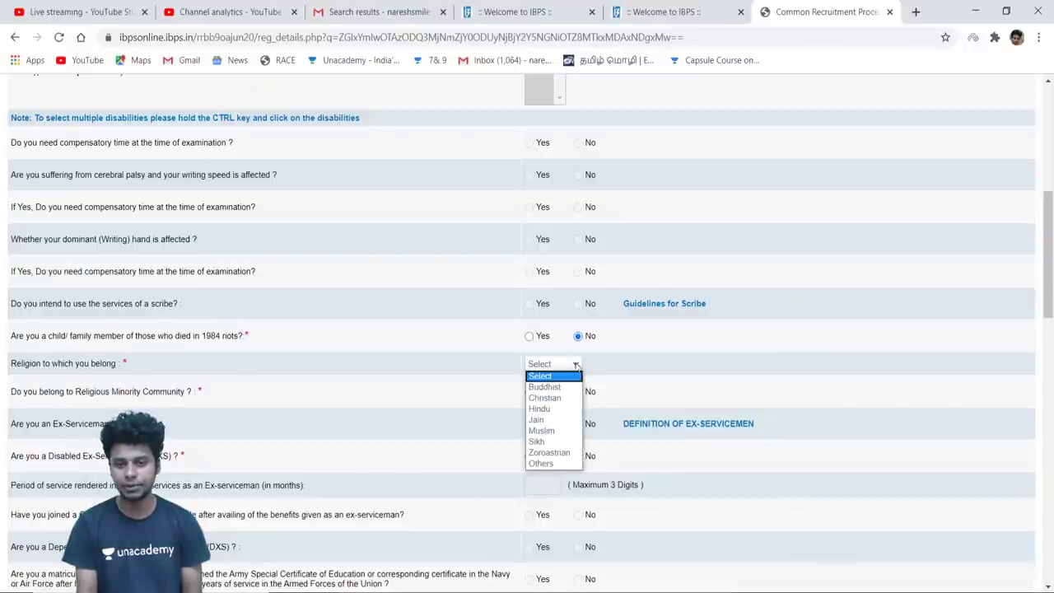
click(558, 414)
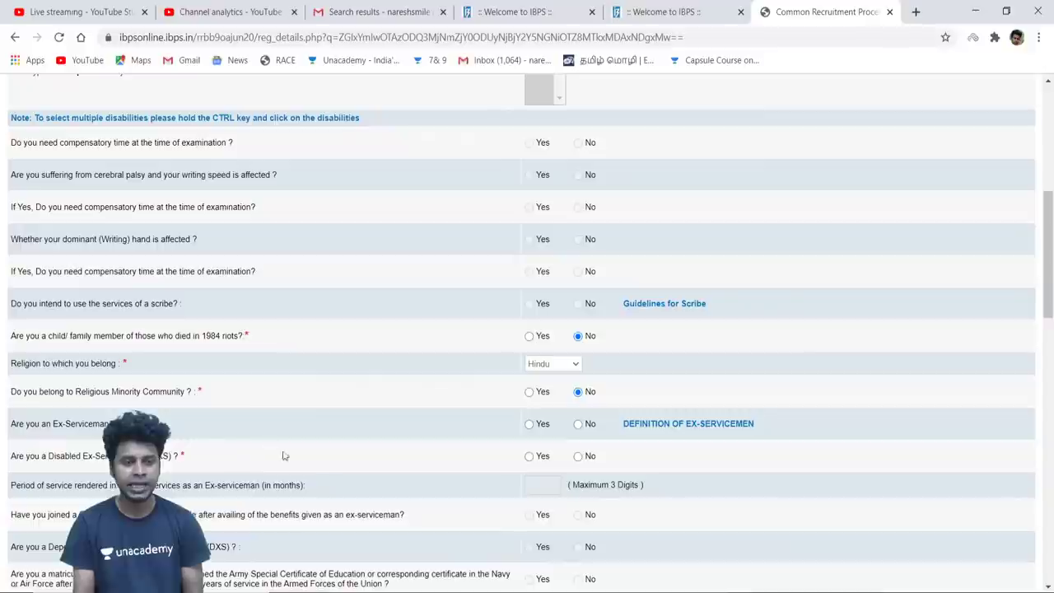
Answer No to ex-serviceman, DXS dependent and widow relaxation, and Yes to earlier CWE-RRB
click(578, 425)
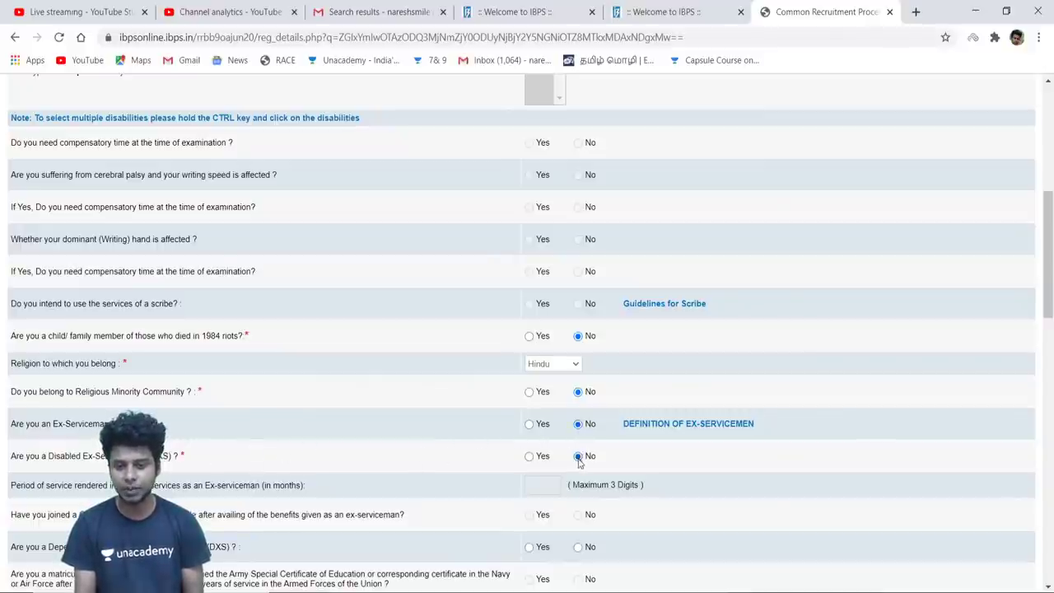
drag(1051, 323, 1050, 356)
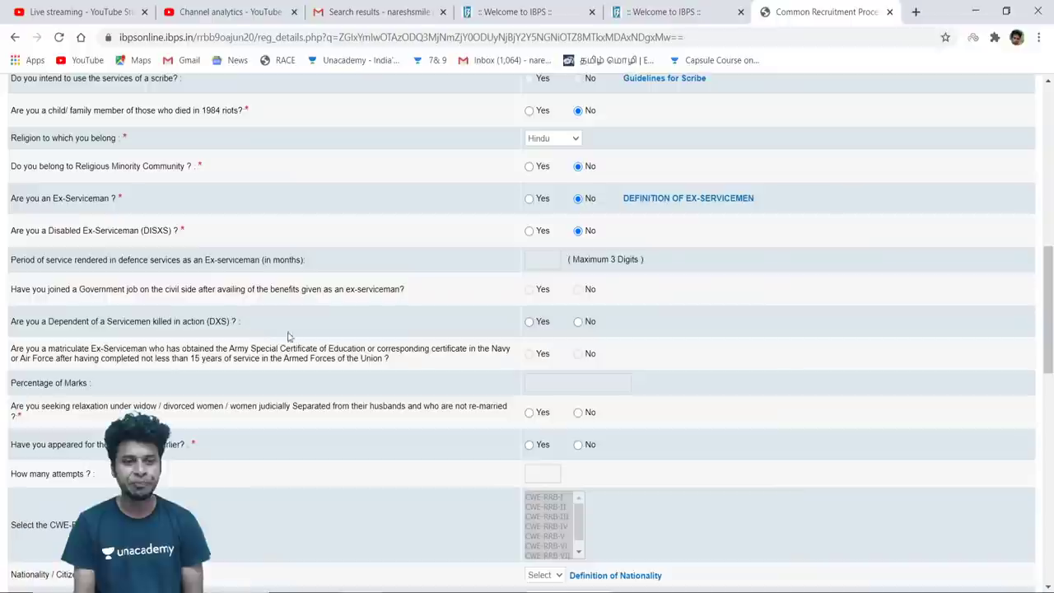
click(578, 323)
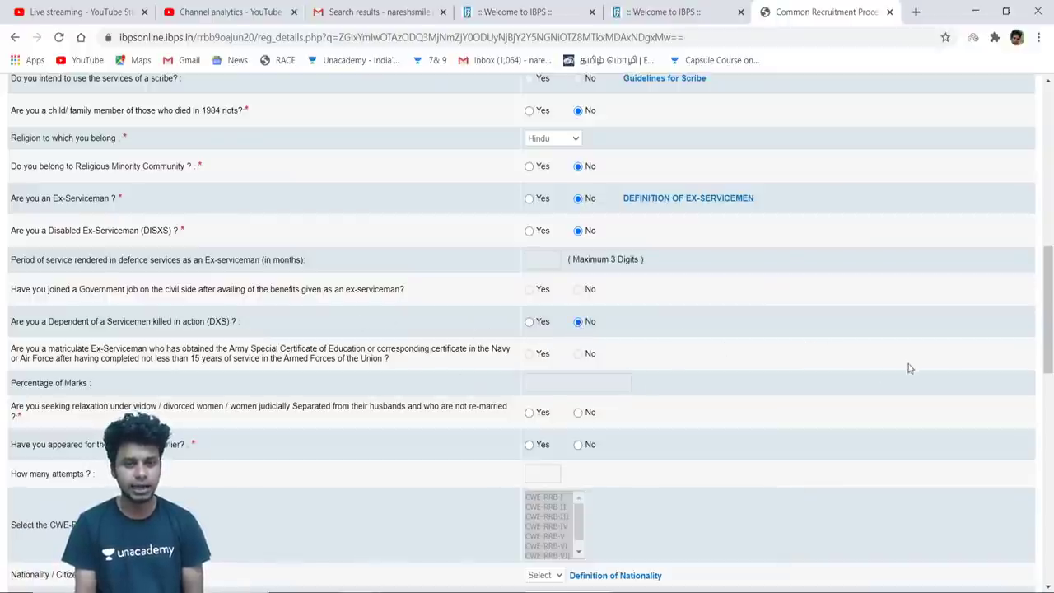
drag(1049, 321, 1050, 344)
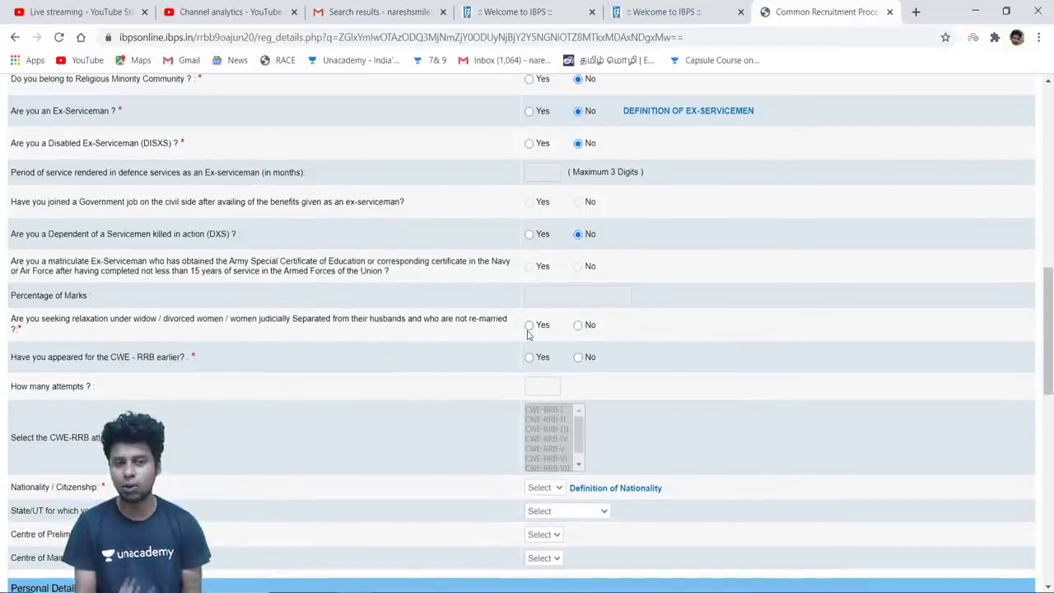
click(579, 326)
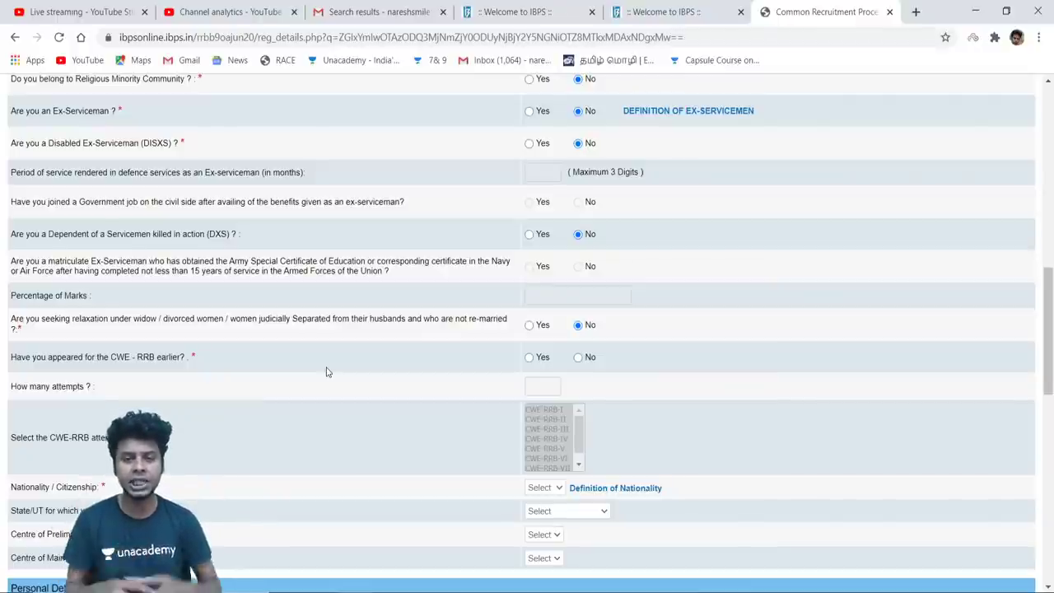
click(529, 358)
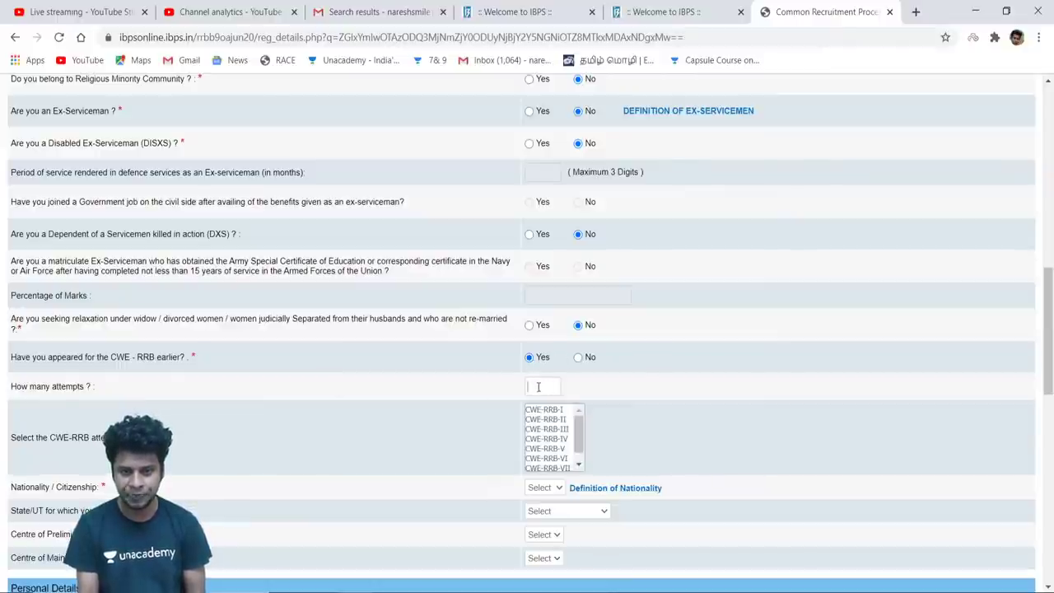
Enter 4 attempts and tick CWE-RRB-IV and V, then switch the earlier-attempt answer to No
text(4)
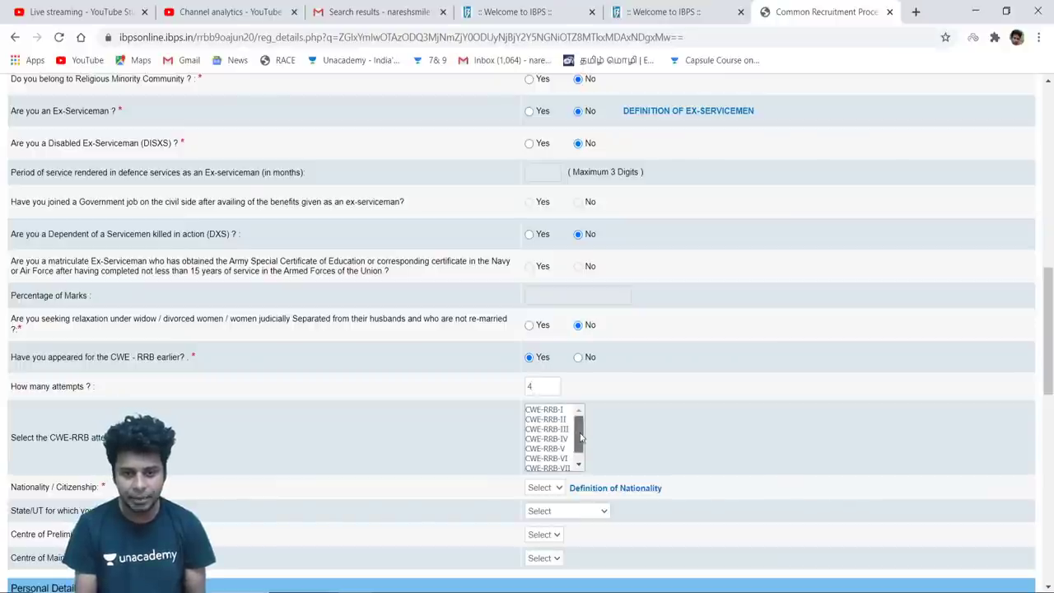
scroll(577, 436, down, 1)
click(556, 449)
click(560, 438)
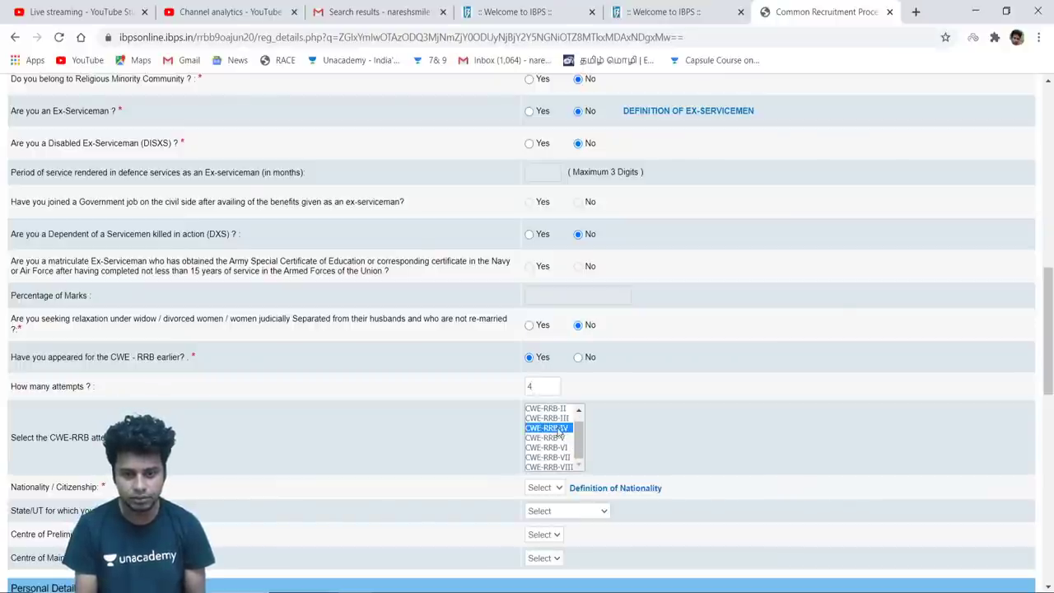
scroll(560, 442, up, 1)
click(560, 440)
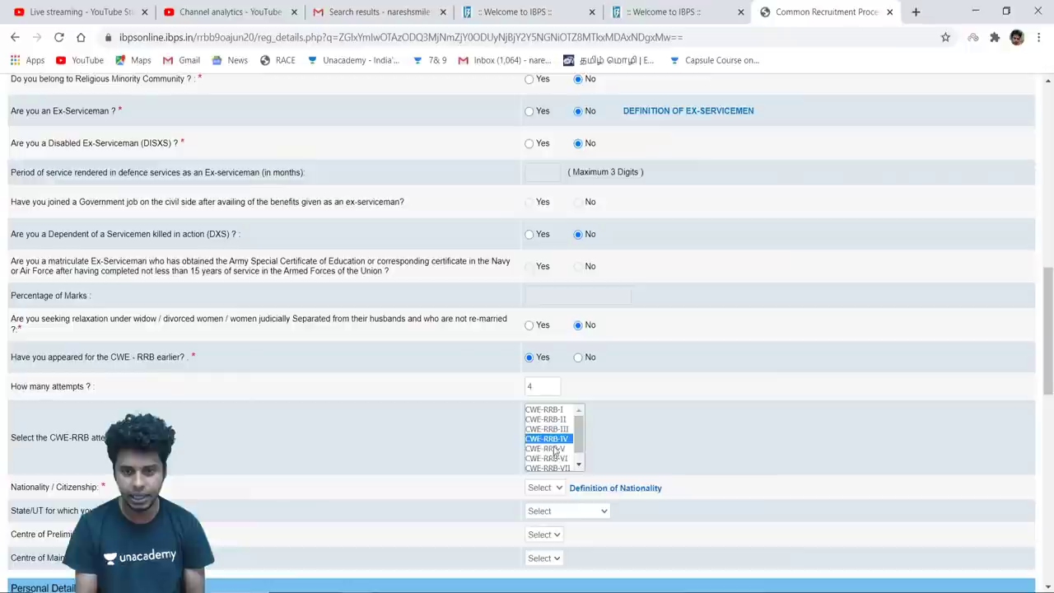
click(552, 448)
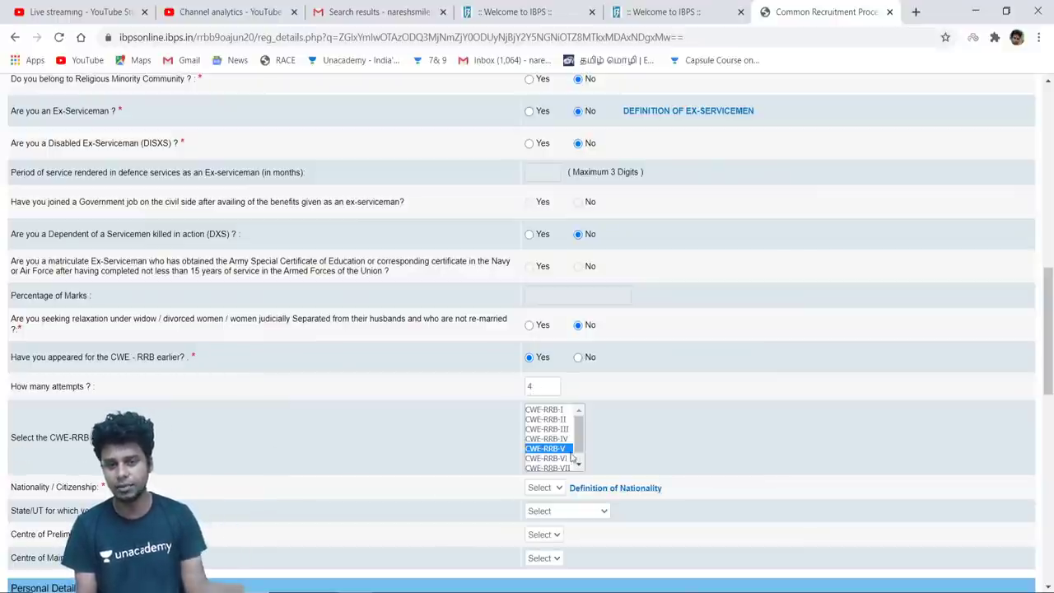
click(542, 389)
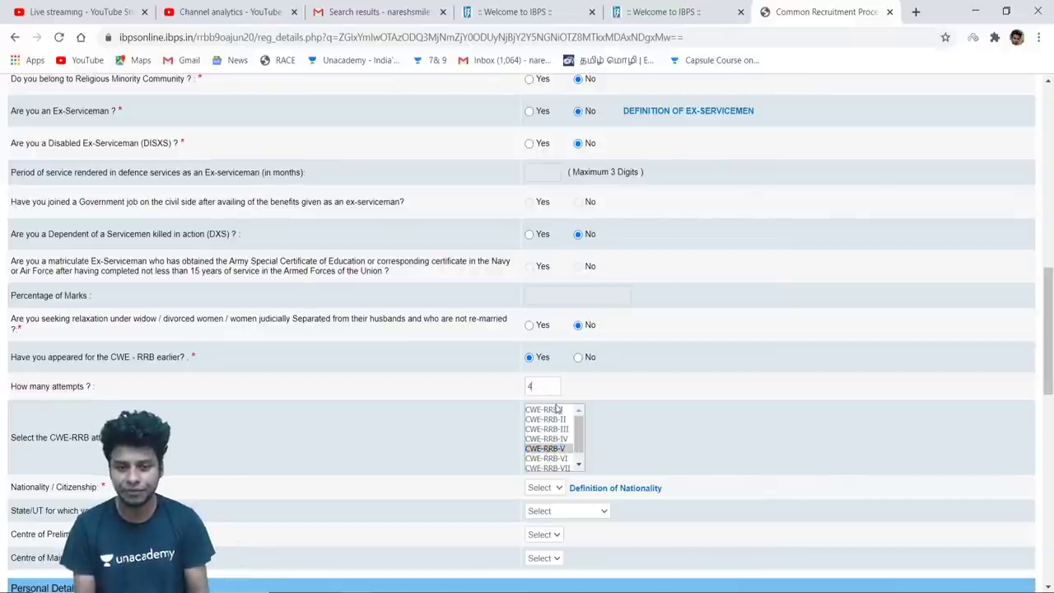
click(579, 357)
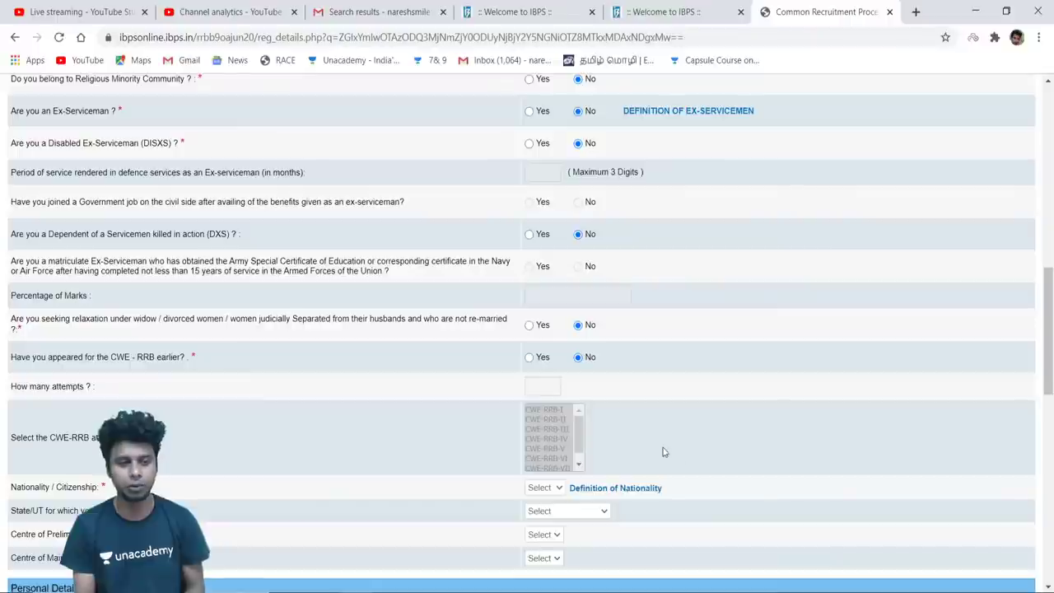
Set nationality to Indian, state to Puducherry, and Puducherry as preliminary centre
scroll(1050, 432, down, 2)
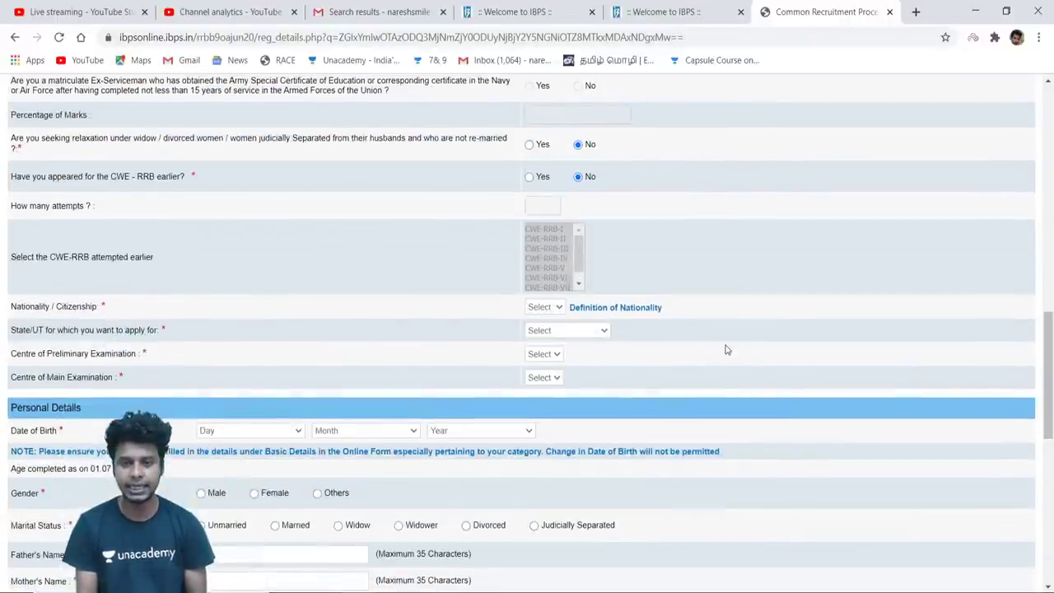
click(547, 306)
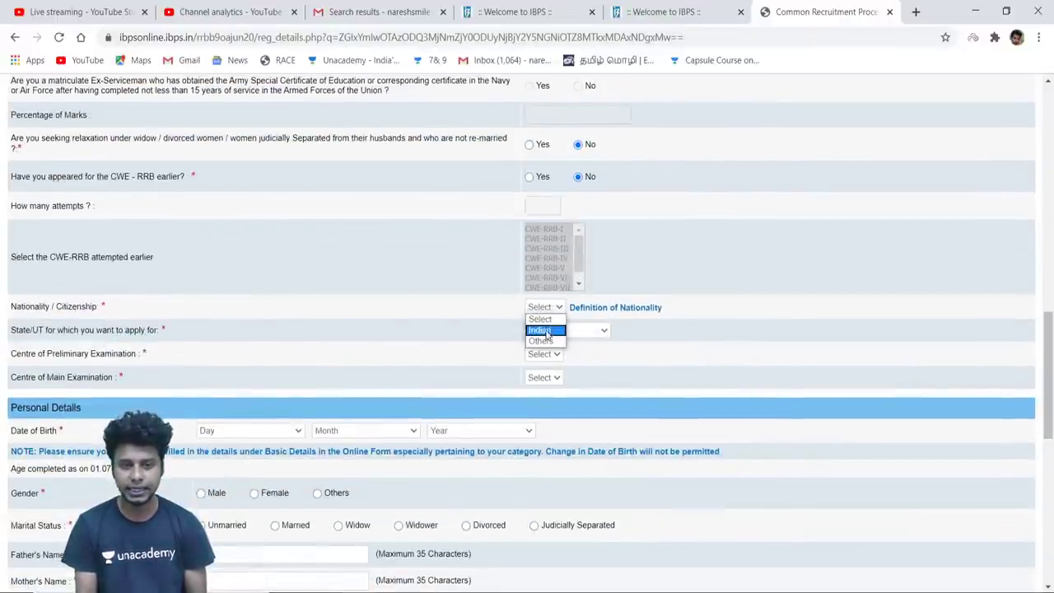
click(544, 326)
click(597, 333)
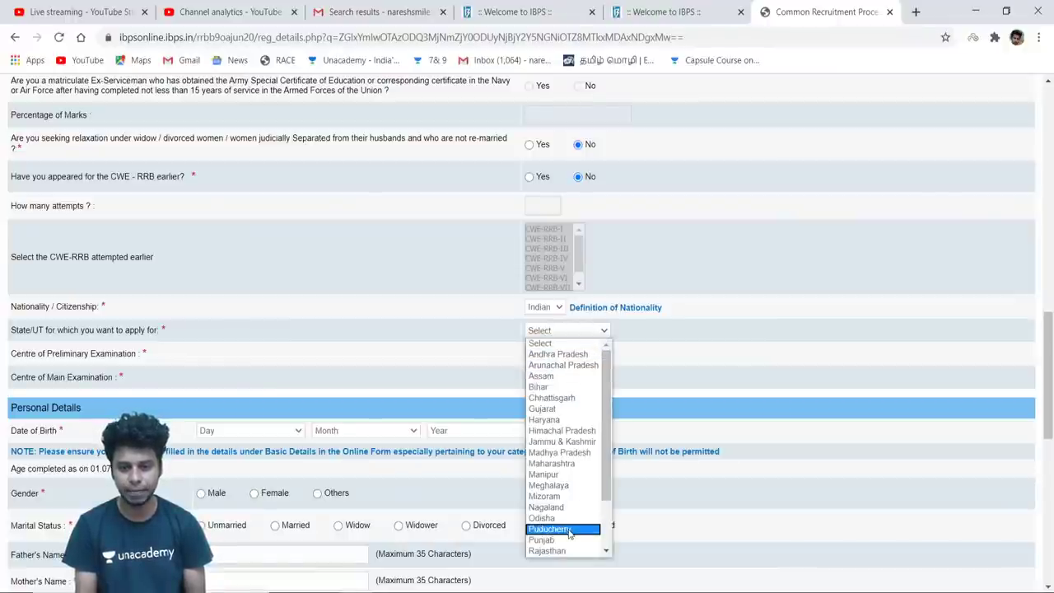
click(571, 529)
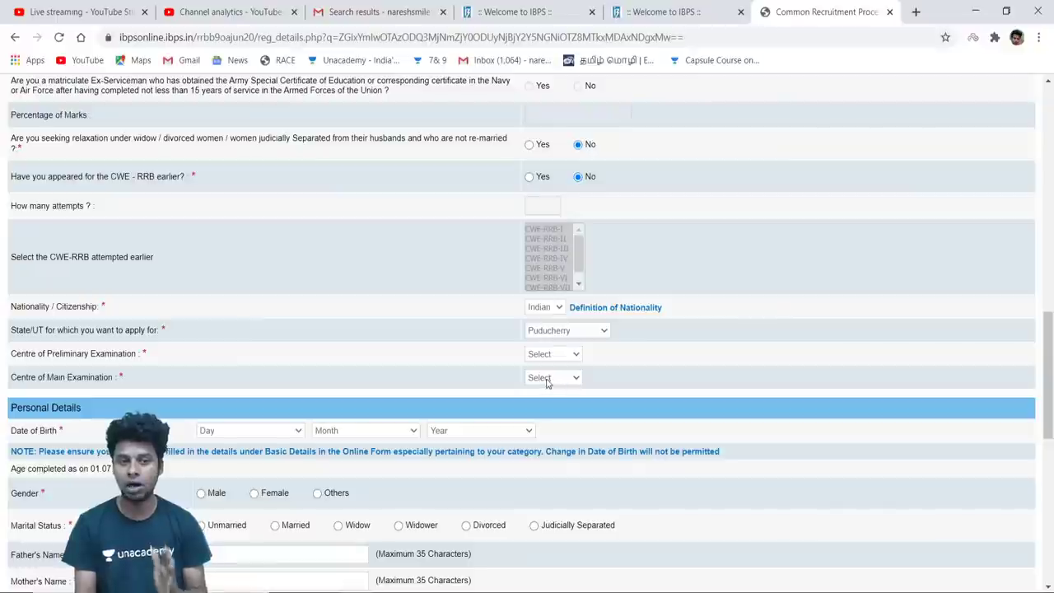
click(566, 358)
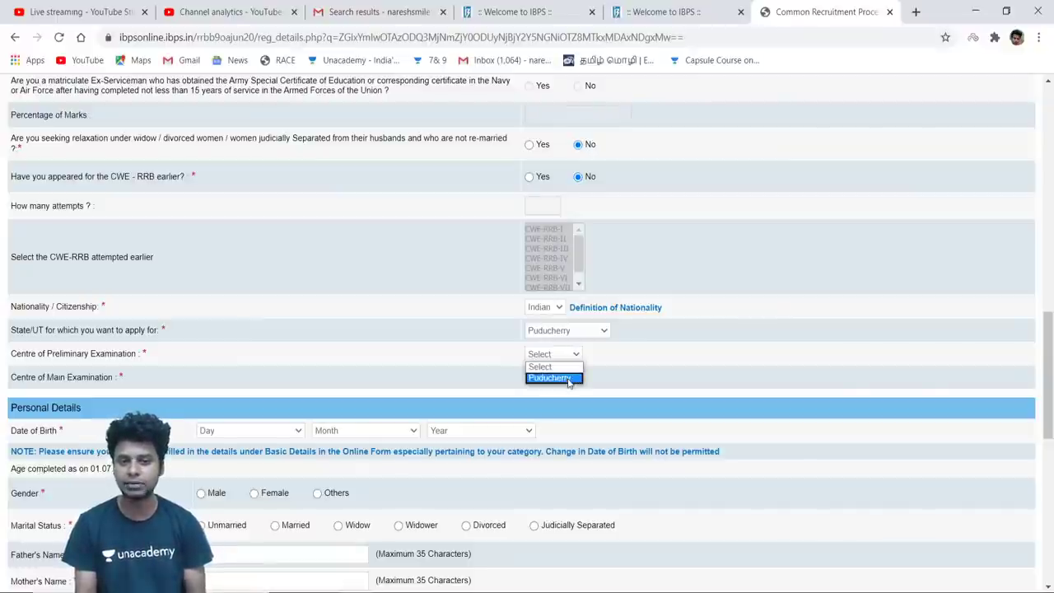
click(568, 379)
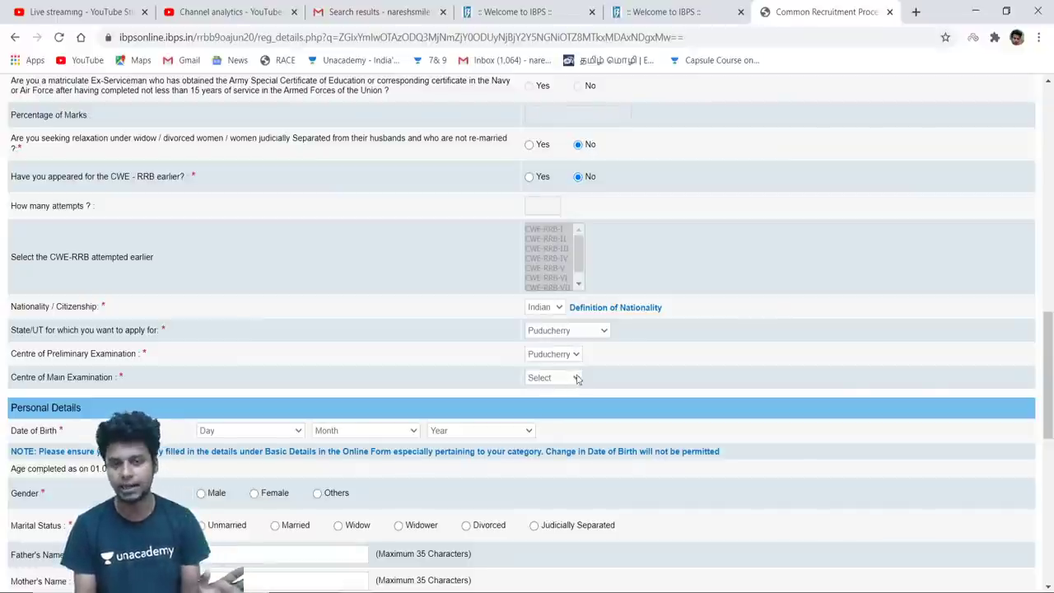
Change the state to Tamilnadu with Vellore preliminary and Chennai main centres
click(604, 333)
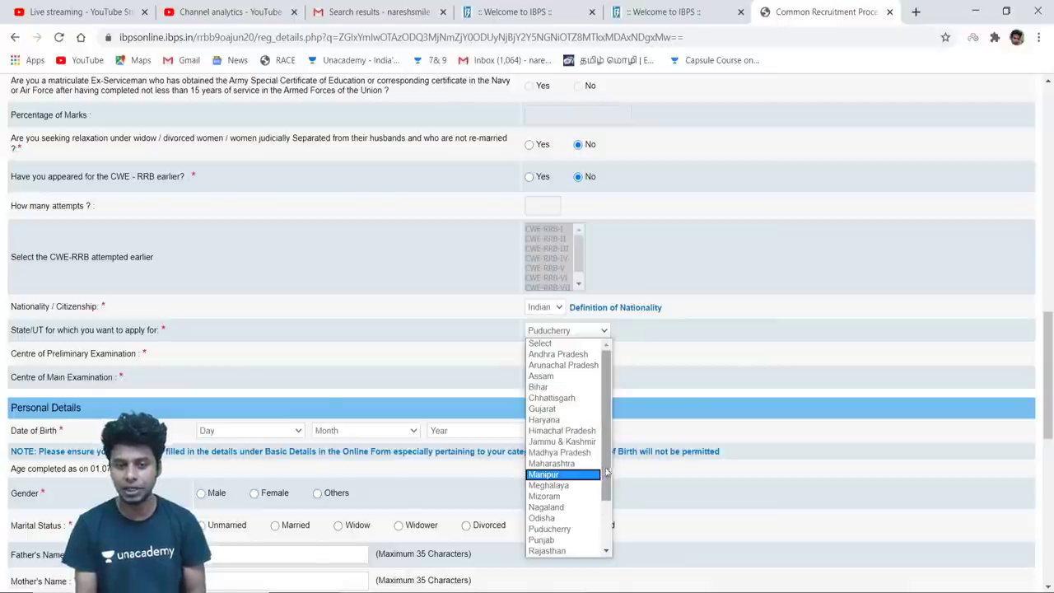
scroll(612, 496, down, 1)
scroll(568, 503, down, 1)
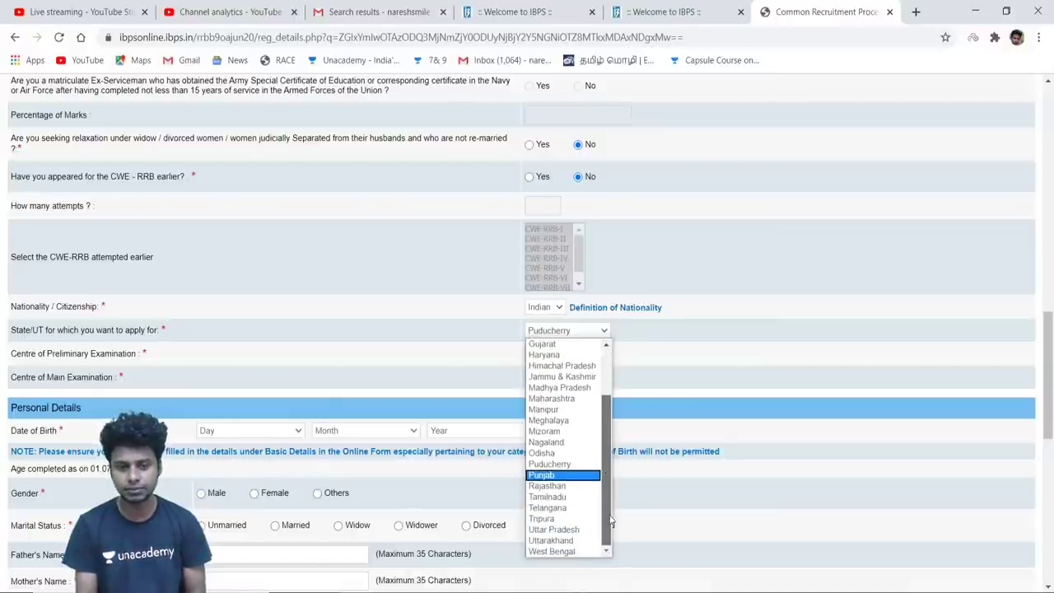
click(565, 497)
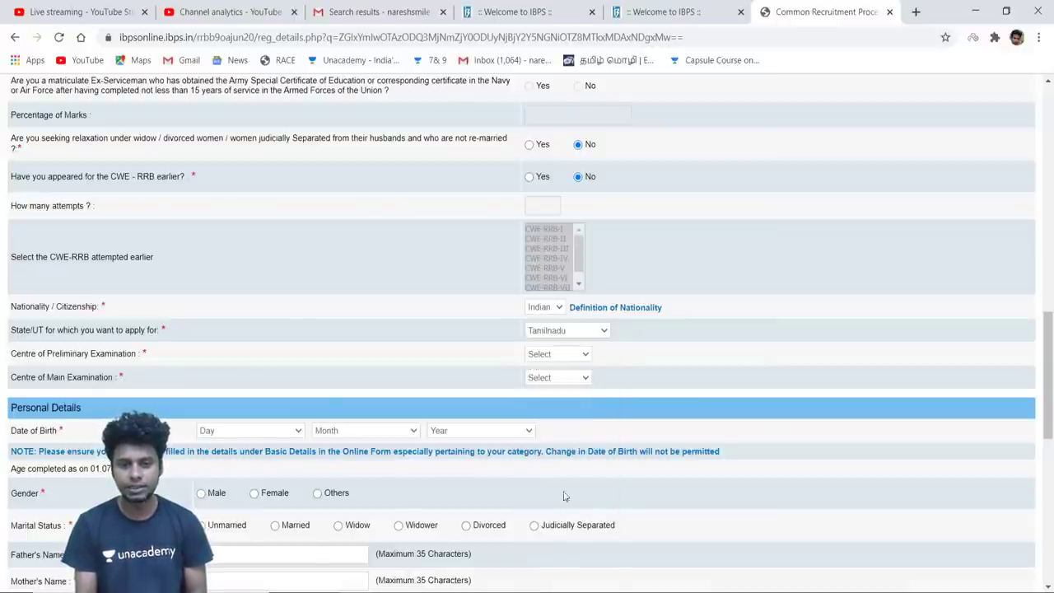
click(584, 358)
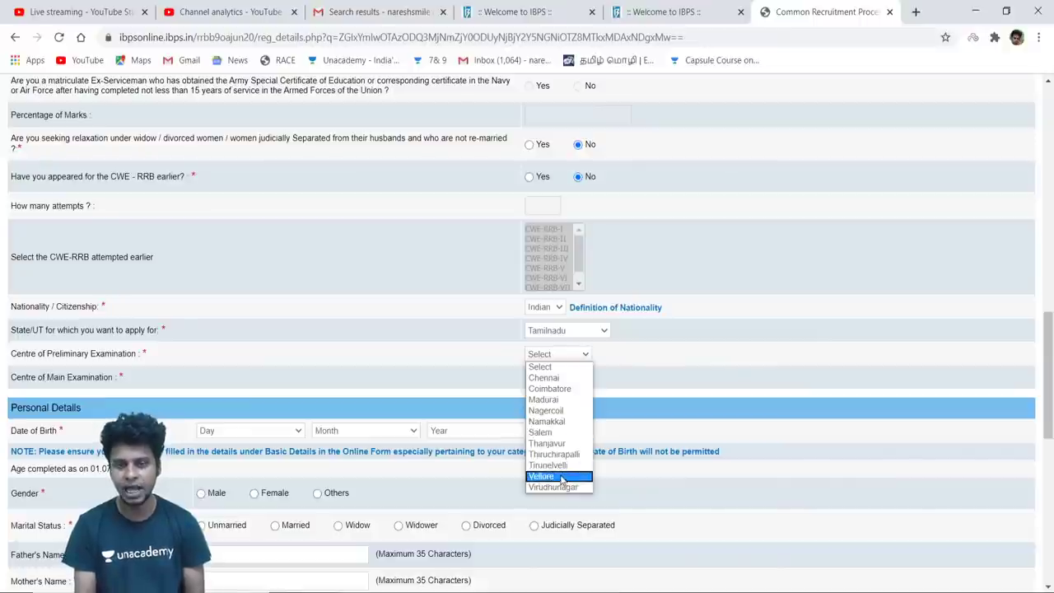
click(565, 476)
click(575, 379)
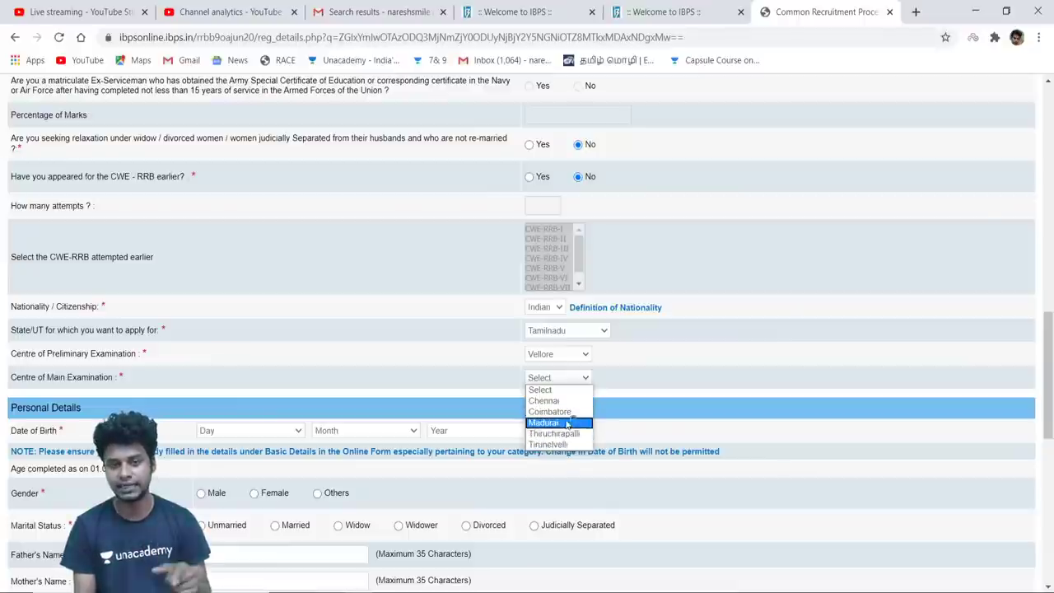
click(564, 401)
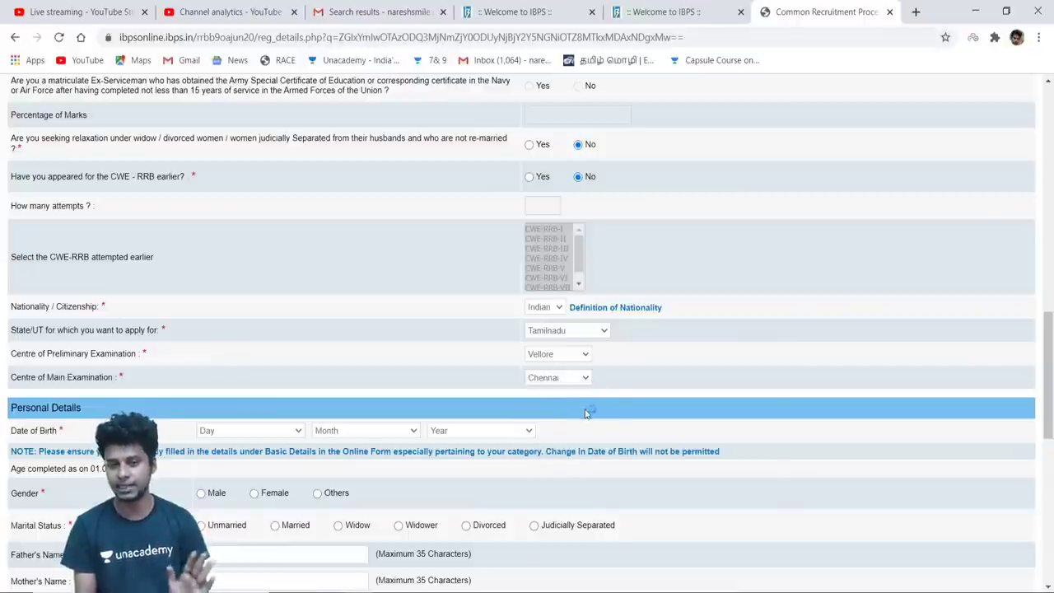
Revert the state to Puducherry with Puducherry as both preliminary and main centres
click(598, 331)
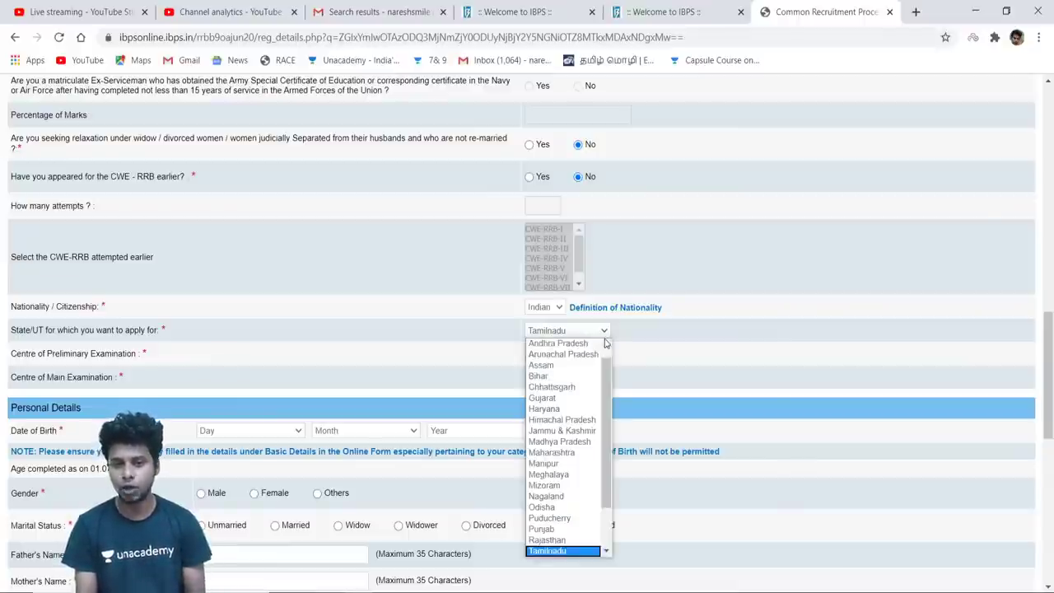
click(578, 518)
click(575, 356)
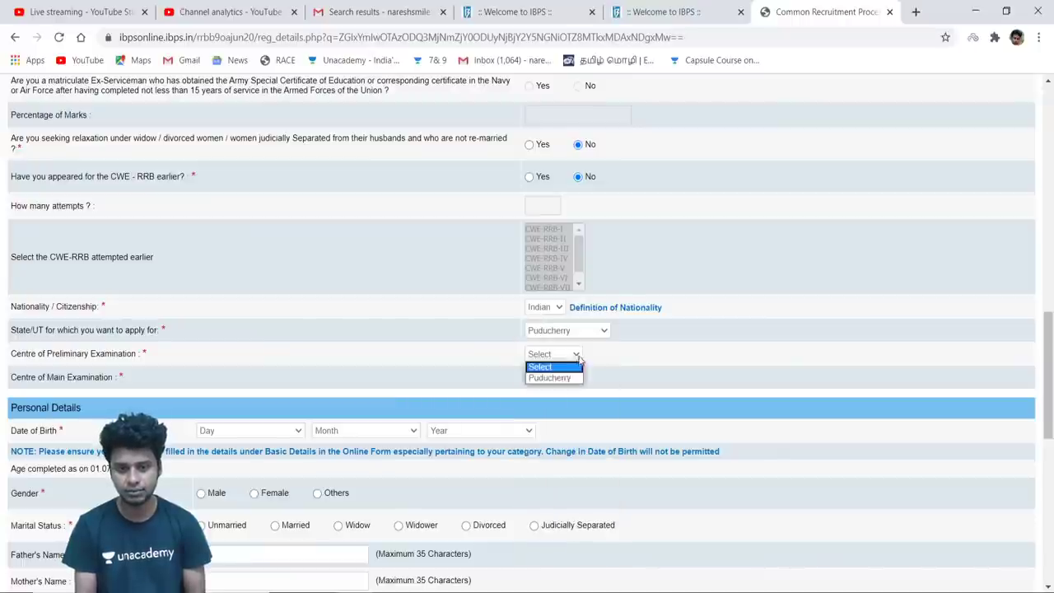
click(563, 379)
click(563, 378)
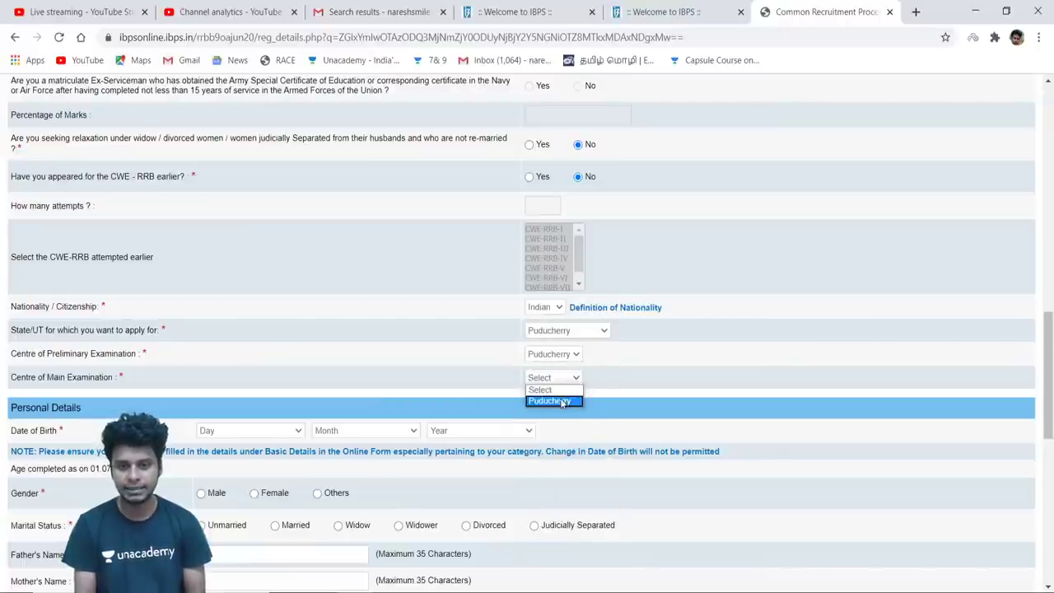
click(567, 401)
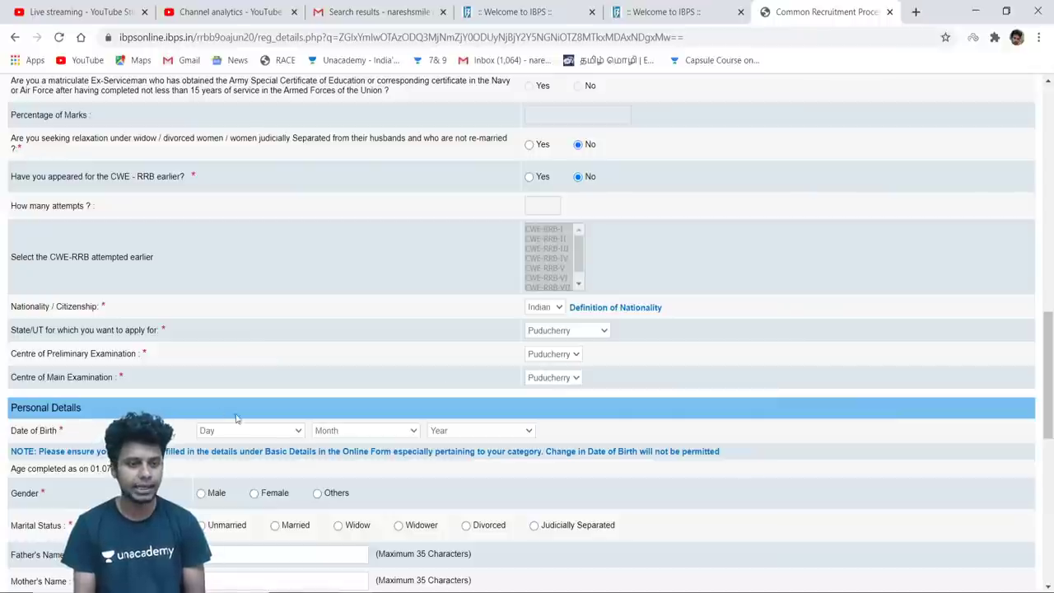
Set the date of birth to 11 October 1991
click(292, 433)
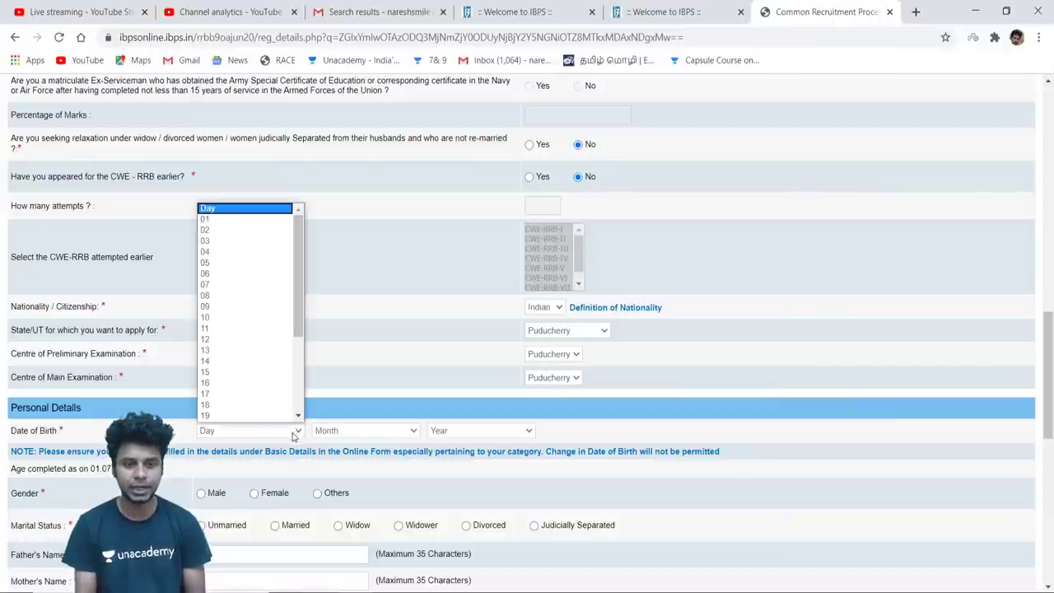
click(251, 333)
click(398, 434)
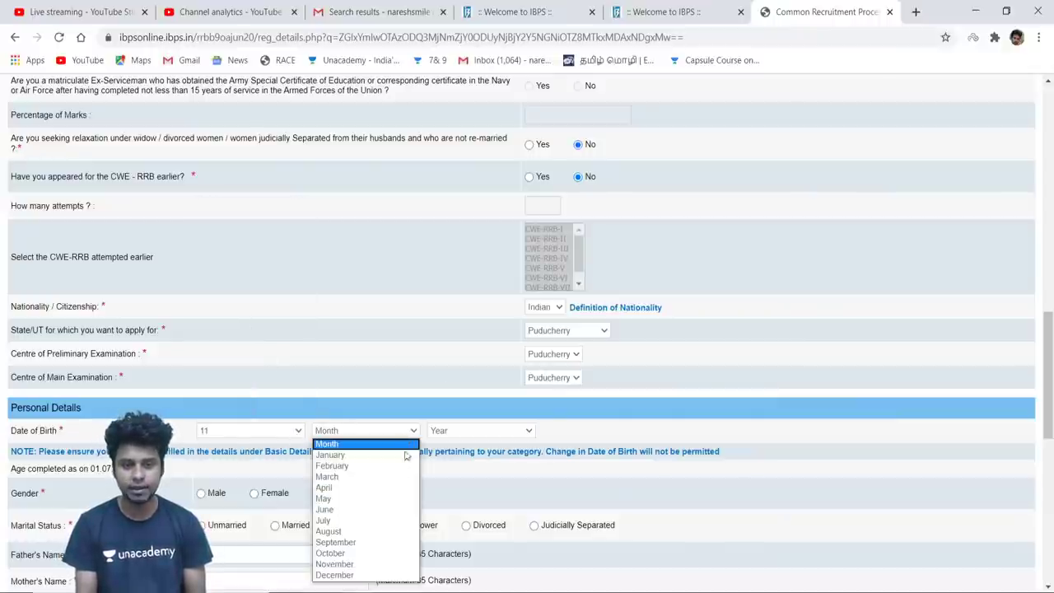
click(367, 555)
click(520, 436)
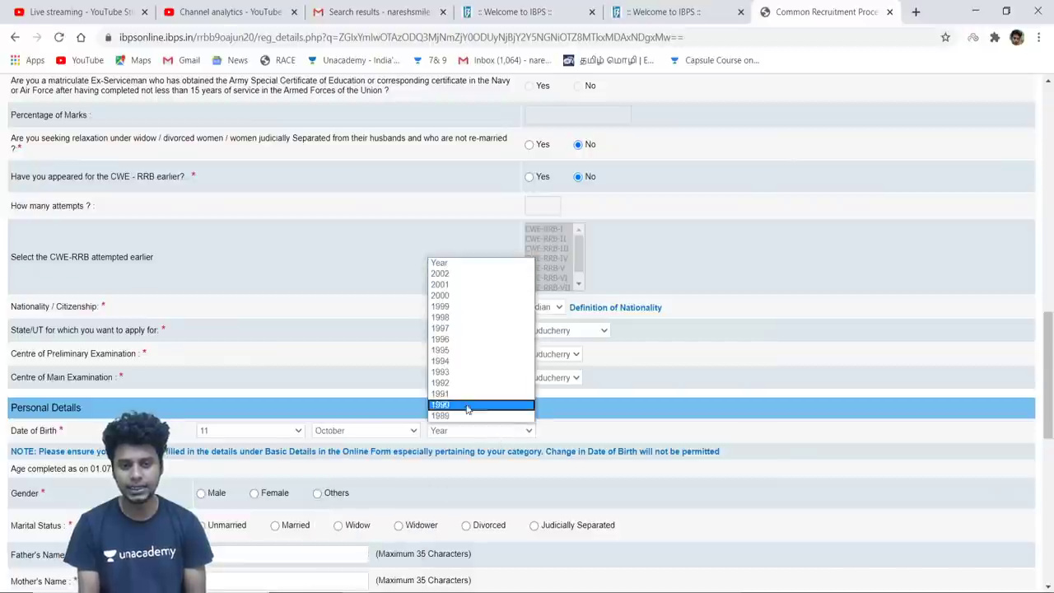
click(464, 394)
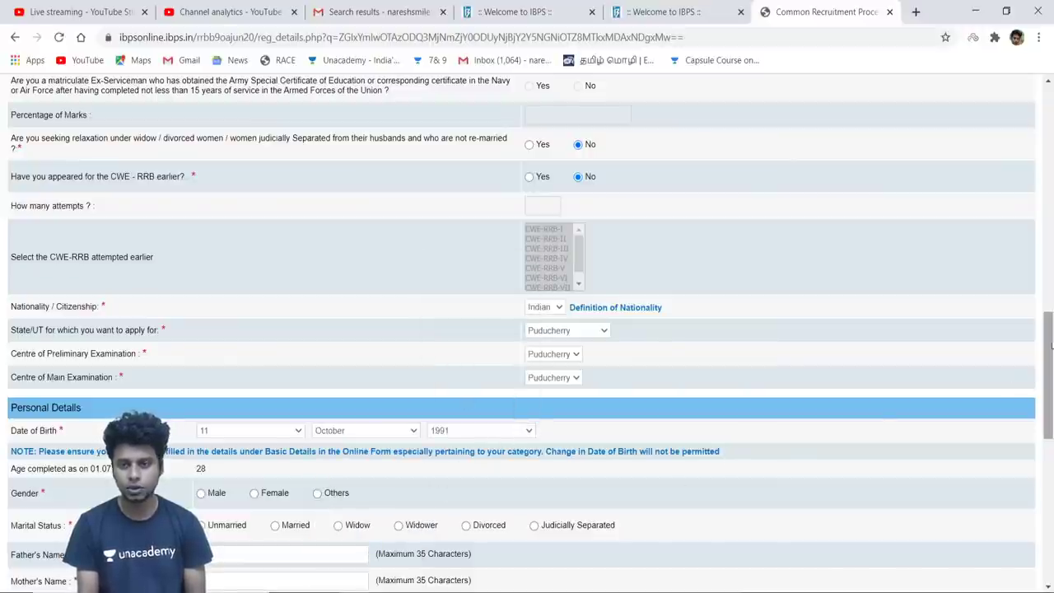
Set gender to Male and marital status to Unmarried
drag(1049, 349, 1049, 390)
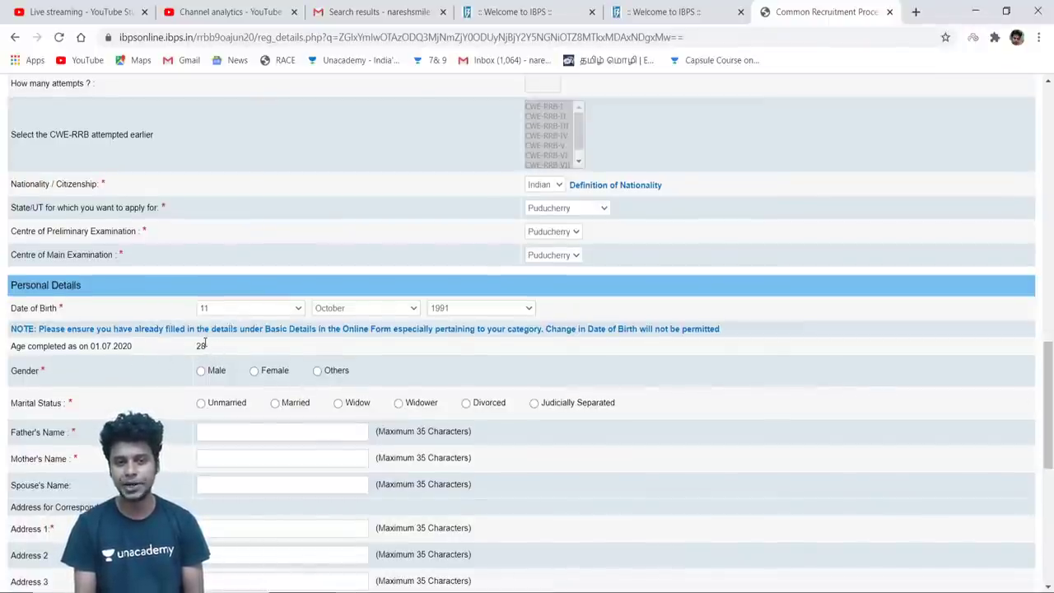
drag(1048, 403, 1048, 422)
click(201, 295)
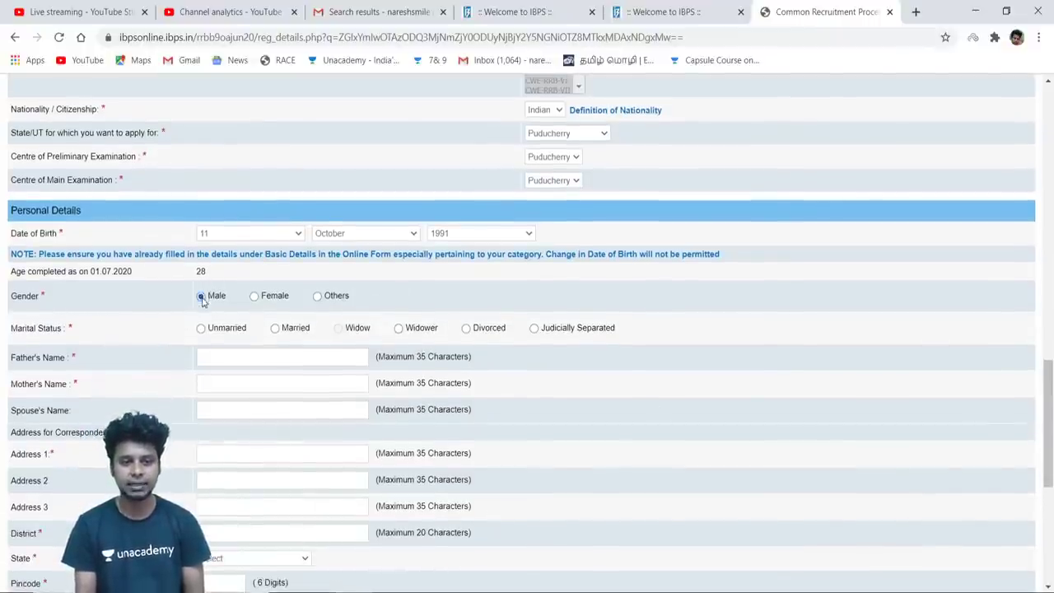
click(201, 328)
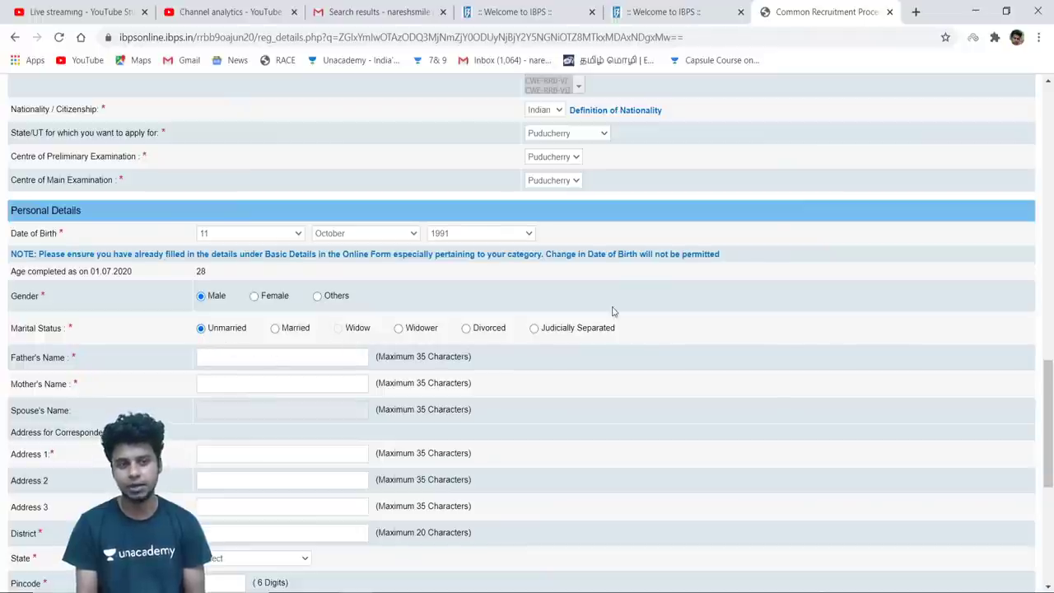
drag(1049, 388, 1051, 398)
Enter the father's name and the mother's name
click(342, 300)
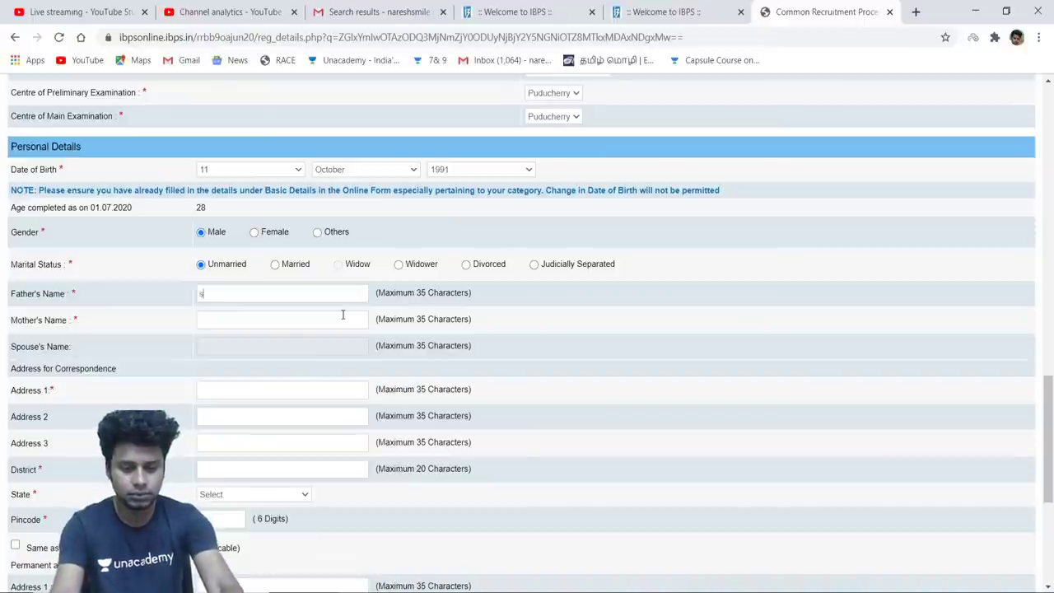
text(sHANMUGA)
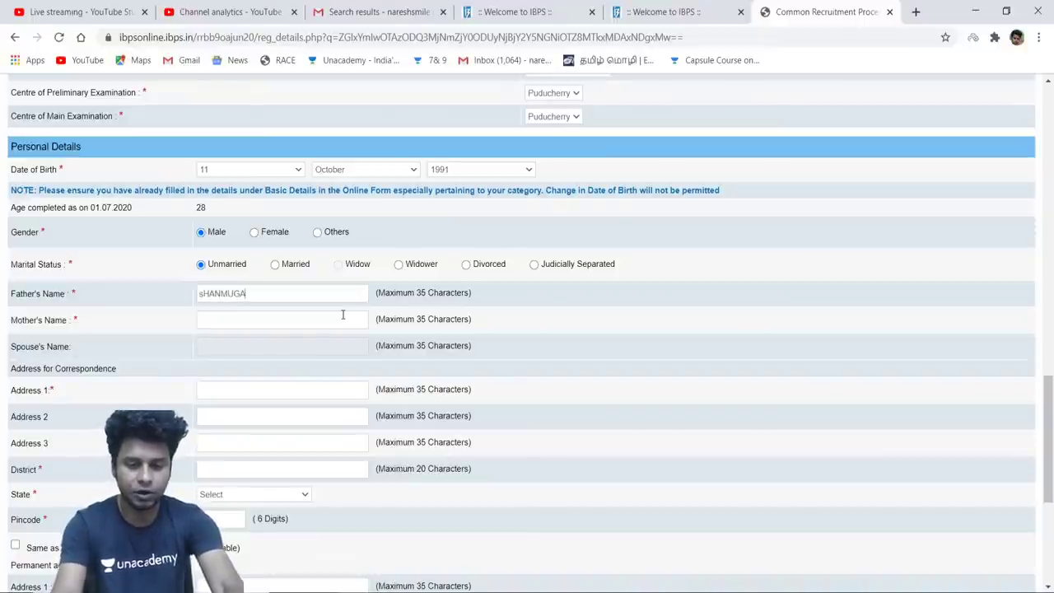
key(BackSpace)
key(BackSpace)
key(BackSpace)
key(BackSpace)
key(BackSpace)
key(BackSpace)
key(BackSpace)
key(BackSpace)
key(BackSpace)
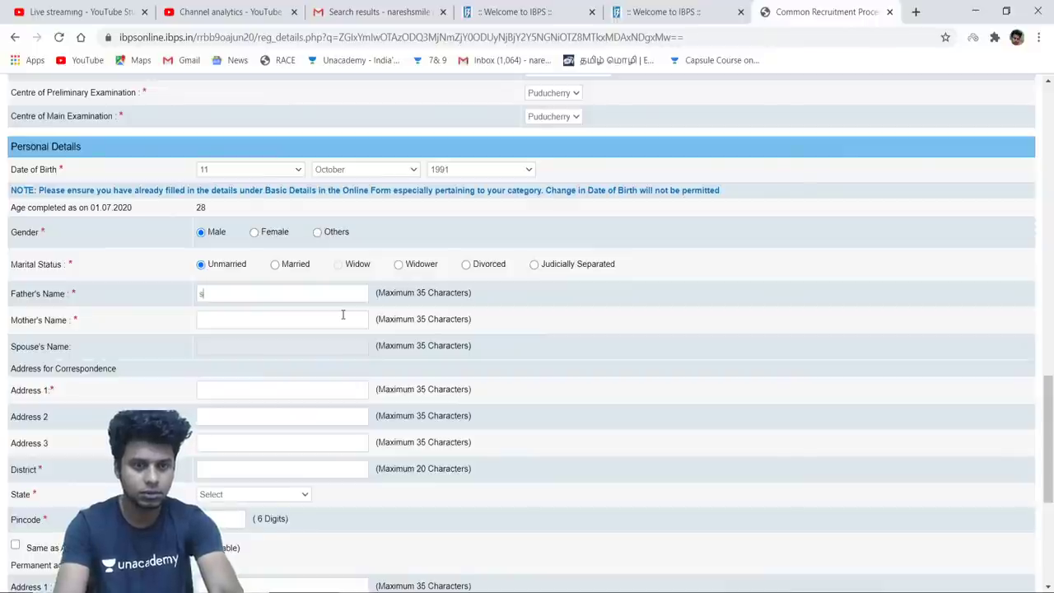
text(Shan)
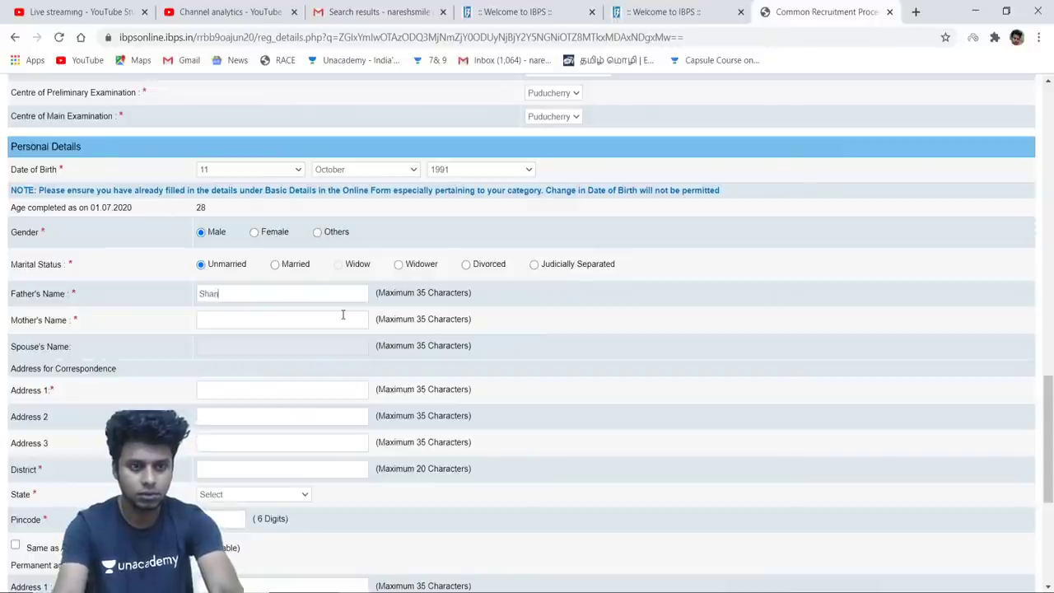
text(mugam P)
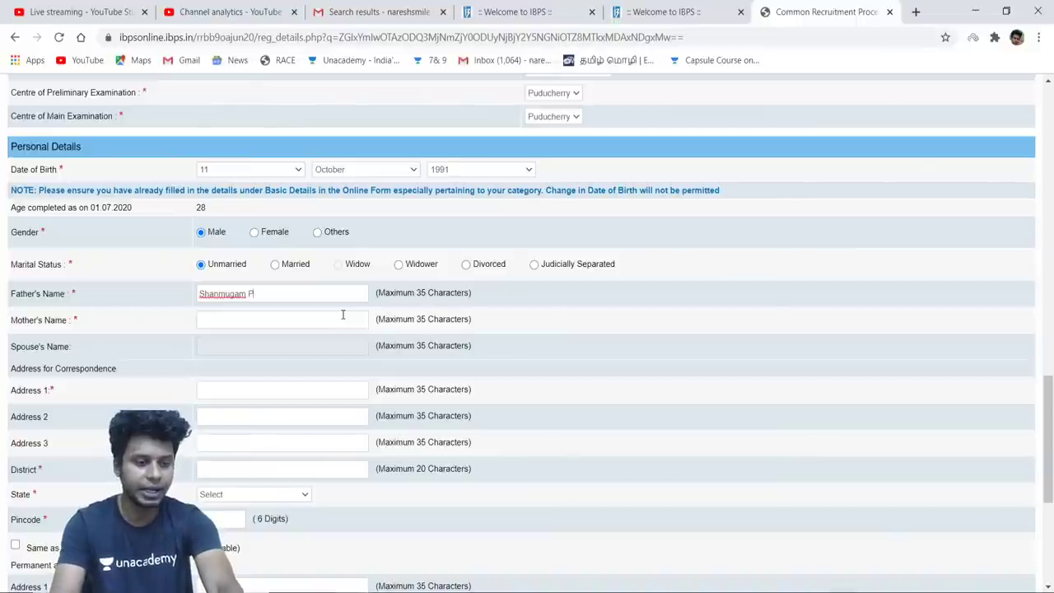
click(343, 314)
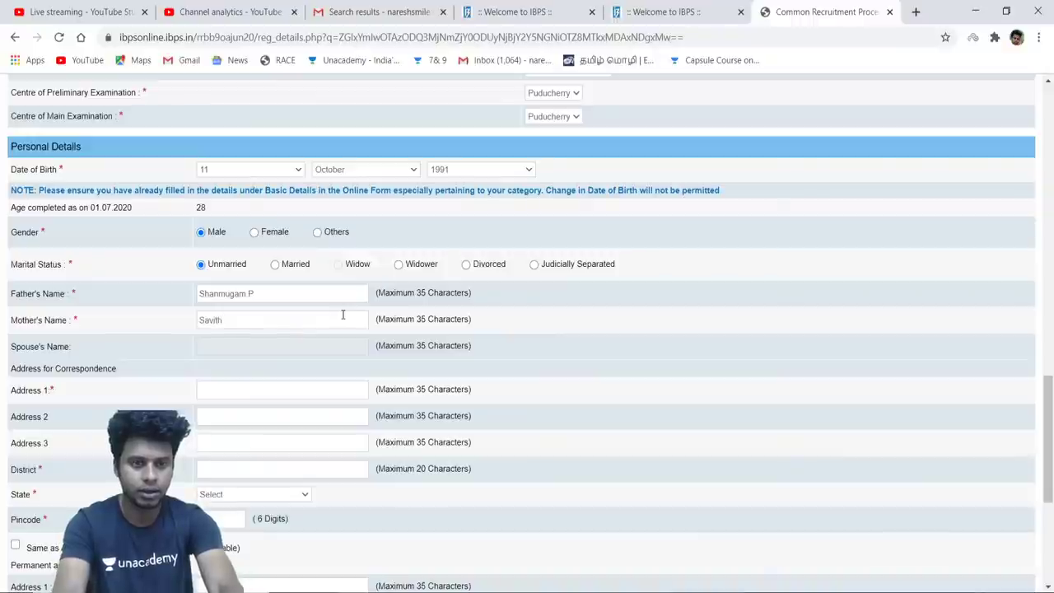
text(Savithiri S)
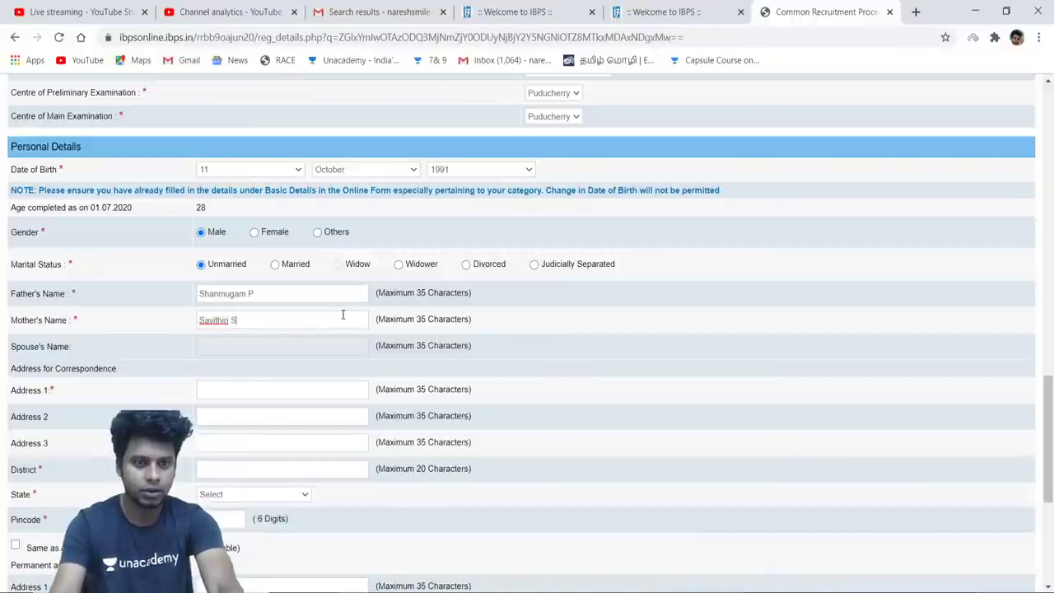
Type the street address into the first and second correspondence address lines
click(322, 394)
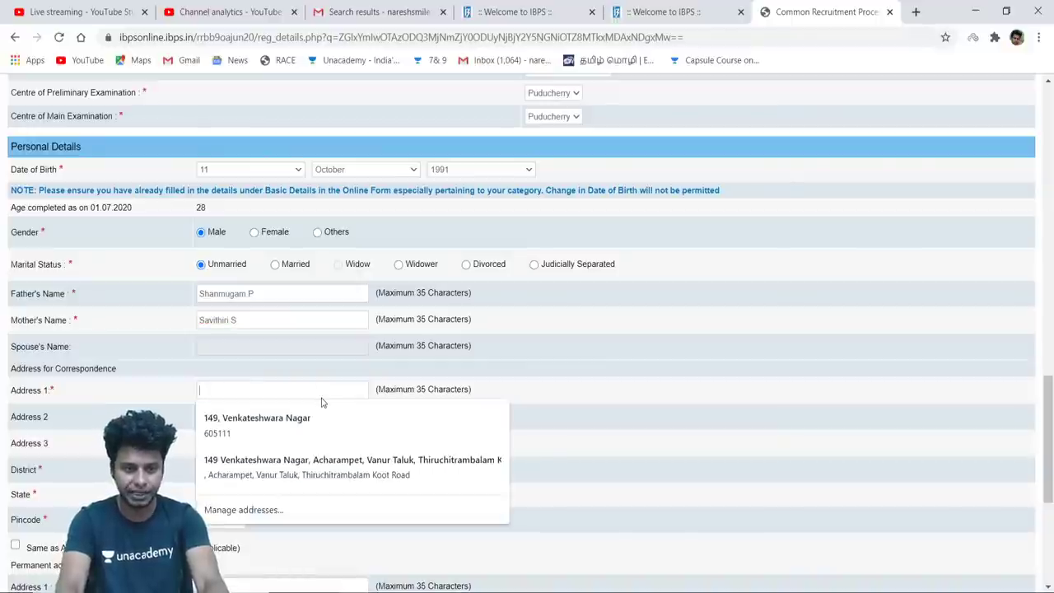
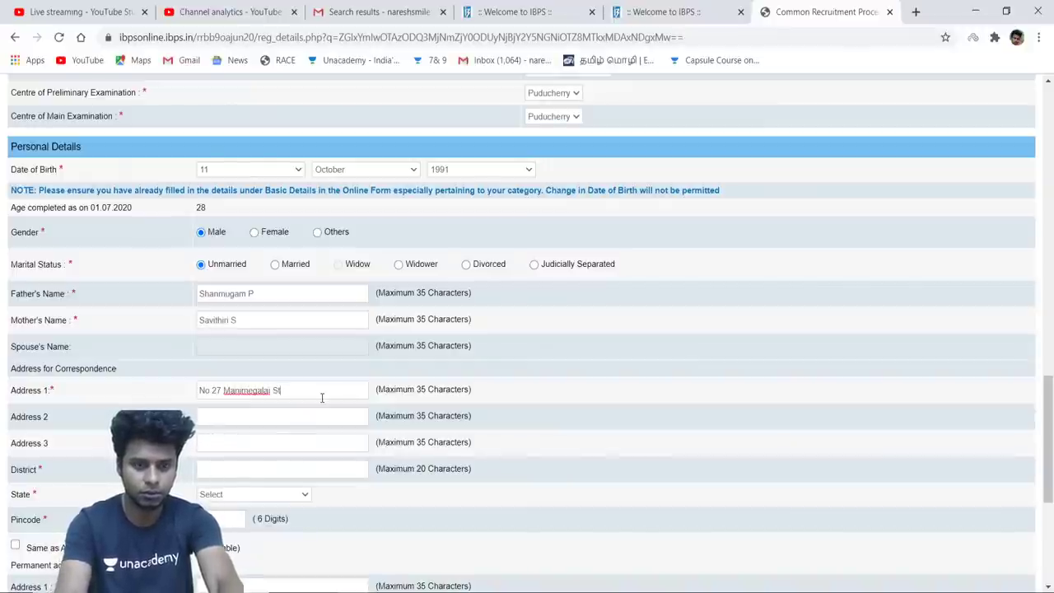
key(Tab)
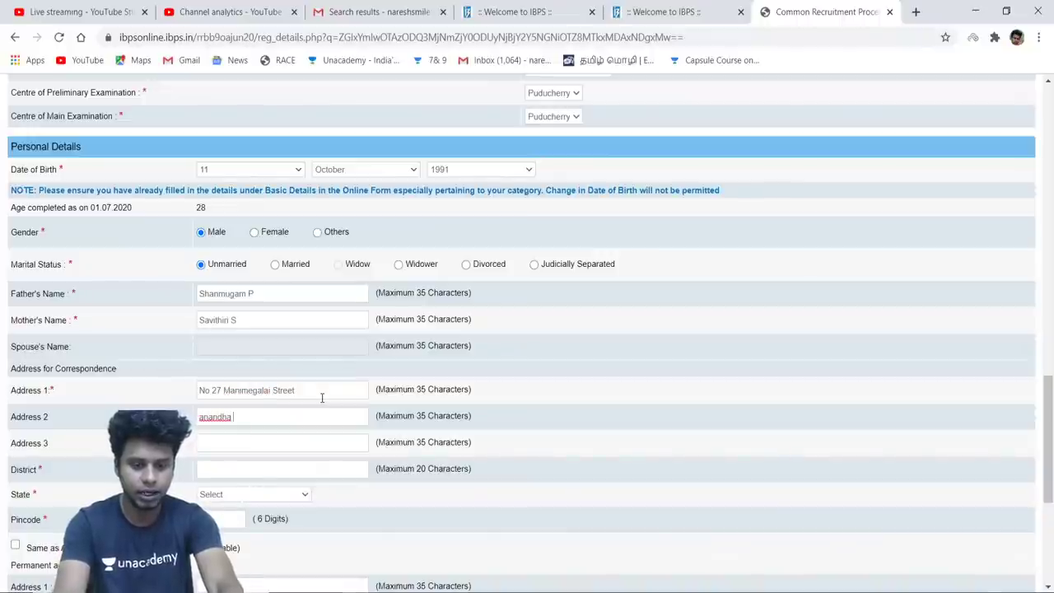
text(anandha nabgar)
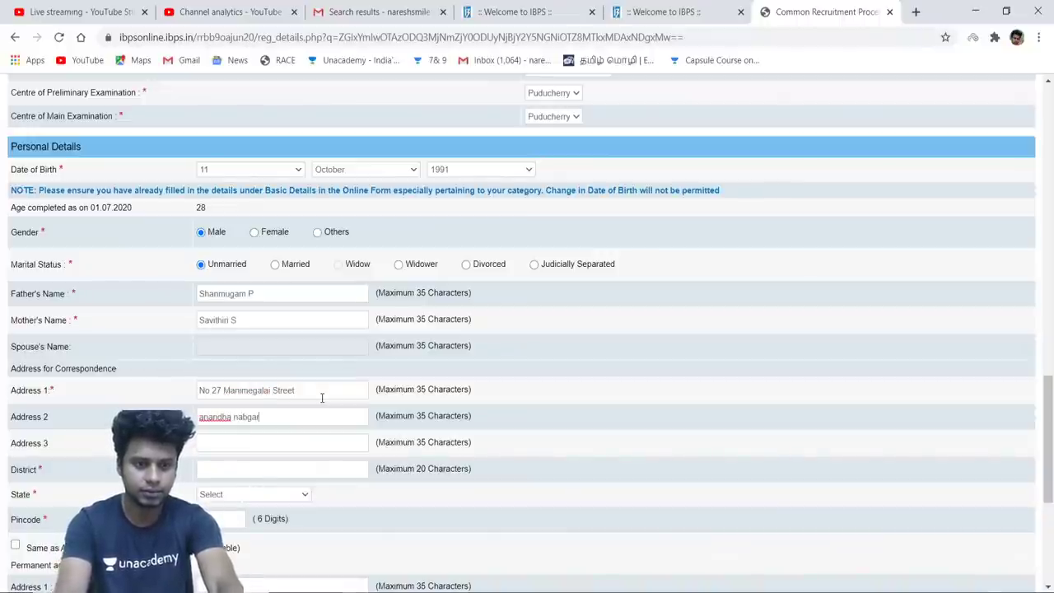
key(BackSpace)
key(BackSpace)
key(BackSpace)
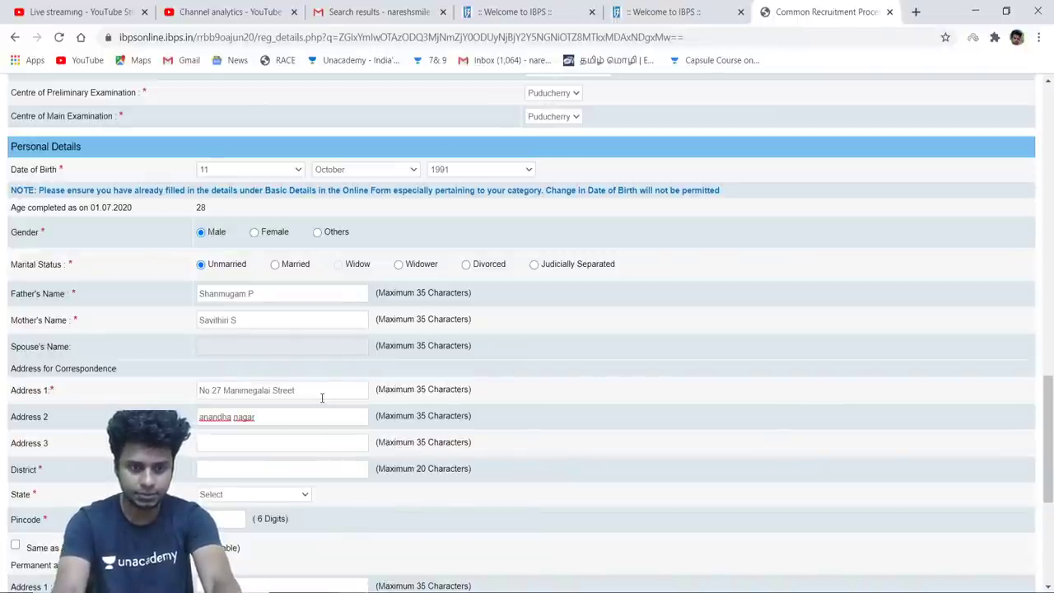
text(kadirka)
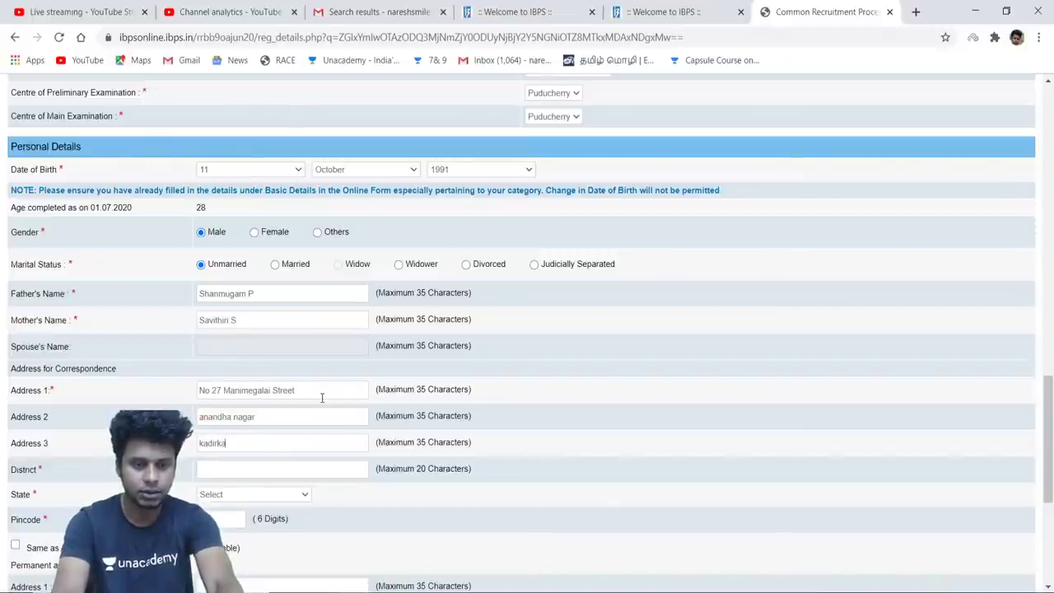
text(mam)
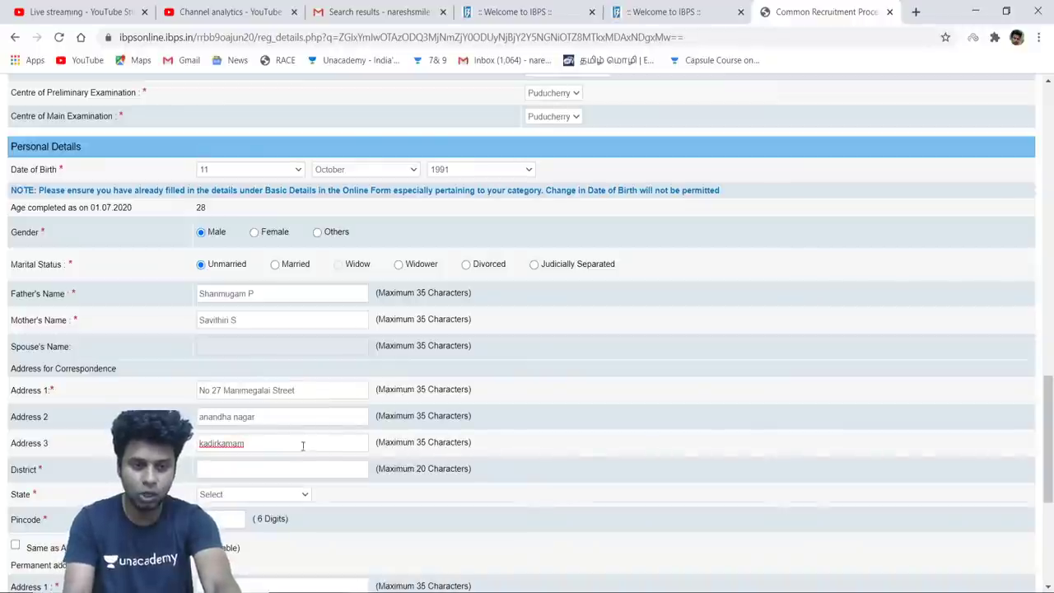
Choose PUDUCHERRY as the correspondence state and enter the pincode
click(304, 494)
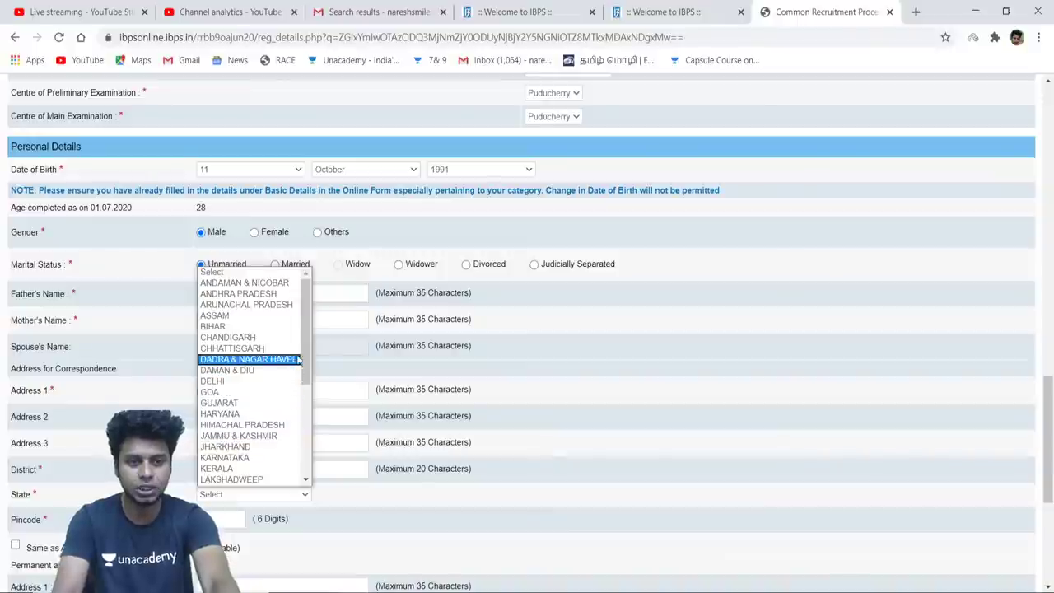
drag(306, 340, 308, 415)
click(278, 415)
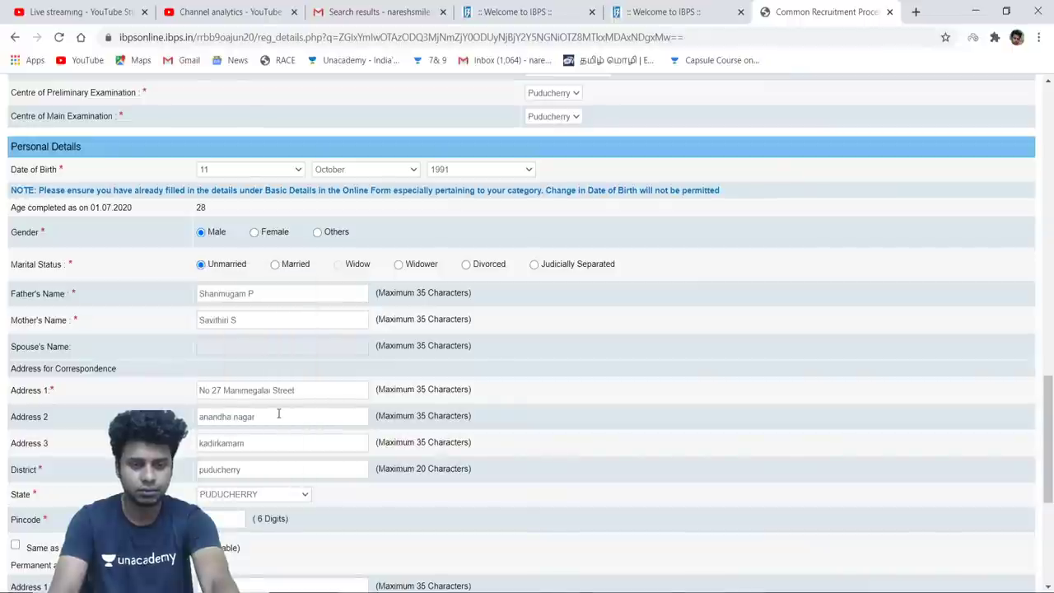
click(231, 524)
text(60)
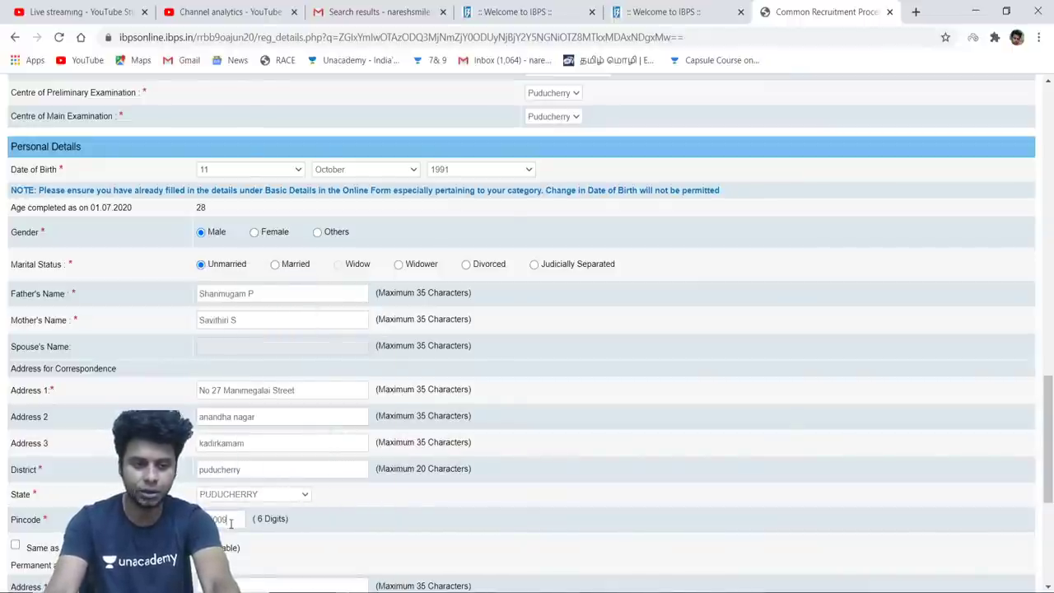
scroll(631, 482, down, 1)
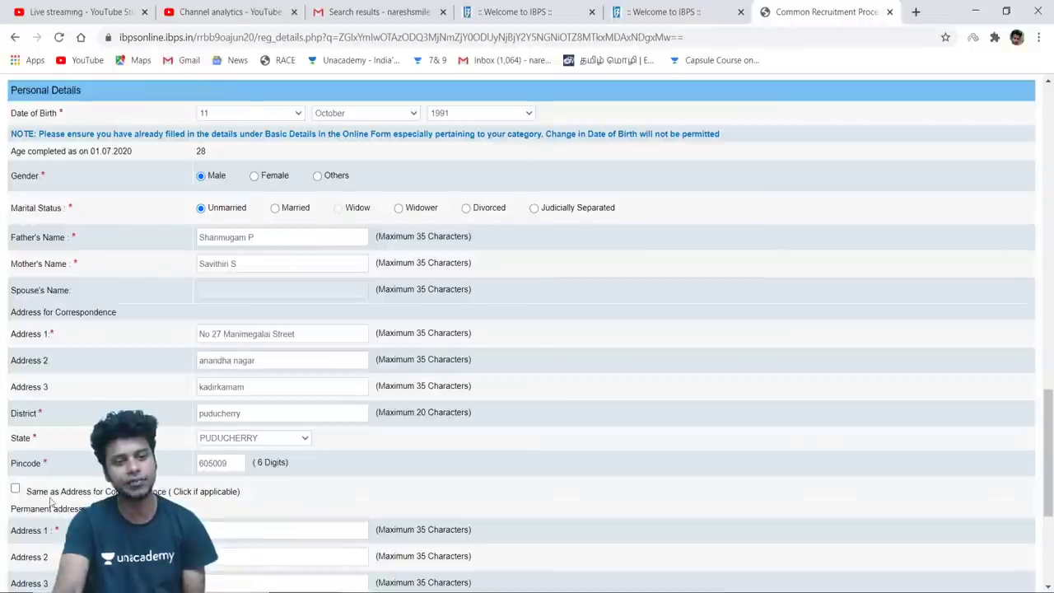
scroll(492, 475, down, 1)
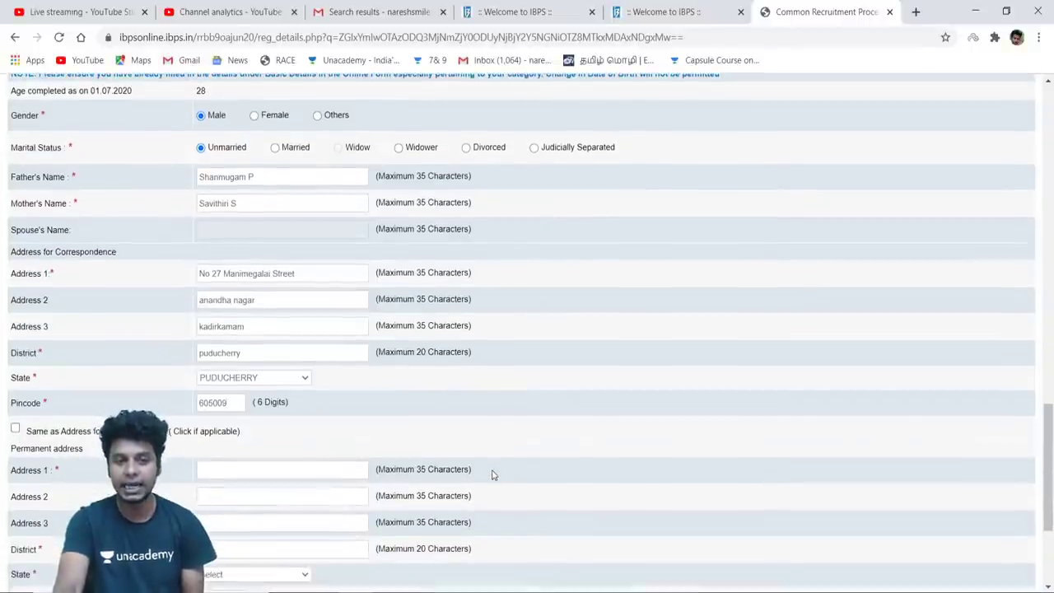
scroll(492, 475, down, 1)
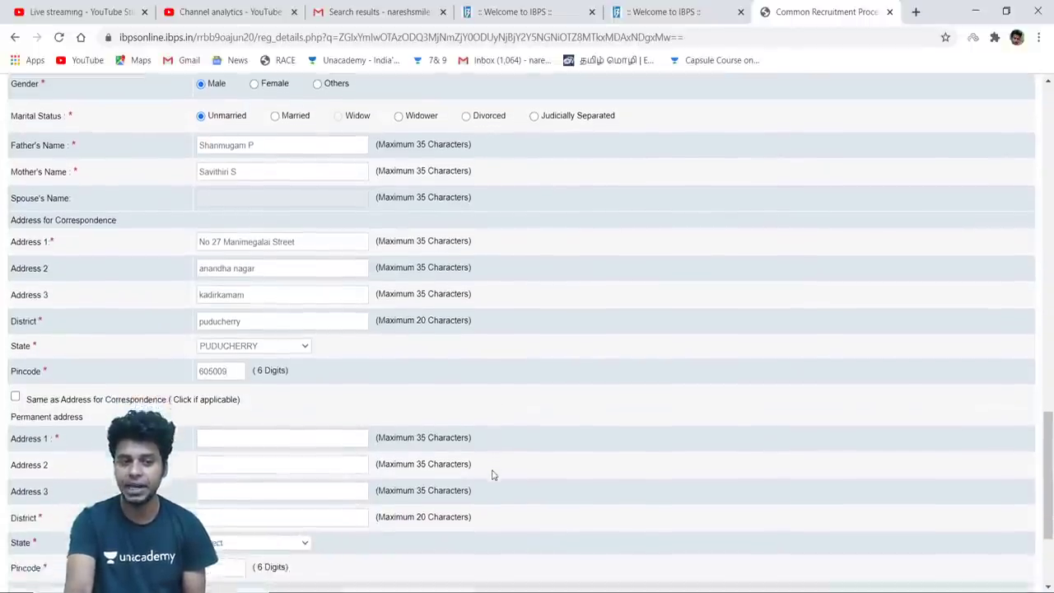
Tick 'Same as Address for Correspondence' for the permanent address
click(15, 388)
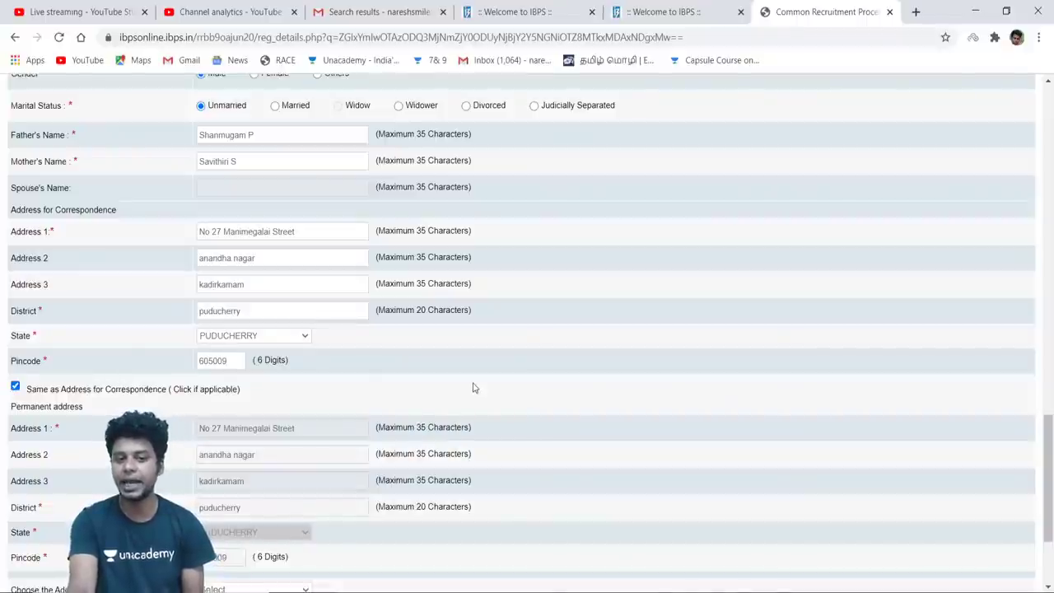
scroll(473, 387, down, 2)
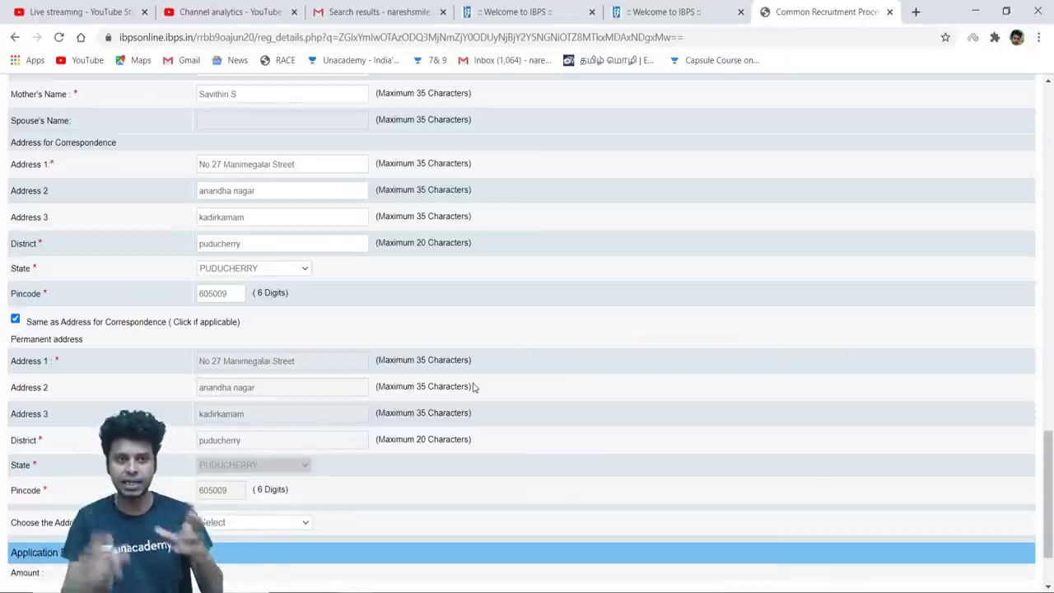
scroll(664, 394, up, 2)
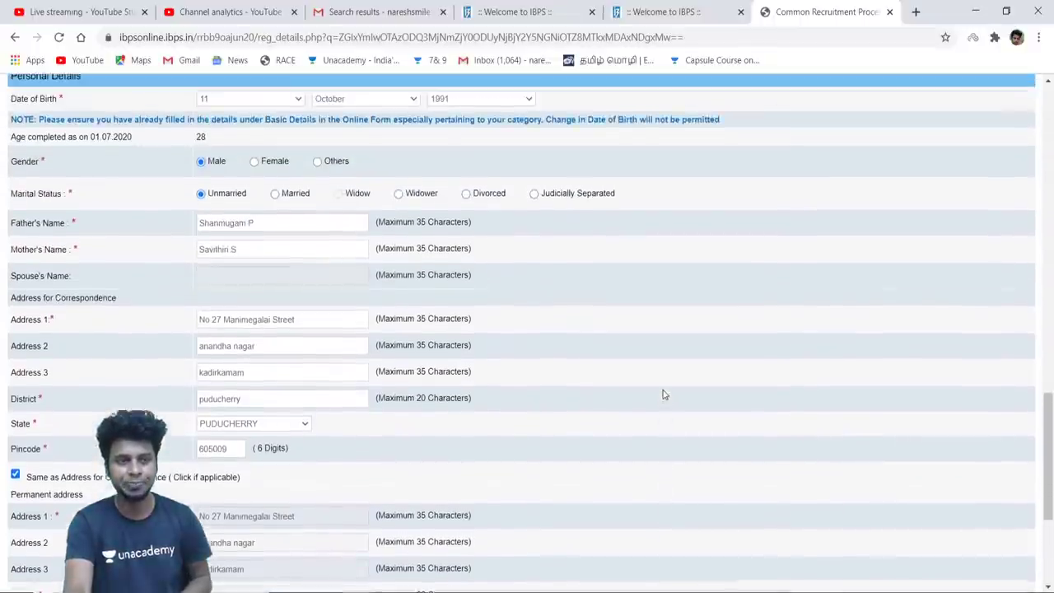
scroll(664, 394, up, 1)
scroll(664, 394, down, 3)
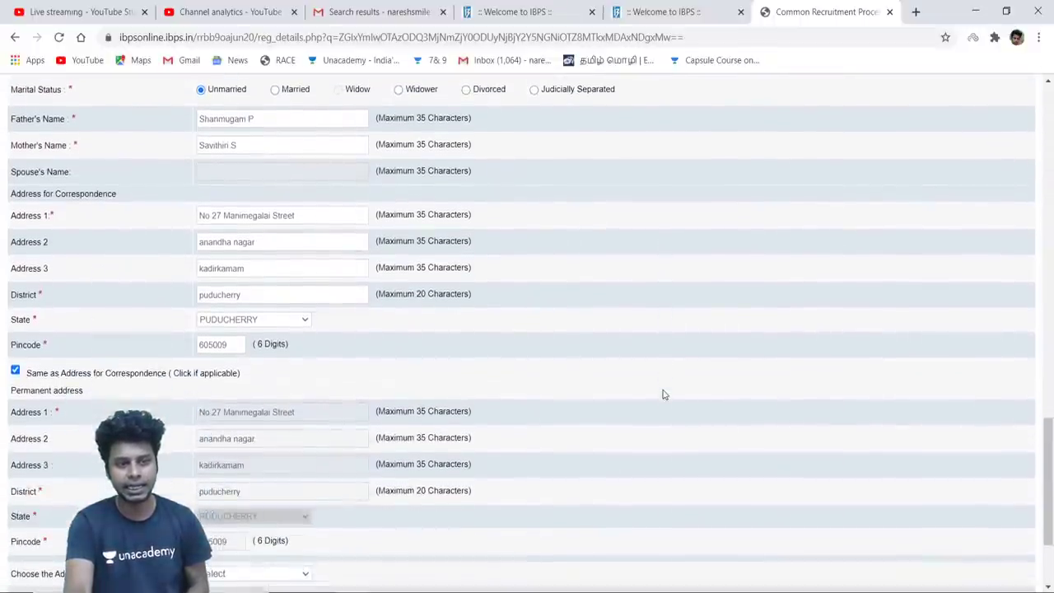
scroll(663, 394, down, 2)
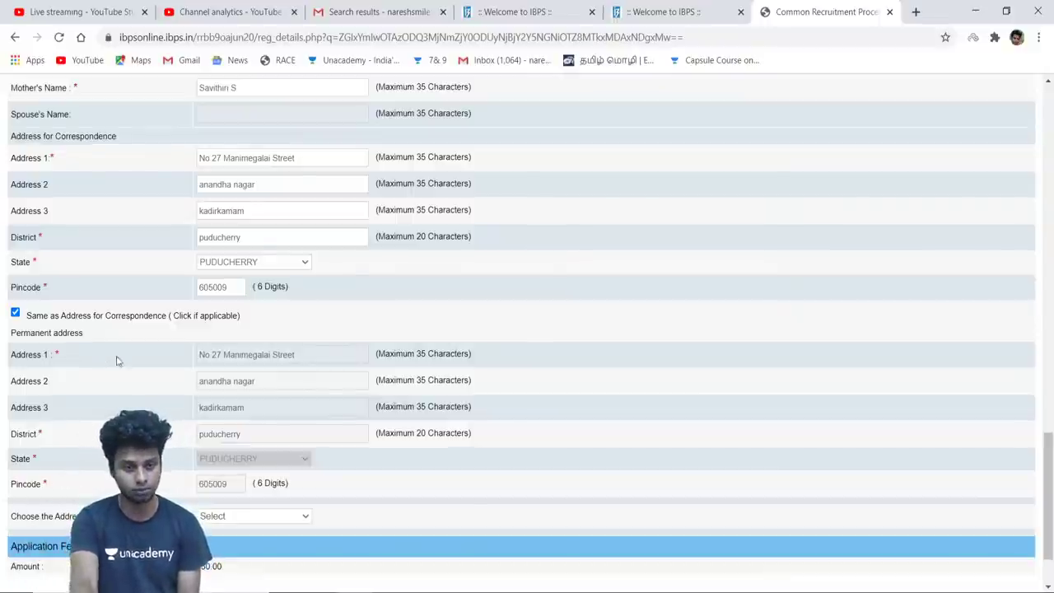
scroll(318, 427, down, 1)
Choose Communication Address as the address for GST invoicing
click(307, 432)
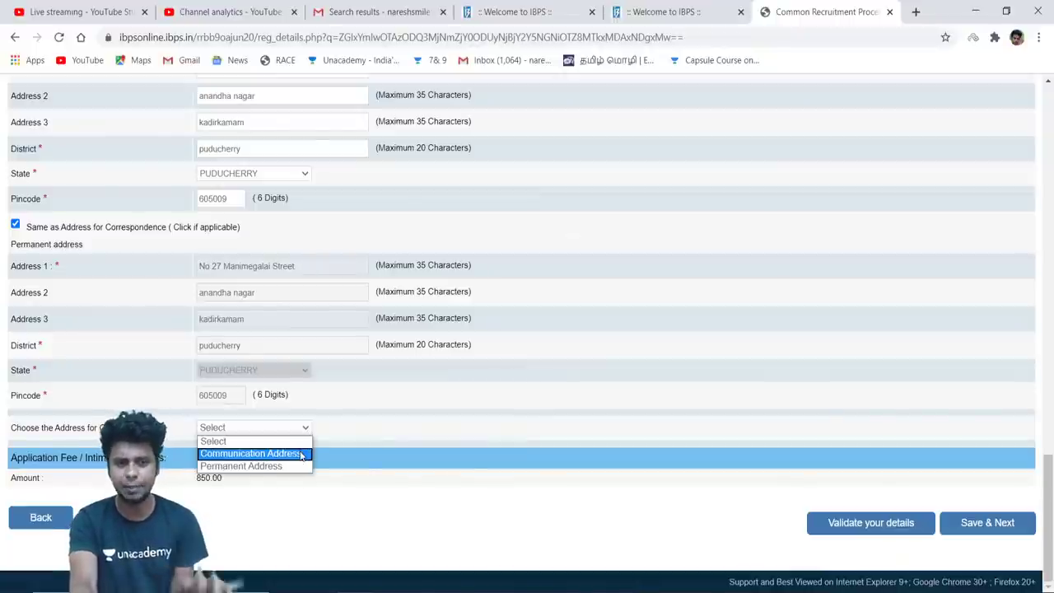
click(301, 455)
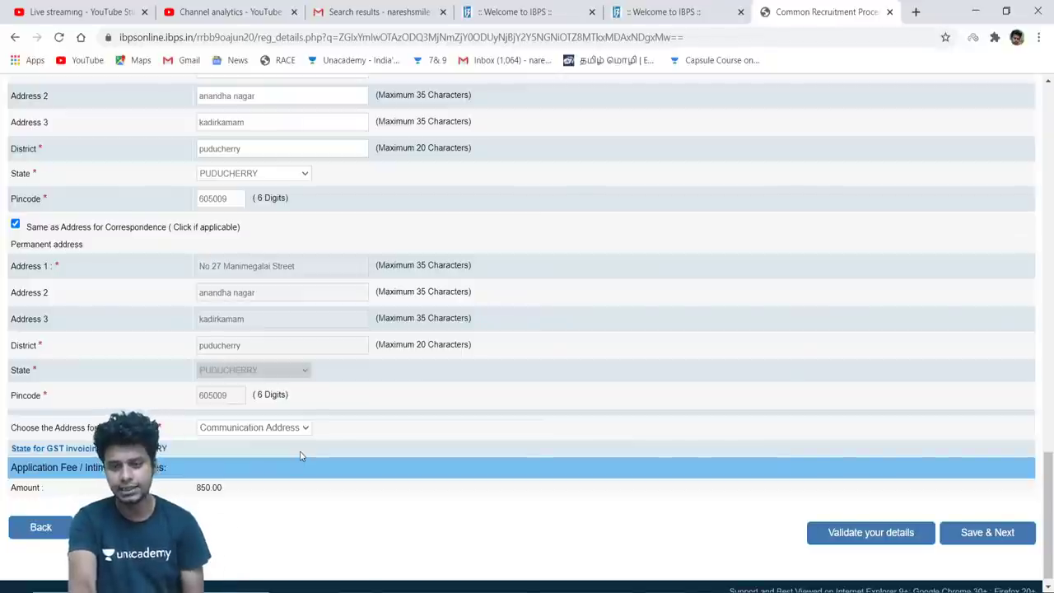
scroll(509, 435, down, 1)
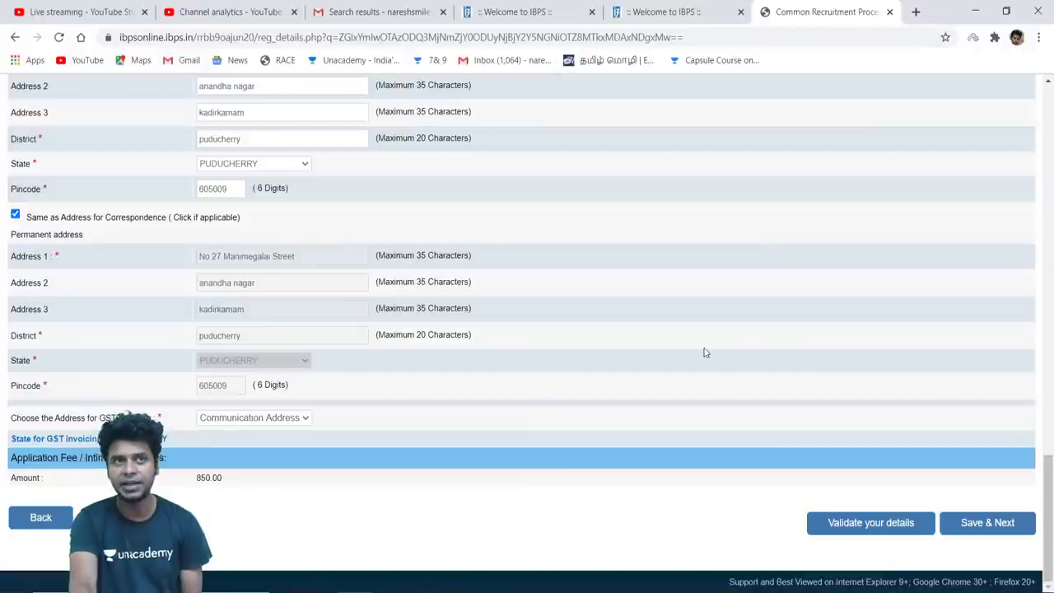
scroll(705, 349, up, 6)
scroll(705, 349, up, 2)
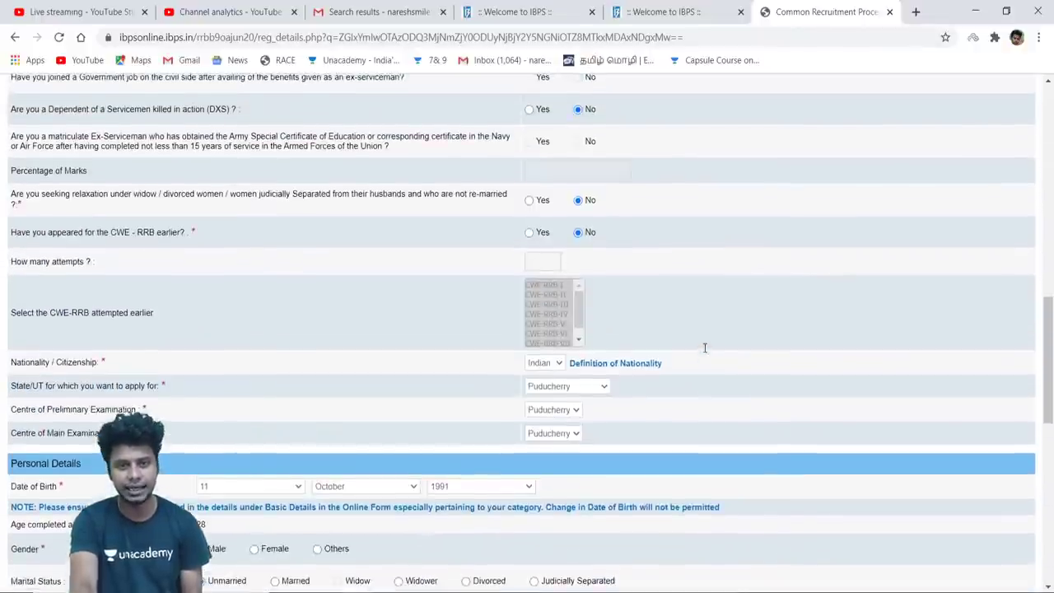
scroll(705, 349, down, 8)
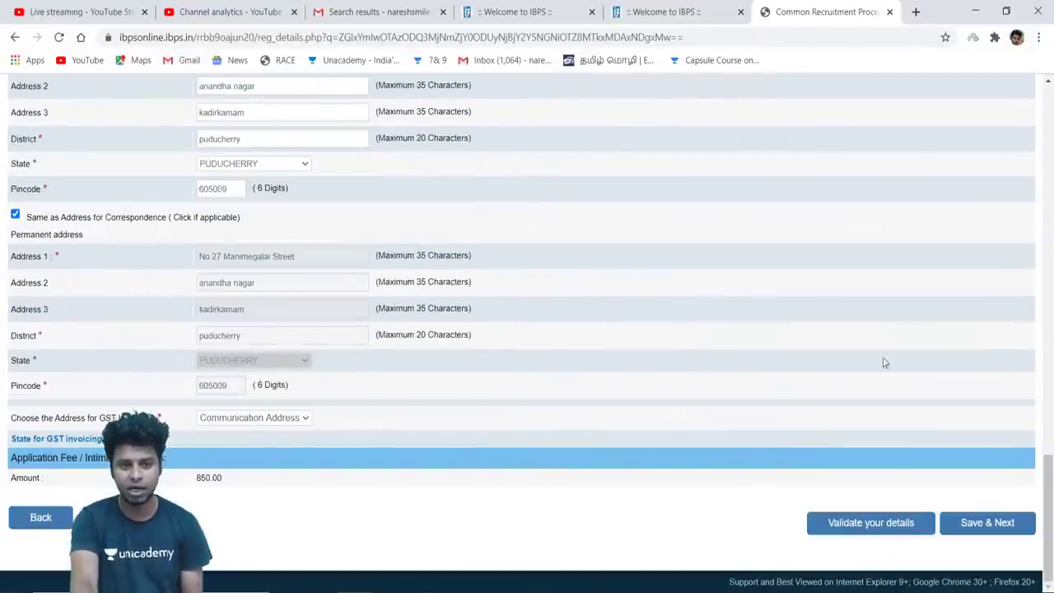
Save the basic details, then set the graduation stream to Science
click(998, 525)
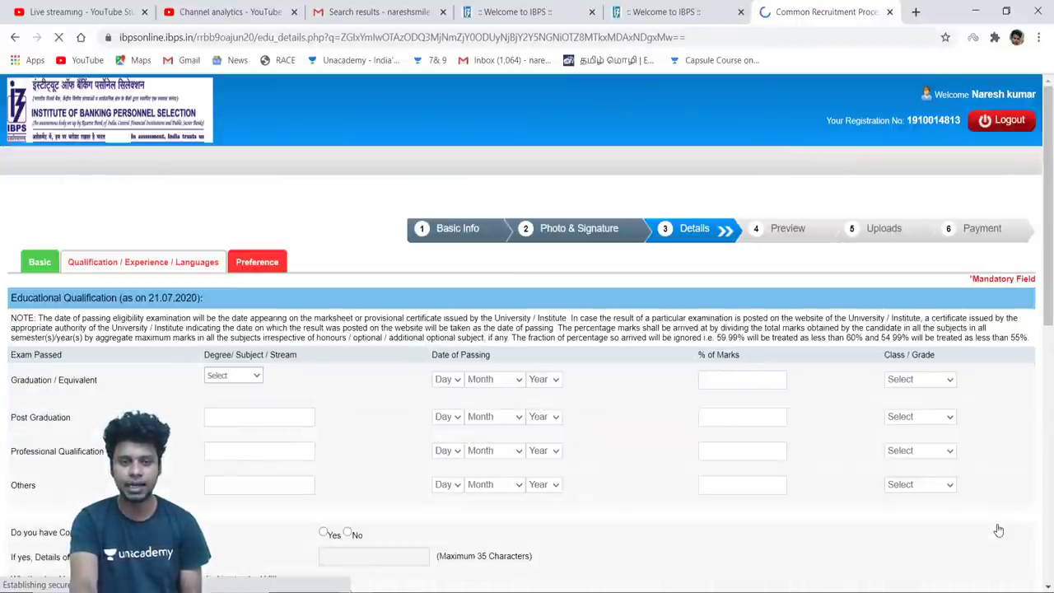
click(256, 375)
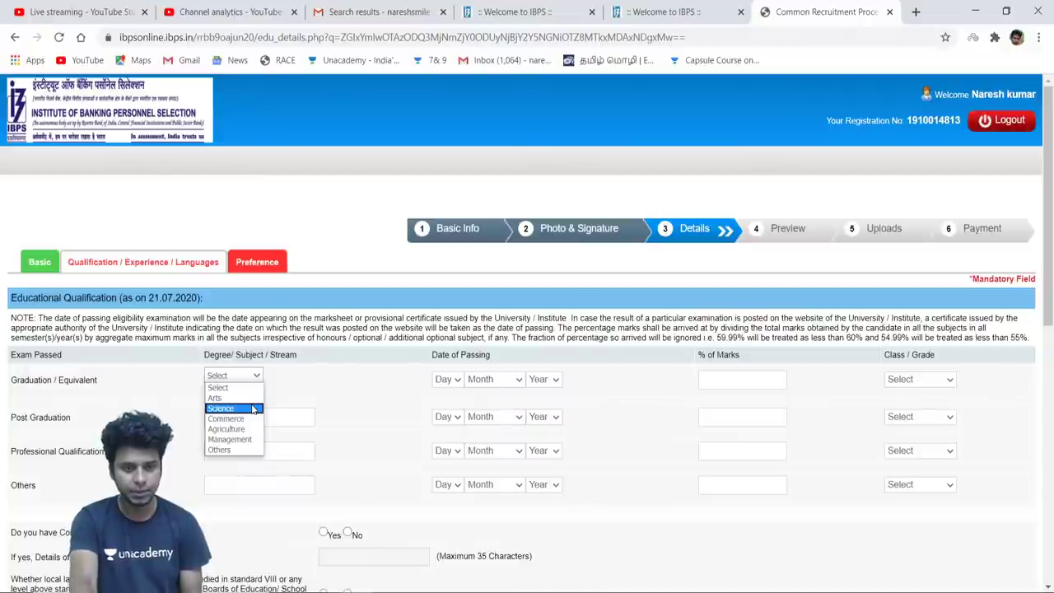
click(252, 408)
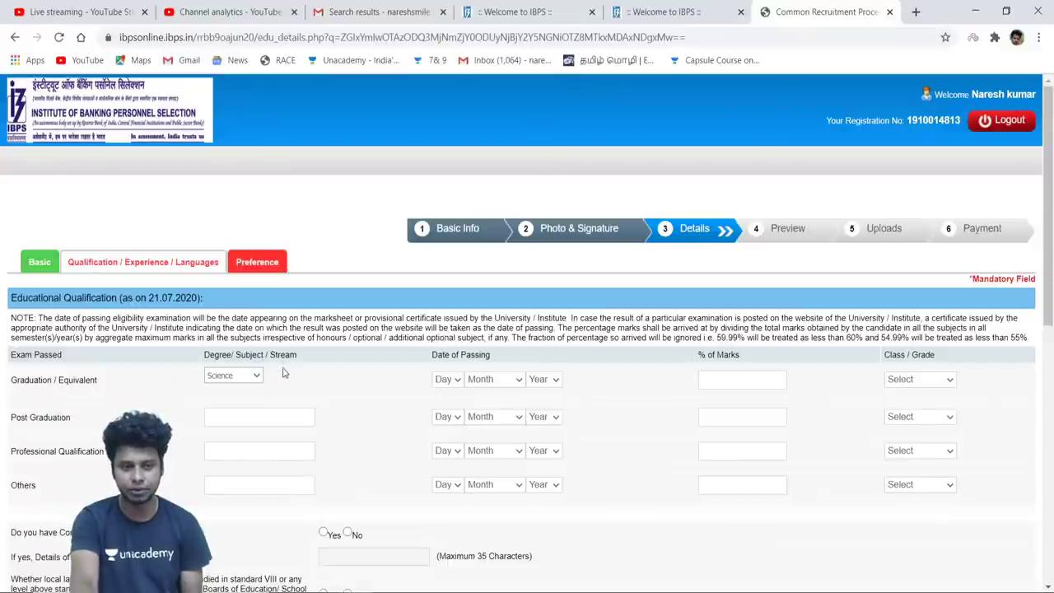
click(251, 380)
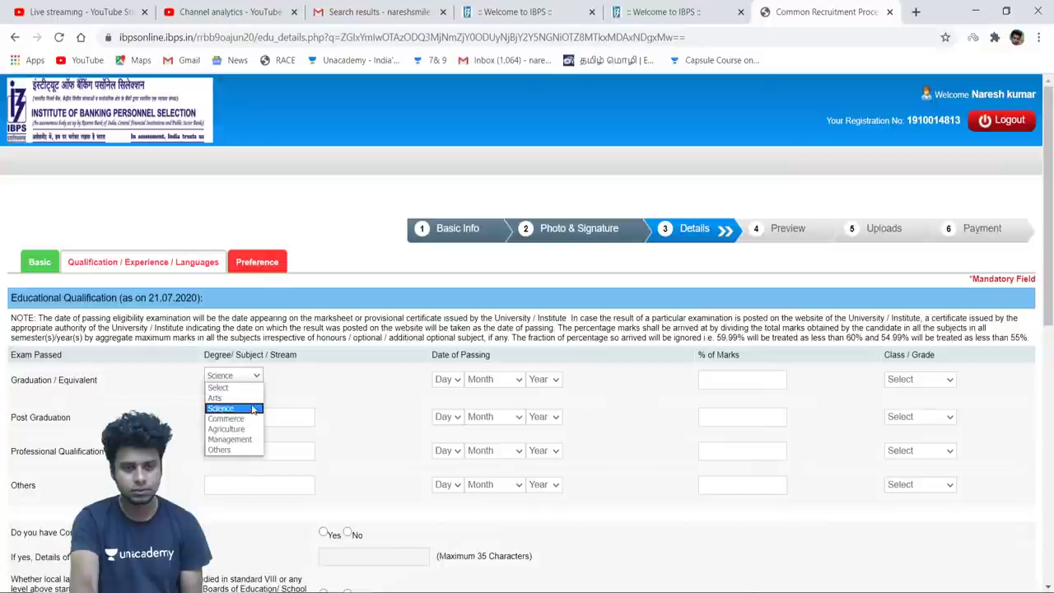
click(254, 410)
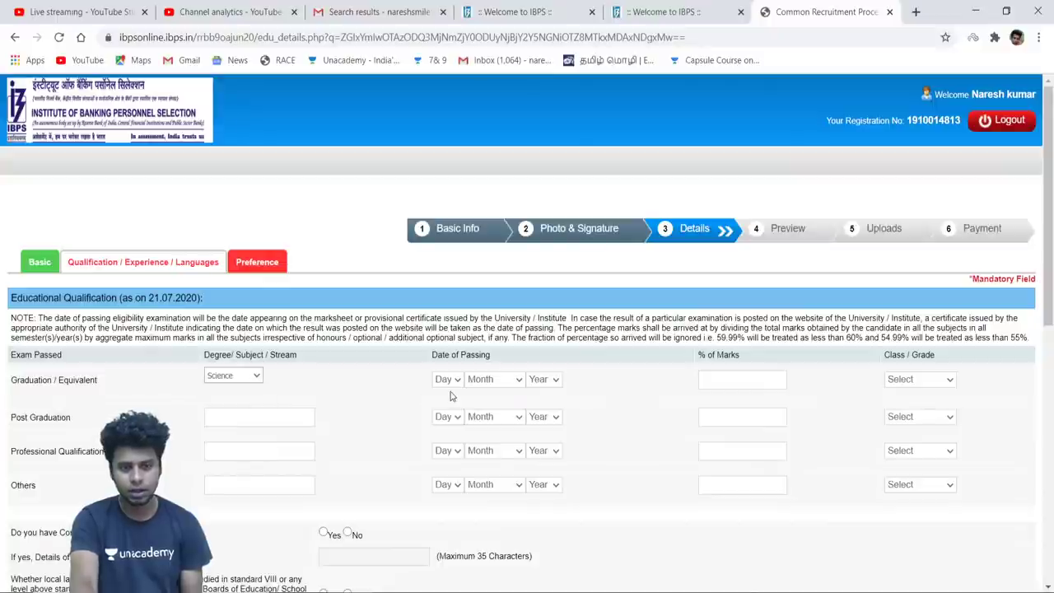
Set the graduation passing date to 12 May 2013
click(446, 383)
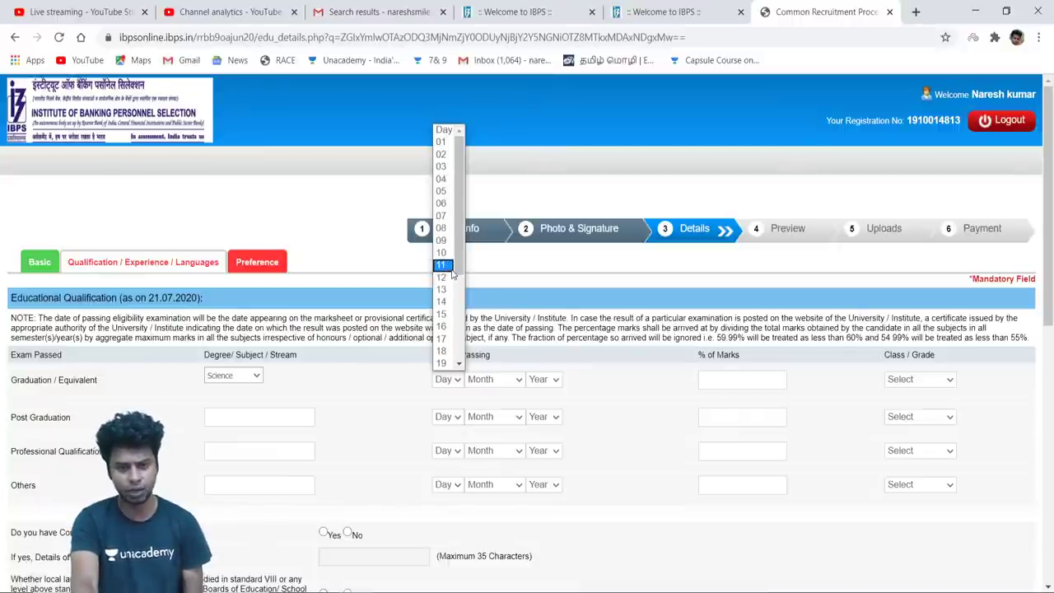
click(452, 277)
click(494, 384)
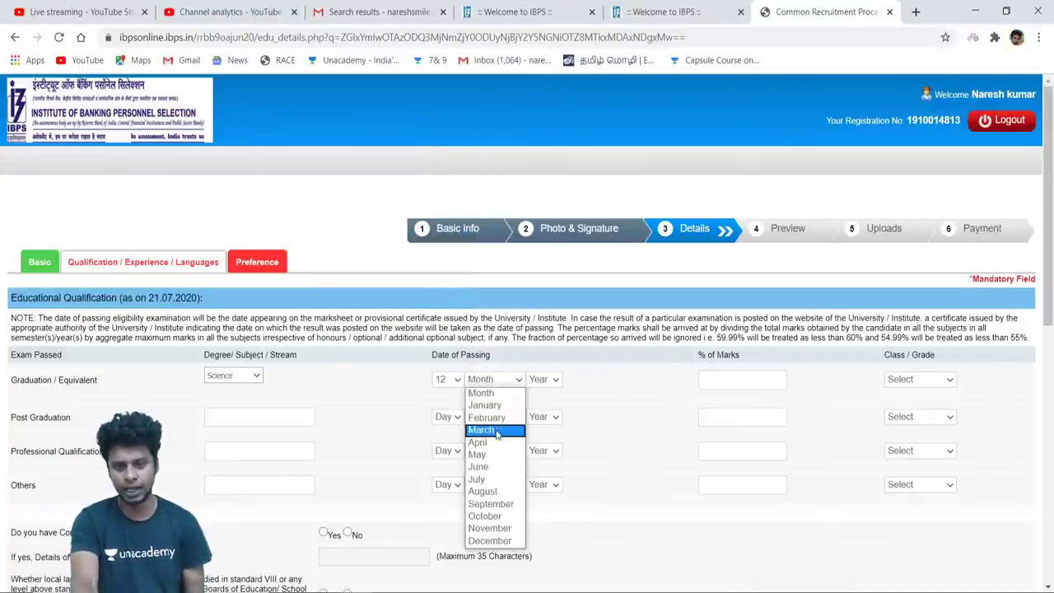
click(499, 454)
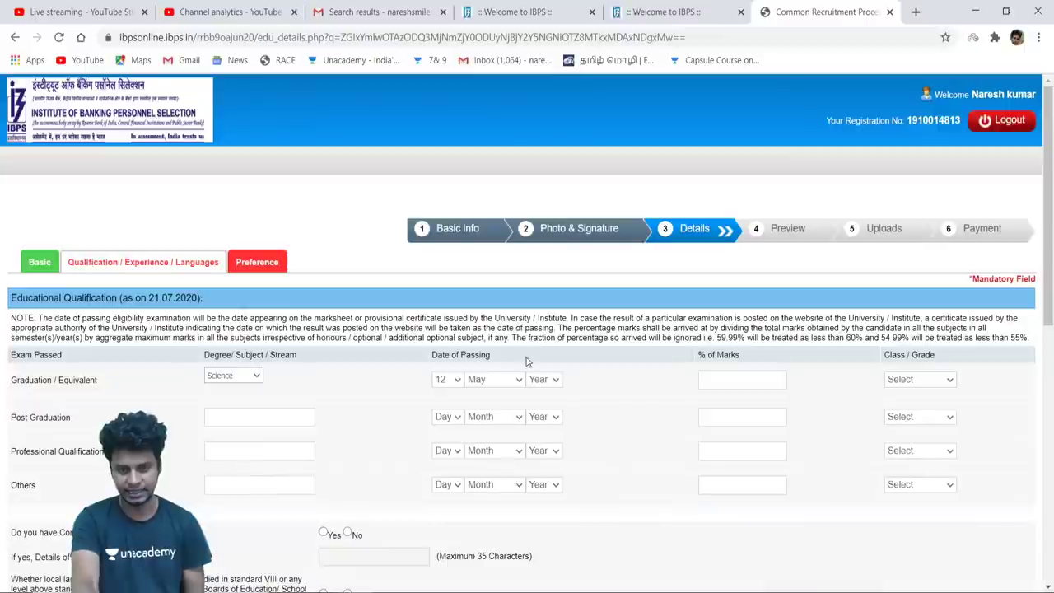
click(545, 380)
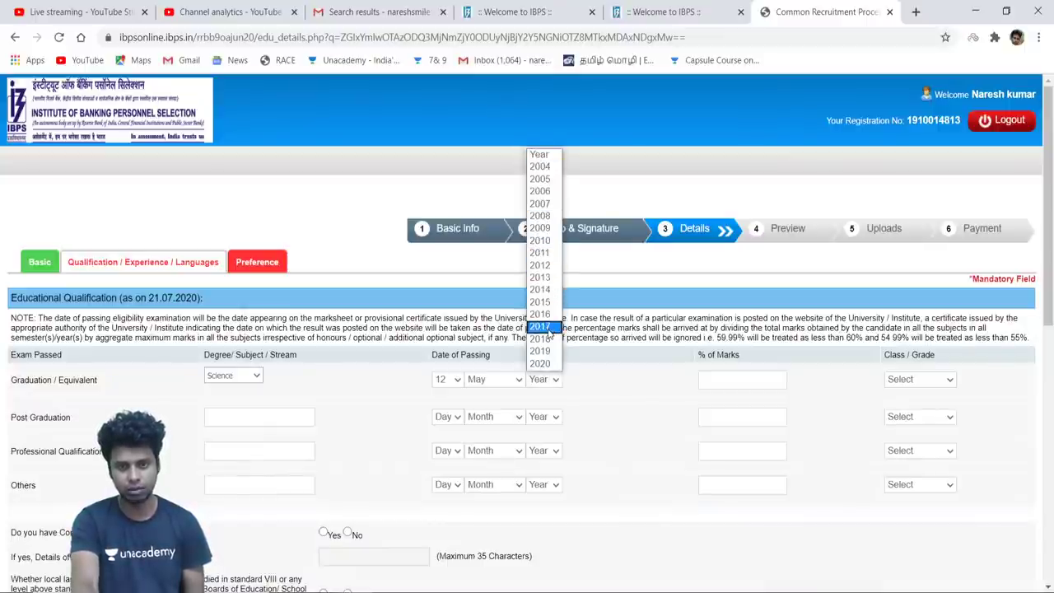
click(547, 278)
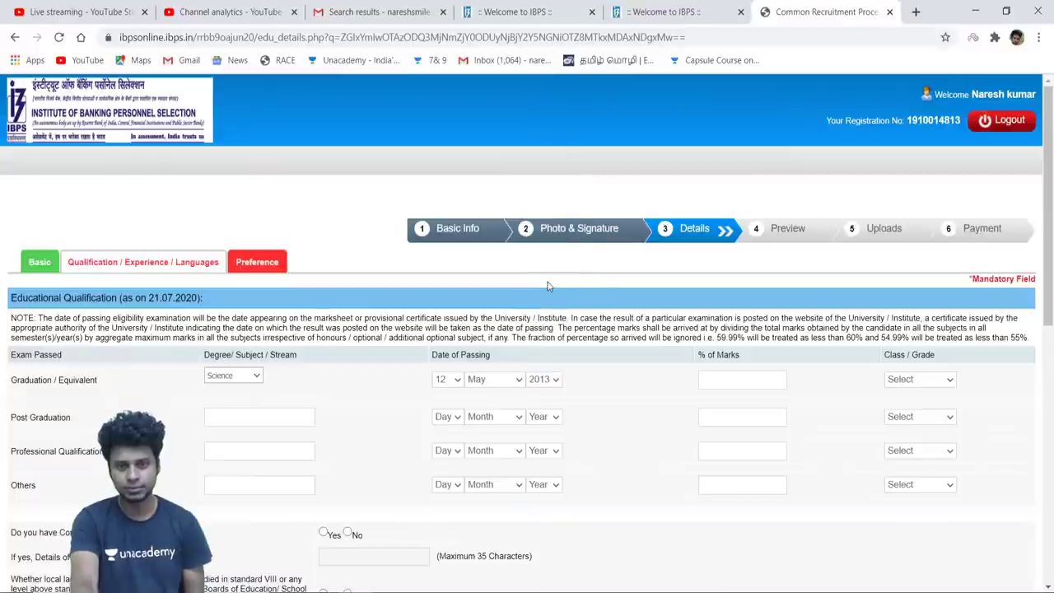
Enter 59.8 as the percentage of marks and choose Second Class
click(746, 384)
text(60)
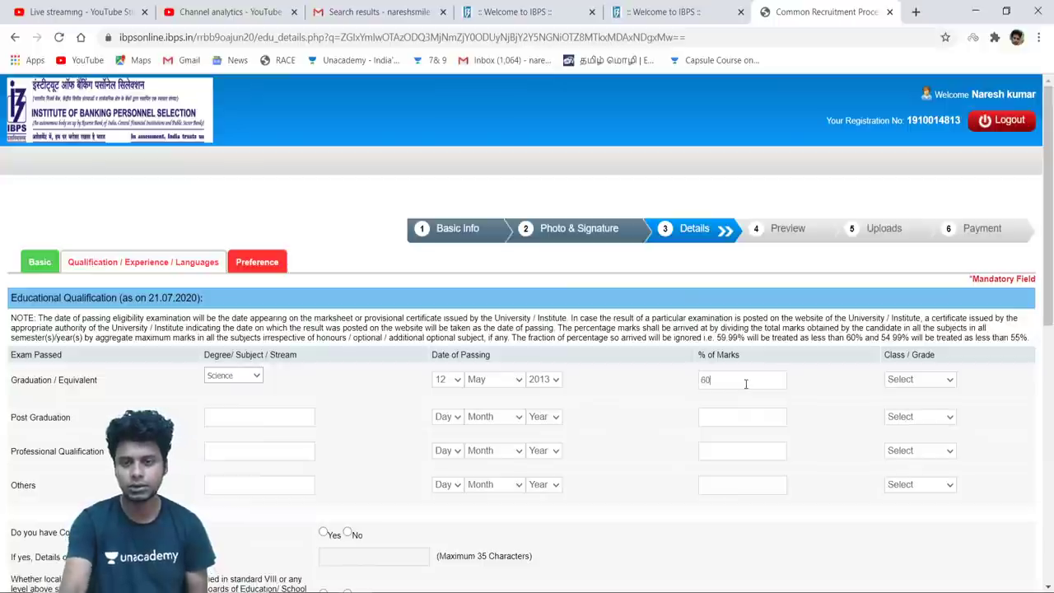
click(934, 383)
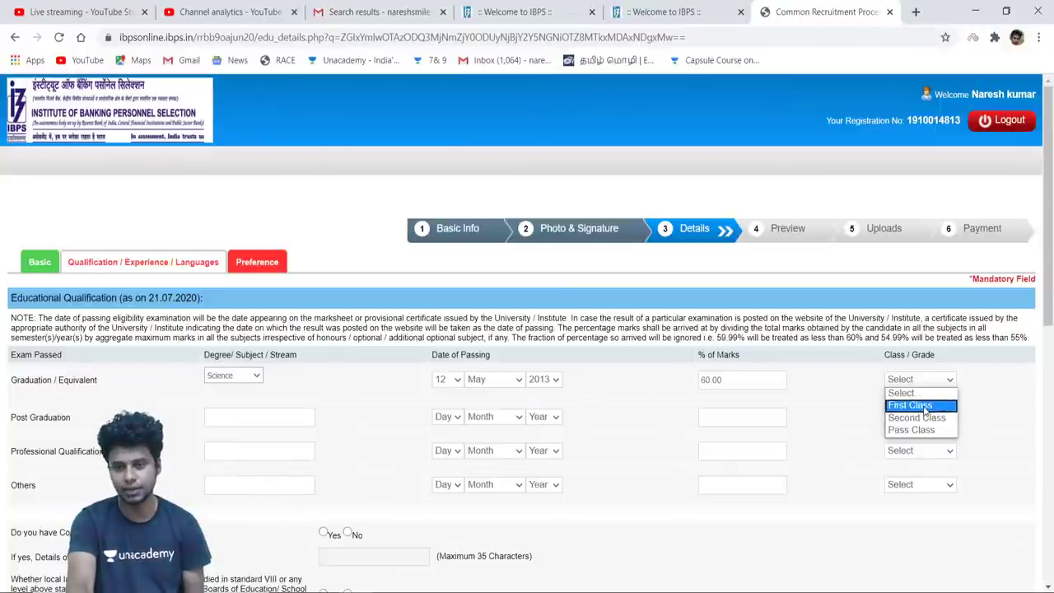
click(925, 418)
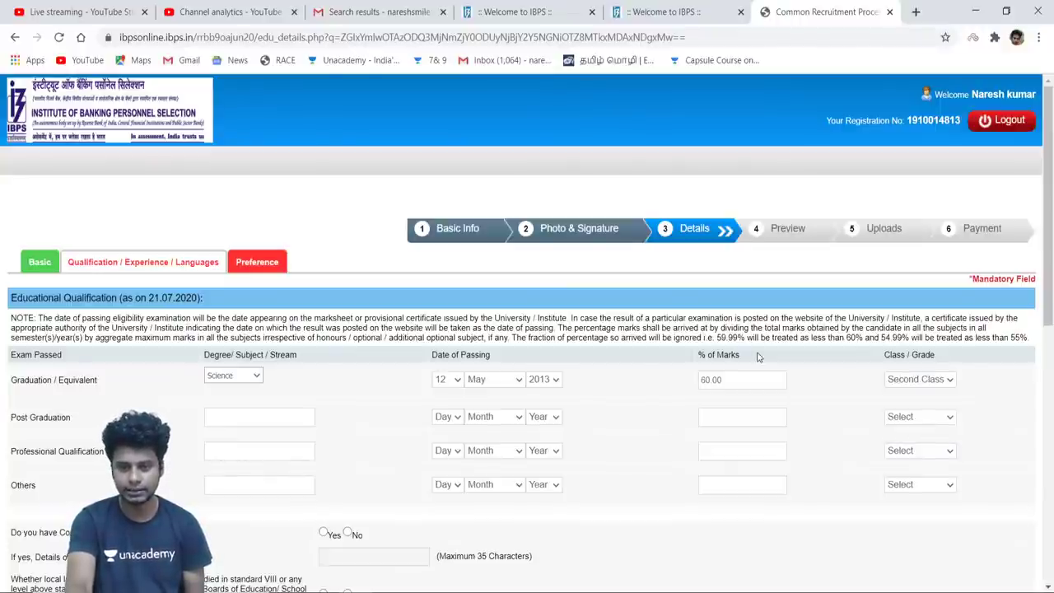
key(BackSpace)
key(BackSpace)
key(BackSpace)
key(BackSpace)
key(BackSpace)
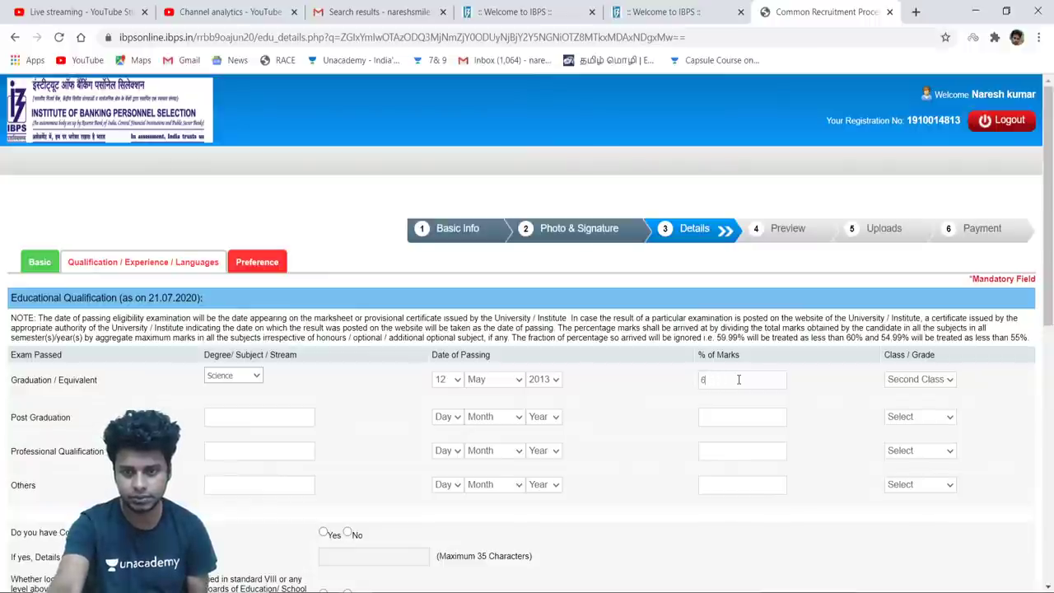
text(69.8)
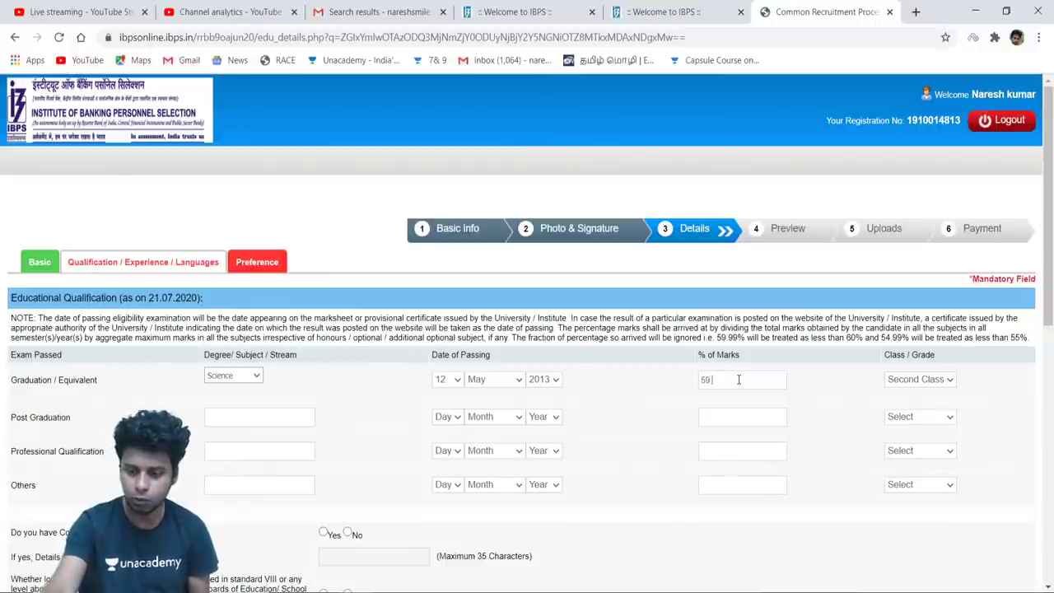
scroll(823, 391, down, 1)
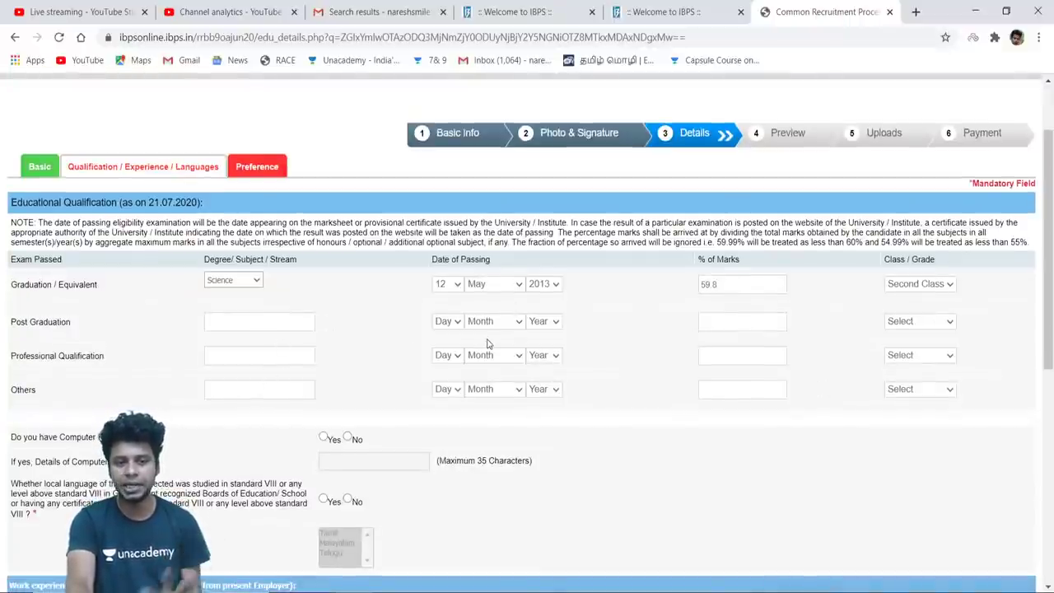
Answer Yes to computer knowledge and keep Science as the graduation stream
scroll(687, 388, down, 1)
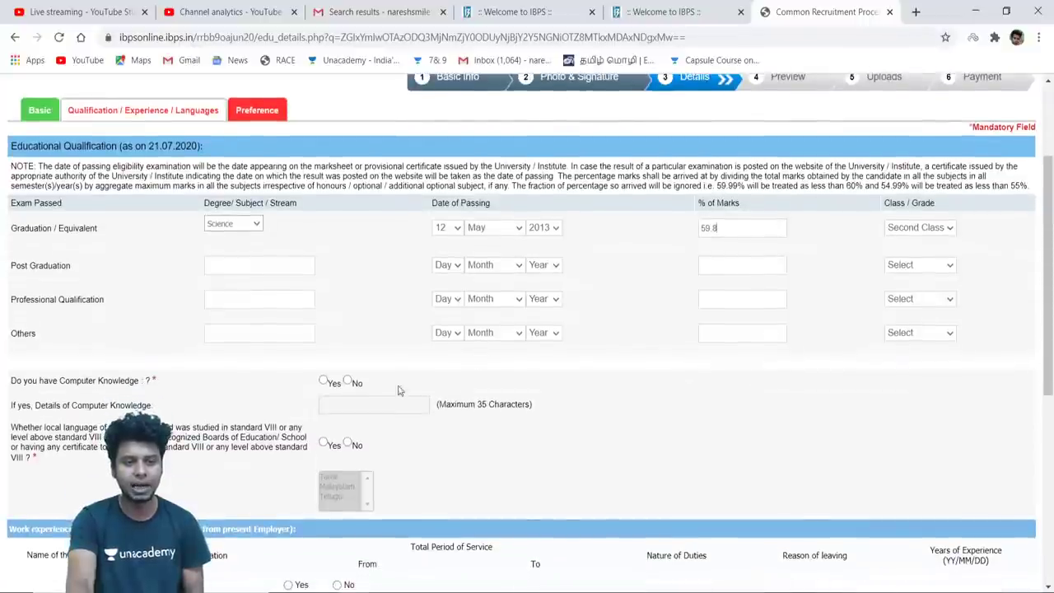
click(324, 382)
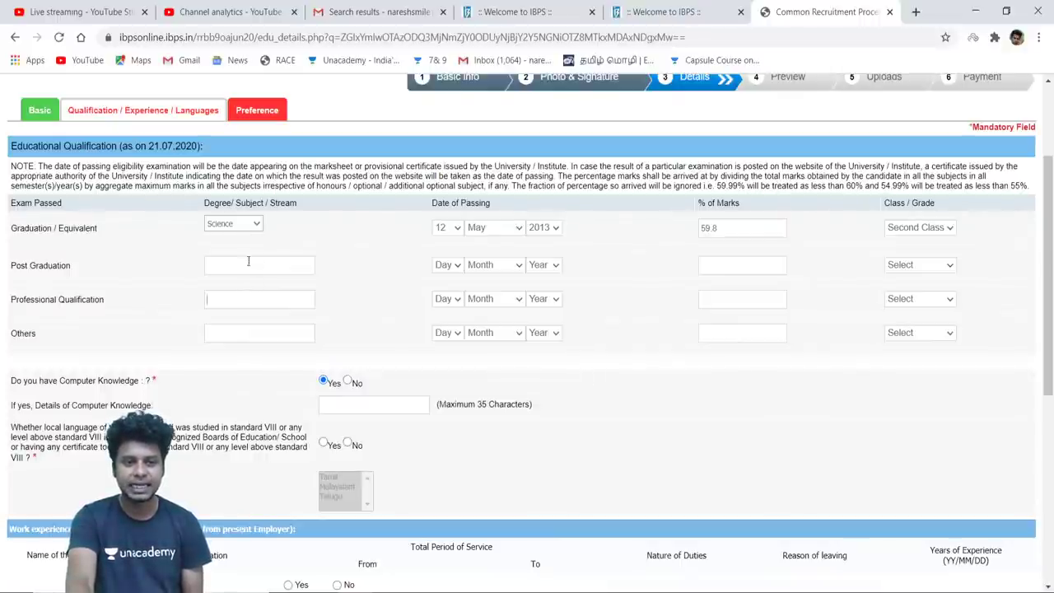
click(256, 224)
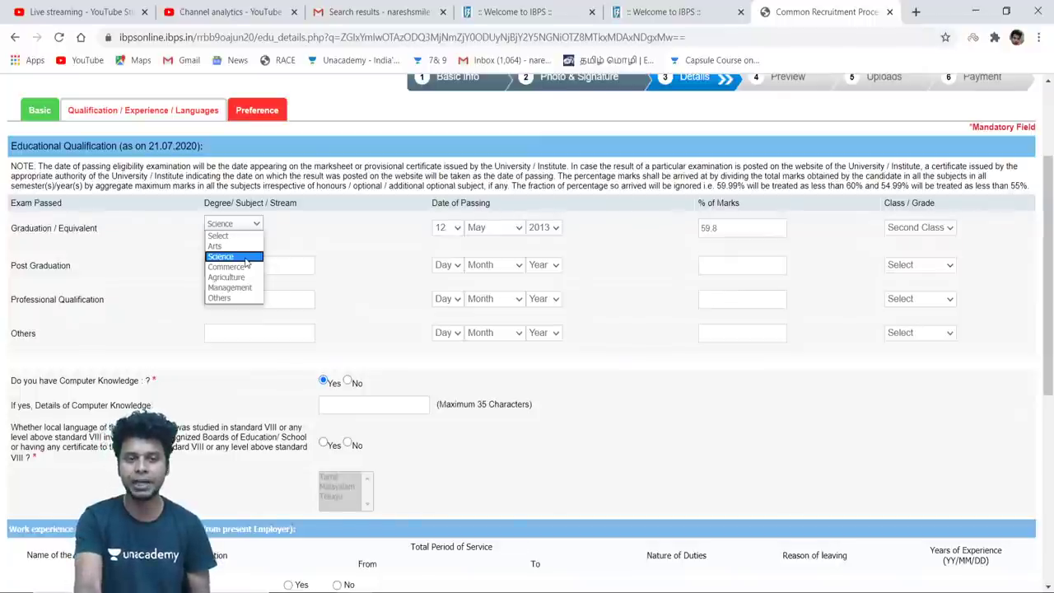
click(245, 258)
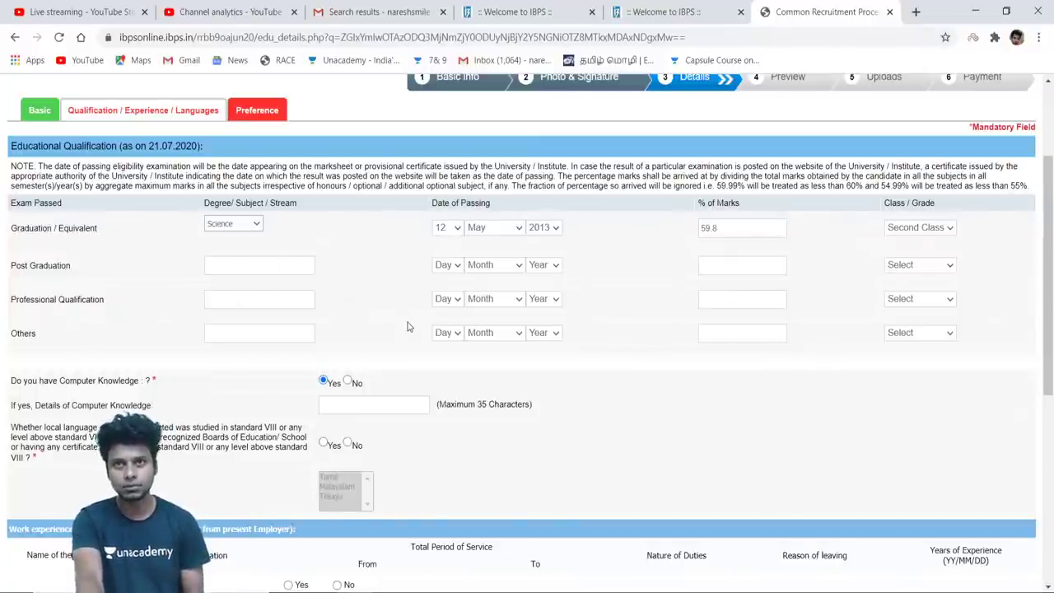
scroll(524, 347, down, 1)
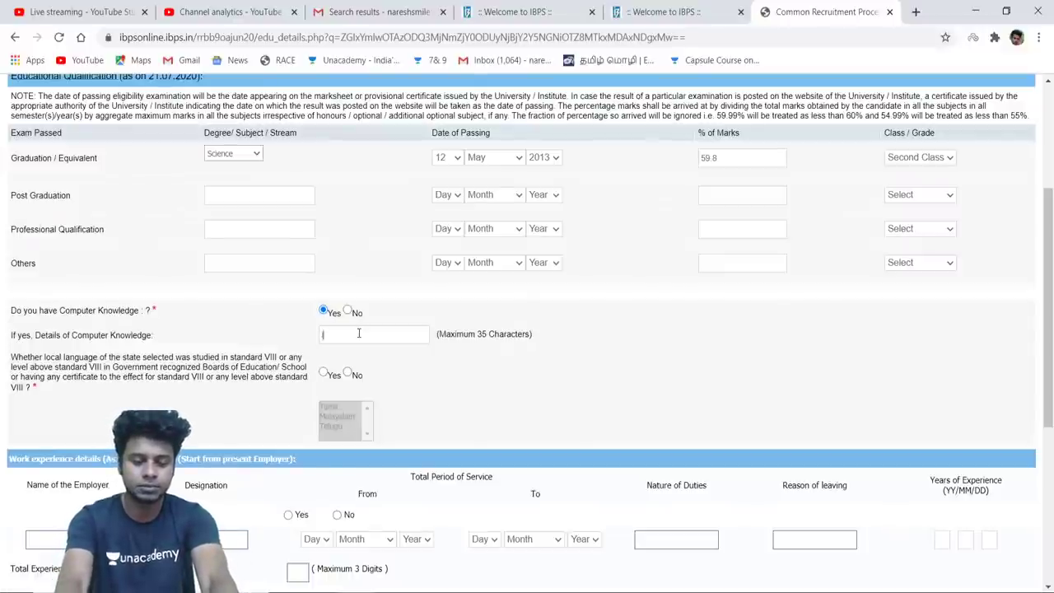
Type trial entries like BSC and pgdca in the computer knowledge details, then clear them
text(I h)
key(BackSpace)
key(BackSpace)
key(BackSpace)
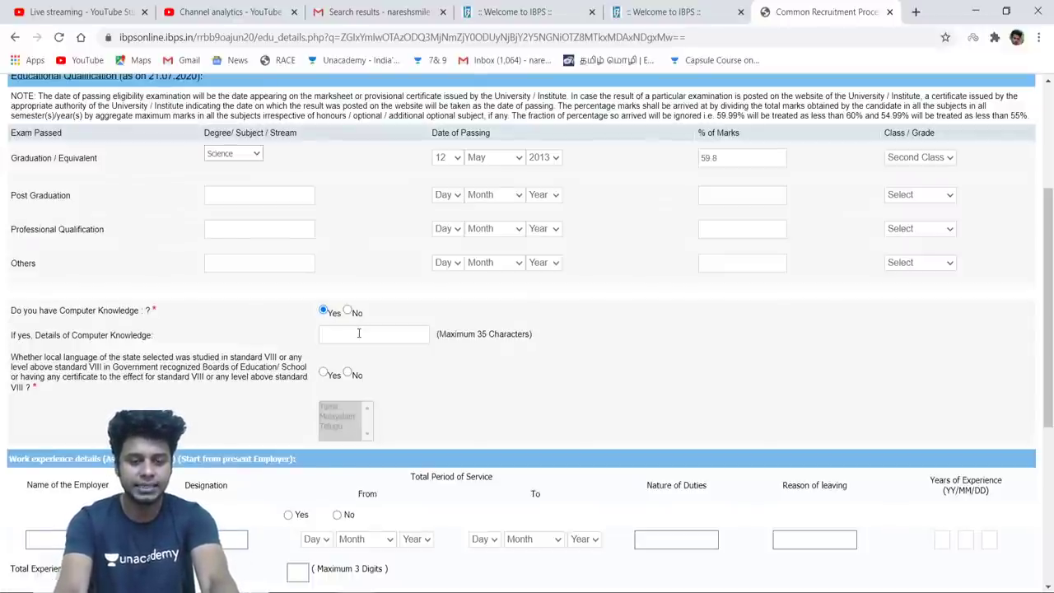
text(BSC)
key(BackSpace)
key(BackSpace)
text(CA)
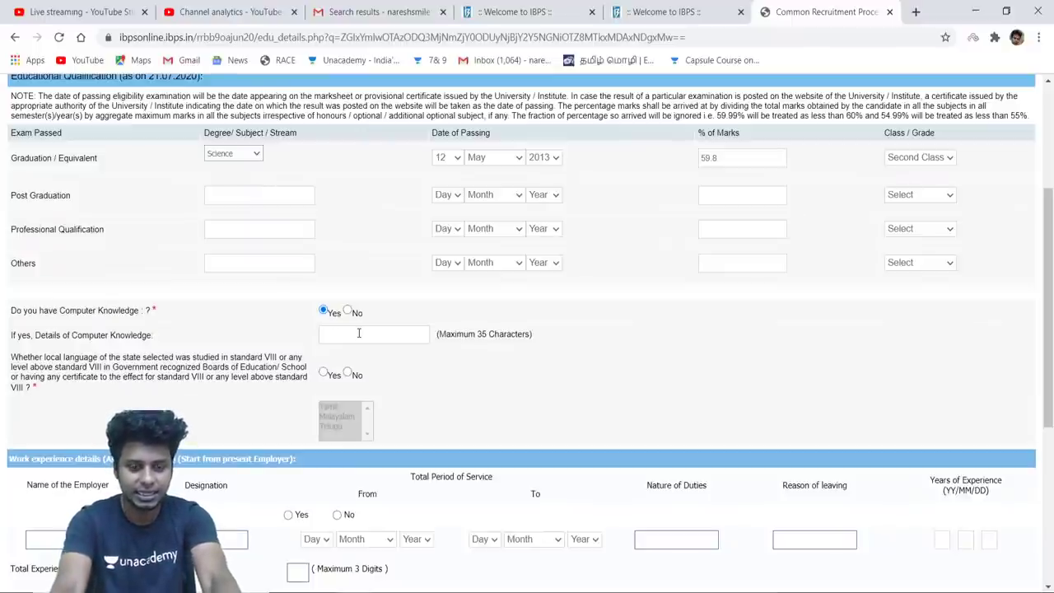
text(DCA)
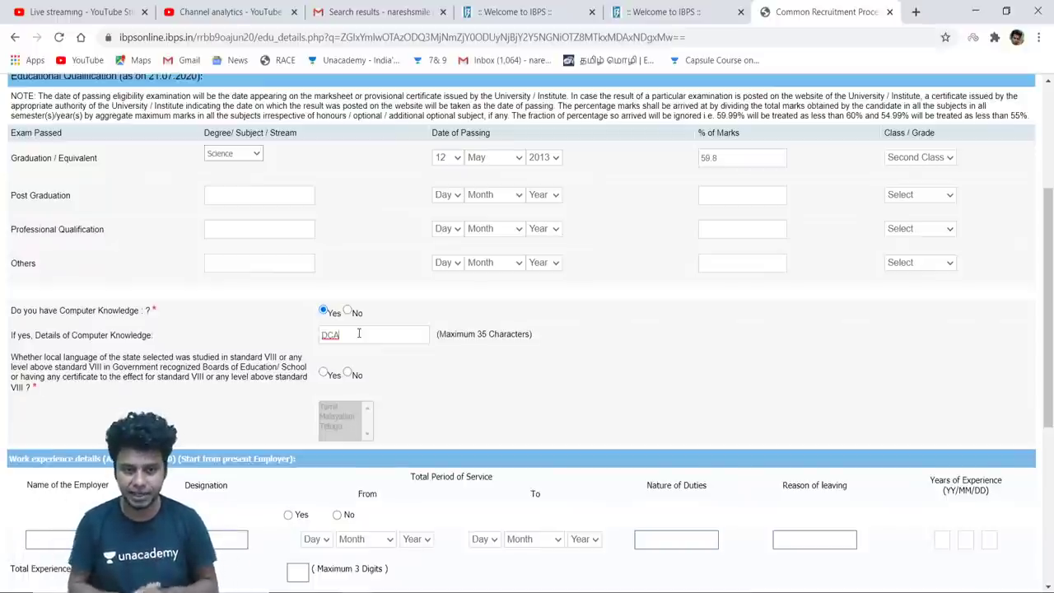
text(pgdca)
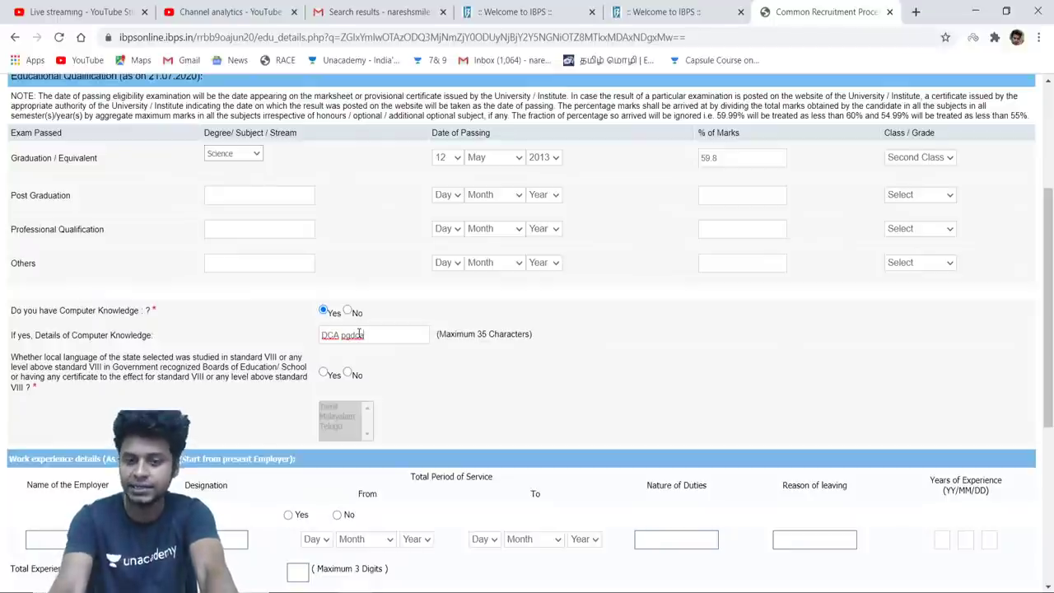
key(BackSpace)
key(BackSpace)
key(BackSpace)
key(BackSpace)
key(BackSpace)
key(BackSpace)
key(BackSpace)
key(BackSpace)
key(BackSpace)
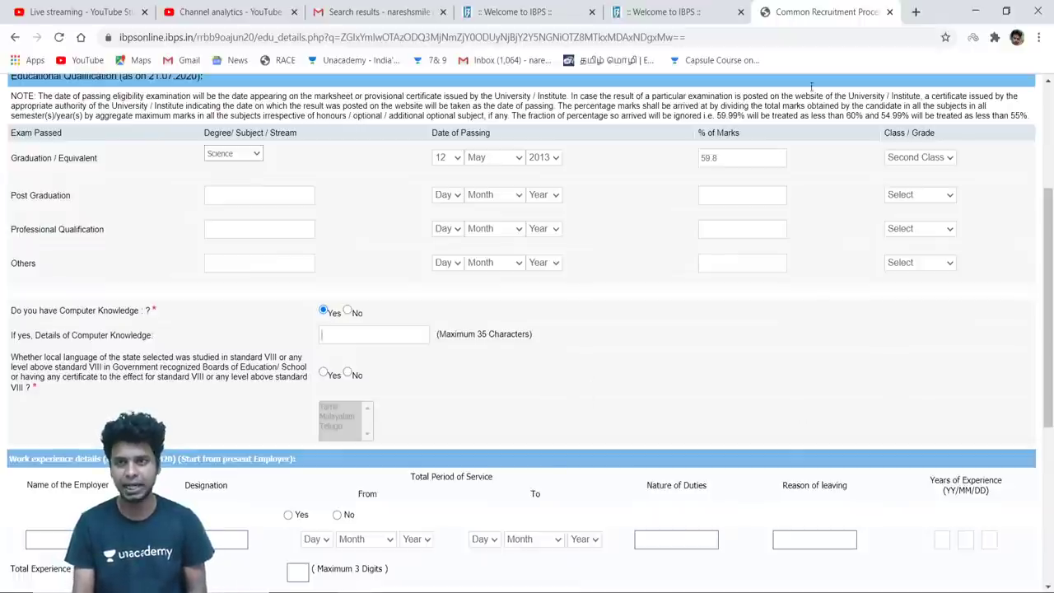
Search 'pondicherry university' in a new tab and open the pondiuni.edu.in site
click(915, 11)
click(590, 36)
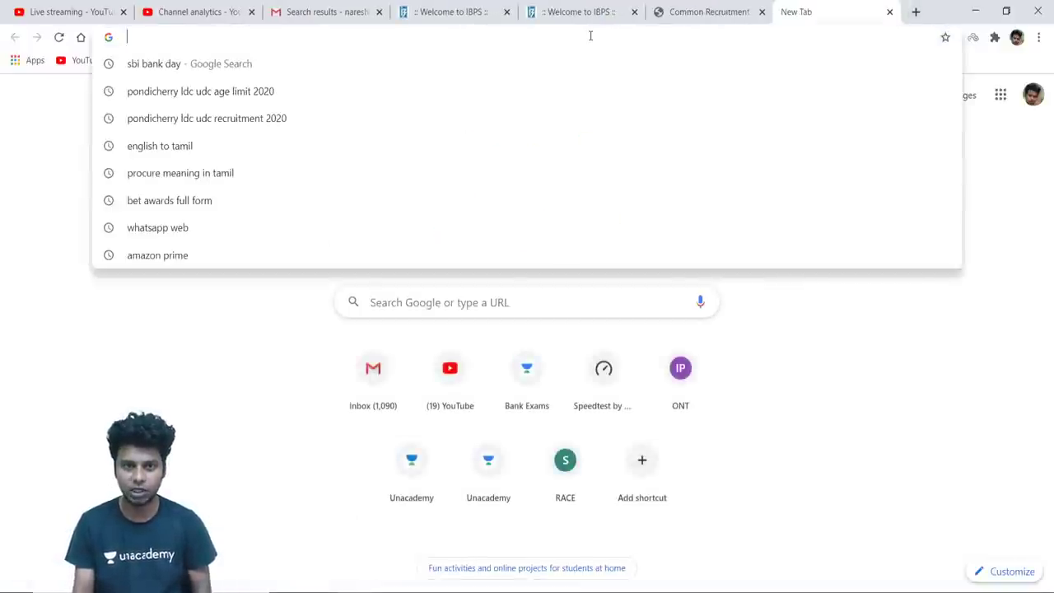
text(pondic)
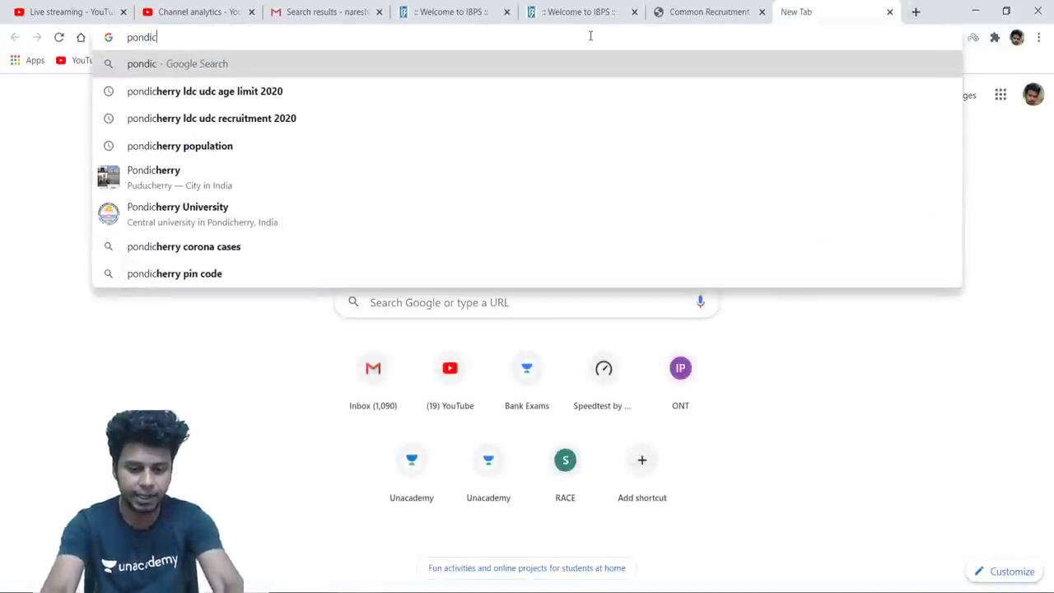
text(herry)
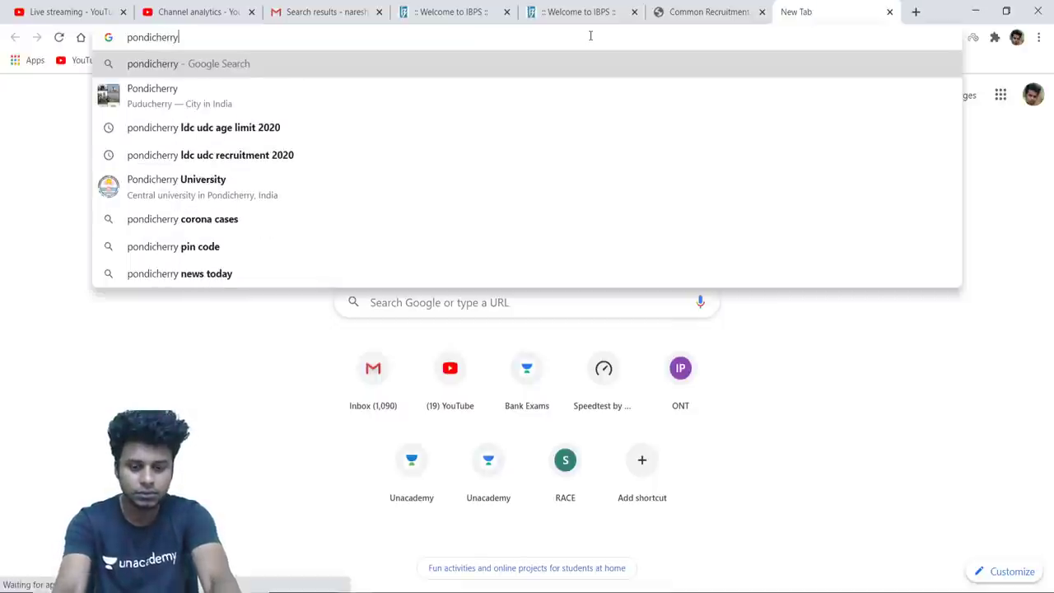
text( univer)
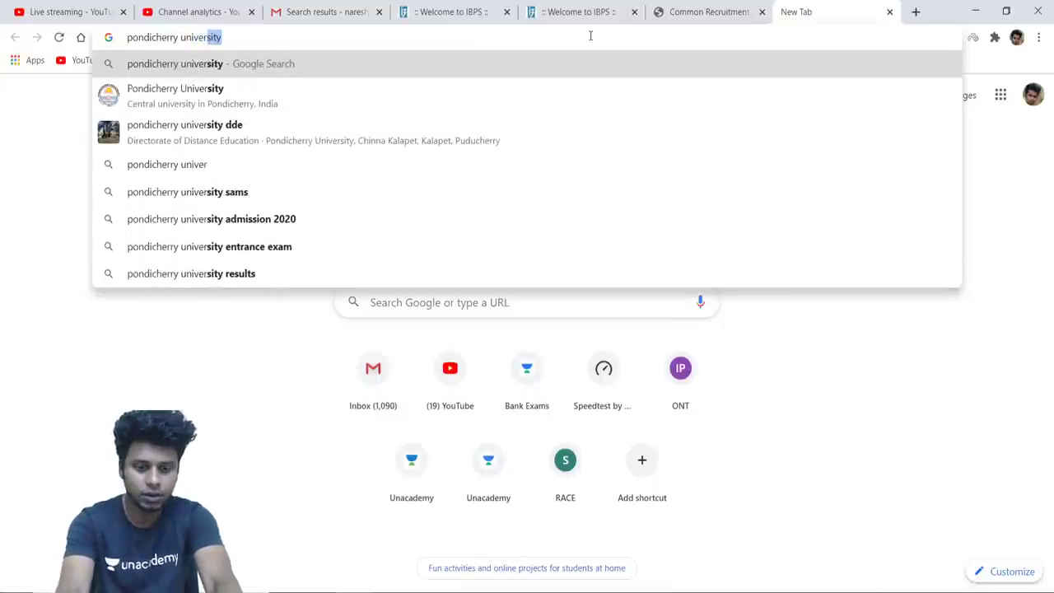
text(sity)
key(Return)
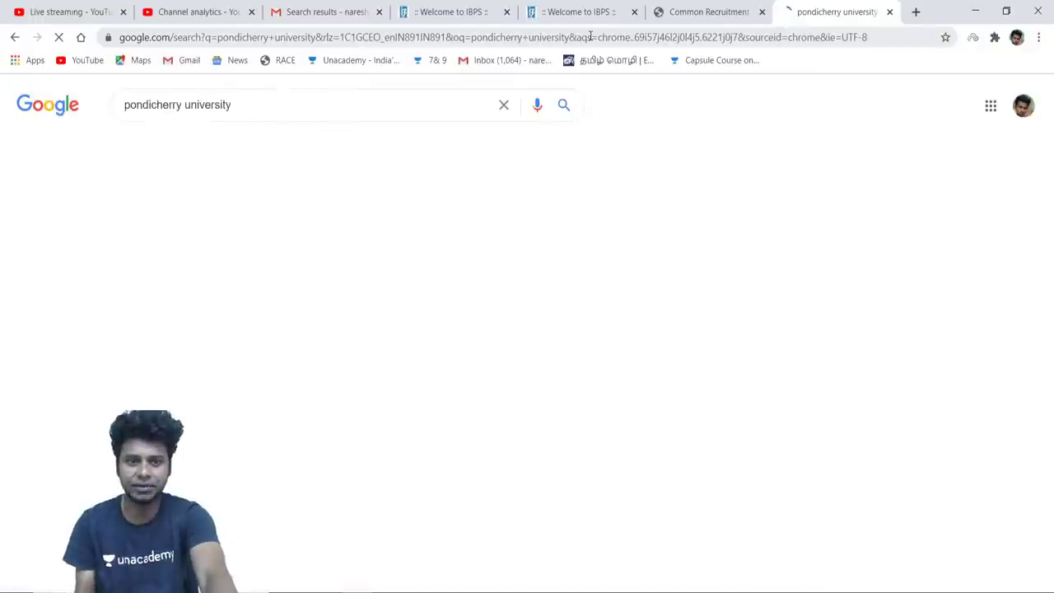
click(243, 230)
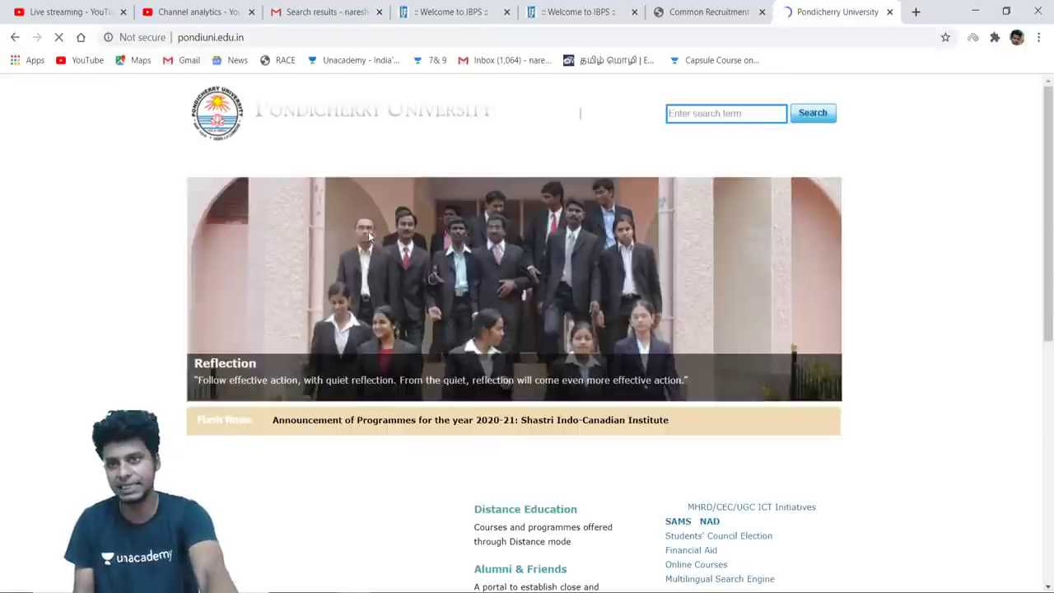
Search the Pondicherry University site for 'cgpa into percentage' and scroll through the results
click(697, 113)
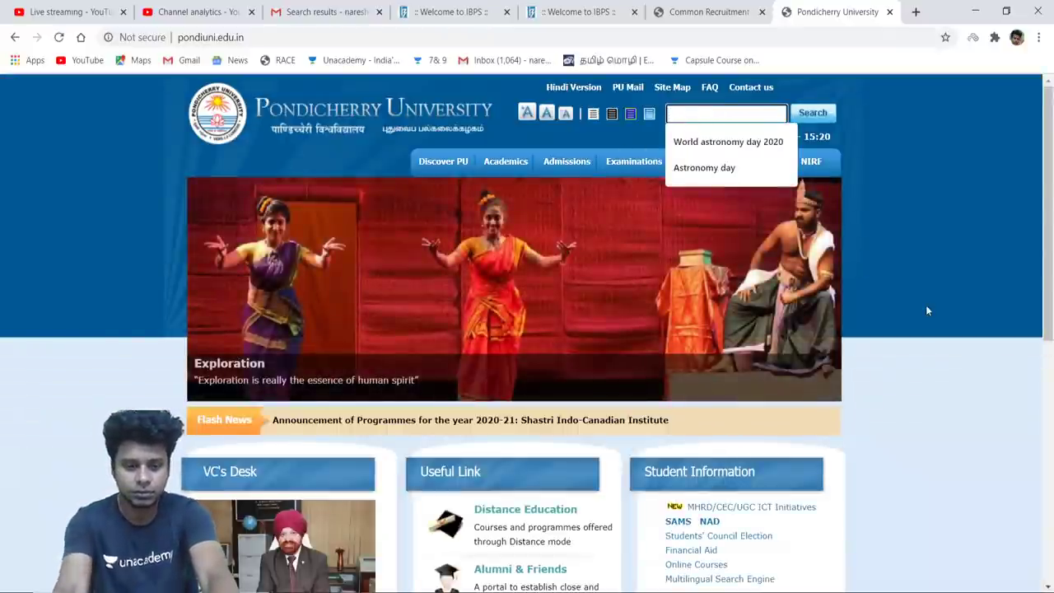
text(cgpa i)
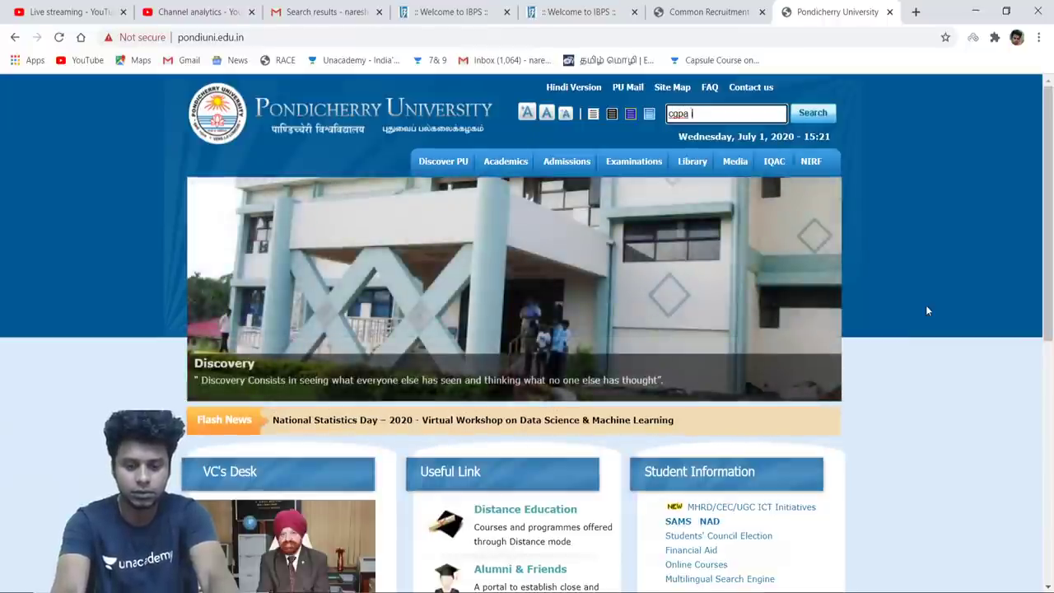
text(nto percentage)
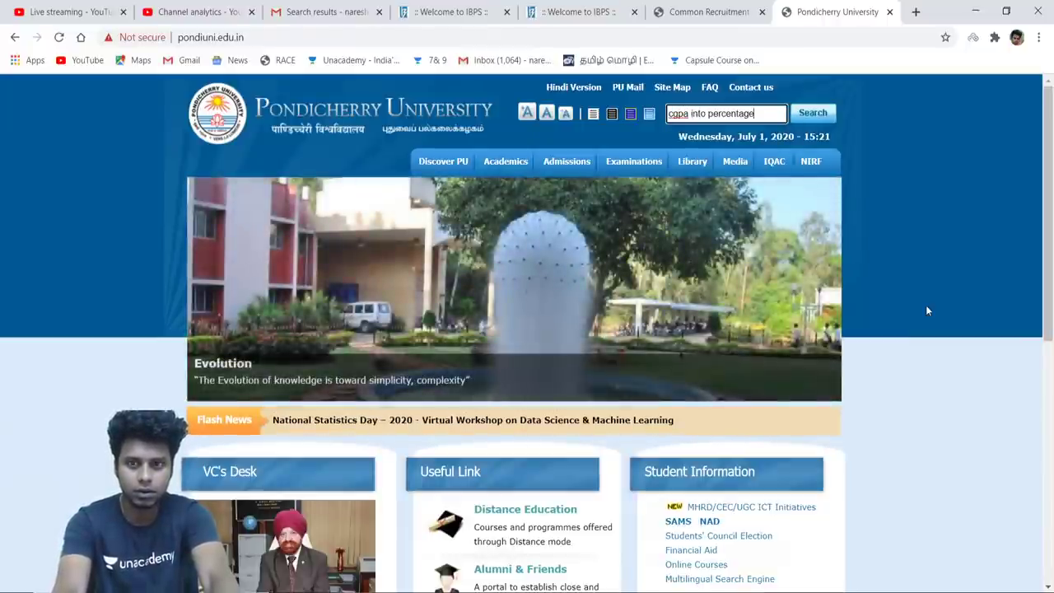
key(Return)
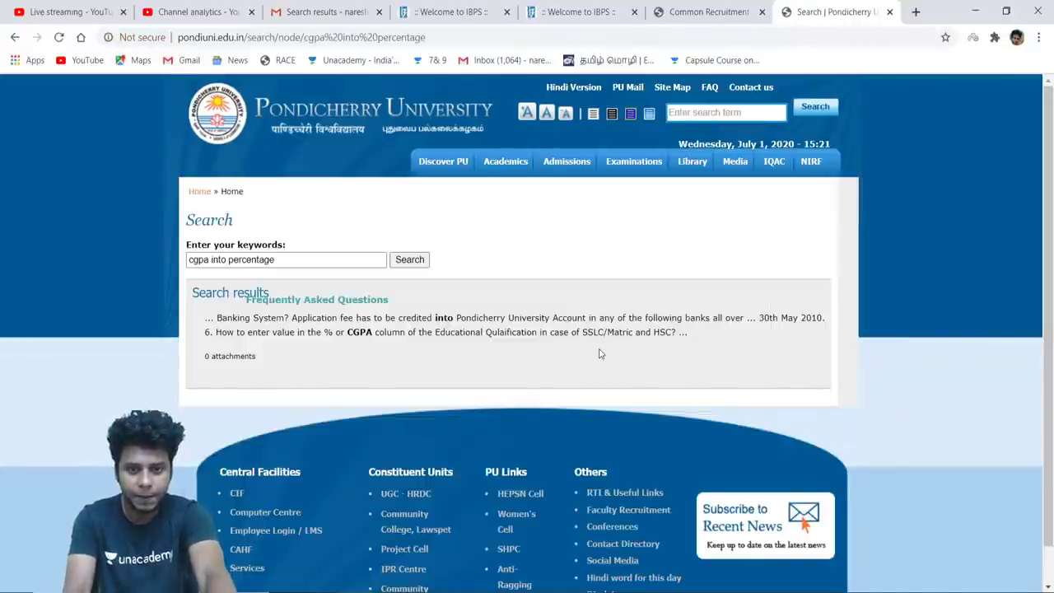
scroll(600, 353, down, 1)
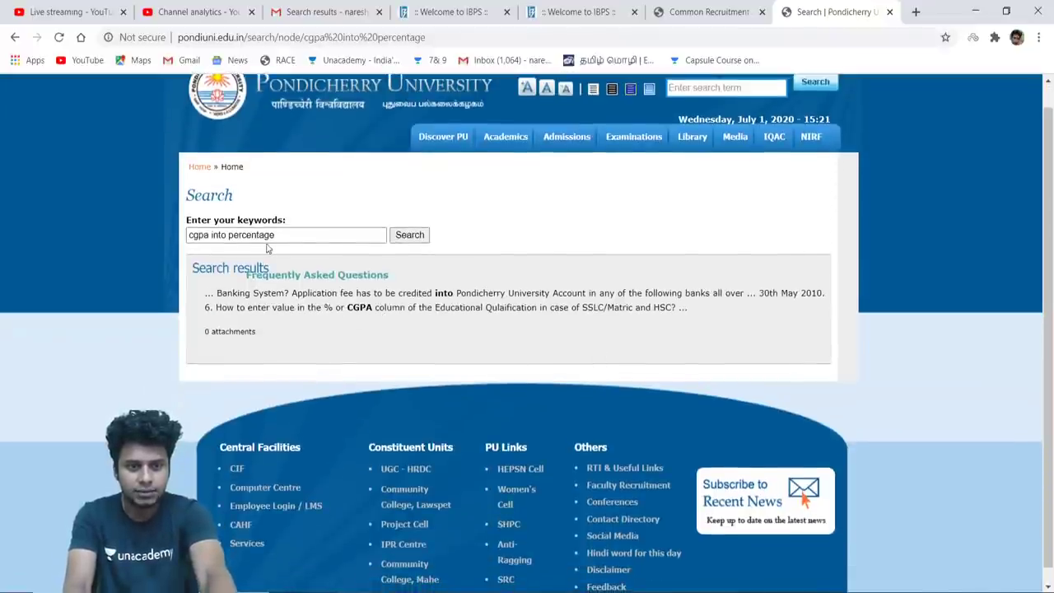
scroll(508, 290, down, 1)
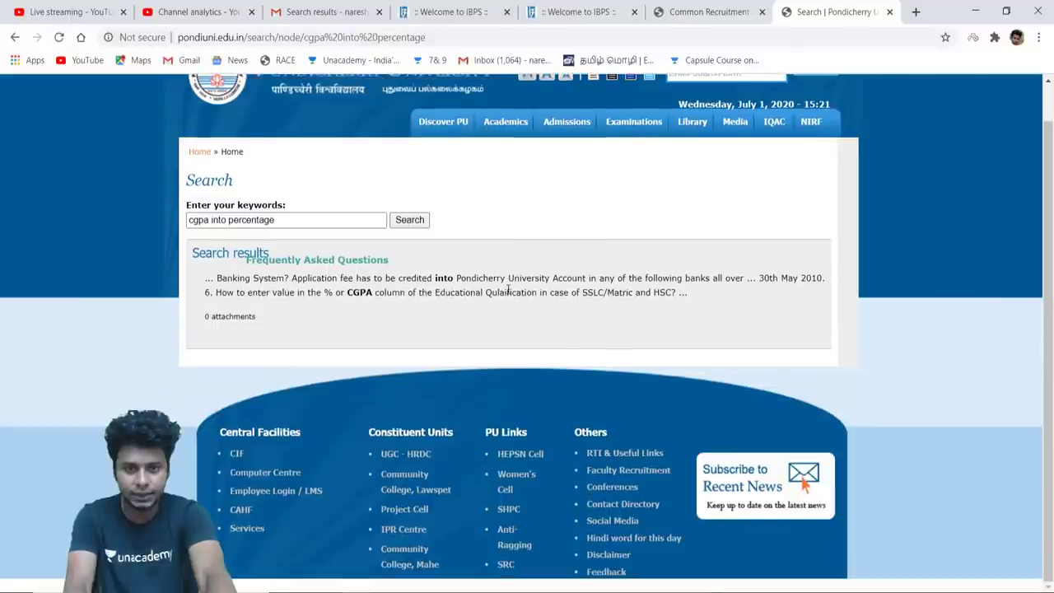
Read the FAQ page's question 6 on entering percentage or CGPA, then start a fresh browser tab
click(364, 264)
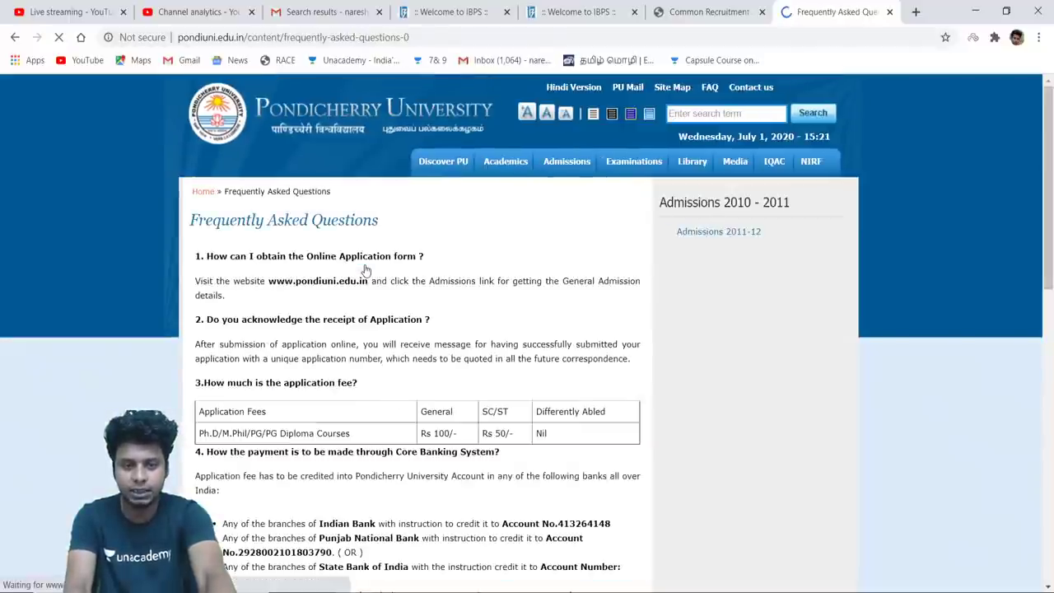
scroll(476, 366, down, 3)
scroll(476, 365, down, 3)
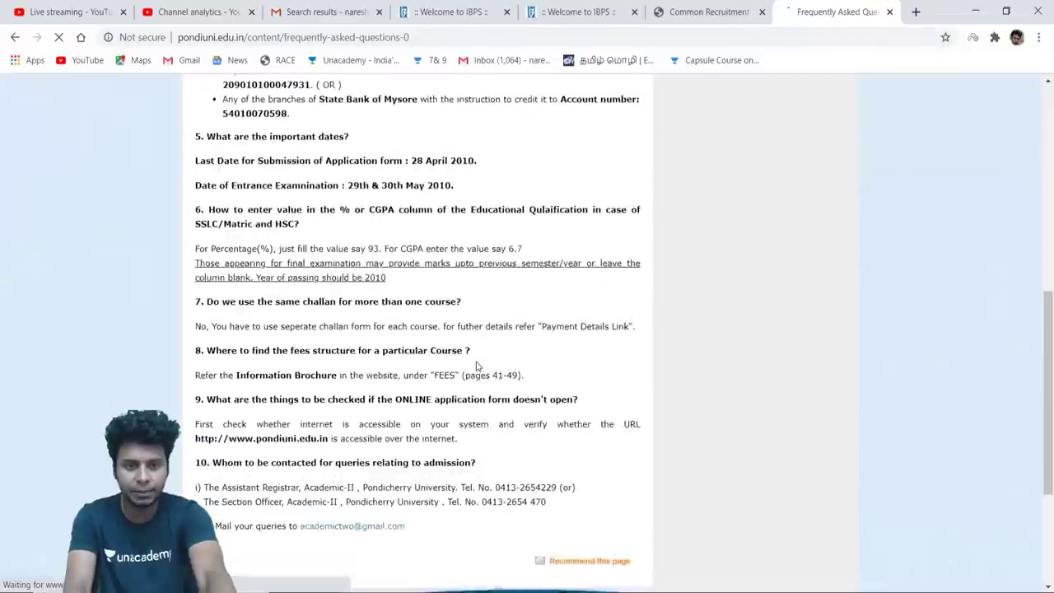
scroll(476, 366, up, 1)
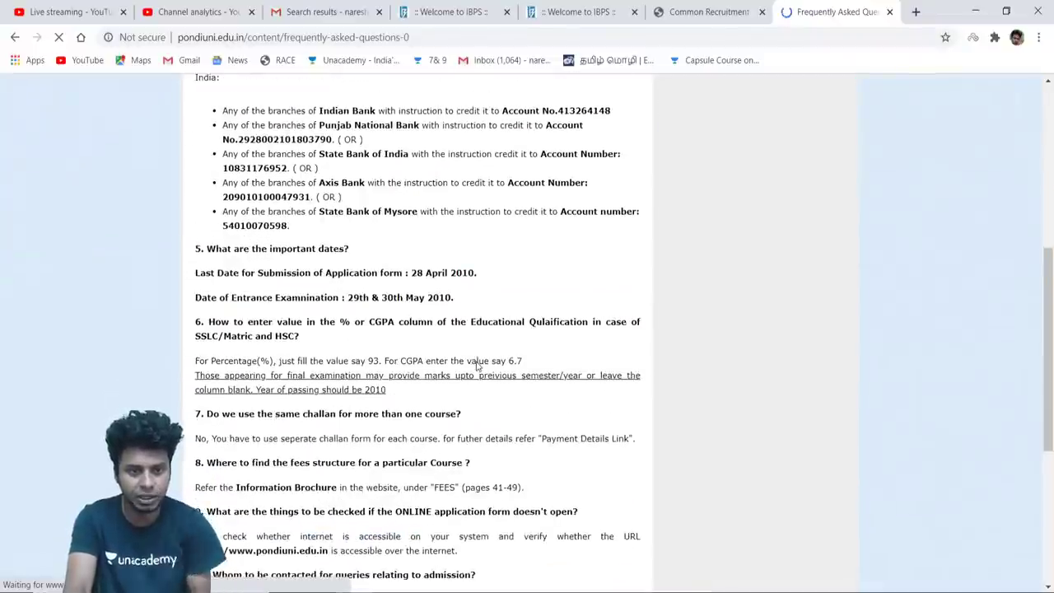
scroll(476, 366, down, 1)
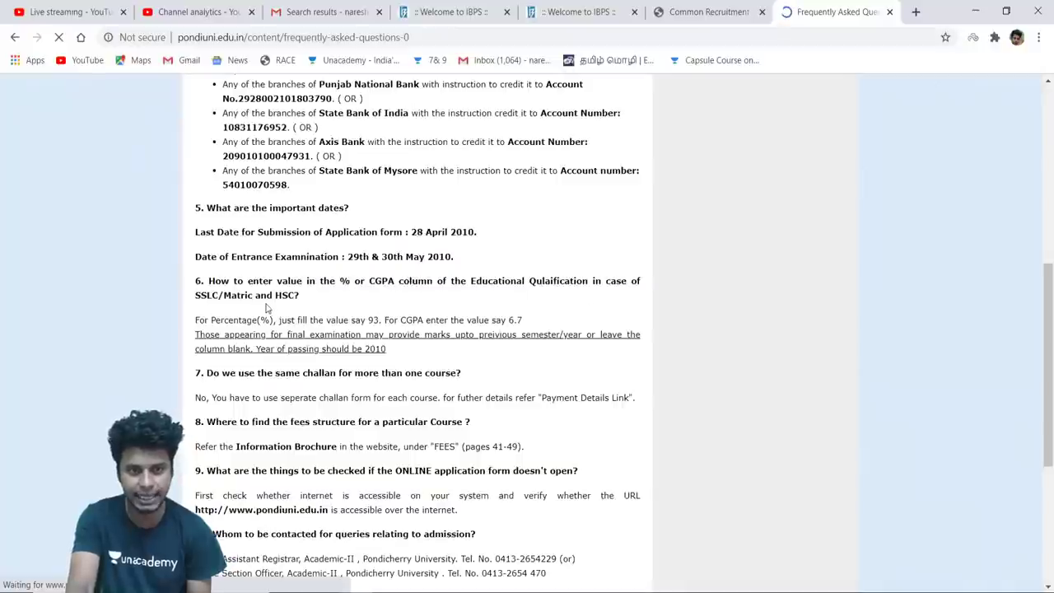
scroll(338, 294, down, 2)
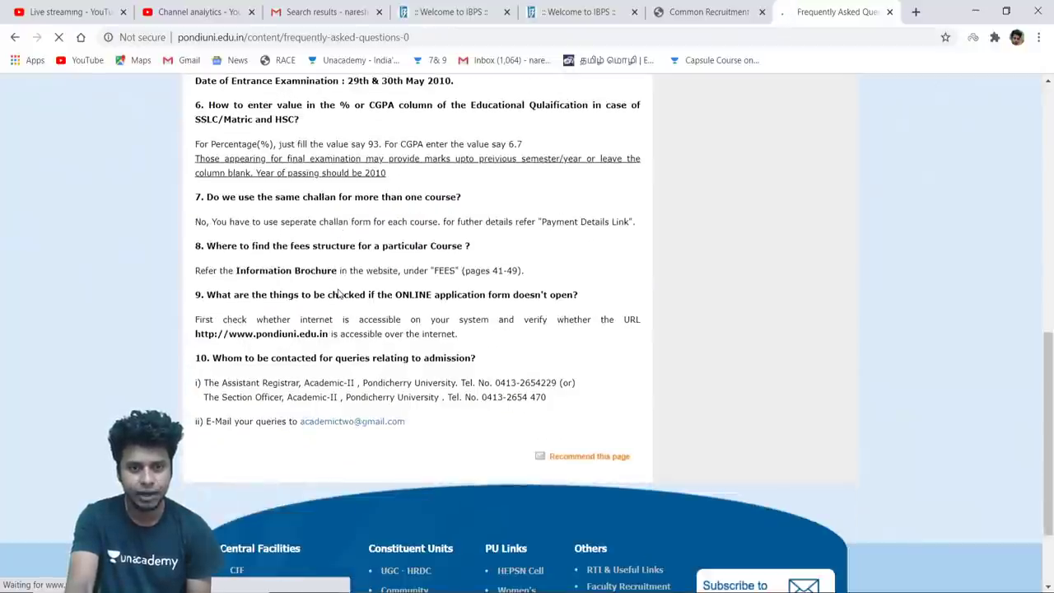
scroll(480, 305, up, 2)
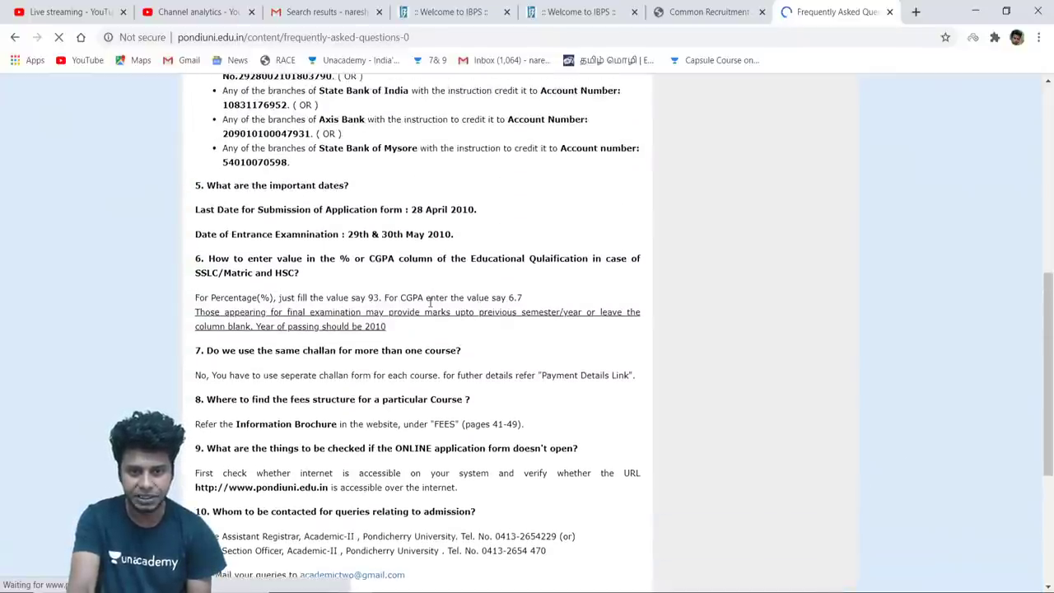
scroll(519, 307, up, 8)
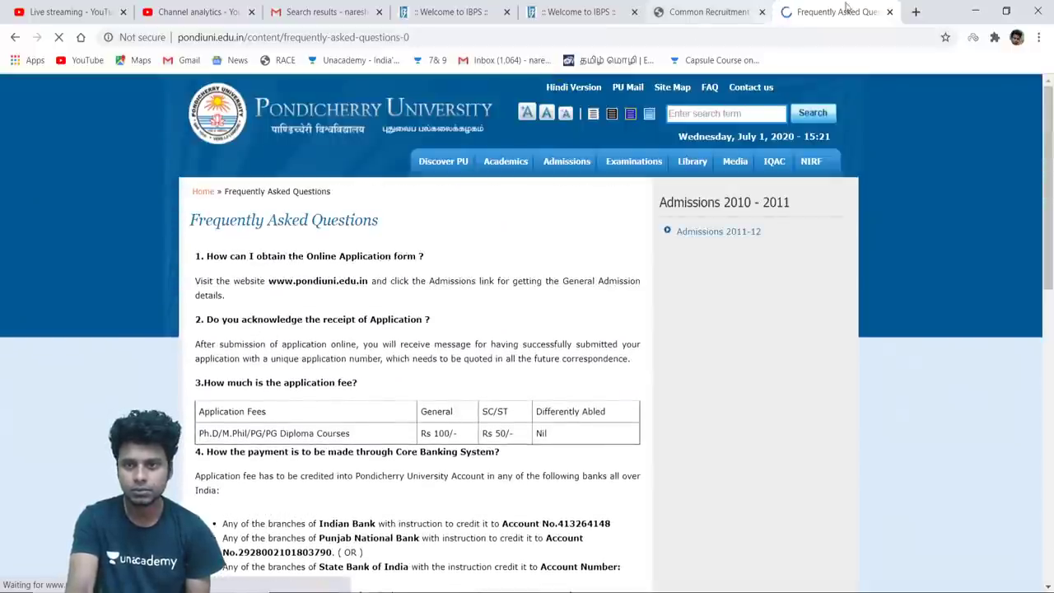
click(915, 11)
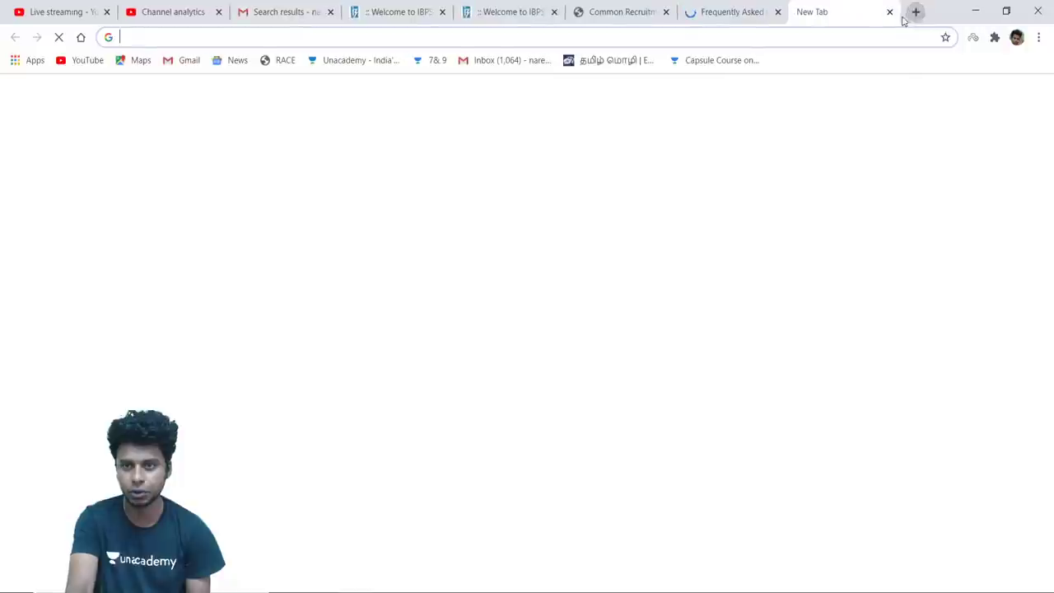
Close the FAQ tab and search Google for 'cgpa into percentage anna university'
click(777, 11)
click(733, 35)
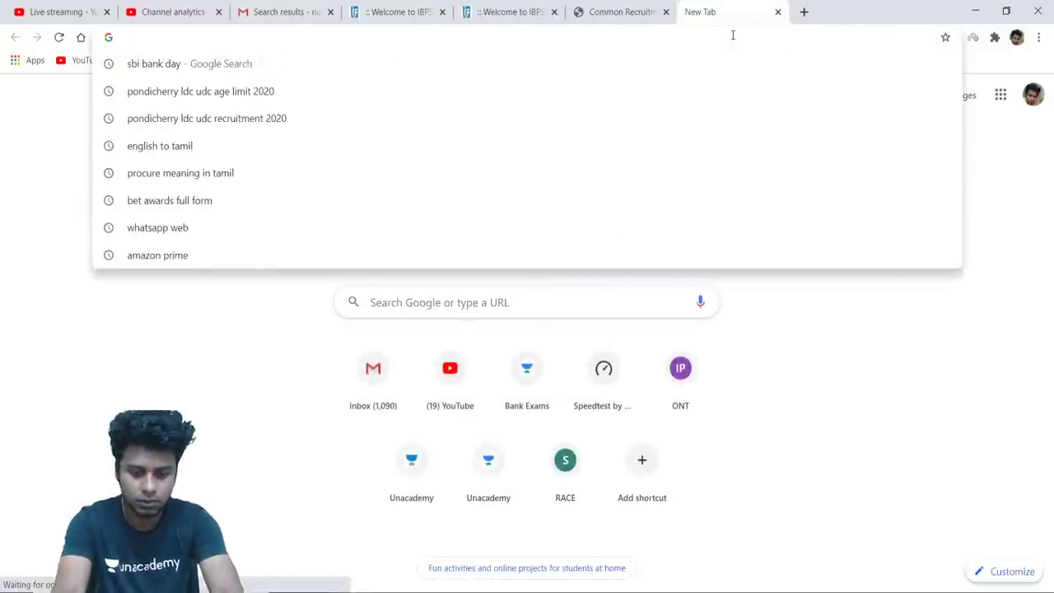
text(co)
key(Escape)
text(cgpa into)
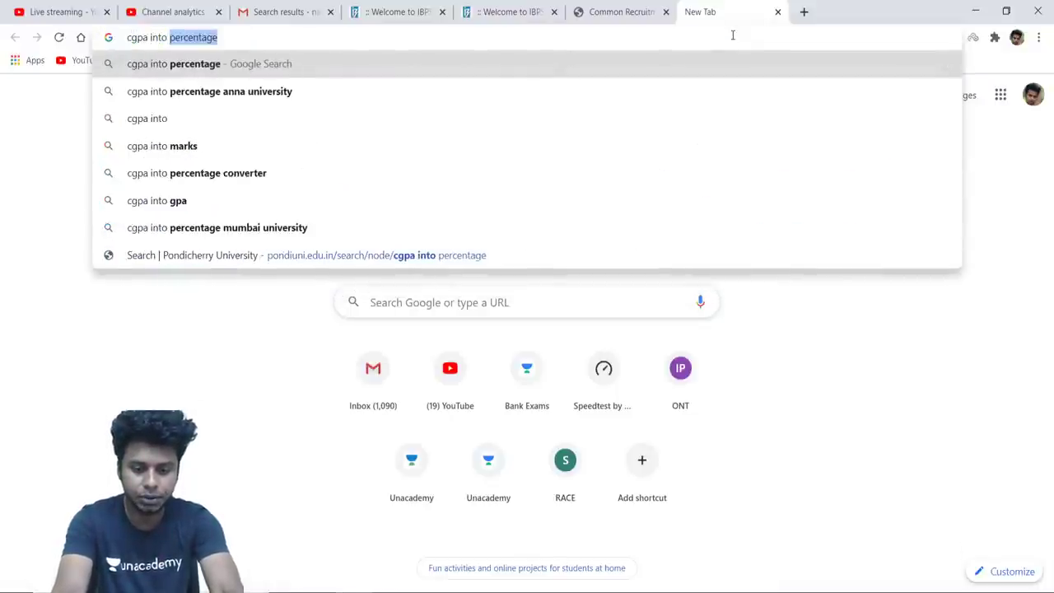
text( percentah)
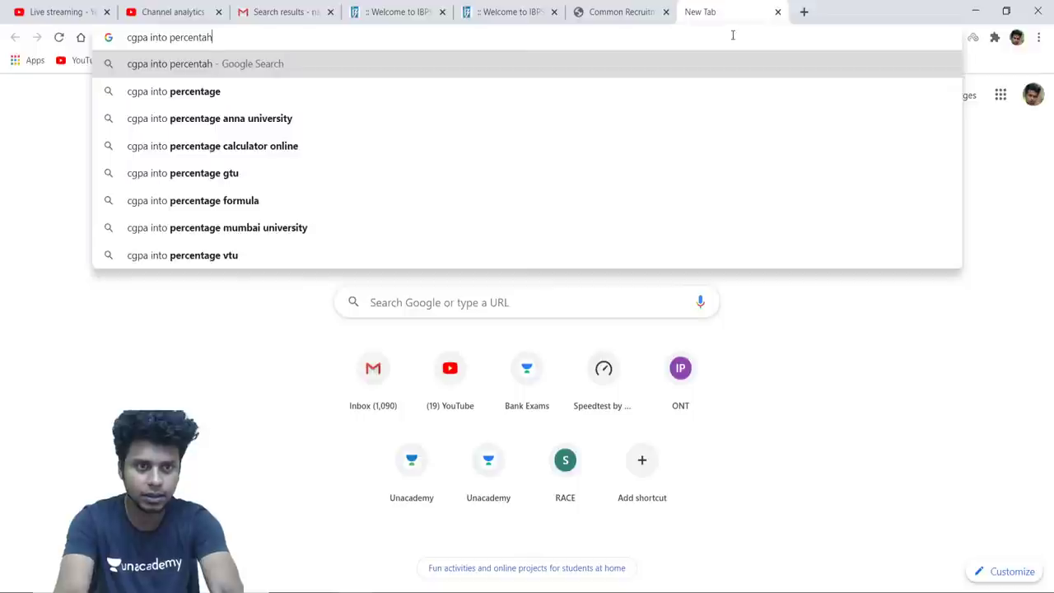
key(BackSpace)
text(ge)
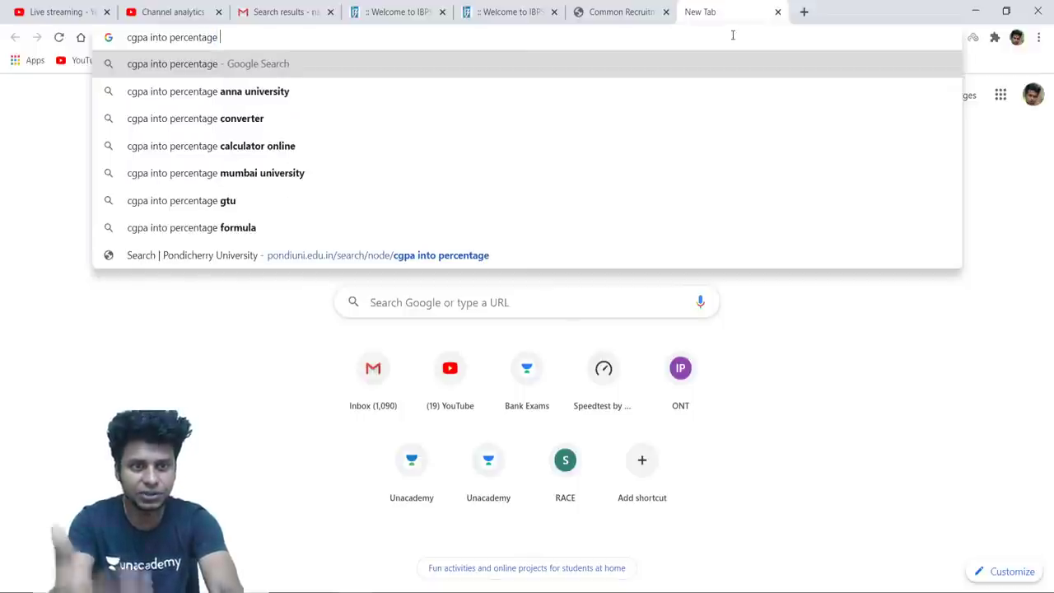
click(676, 103)
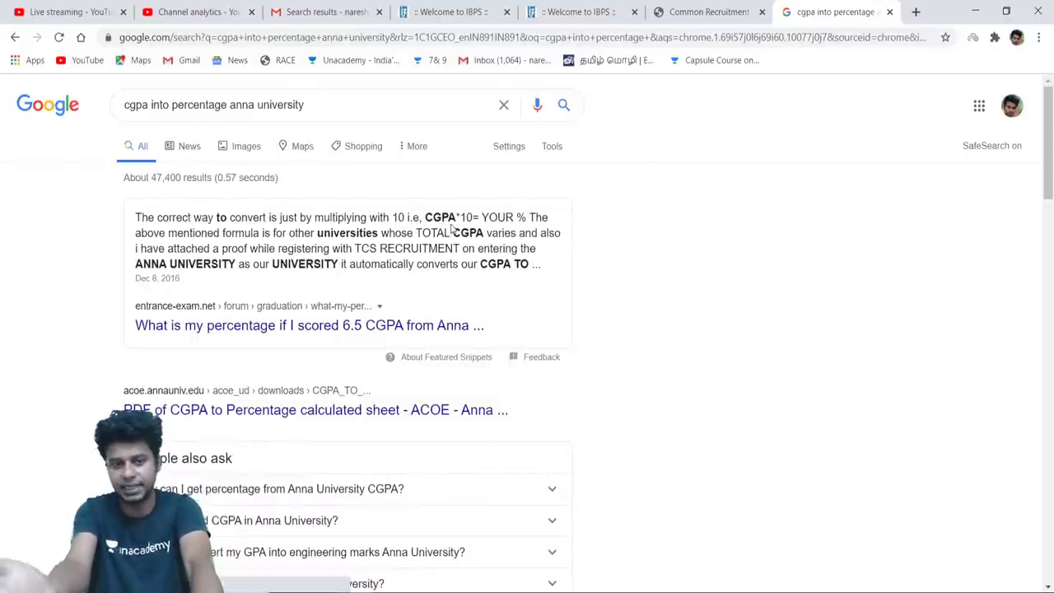
Highlight the CGPA*10 formula, then refine the query to 'cgpa to percentage pondicherry university'
drag(488, 216, 424, 217)
click(344, 111)
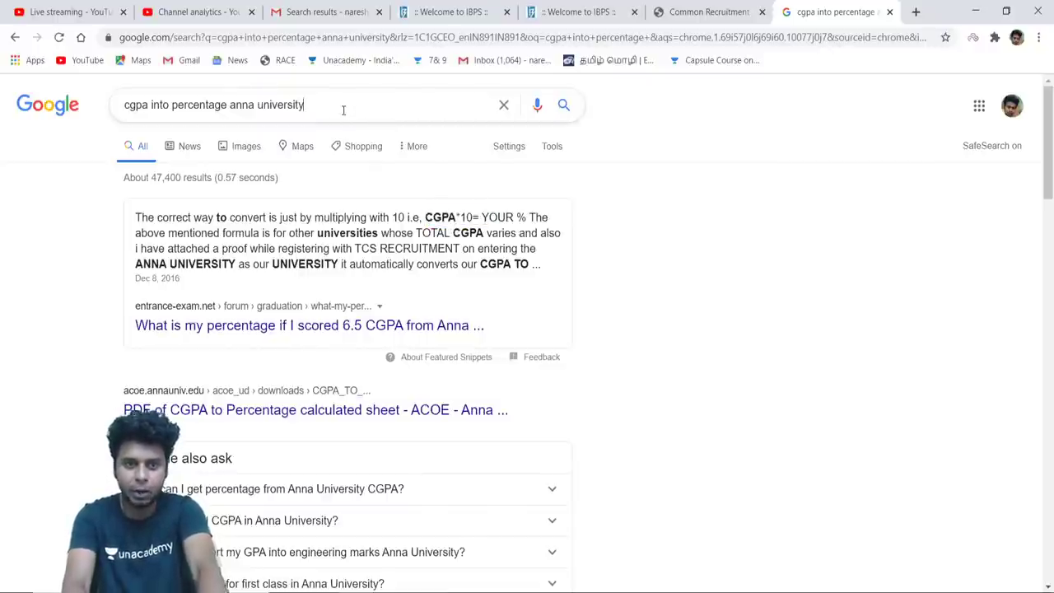
key(BackSpace)
key(BackSpace)
key(BackSpace)
key(BackSpace)
key(BackSpace)
key(BackSpace)
key(BackSpace)
key(BackSpace)
key(BackSpace)
key(BackSpace)
key(BackSpace)
key(BackSpace)
key(BackSpace)
key(BackSpace)
key(BackSpace)
key(BackSpace)
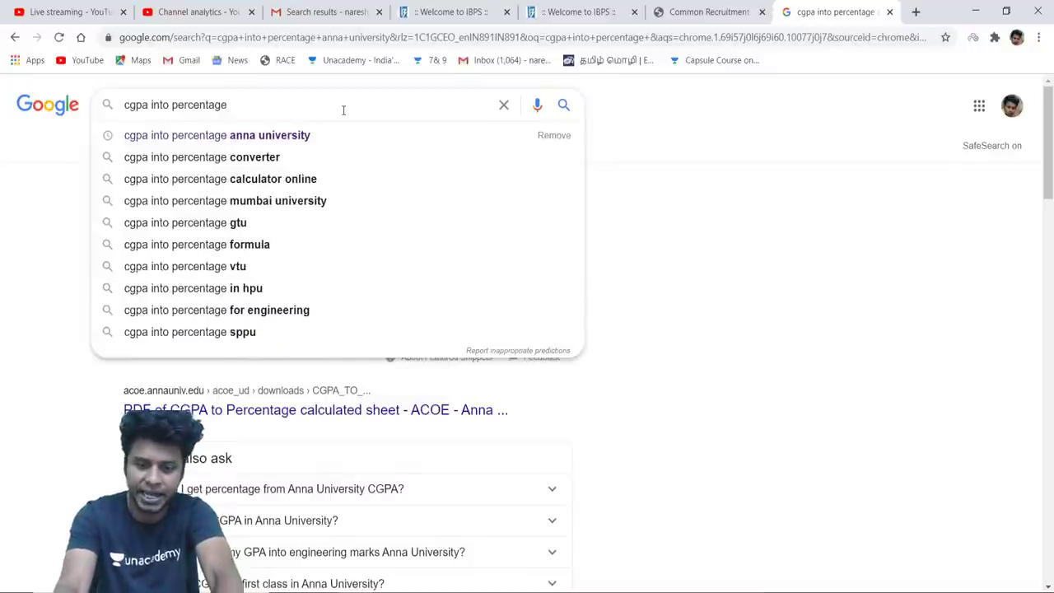
text(pon)
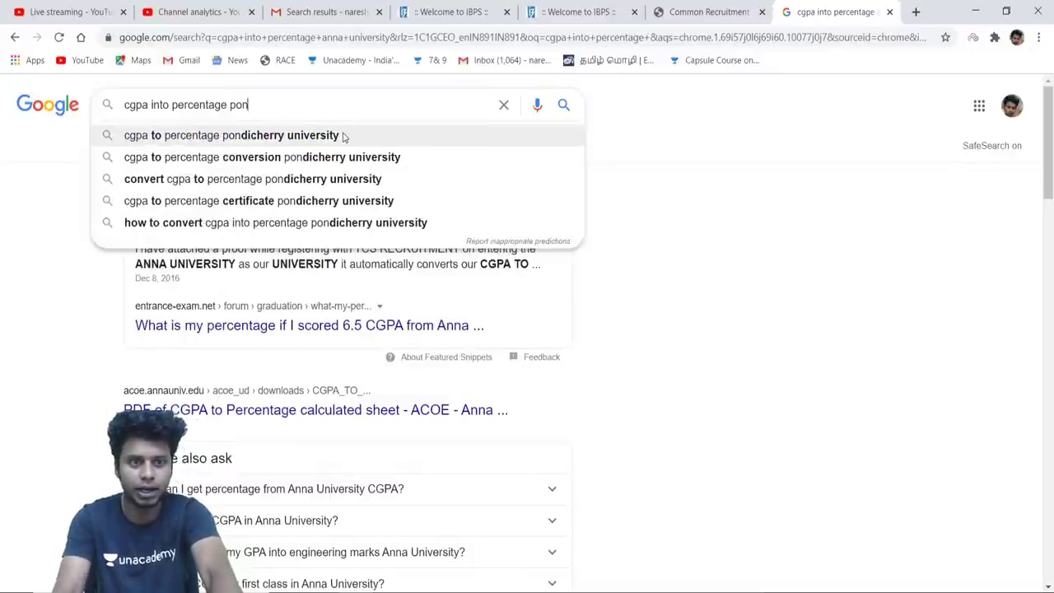
click(343, 135)
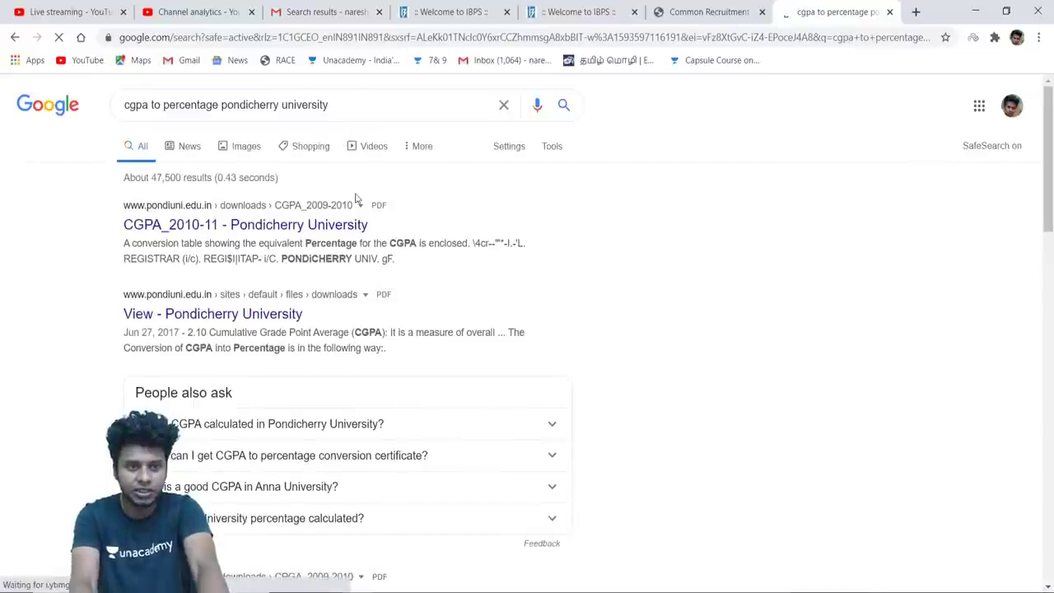
Review the CGPA_2010-11 PDF's grade-to-percentage table across both pages, then close it
click(324, 226)
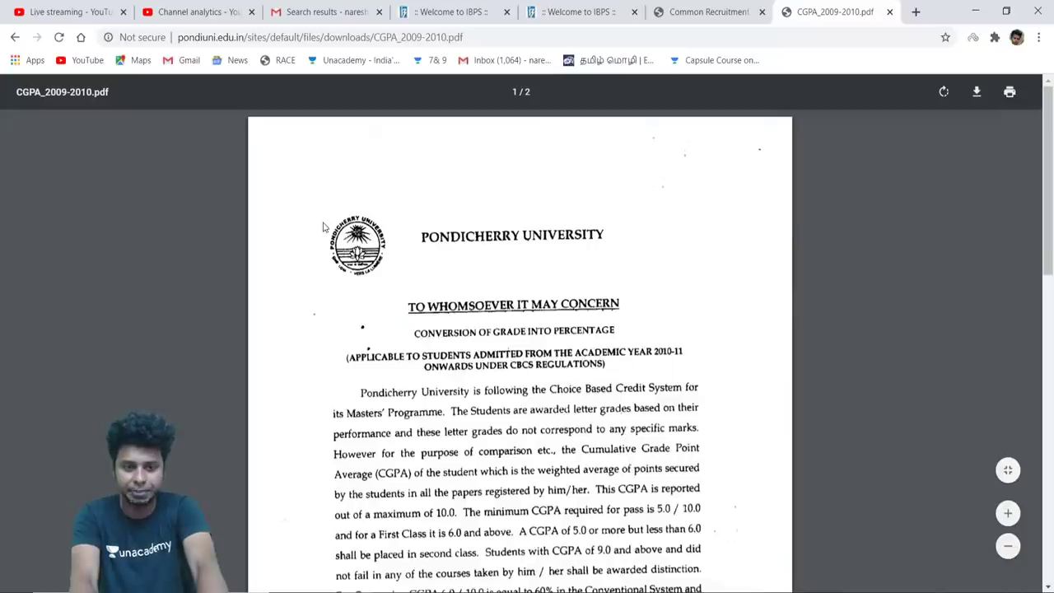
scroll(395, 410, down, 2)
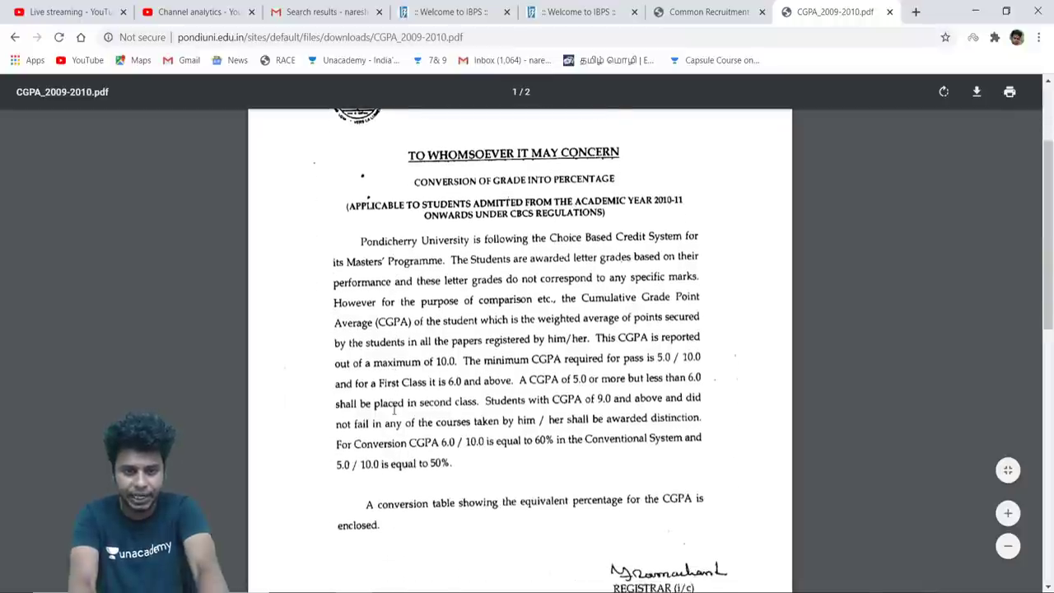
scroll(395, 409, down, 1)
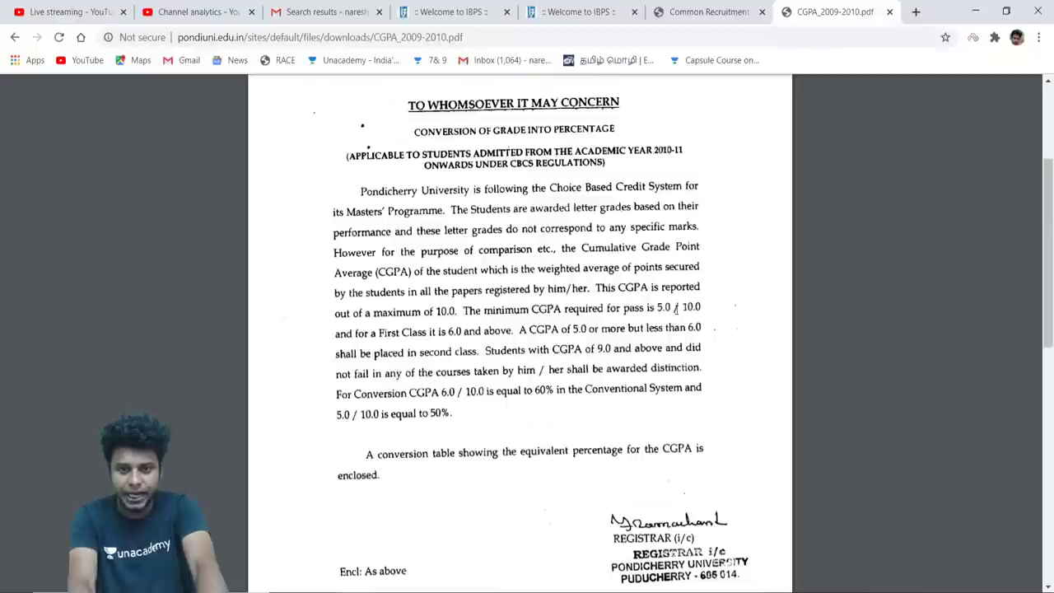
scroll(570, 348, down, 1)
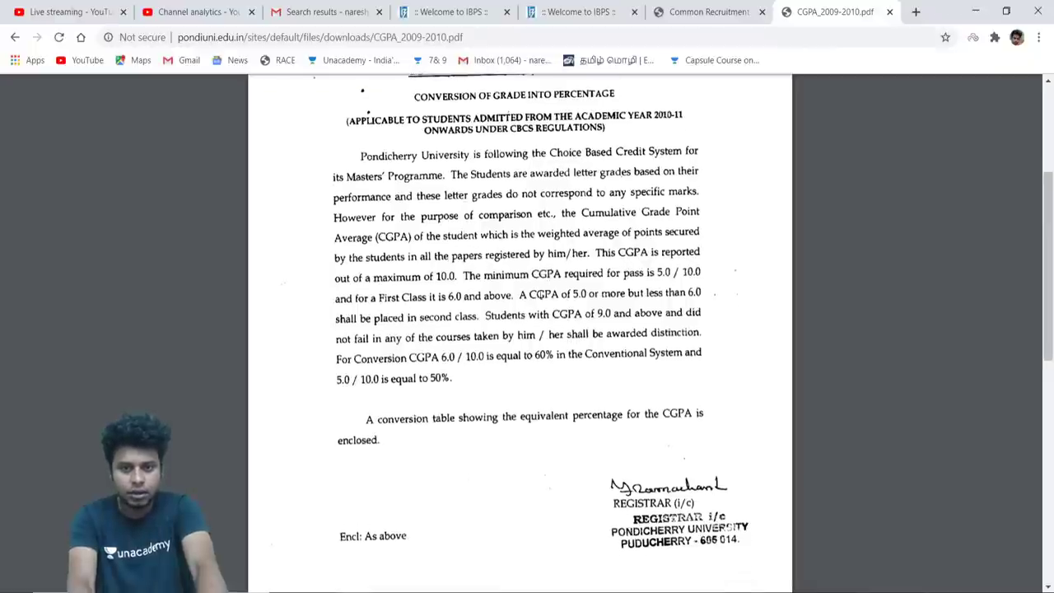
scroll(519, 407, down, 5)
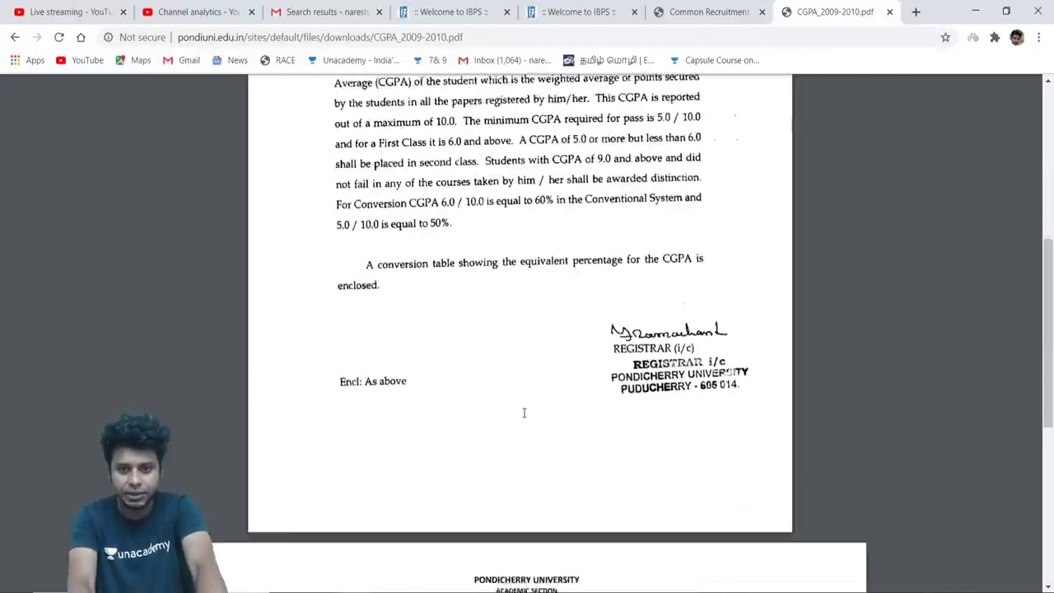
scroll(519, 329, down, 3)
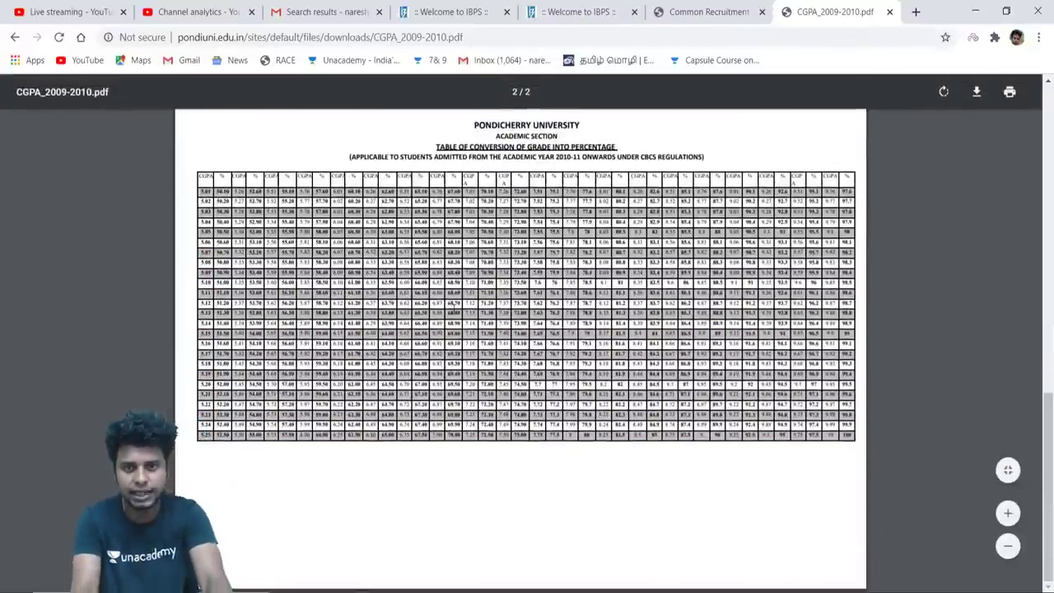
scroll(576, 160, up, 8)
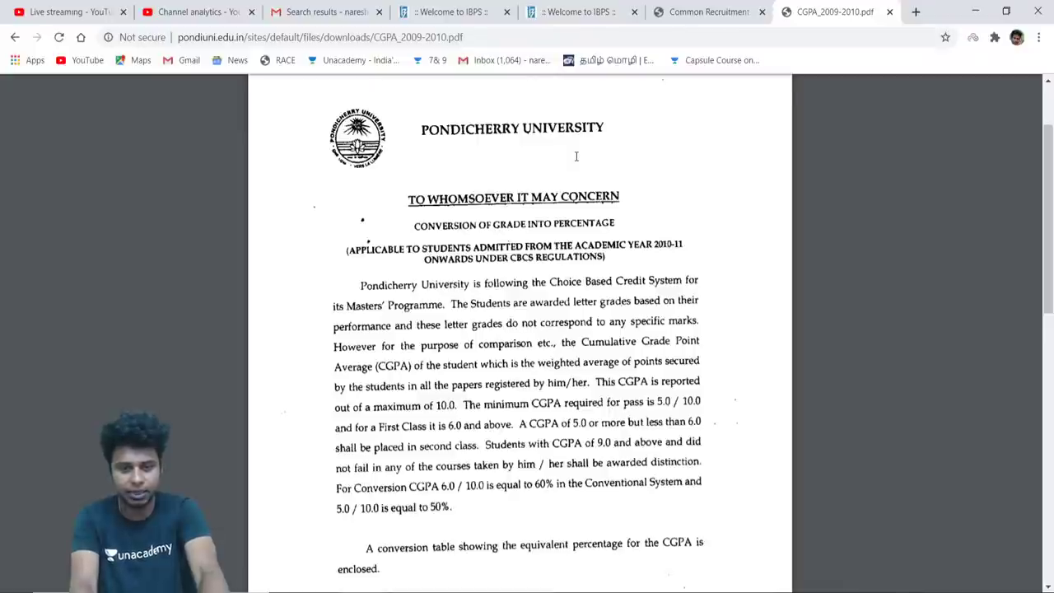
click(888, 12)
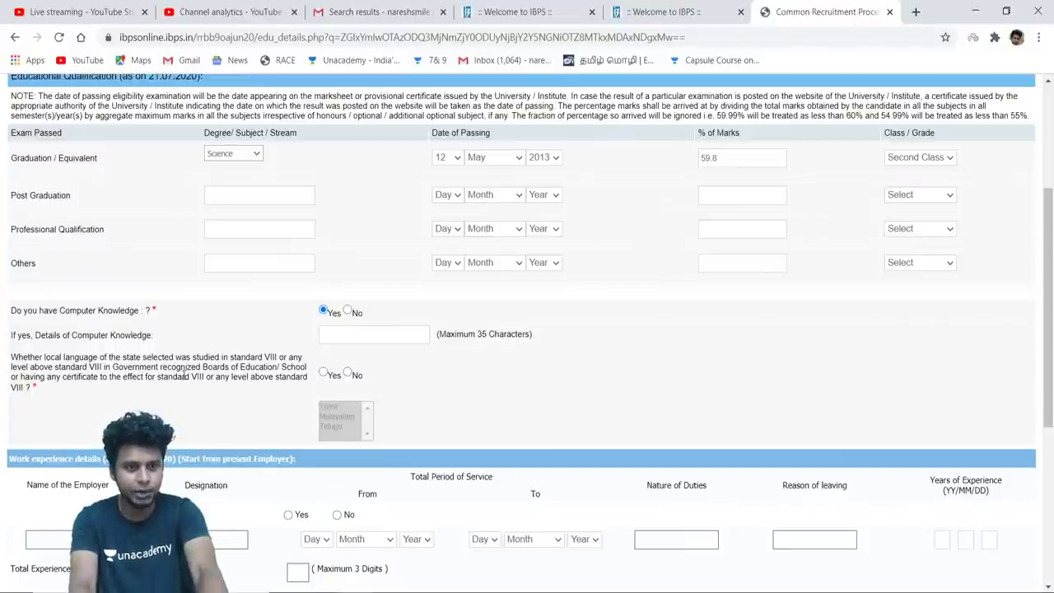
Answer Yes to having studied the local language and select Tamil from the language list
click(324, 373)
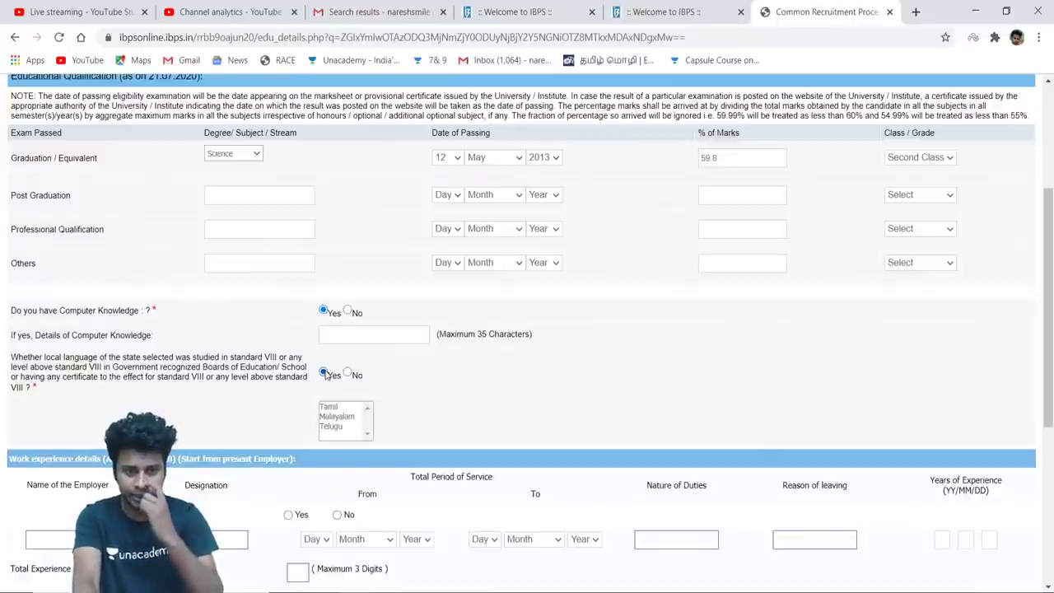
click(334, 407)
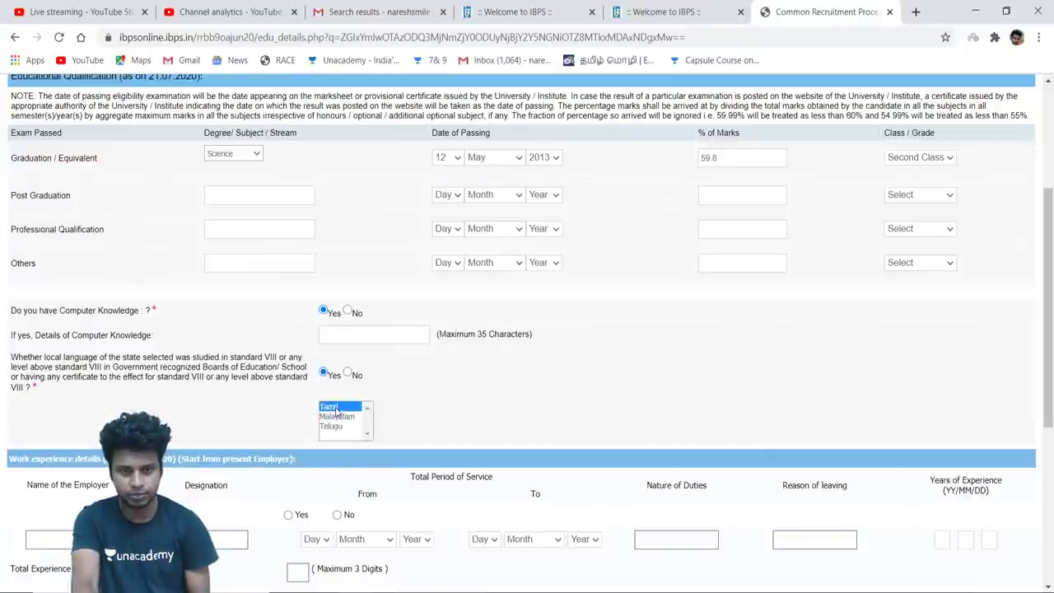
click(472, 393)
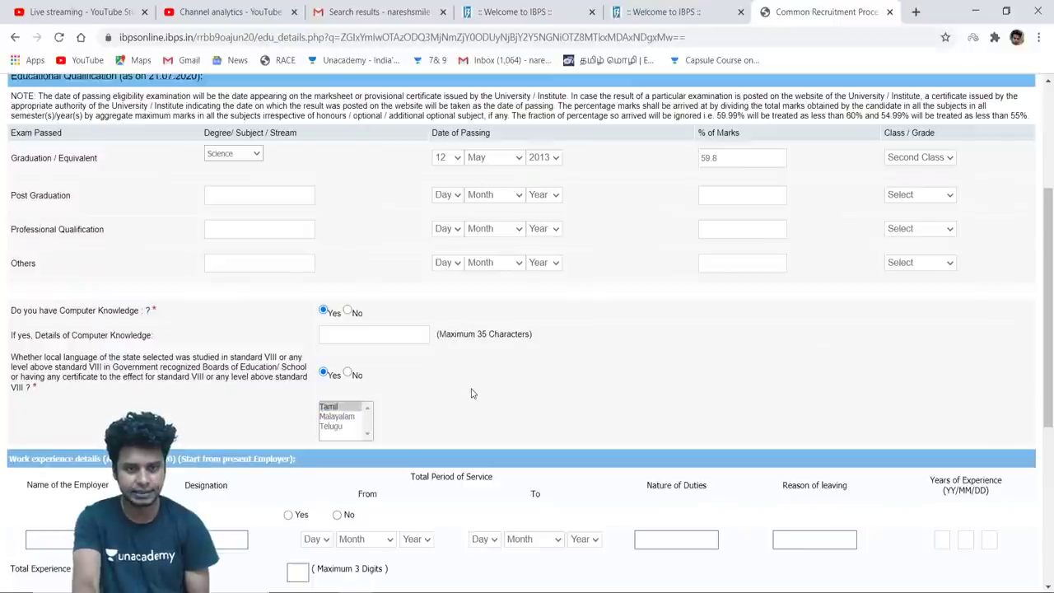
click(328, 408)
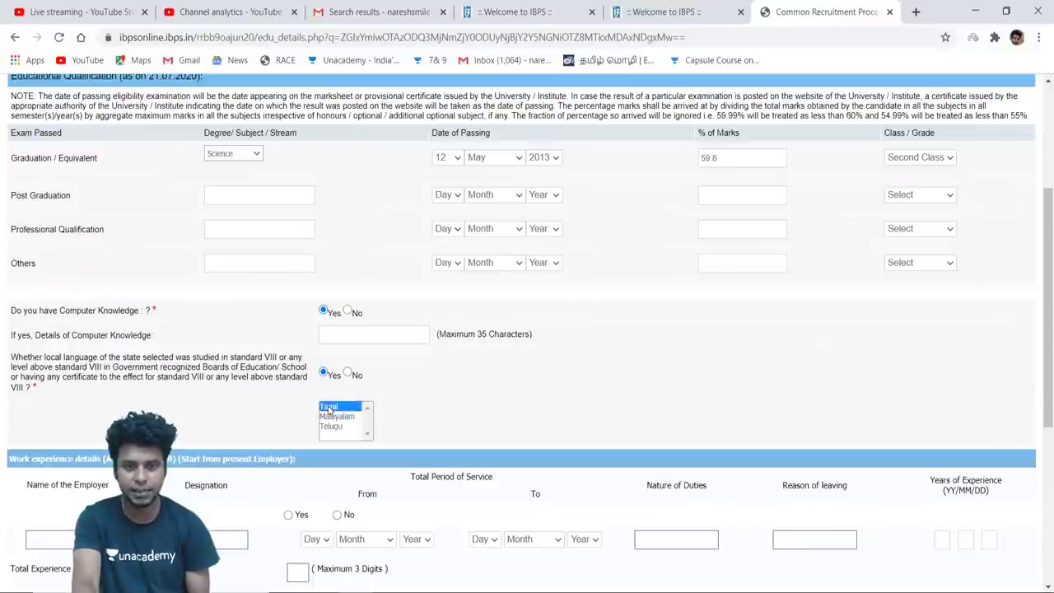
scroll(511, 435, down, 3)
click(510, 436)
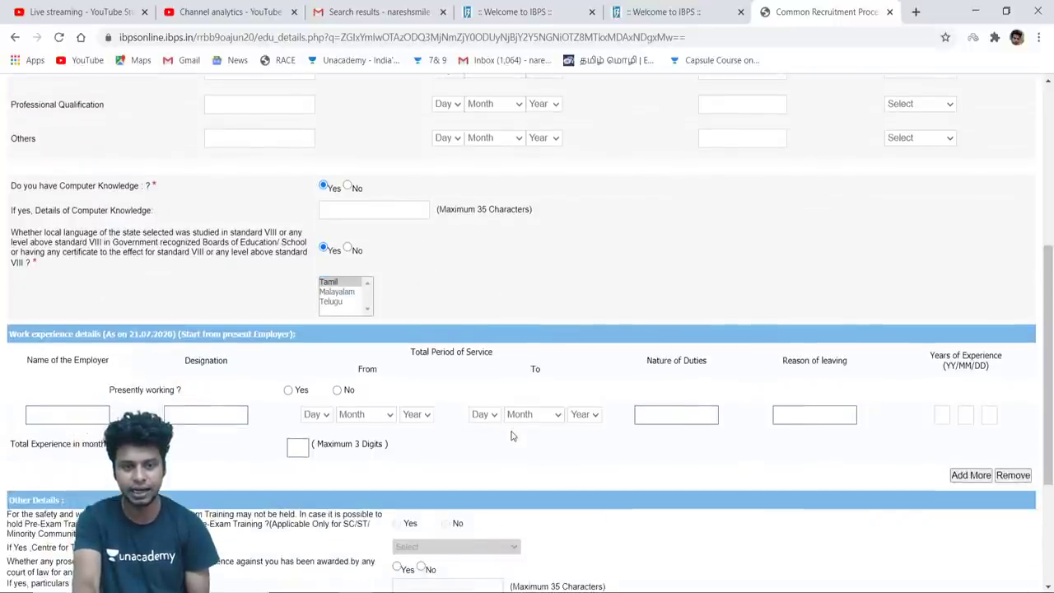
click(333, 283)
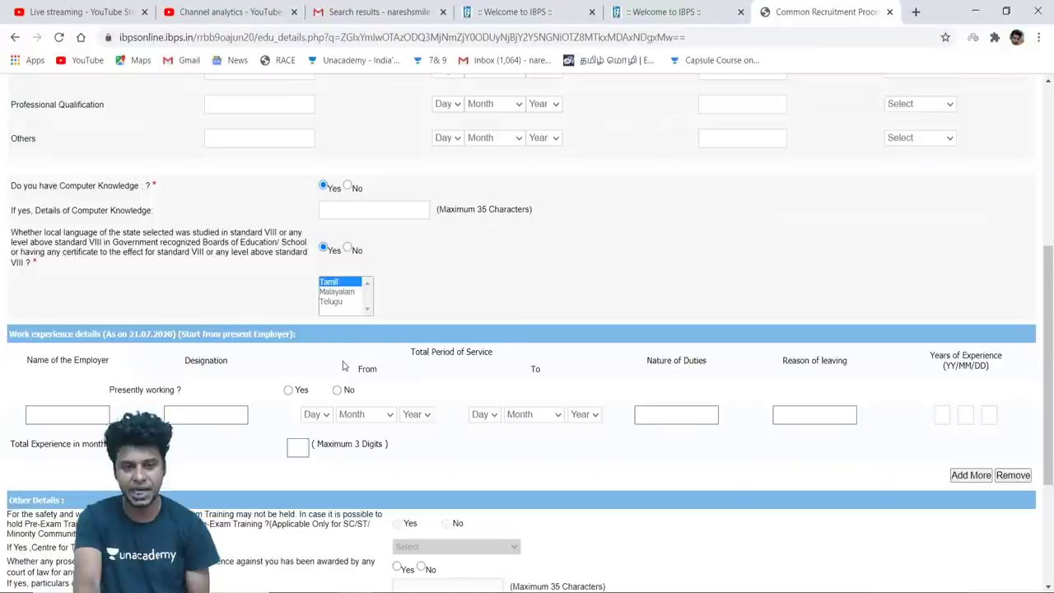
scroll(344, 366, down, 2)
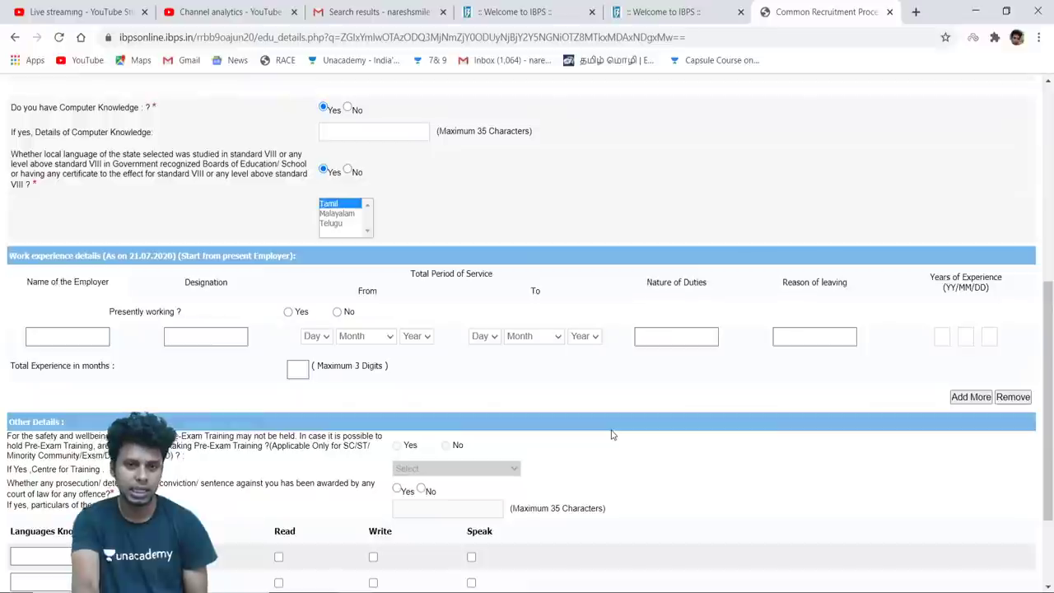
scroll(612, 434, down, 2)
scroll(612, 434, down, 1)
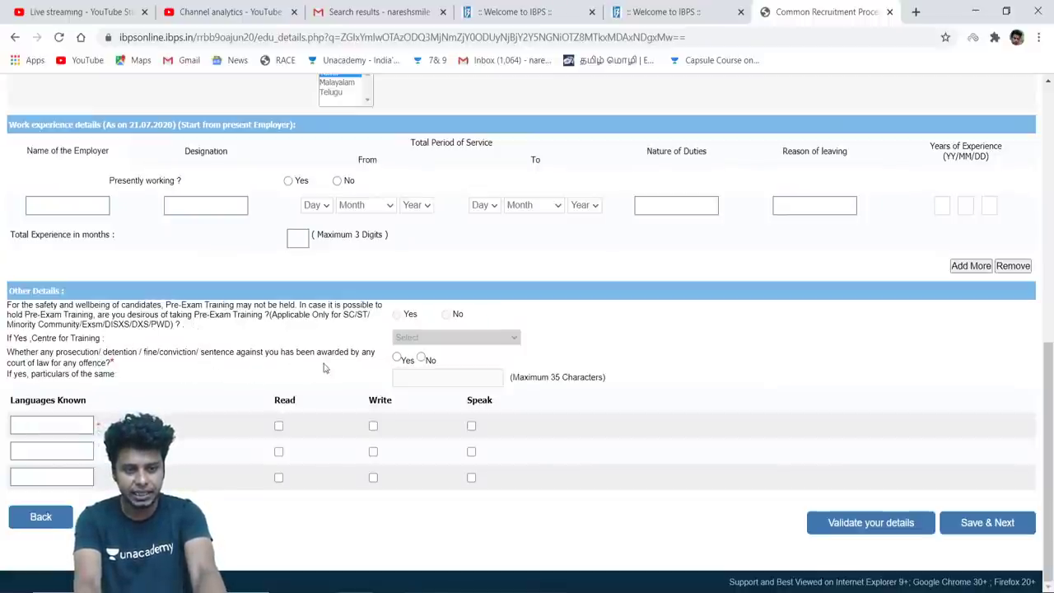
Answer No to the offence question and add Tamil with Read, Write and Speak ticked
click(421, 360)
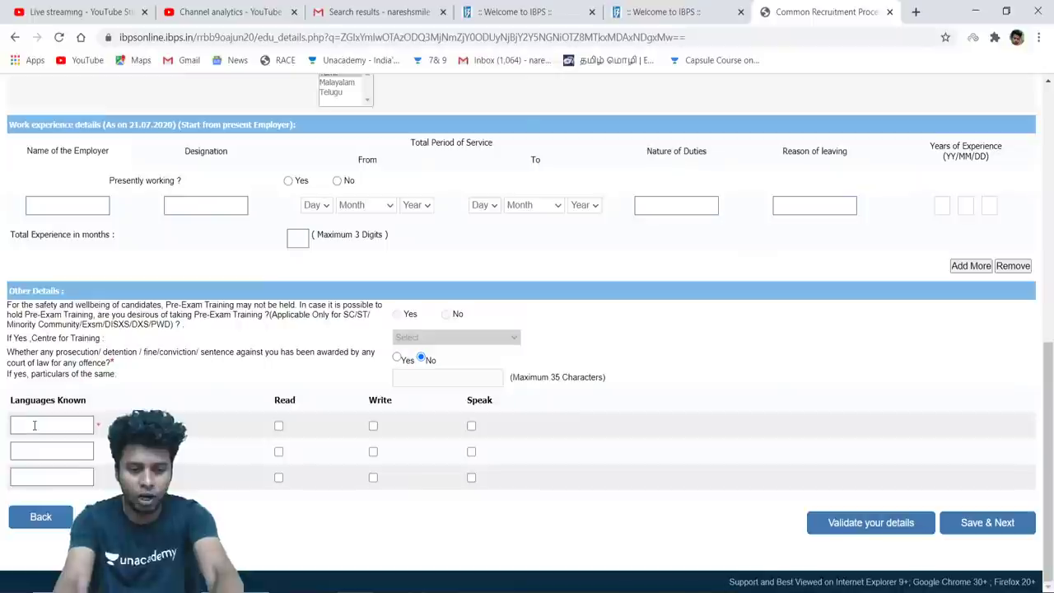
text(mil)
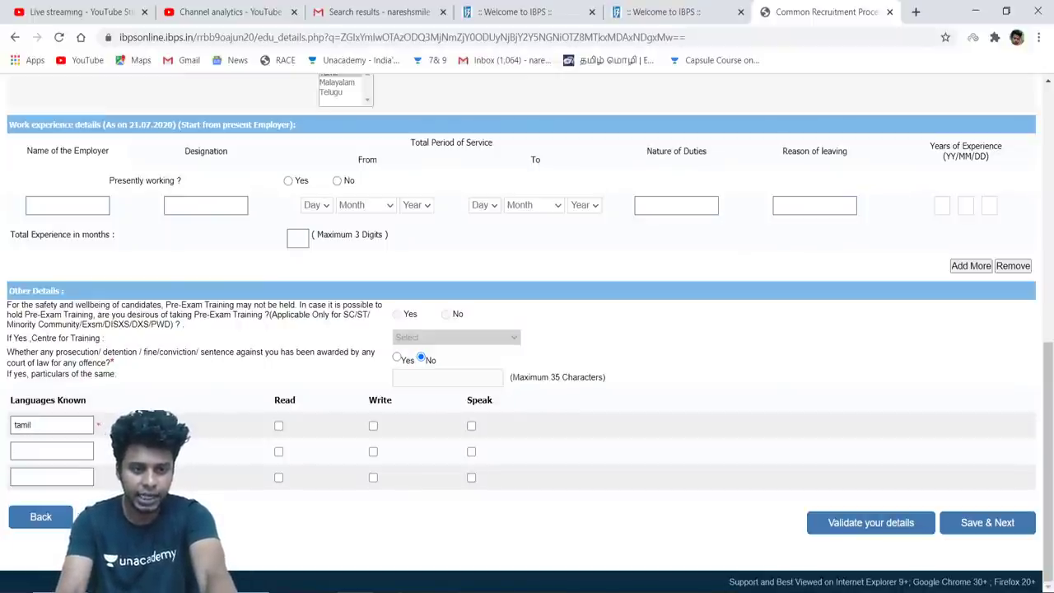
click(279, 426)
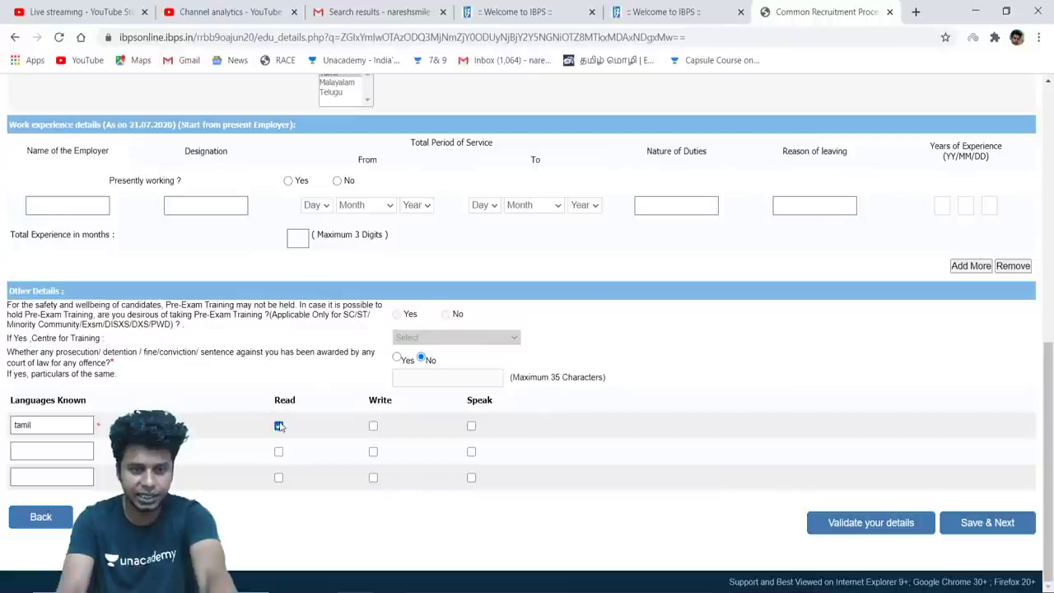
click(373, 425)
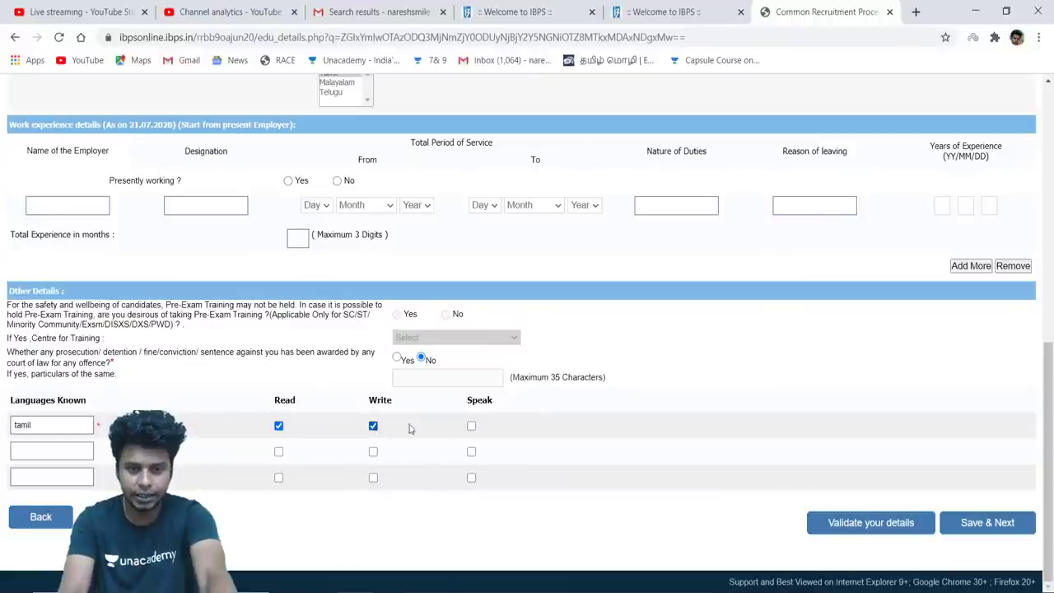
click(471, 425)
Add English as a second known language with Read, Write and Speak ticked
click(57, 450)
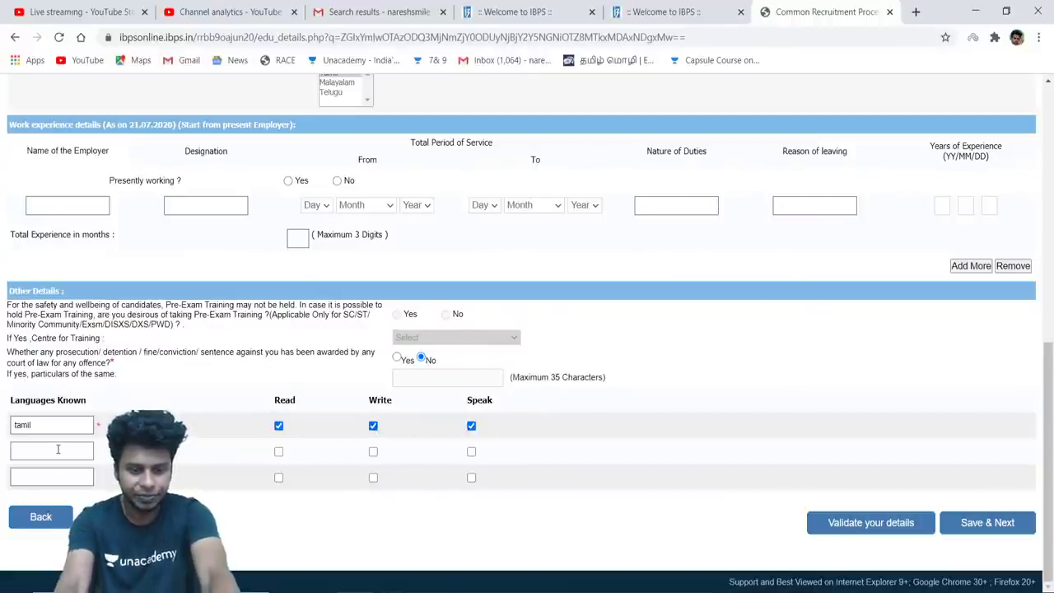
text(english)
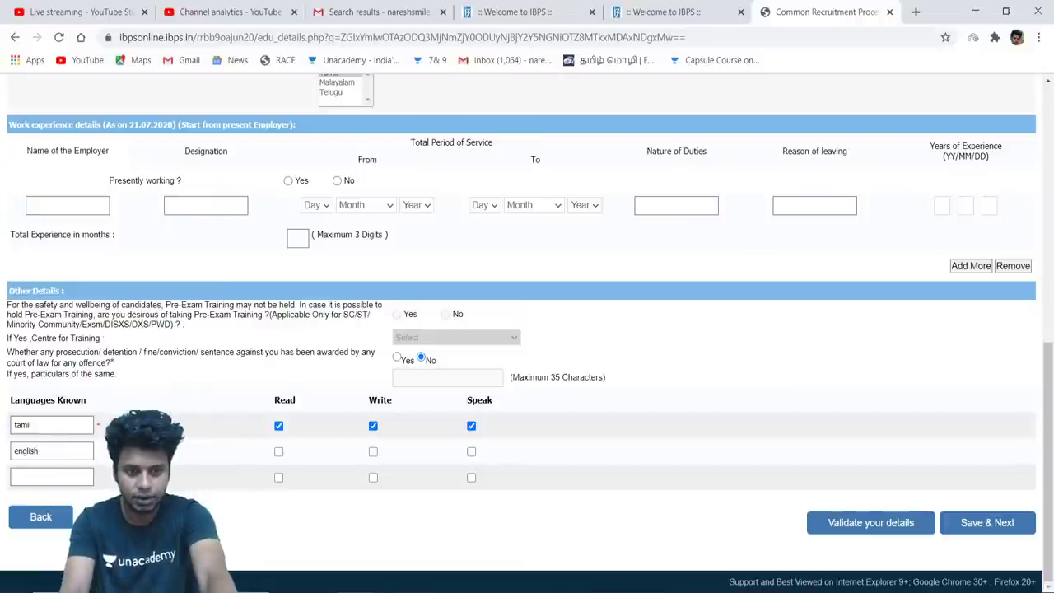
click(279, 451)
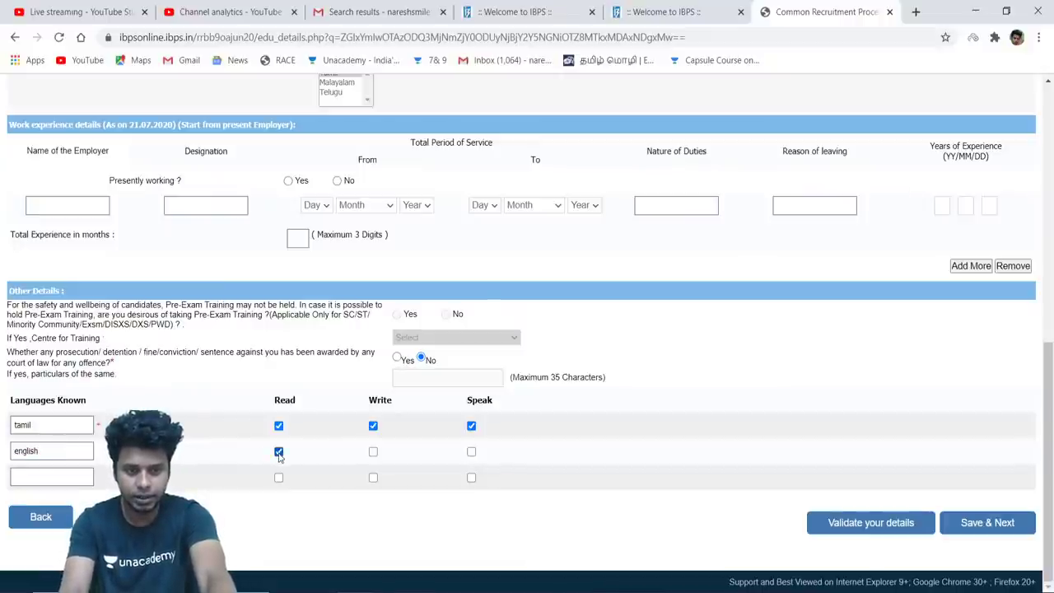
click(373, 454)
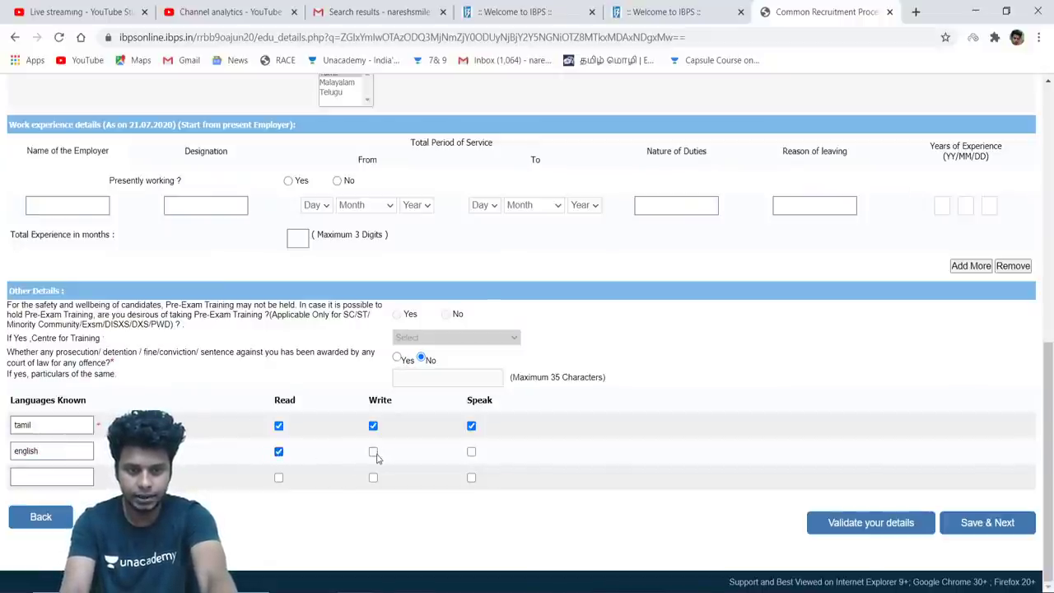
click(472, 453)
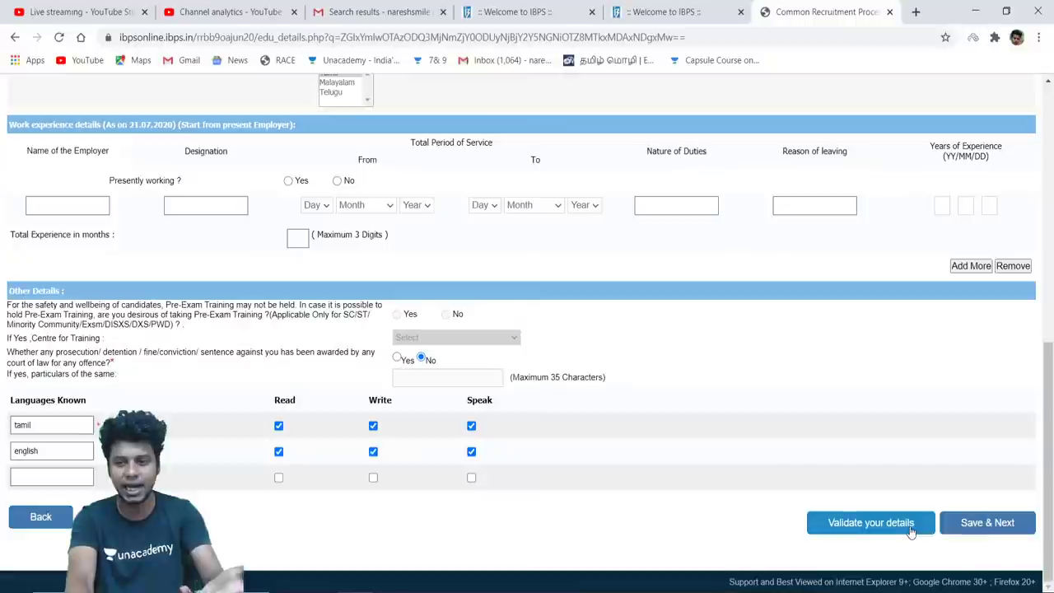
Validate the form and change the Graduation % of Marks from 59.8 to 60.00
click(999, 532)
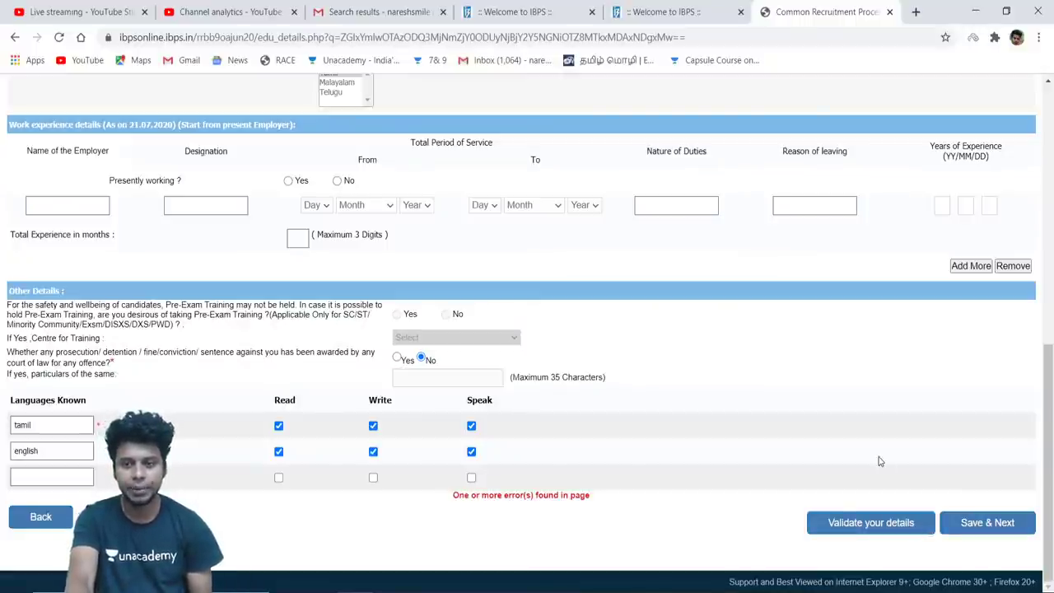
scroll(879, 461, up, 2)
scroll(880, 461, up, 2)
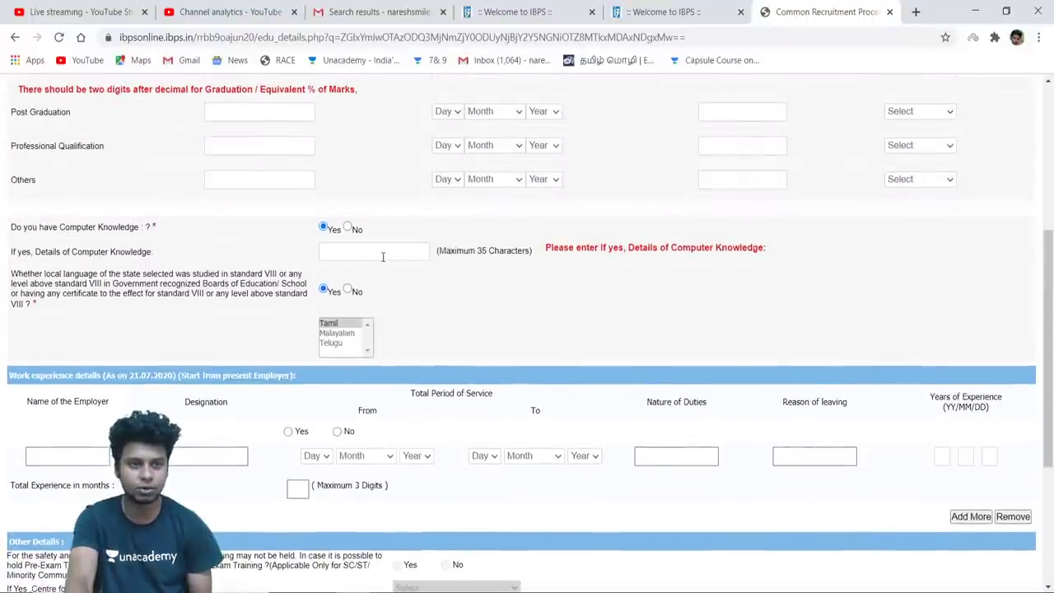
scroll(382, 256, up, 2)
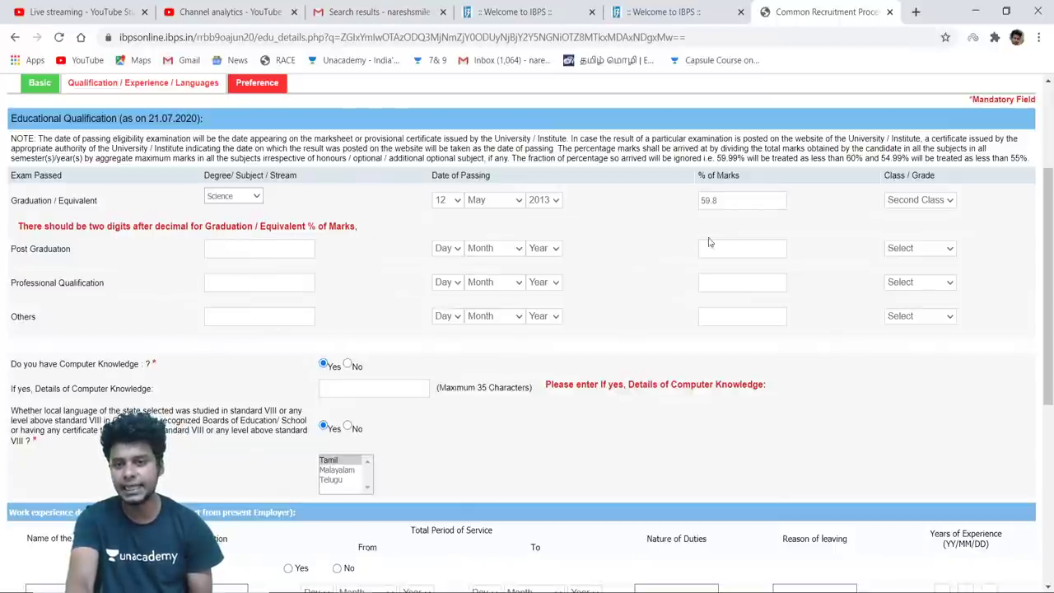
key(BackSpace)
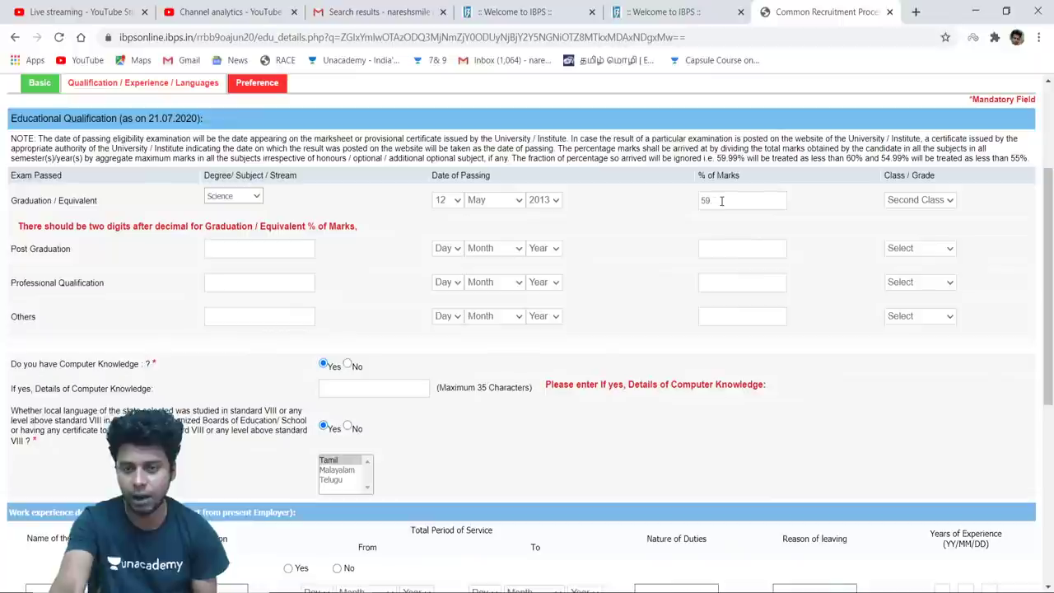
text(60.00)
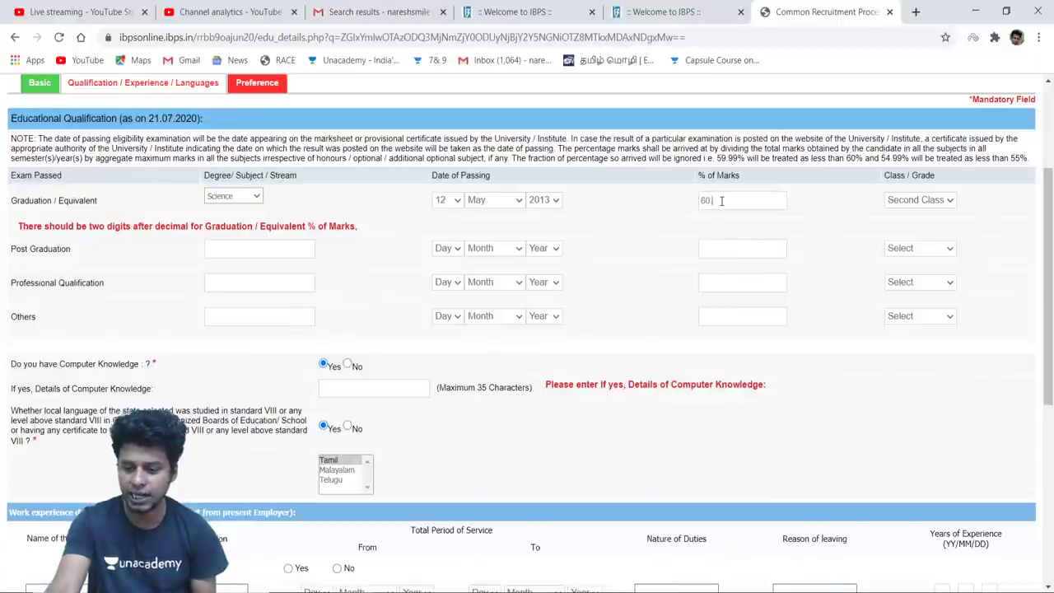
click(809, 230)
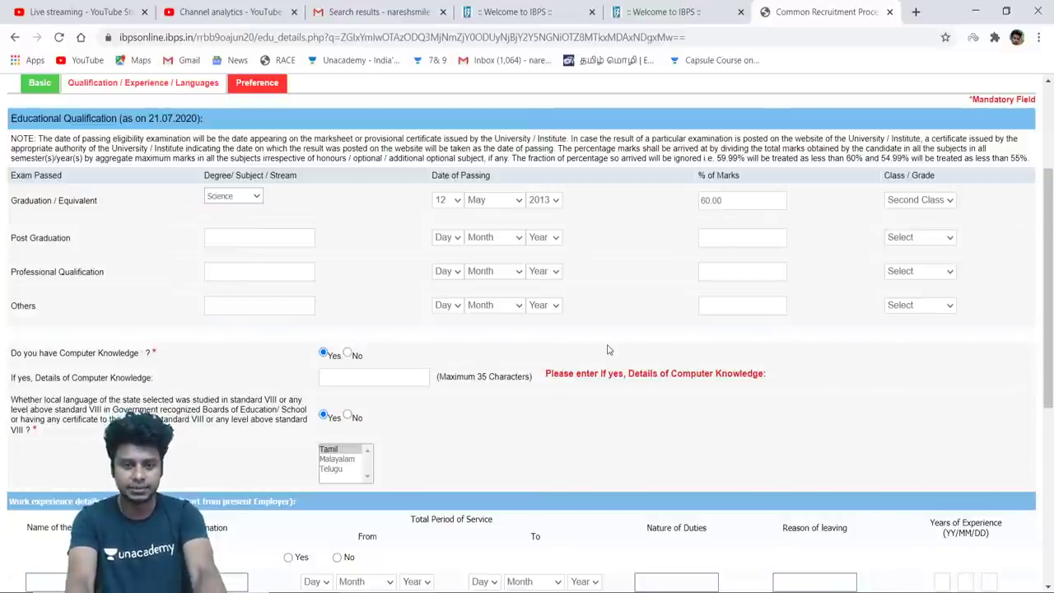
scroll(607, 348, down, 3)
scroll(606, 349, down, 3)
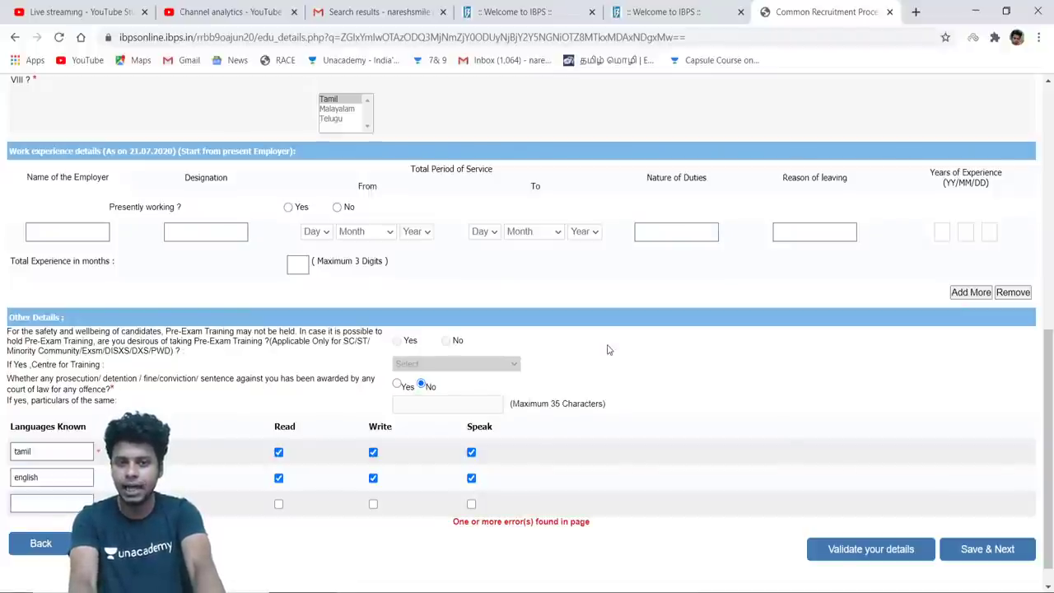
Clear the computer knowledge details box and reduce its text to 'Completed DCA'
scroll(607, 349, up, 2)
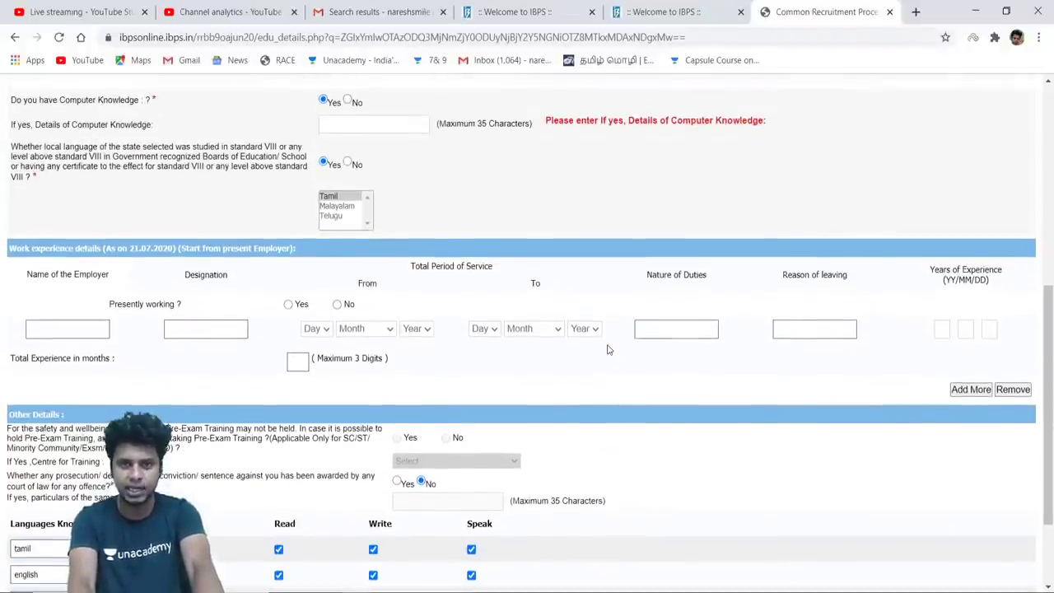
click(356, 125)
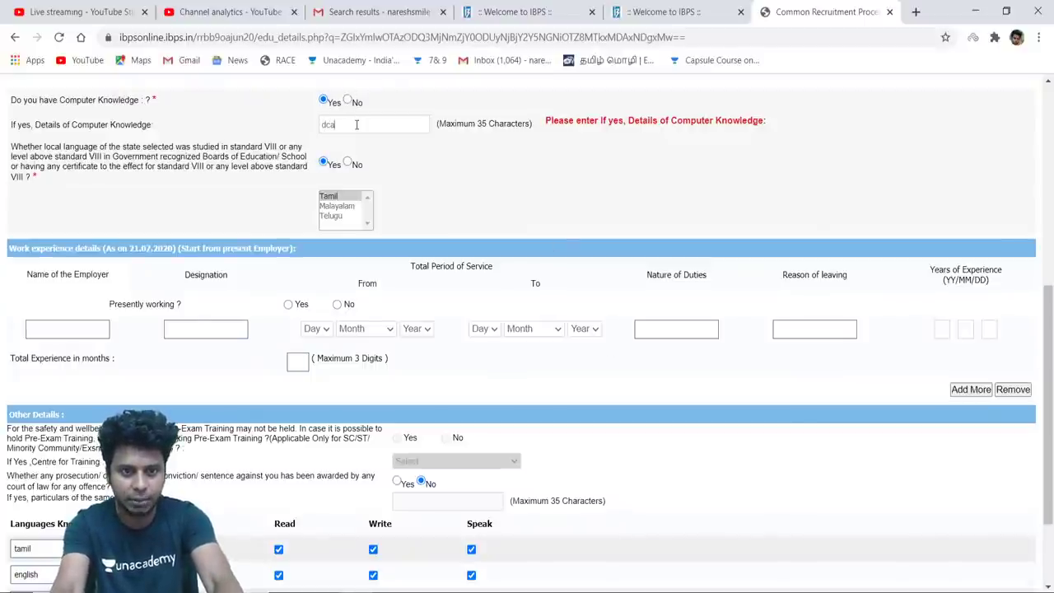
key(BackSpace)
key(BackSpace)
key(BackSpace)
text(Comp)
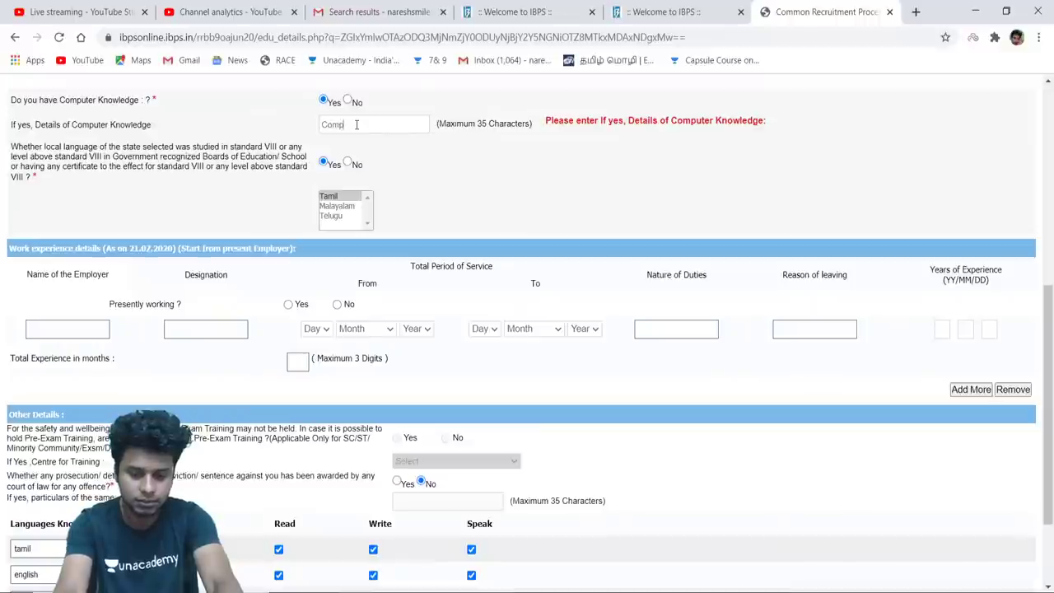
text(leted DCA)
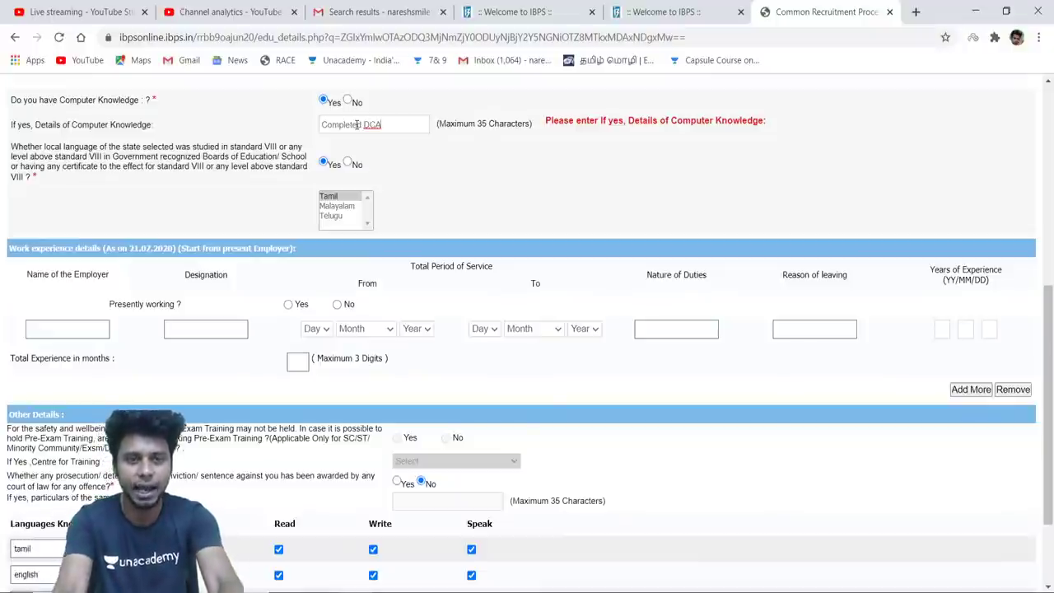
text(I ha)
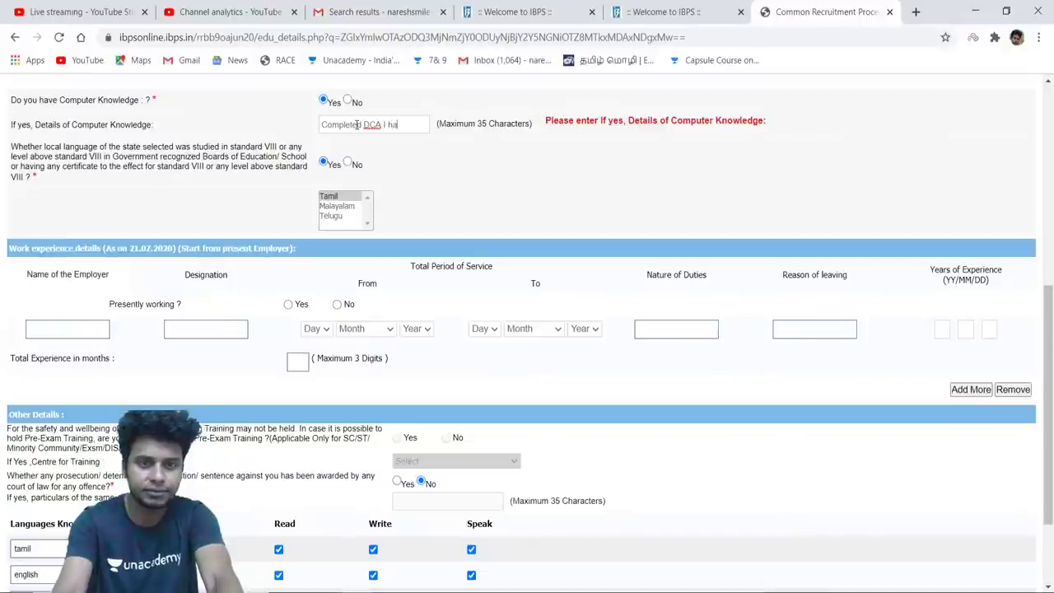
text(ve fc)
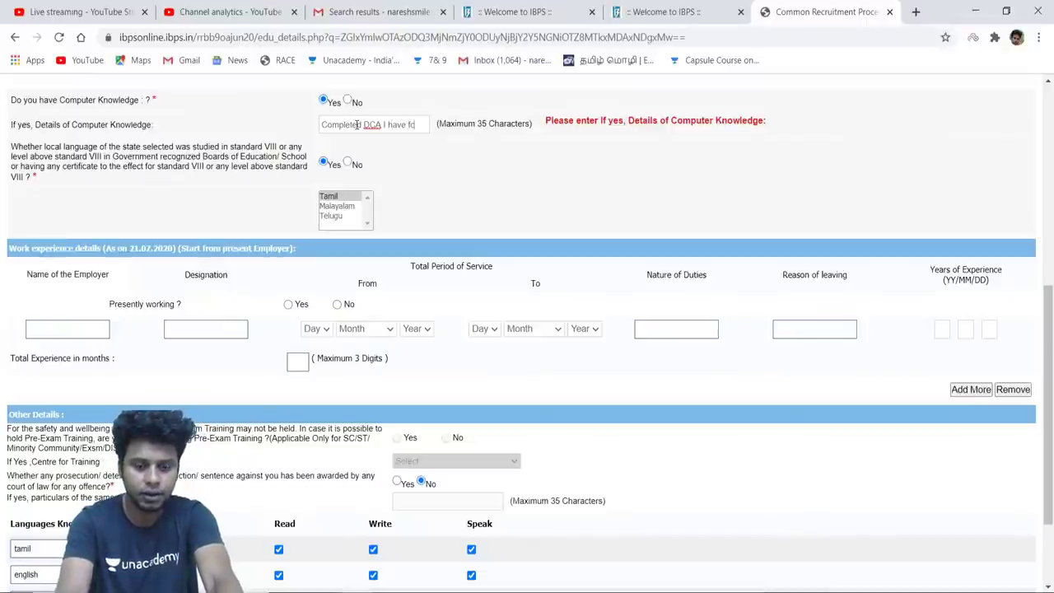
text(om)
key(BackSpace)
key(BackSpace)
key(BackSpace)
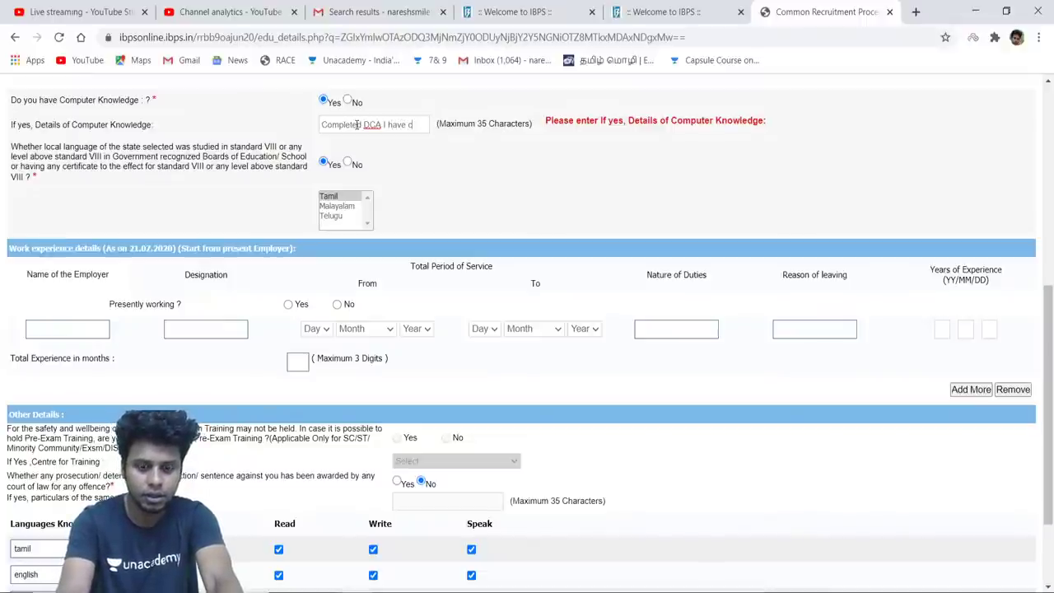
text(omplete)
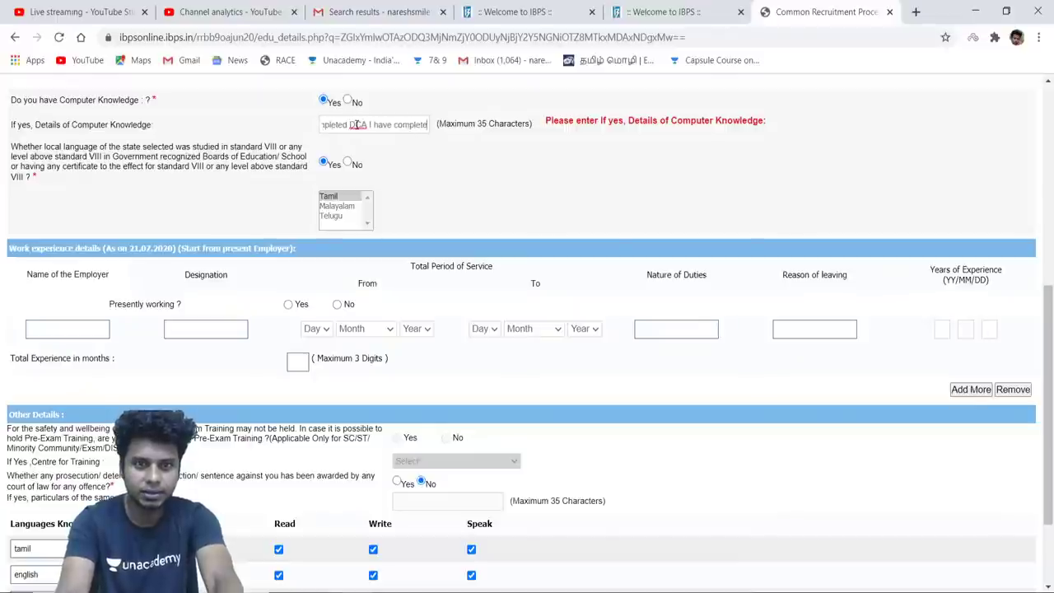
text(d my B)
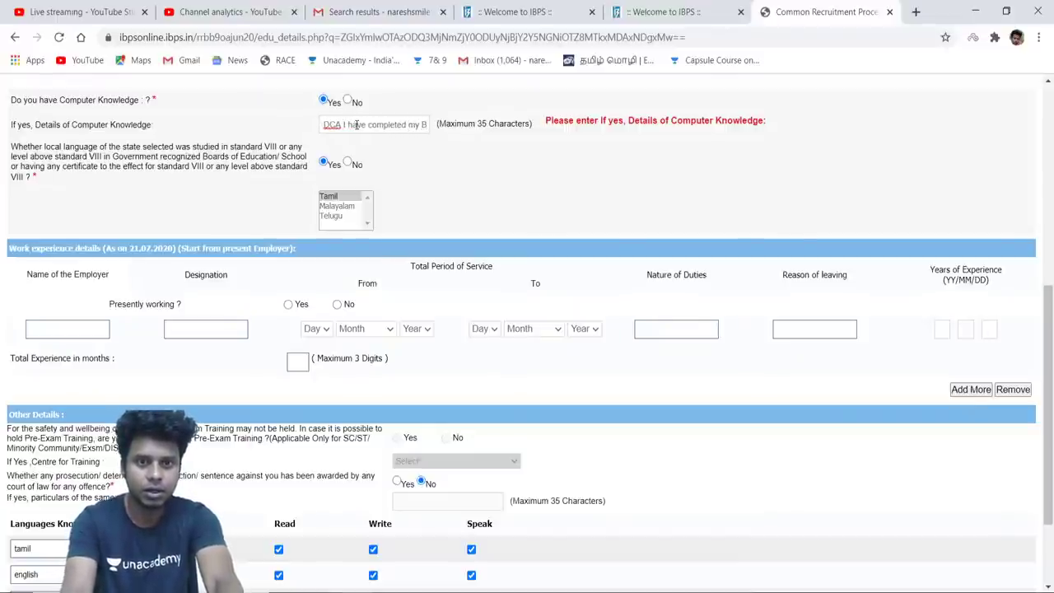
key(Left)
key(Left)
key(Left)
key(Left)
key(Left)
key(Left)
key(Left)
key(Left)
key(Left)
key(Left)
key(Left)
key(Left)
key(Left)
key(Left)
key(Left)
key(Left)
key(Left)
key(Left)
key(Left)
key(Left)
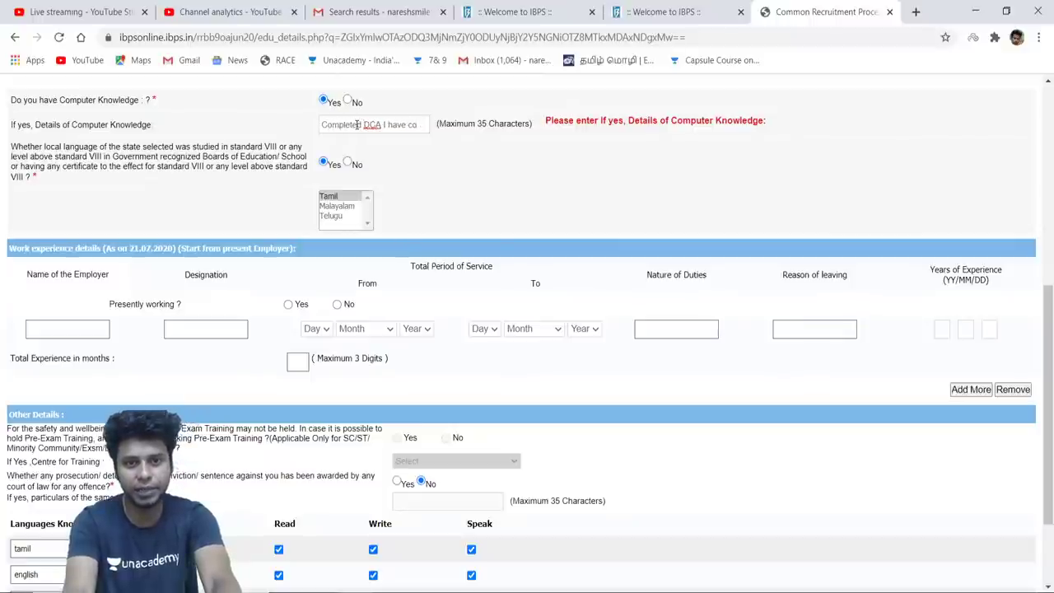
key(BackSpace)
key(BackSpace)
key(BackSpace)
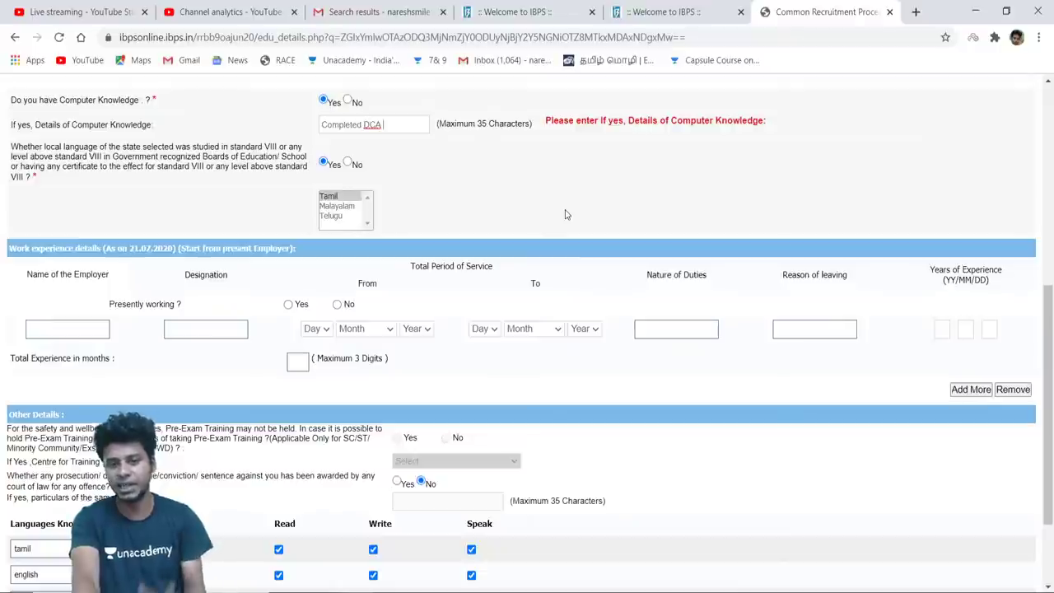
Replace DCA so the computer knowledge details read 'Completed BTECH CSE'
scroll(565, 214, down, 1)
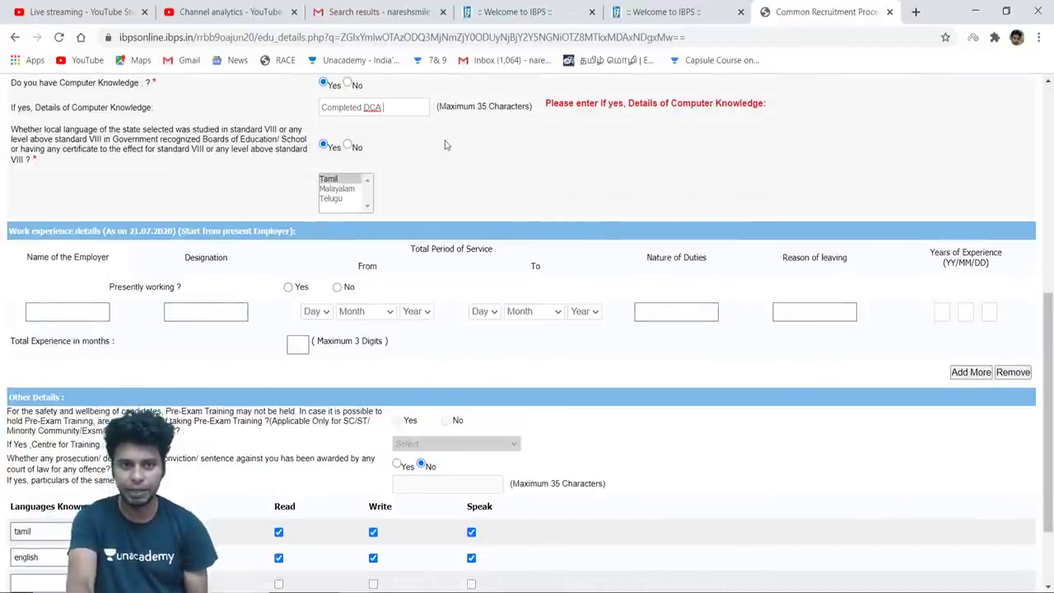
key(BackSpace)
key(BackSpace)
key(BackSpace)
key(BackSpace)
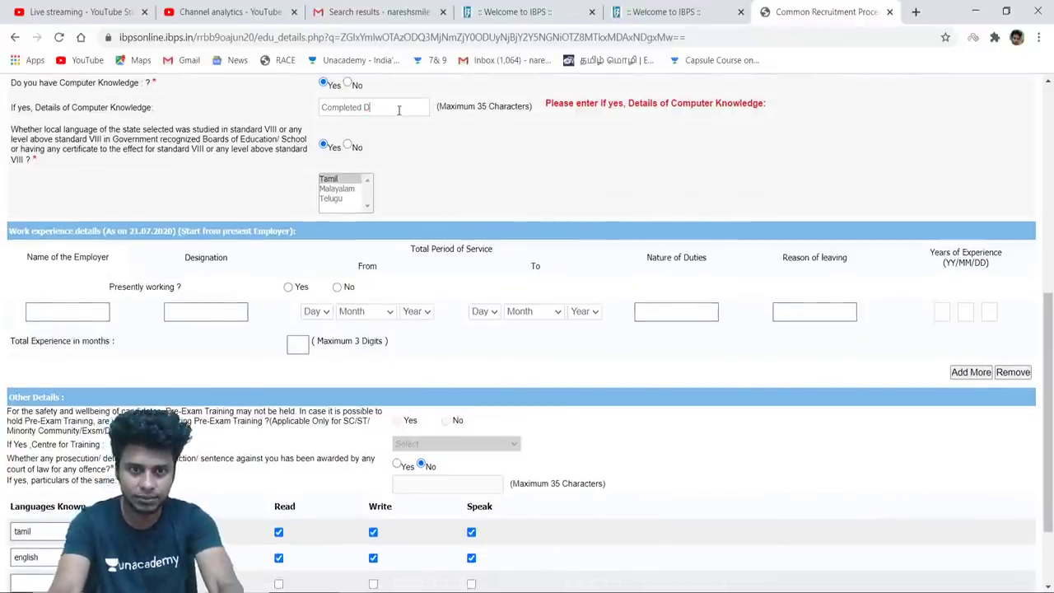
text(BTEC)
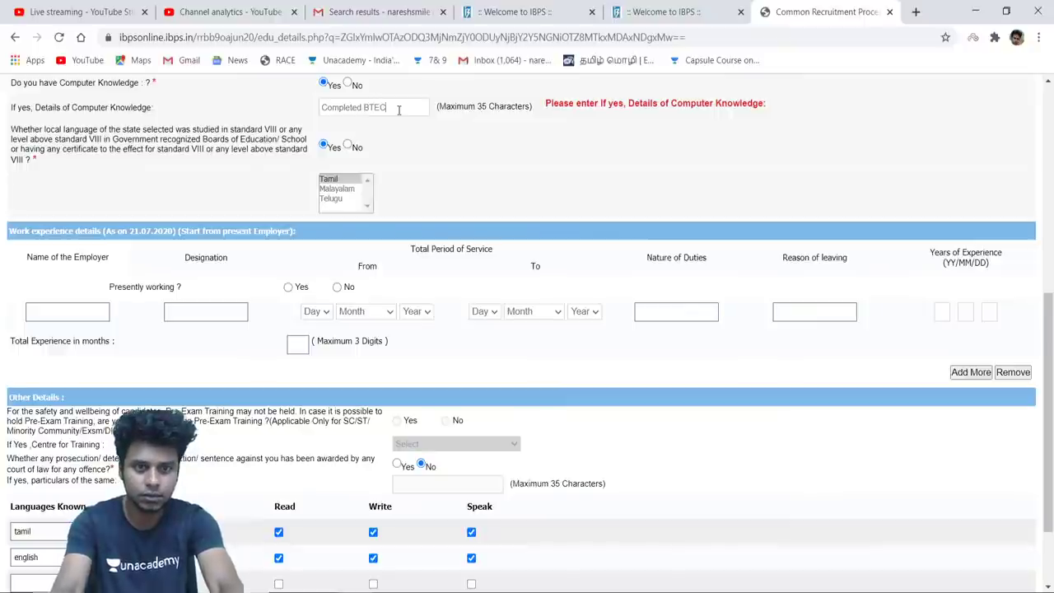
text(H C)
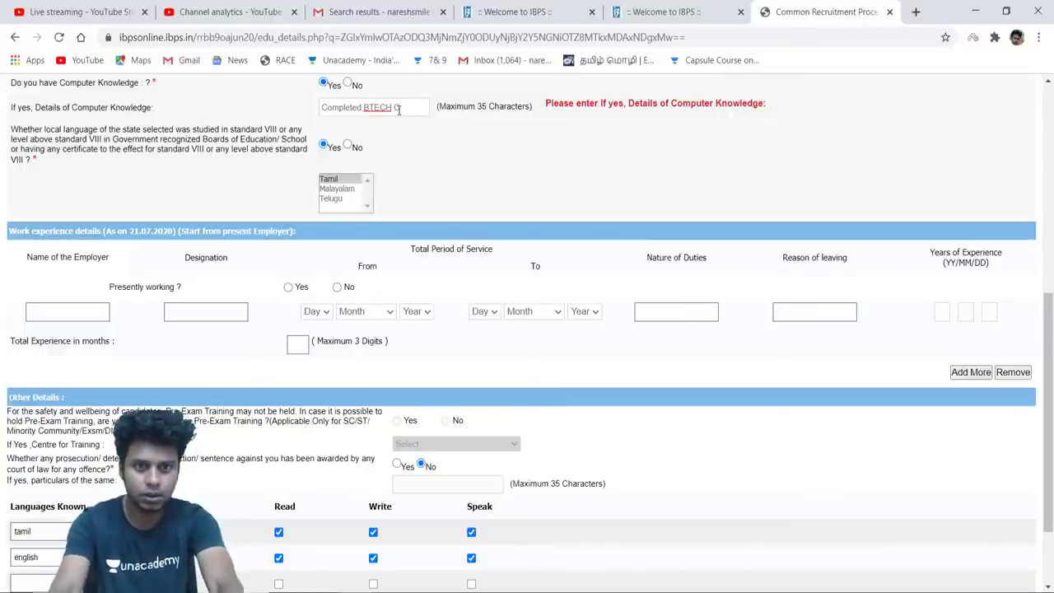
text(SA)
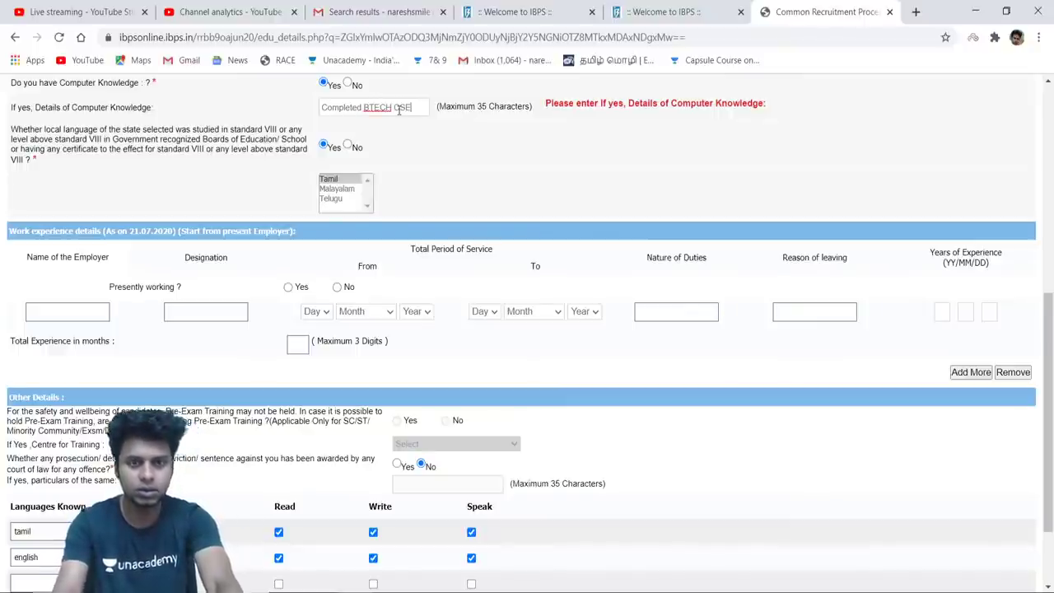
scroll(614, 165, down, 3)
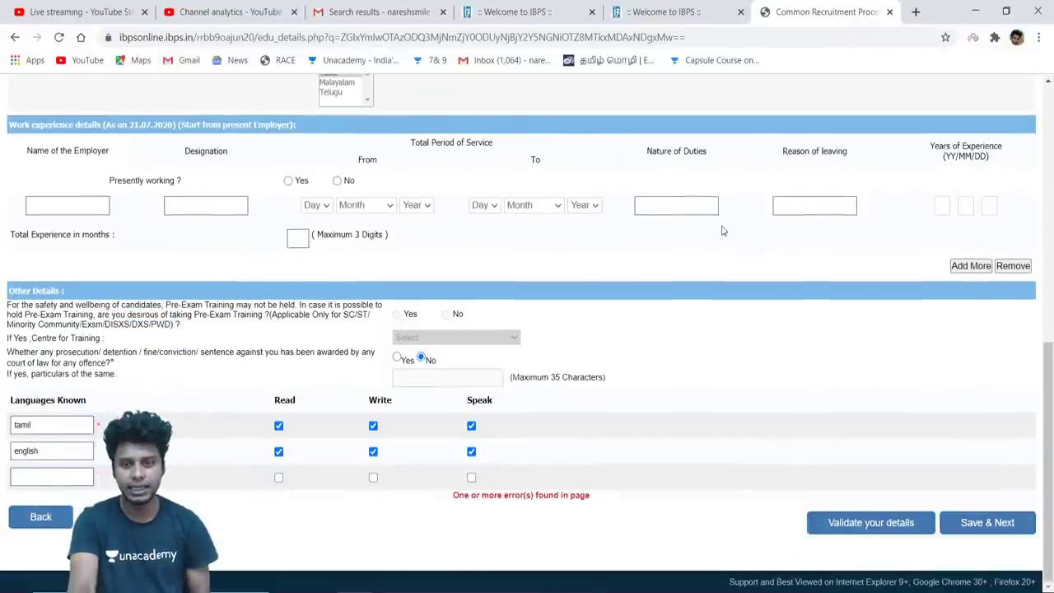
Save the qualification page, tick Puduvai Bharathiar Grama Bank as preference, and save to reach the preview
click(969, 524)
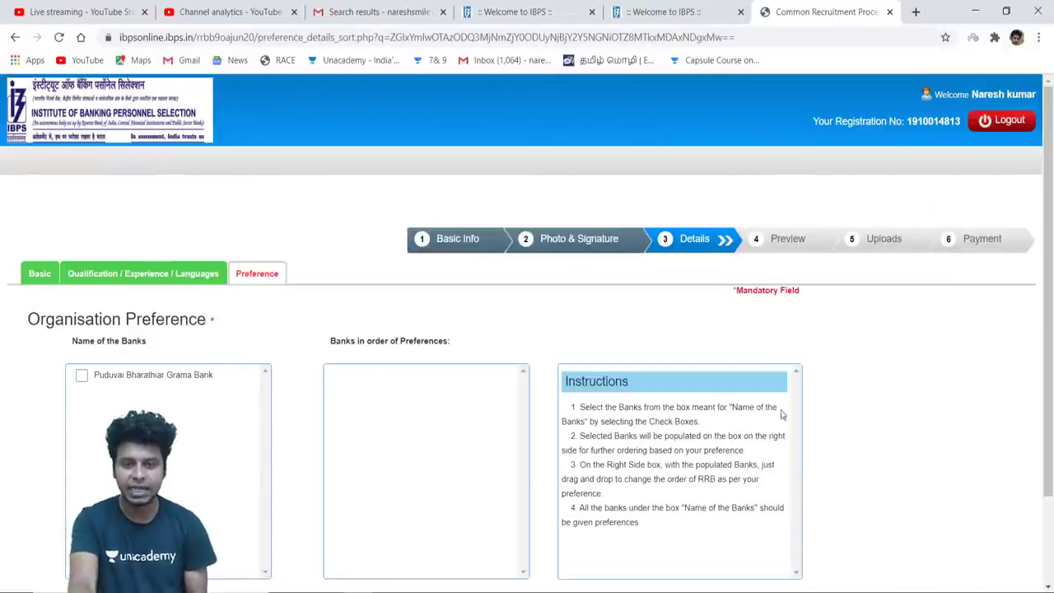
scroll(774, 407, down, 2)
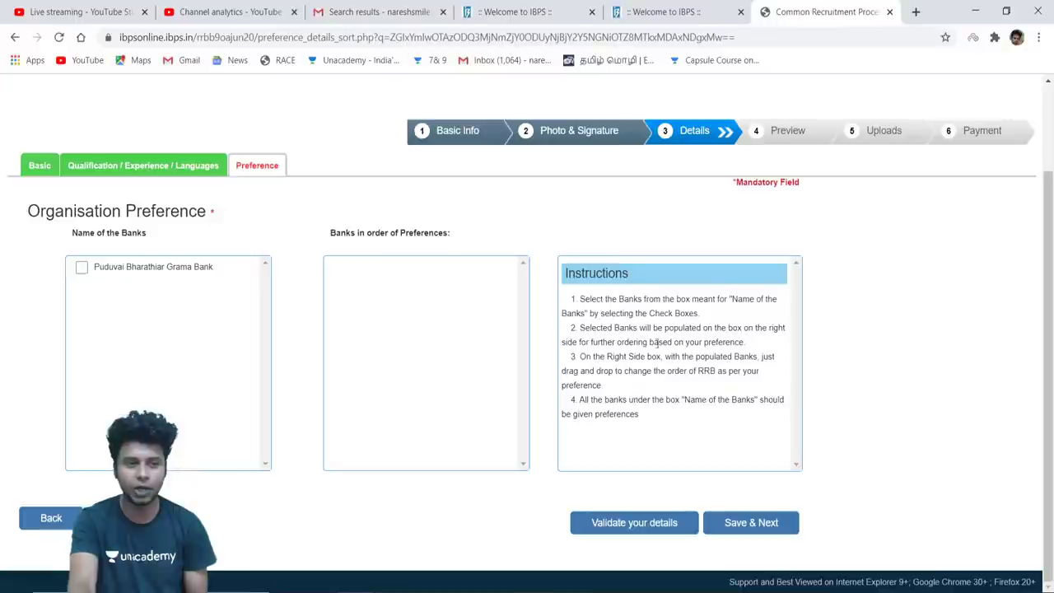
click(82, 269)
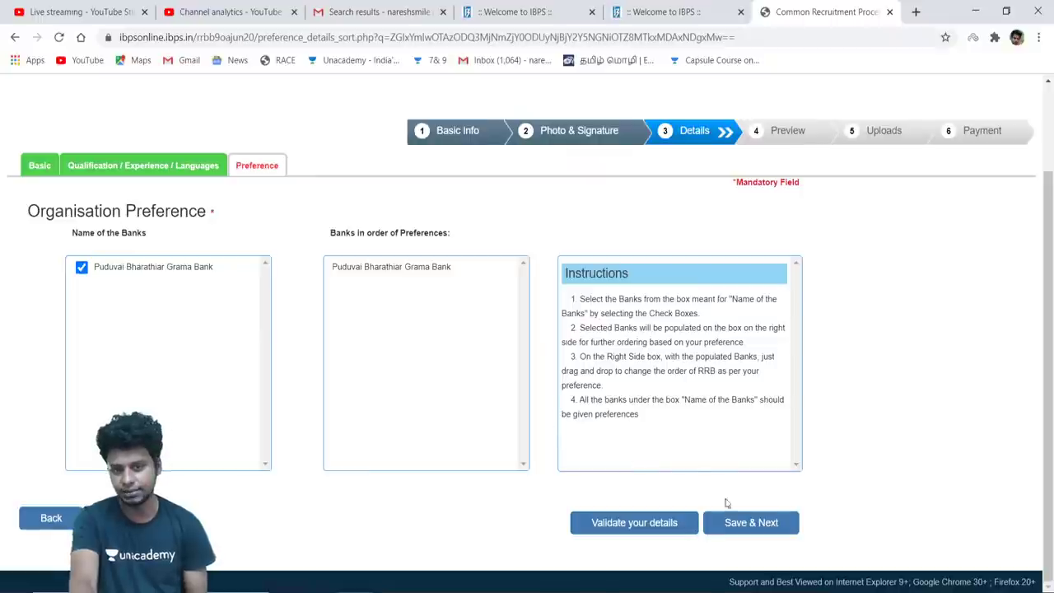
click(746, 523)
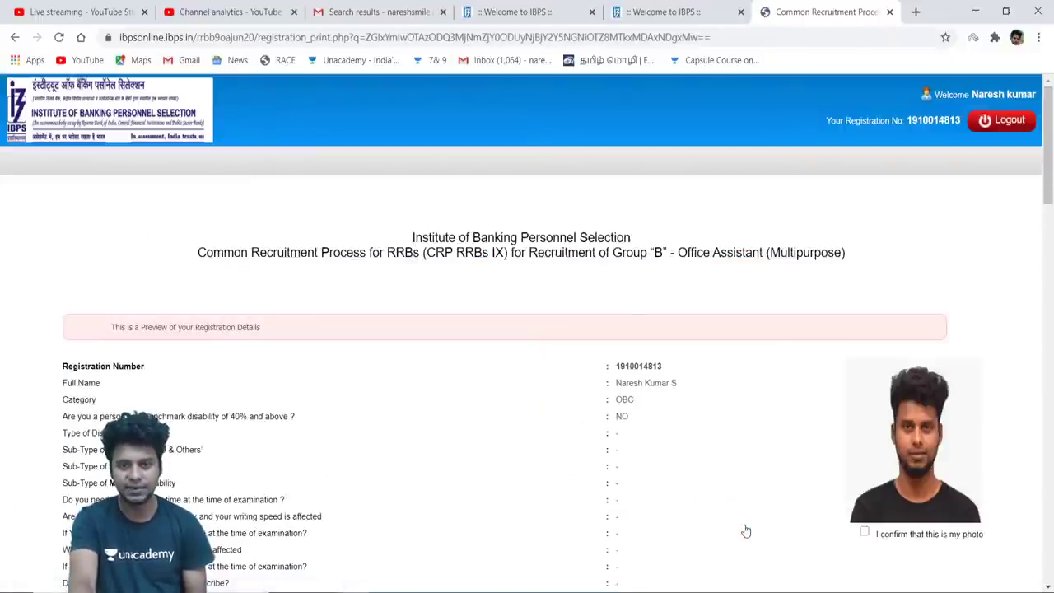
scroll(745, 531, down, 4)
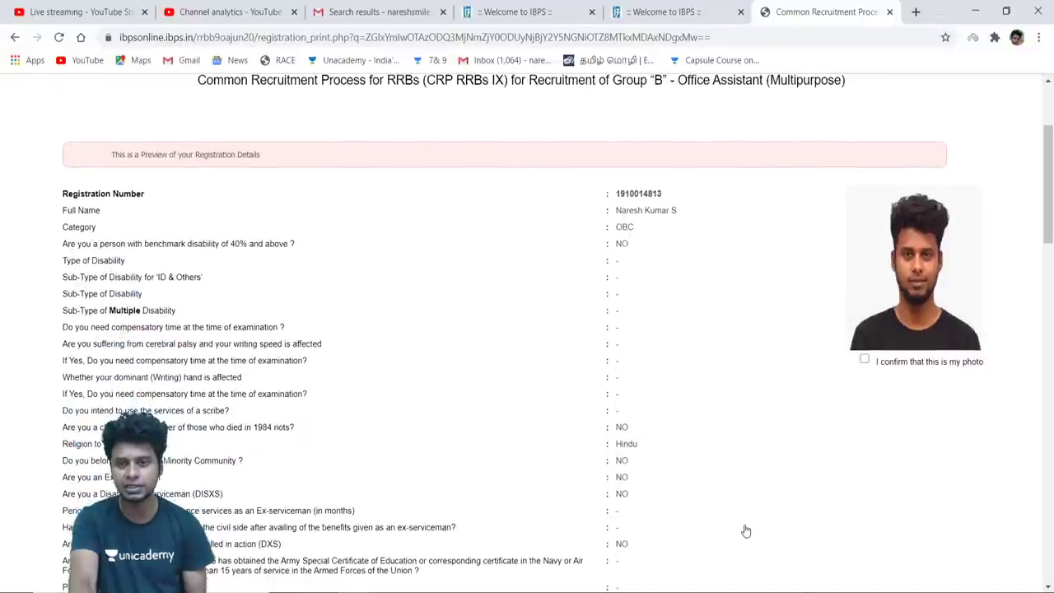
scroll(745, 531, down, 3)
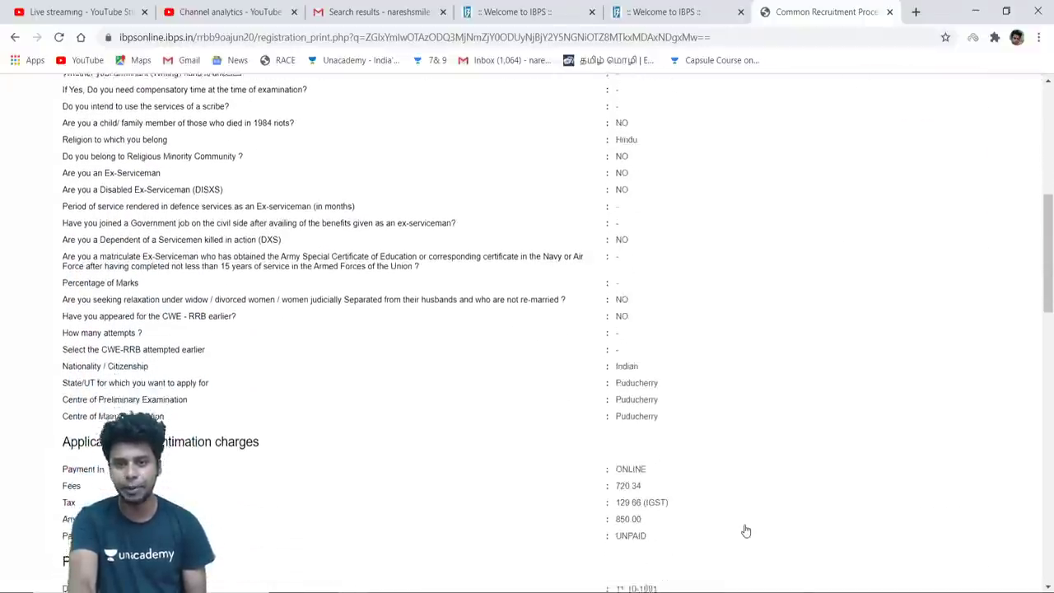
scroll(745, 531, up, 4)
scroll(745, 532, up, 1)
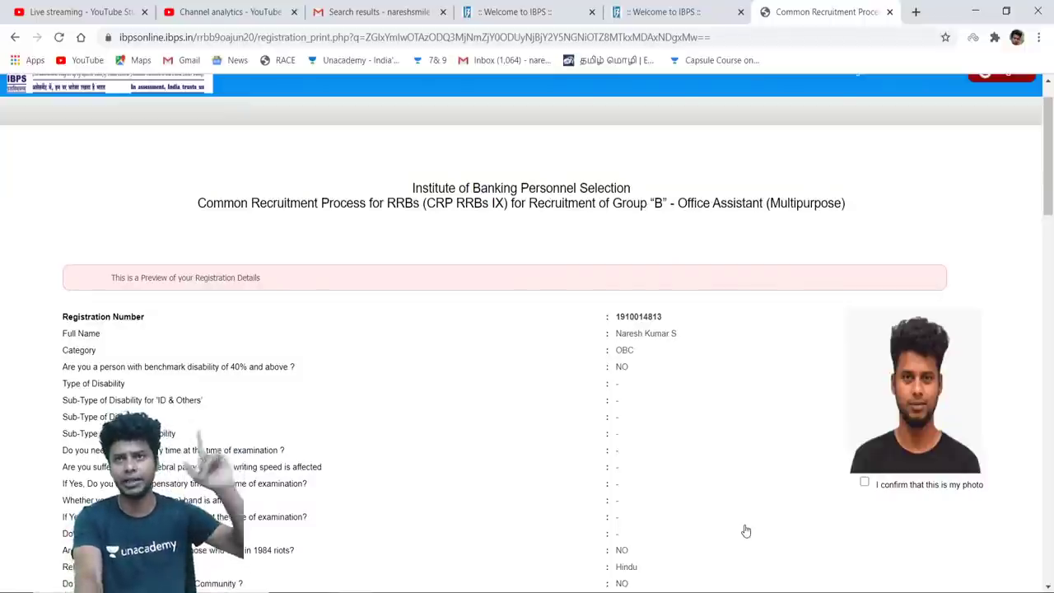
scroll(746, 531, down, 15)
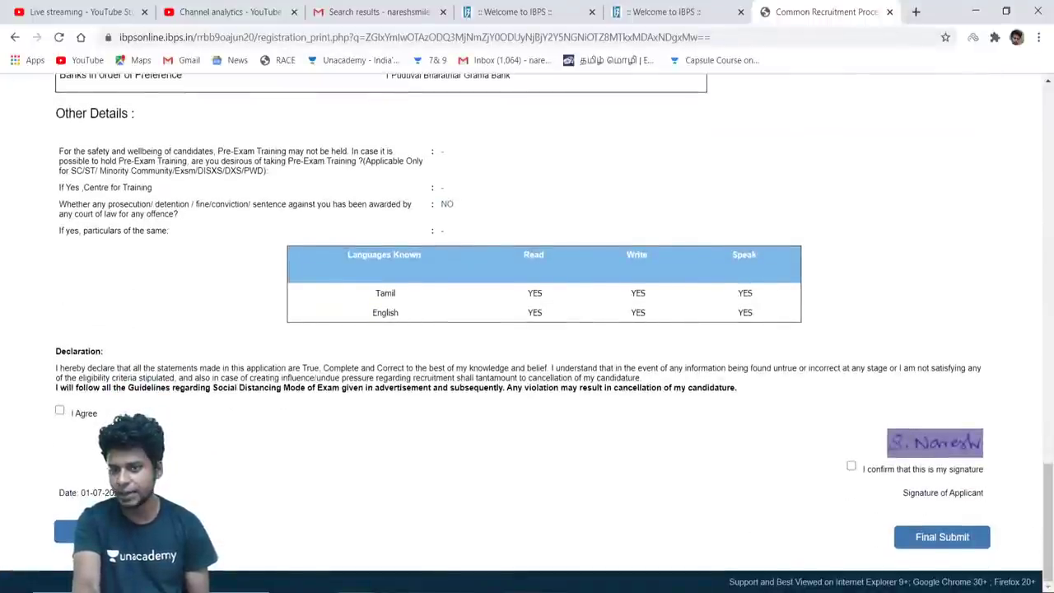
scroll(694, 454, up, 6)
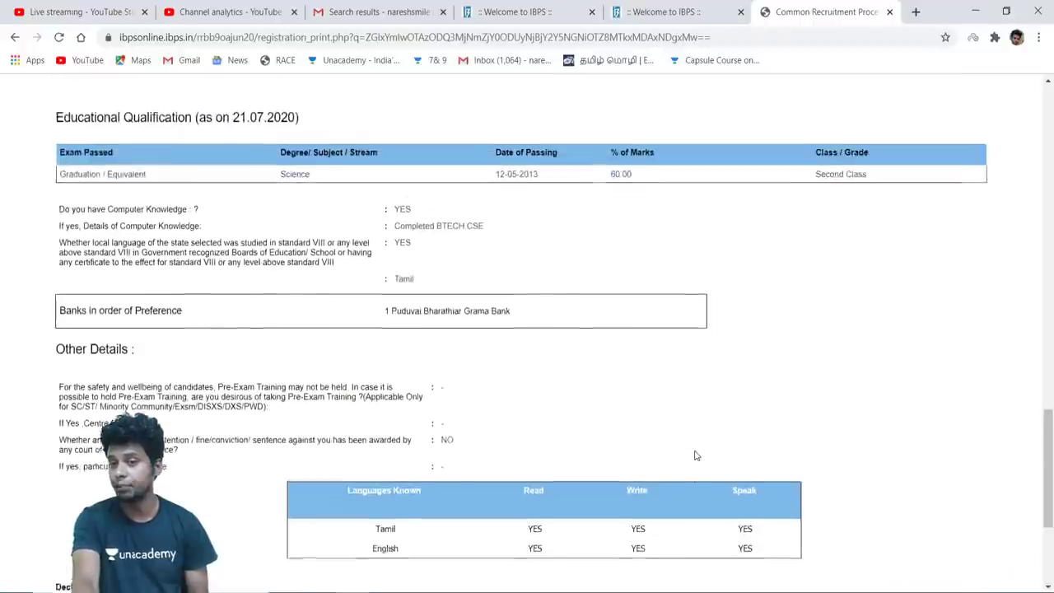
scroll(694, 455, up, 10)
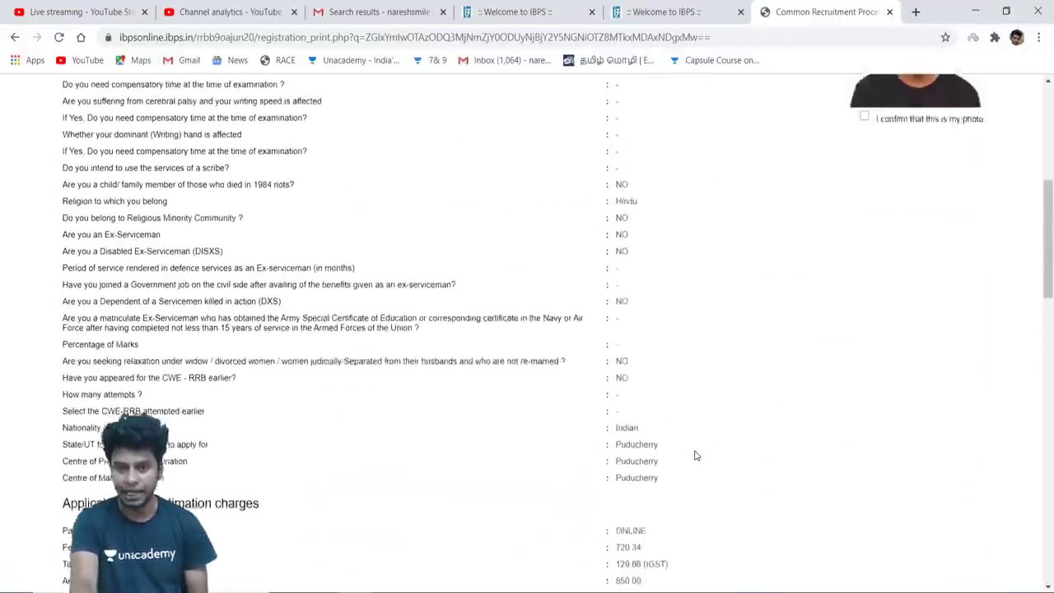
scroll(694, 455, up, 1)
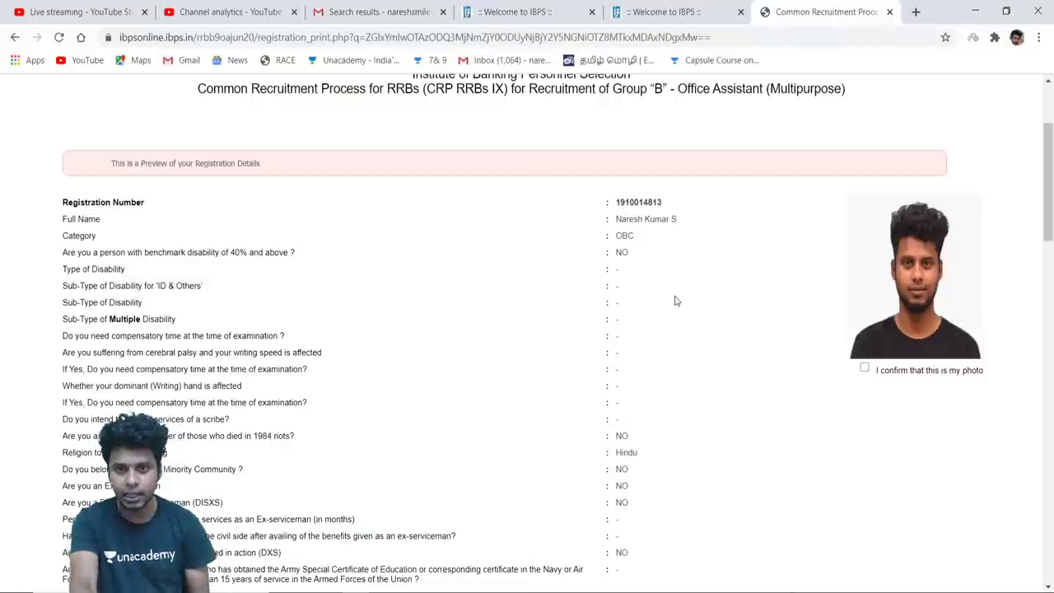
scroll(674, 280, down, 1)
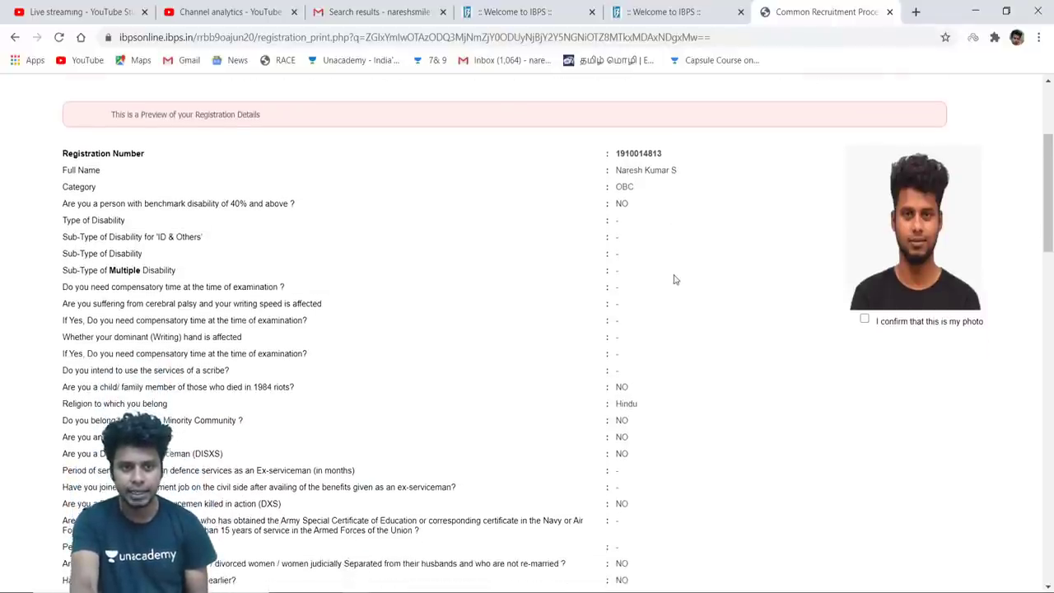
scroll(675, 279, down, 6)
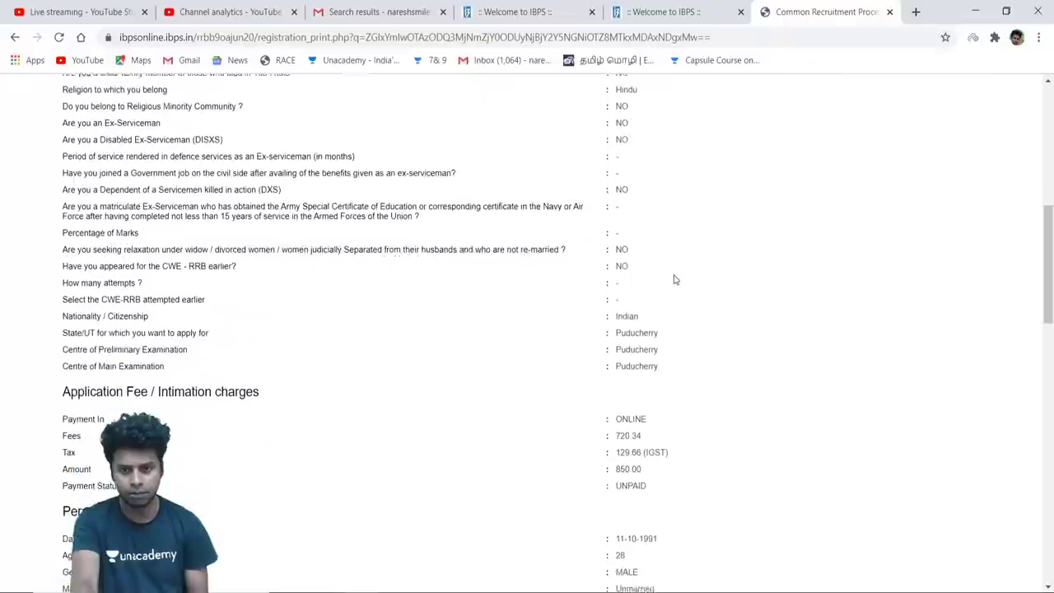
scroll(674, 280, down, 3)
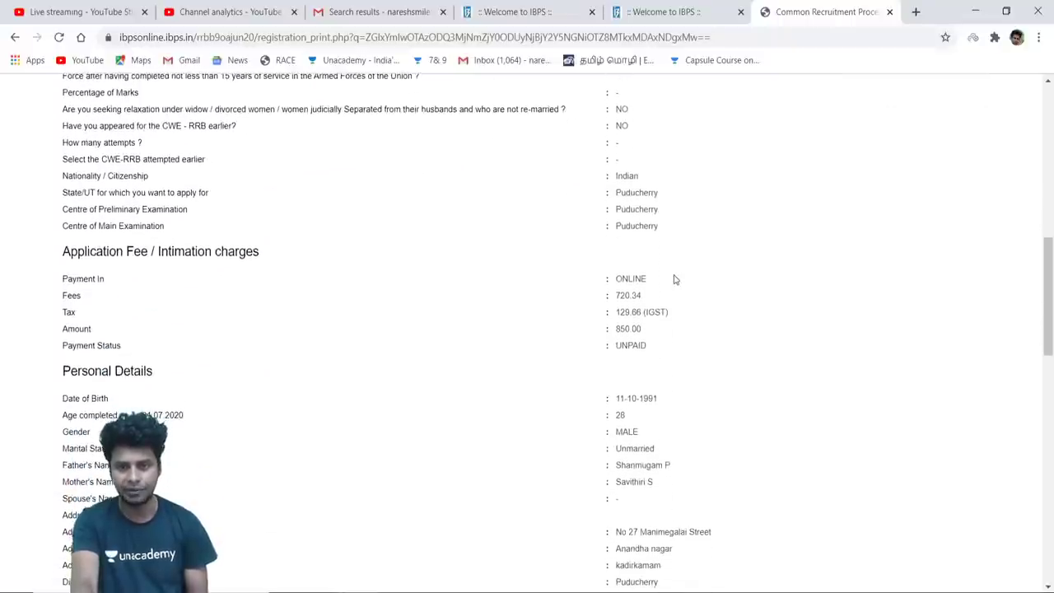
scroll(674, 280, down, 4)
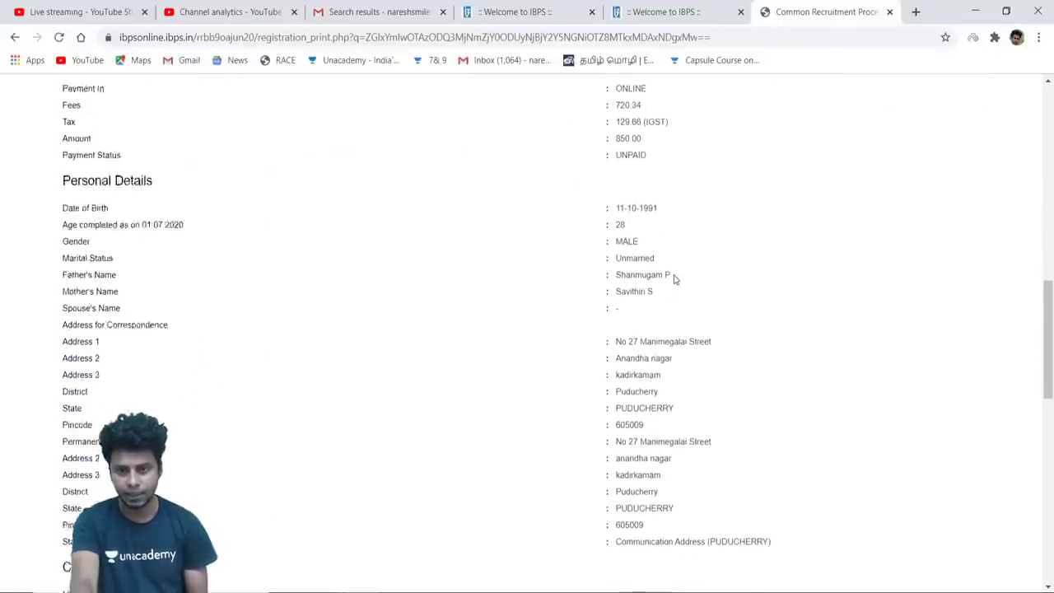
scroll(674, 280, down, 3)
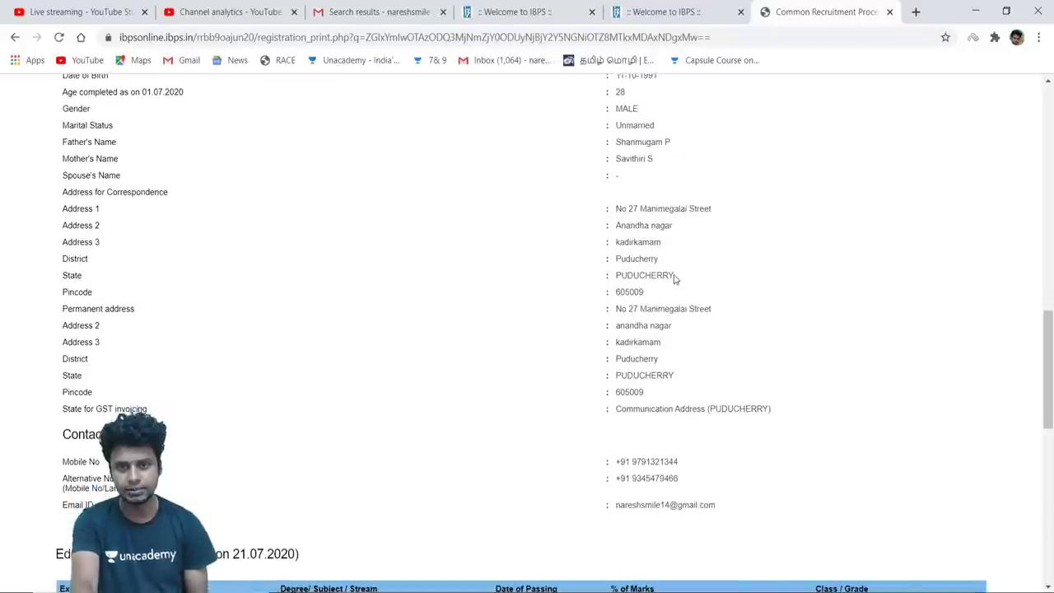
scroll(674, 280, down, 4)
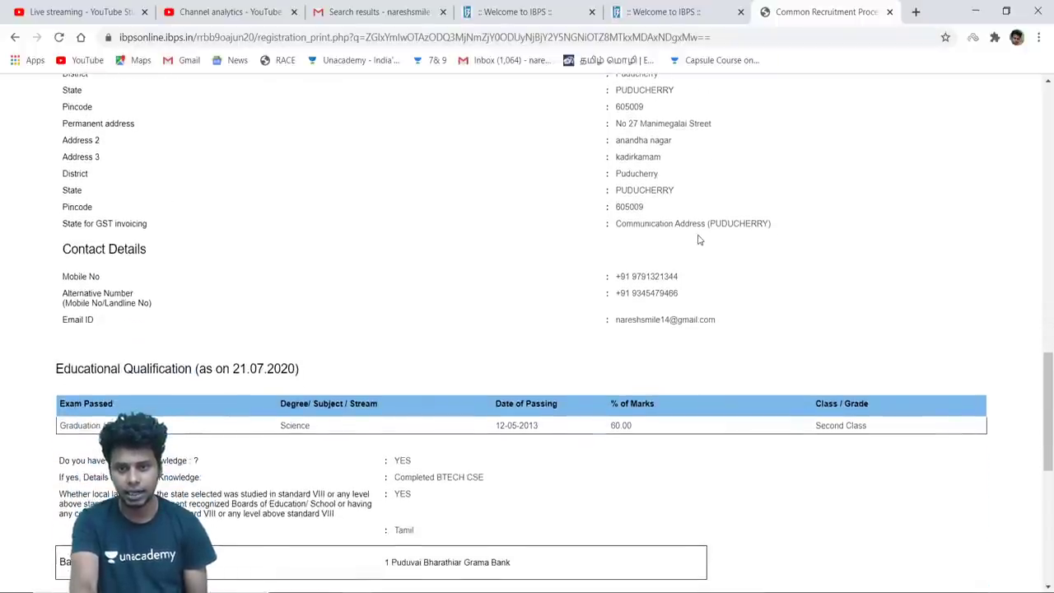
scroll(698, 239, down, 1)
scroll(698, 240, down, 3)
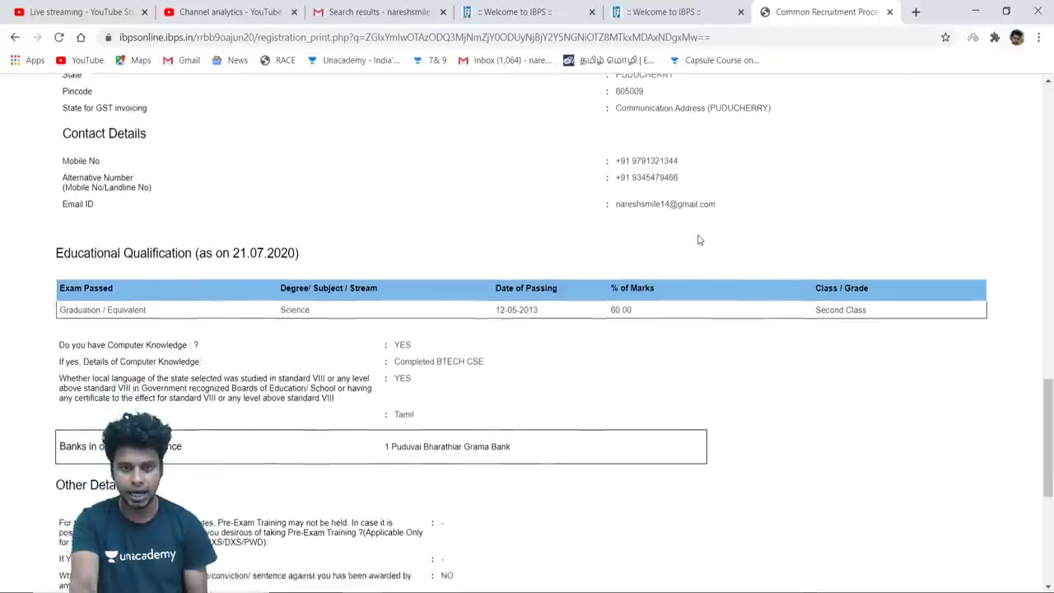
scroll(554, 342, down, 1)
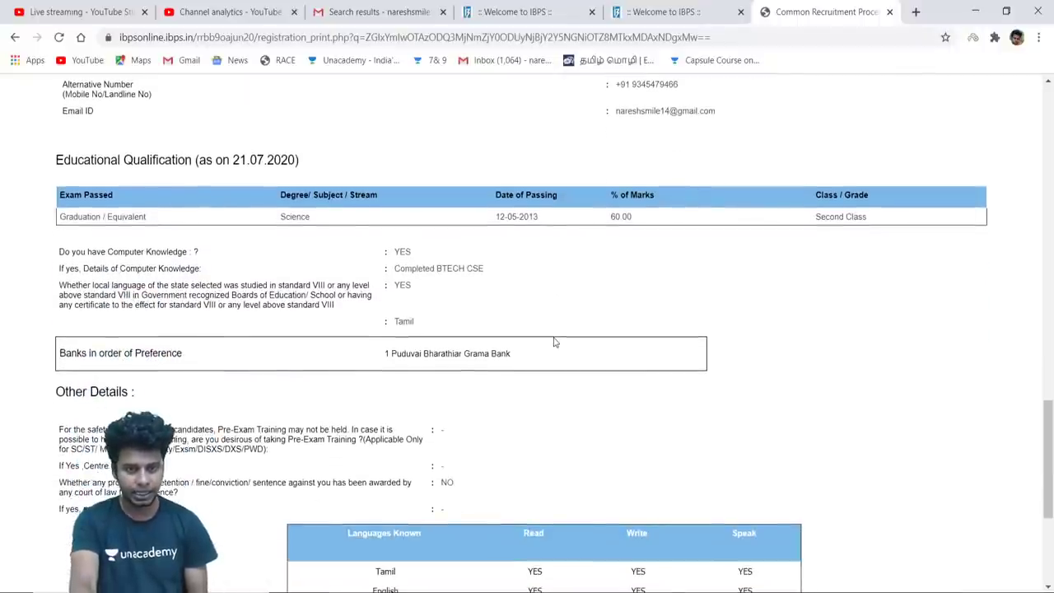
scroll(554, 341, down, 1)
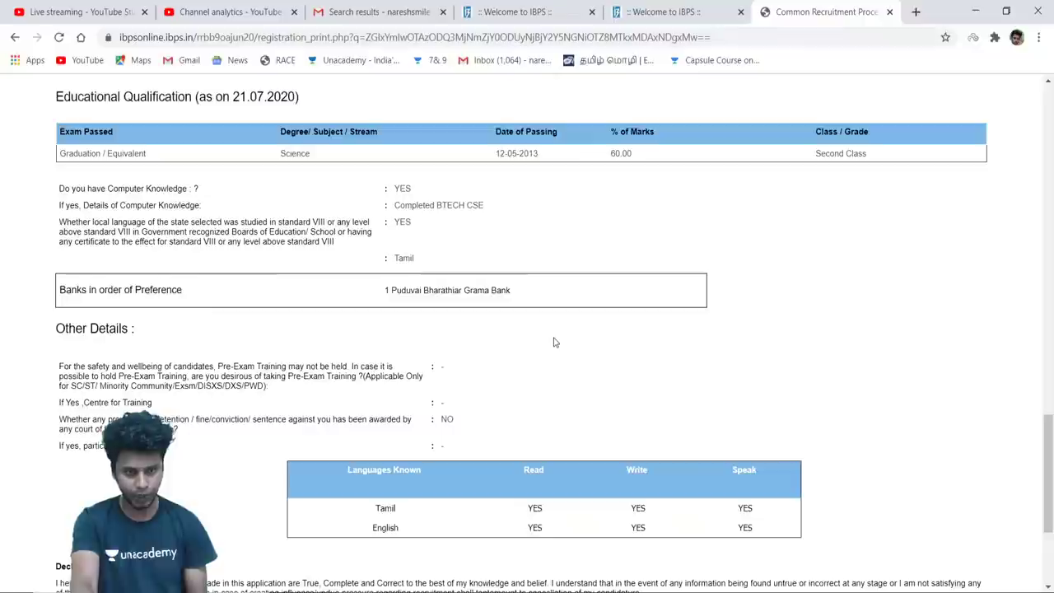
scroll(554, 341, up, 20)
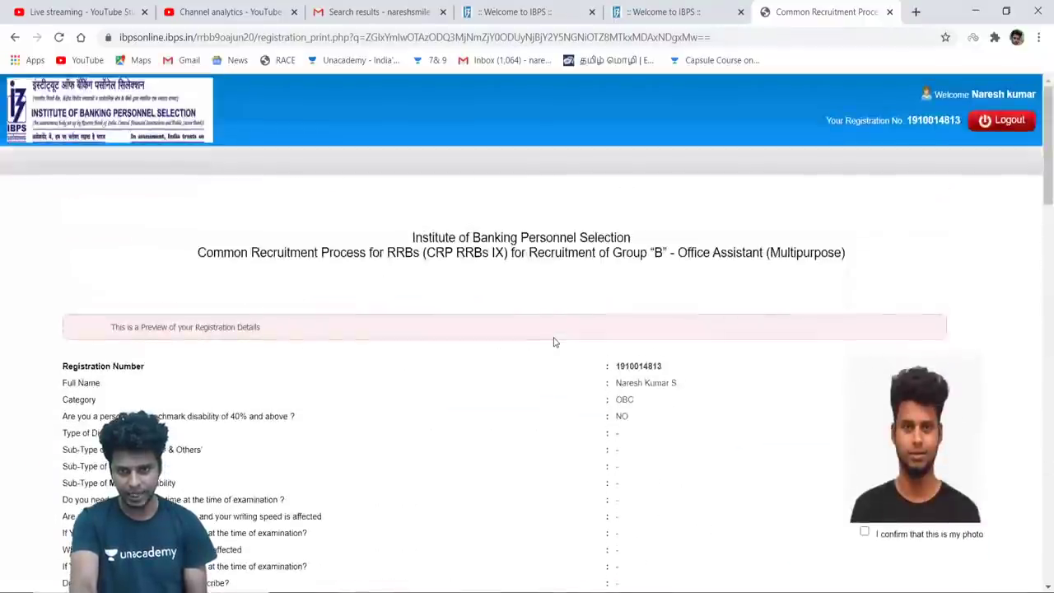
scroll(554, 342, down, 3)
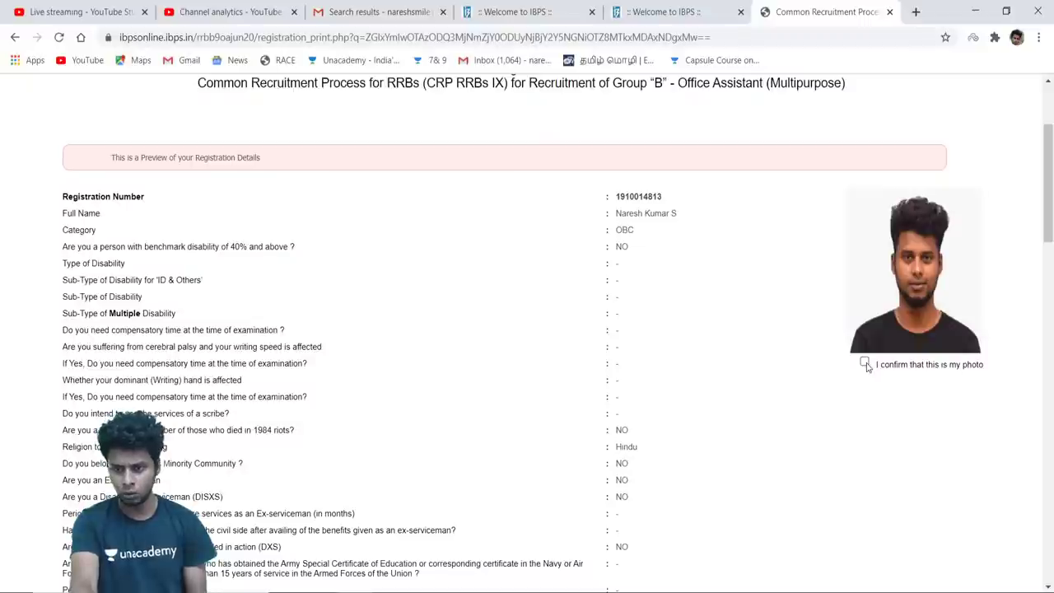
Confirm the photo and signature, then Final Submit the application and accept the no-edits warning
click(864, 364)
scroll(684, 396, down, 15)
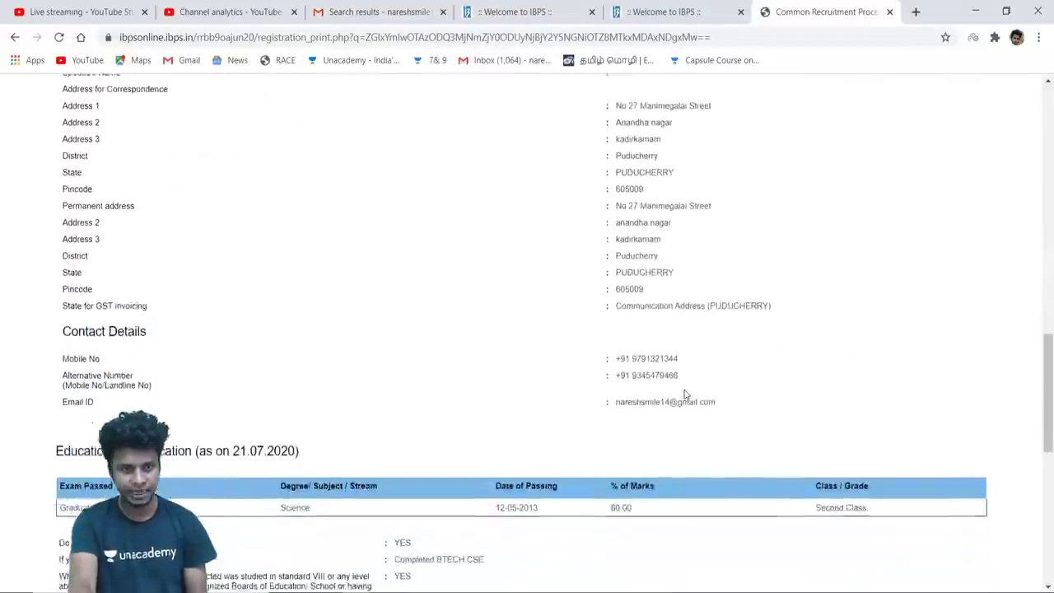
scroll(684, 395, down, 3)
scroll(477, 388, down, 1)
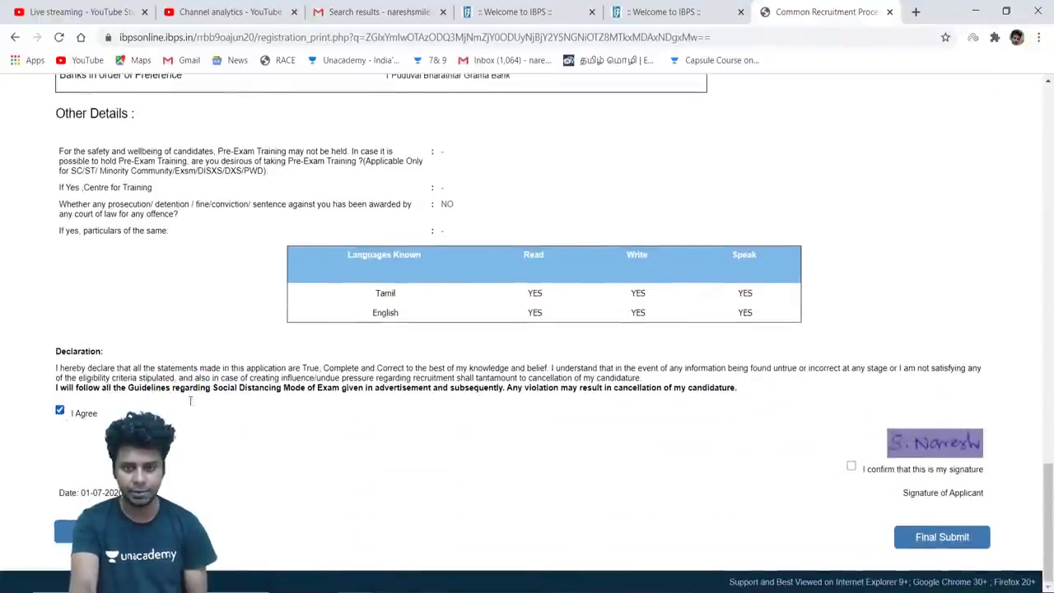
click(852, 471)
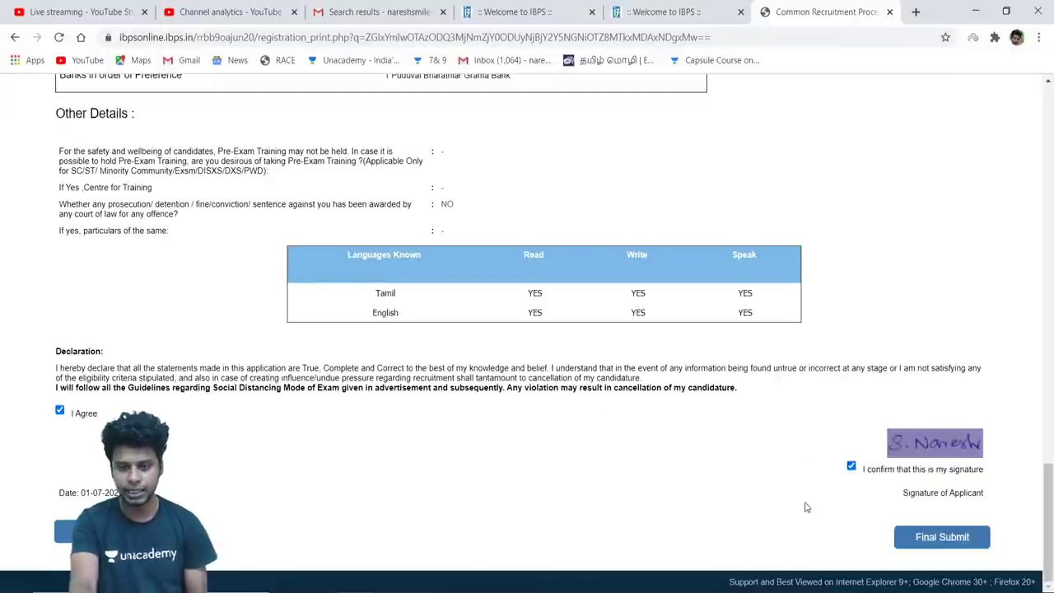
click(935, 541)
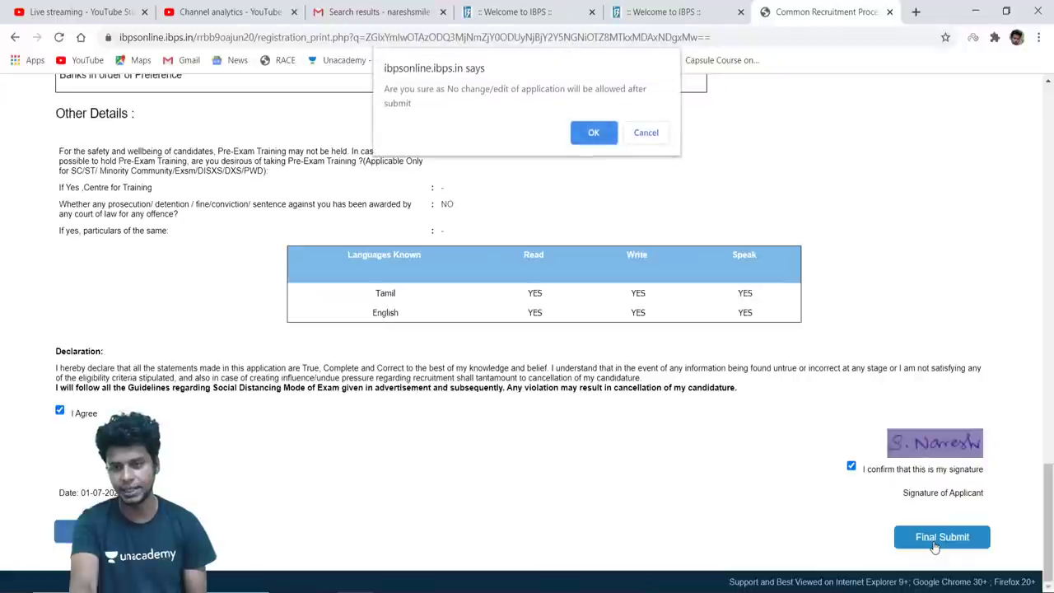
click(596, 137)
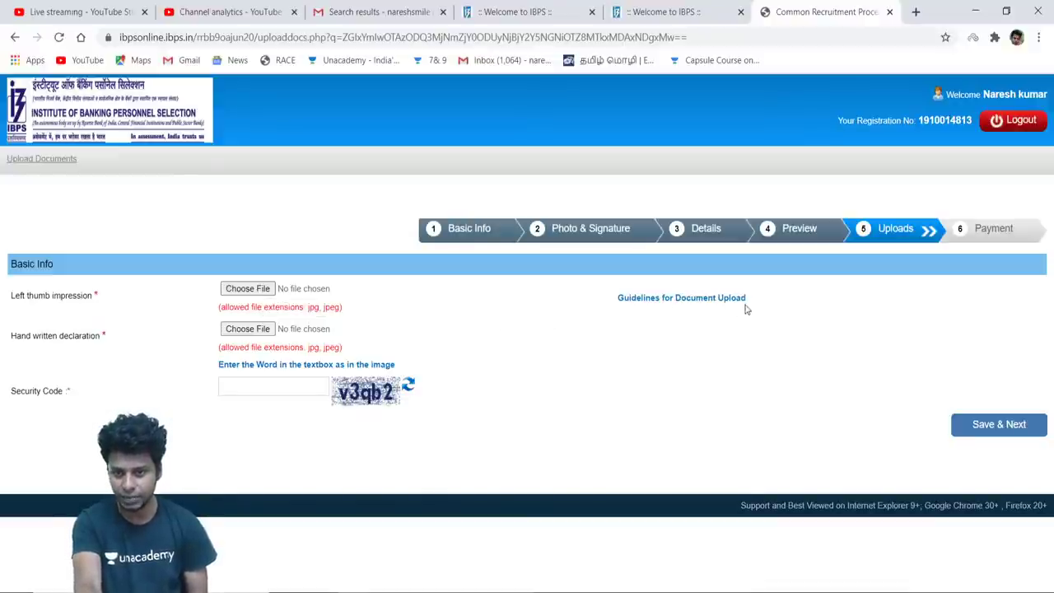
Upload Lthumb.jpg as the left thumb impression and accept the preview
click(248, 289)
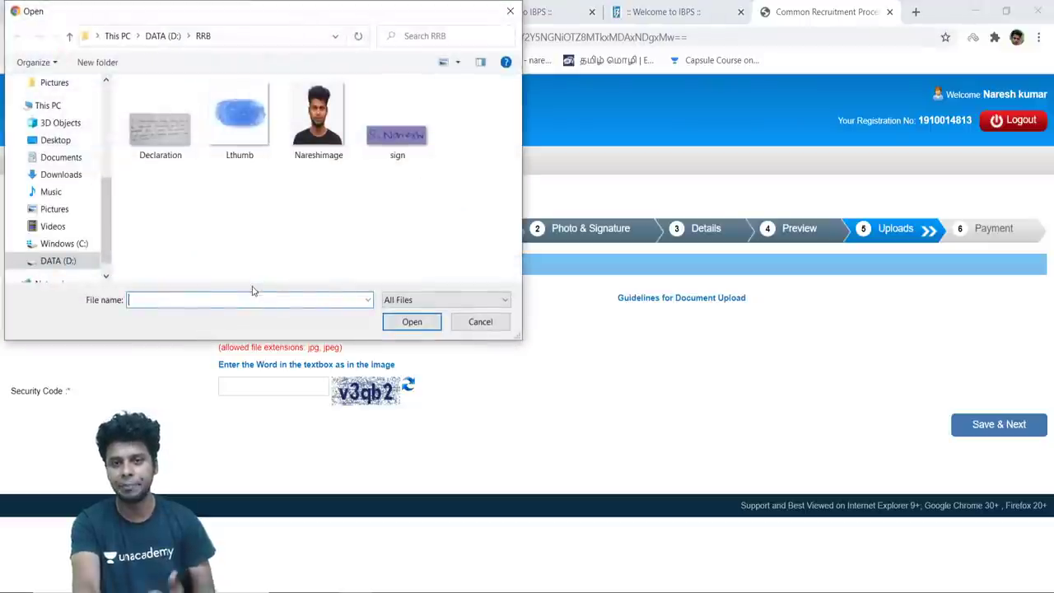
click(254, 138)
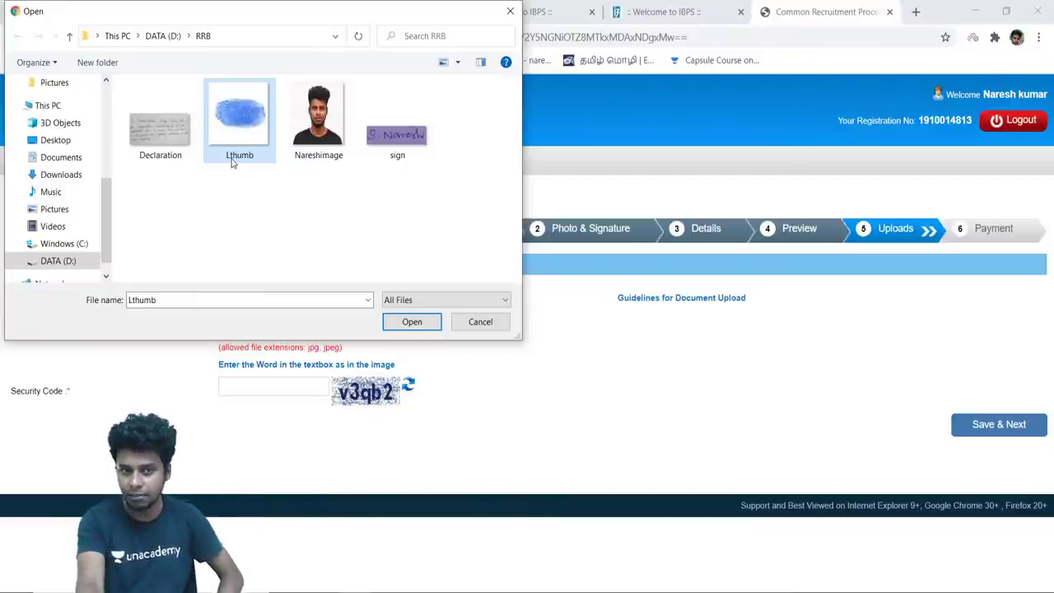
click(412, 322)
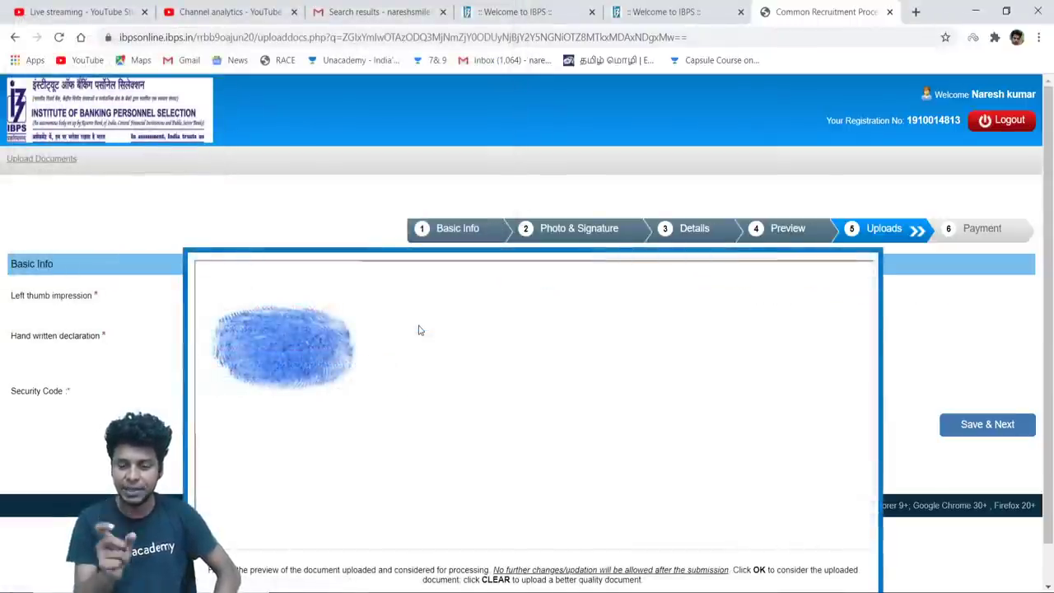
scroll(567, 377, down, 1)
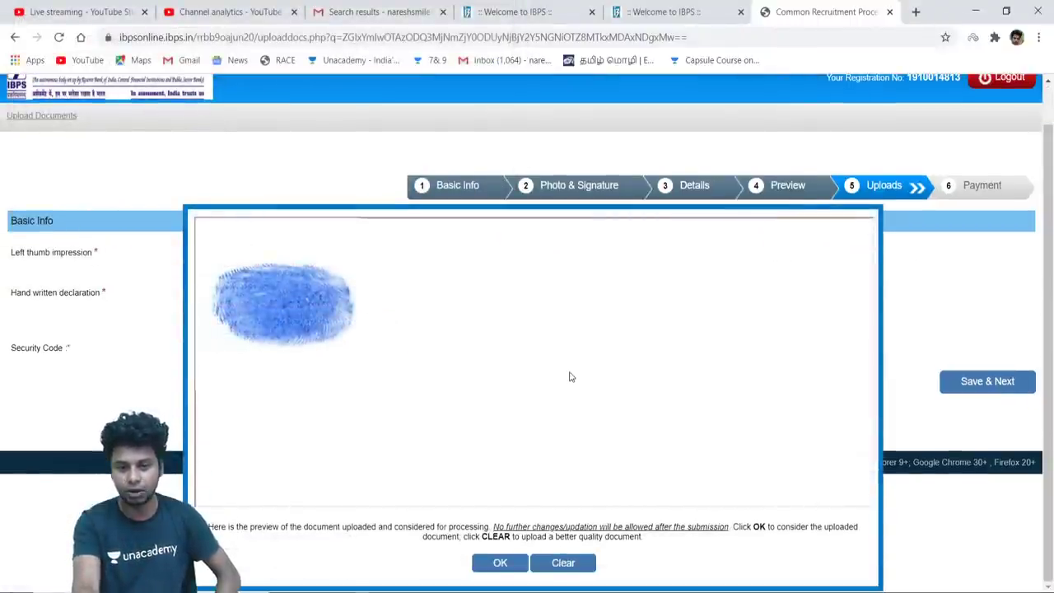
click(498, 563)
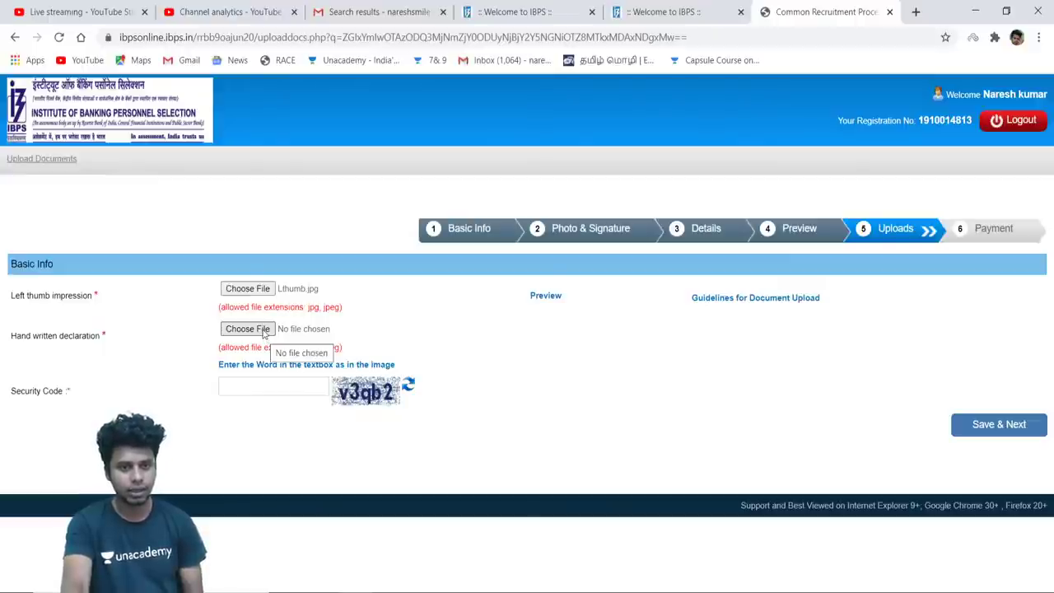
Upload Declaration.jpg as the handwritten declaration and confirm its preview
click(264, 334)
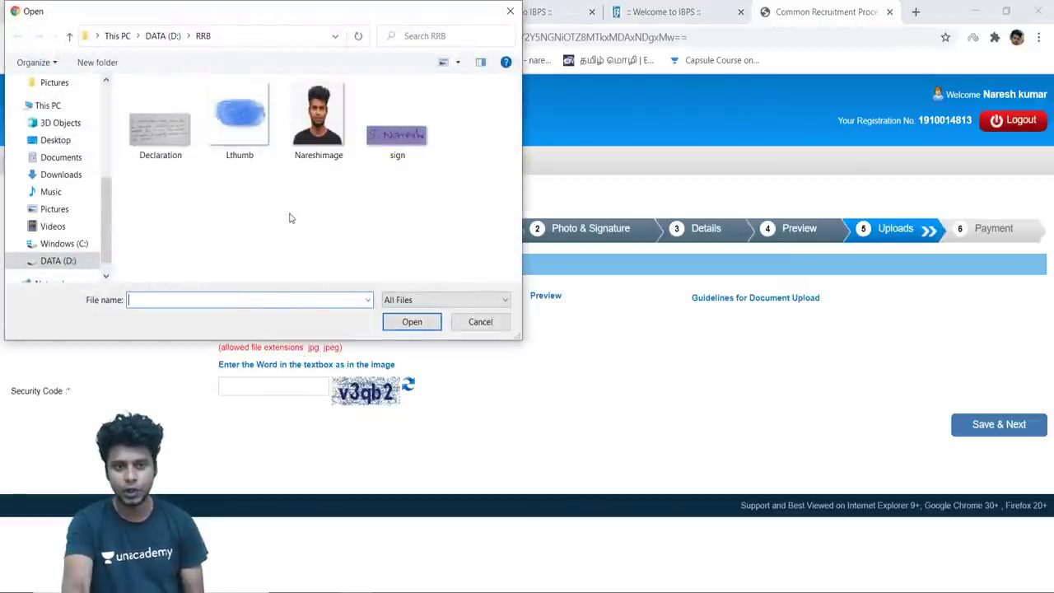
click(507, 12)
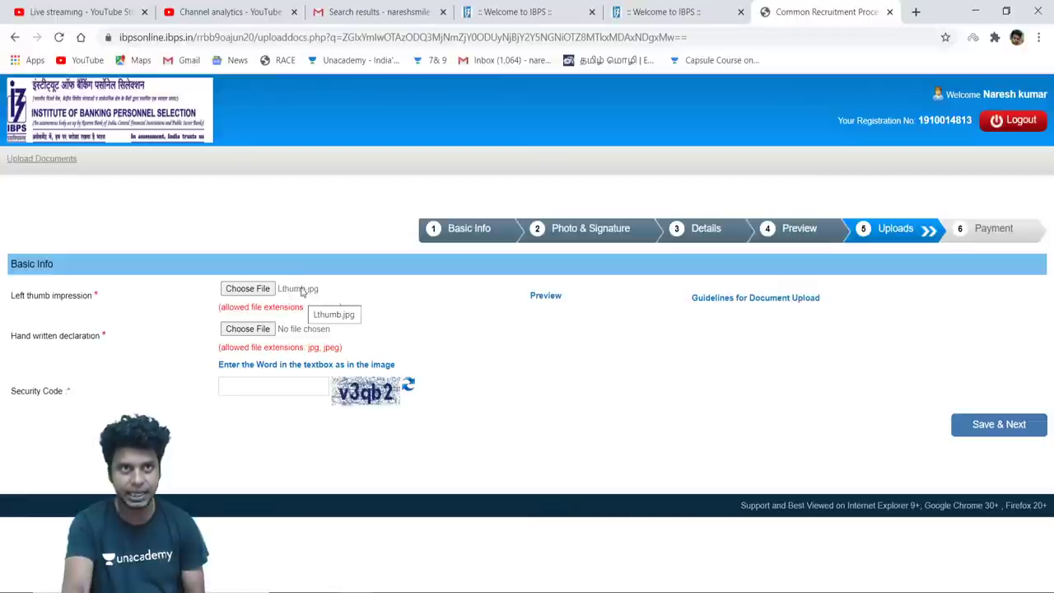
click(256, 330)
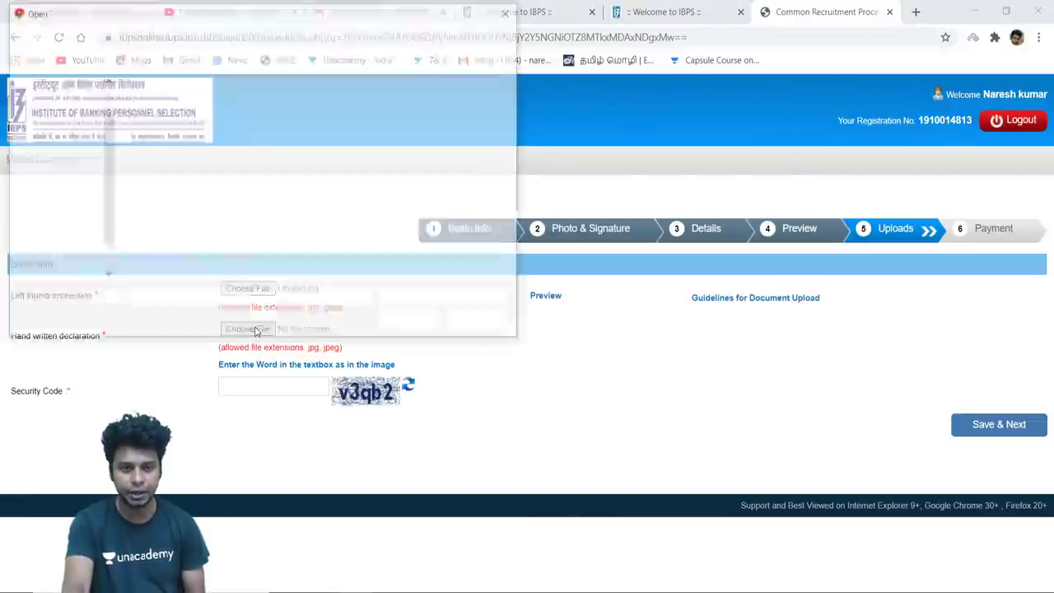
click(179, 140)
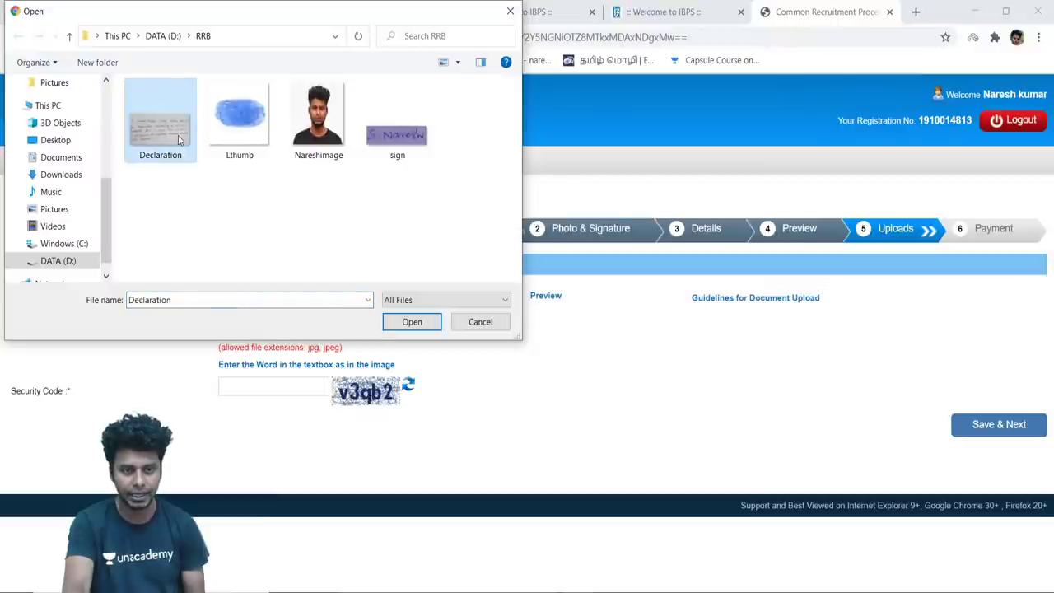
click(429, 321)
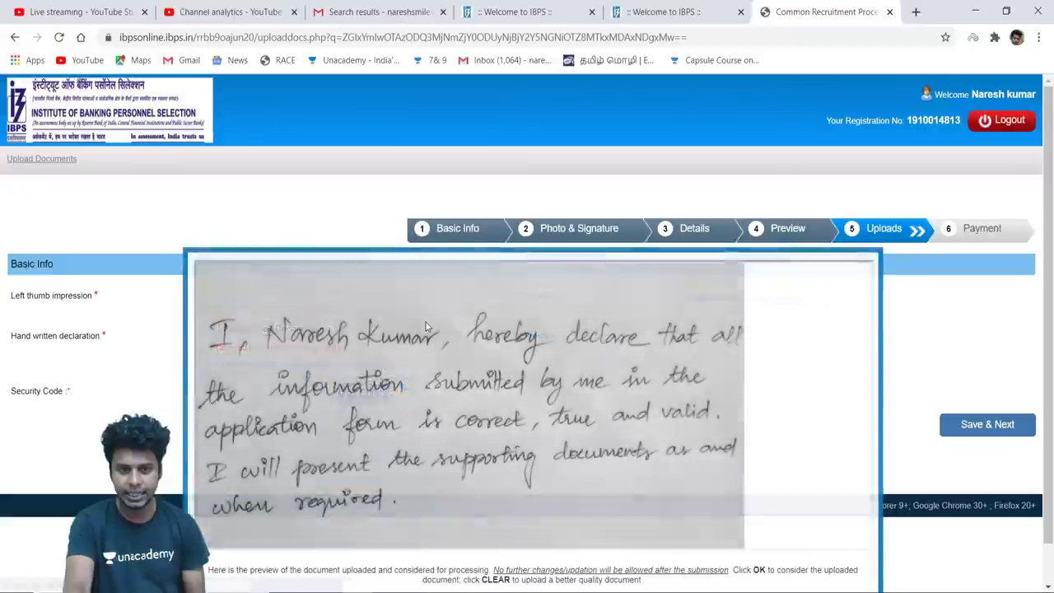
scroll(490, 370, down, 1)
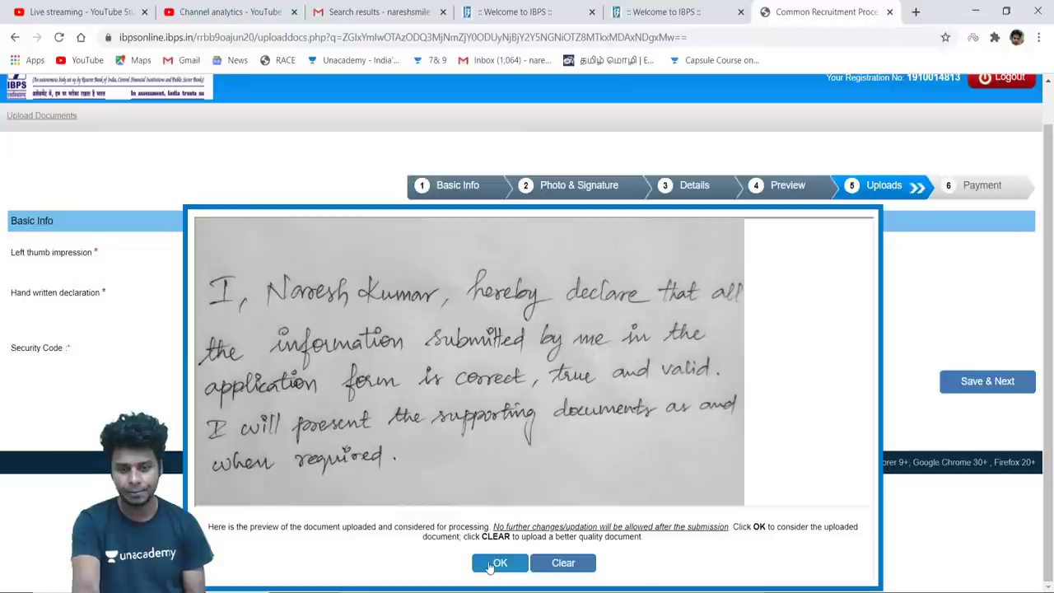
click(498, 563)
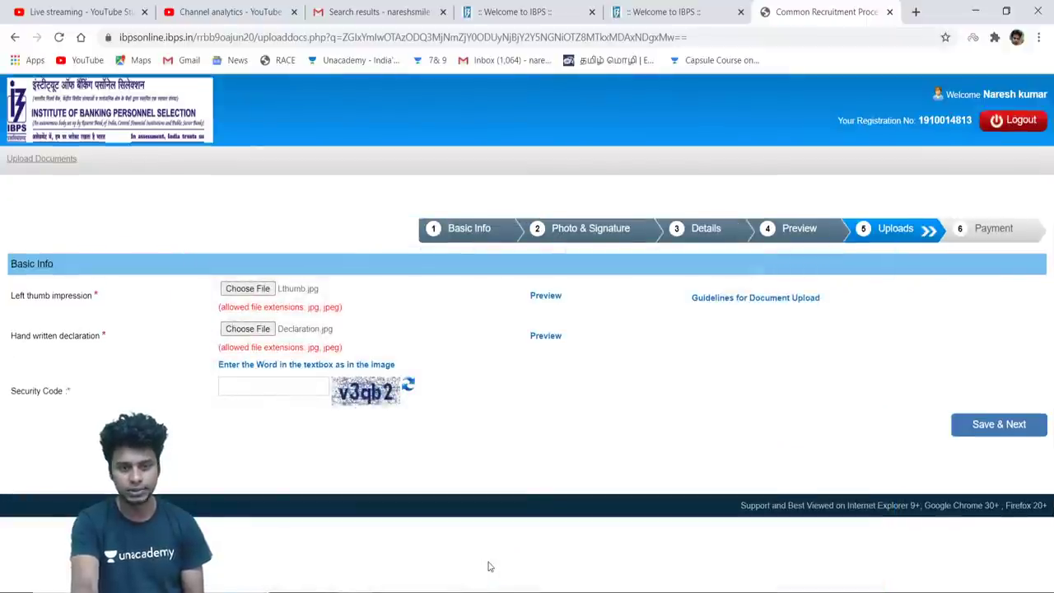
Enter the captcha security code, save the uploads, and confirm the final-submit warning
click(277, 387)
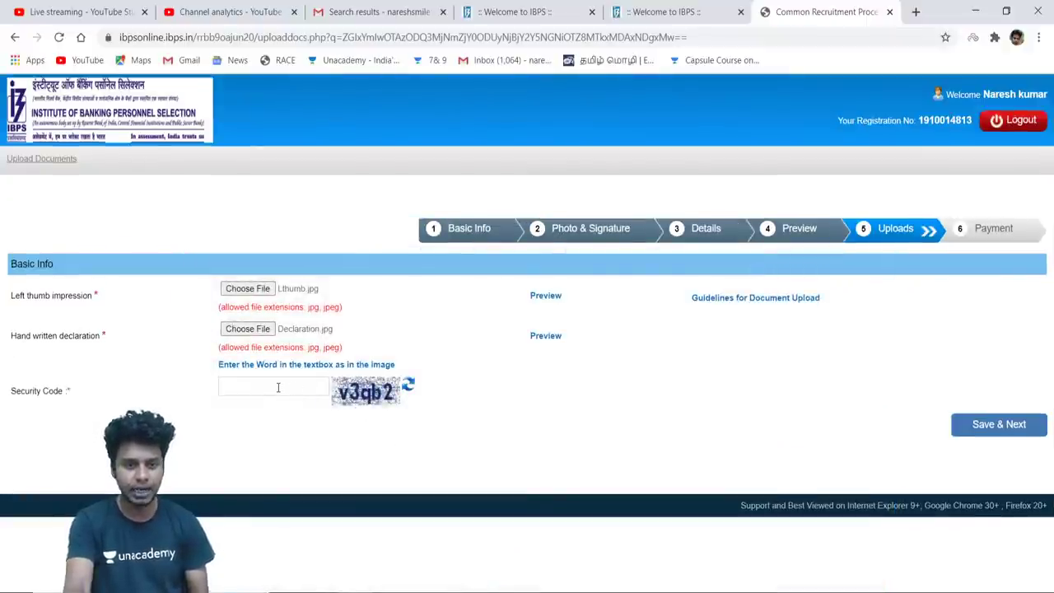
text(v)
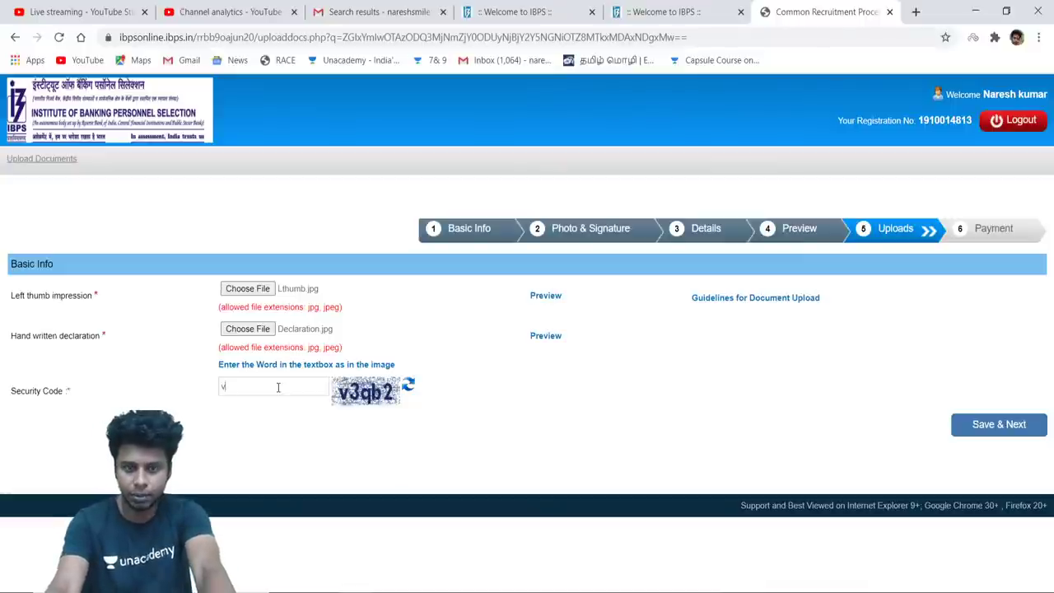
text(3q)
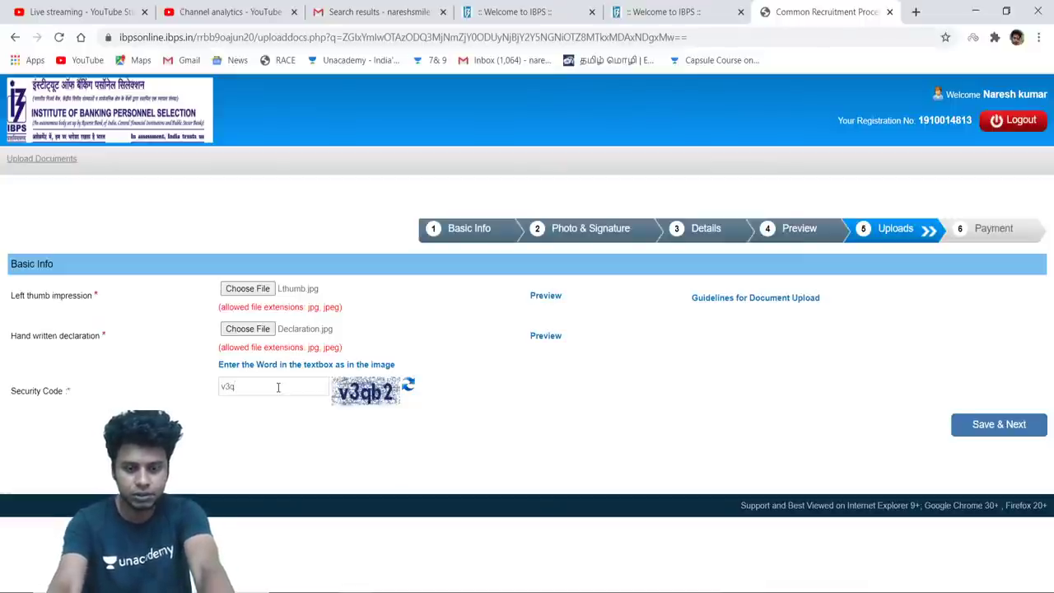
text(b2)
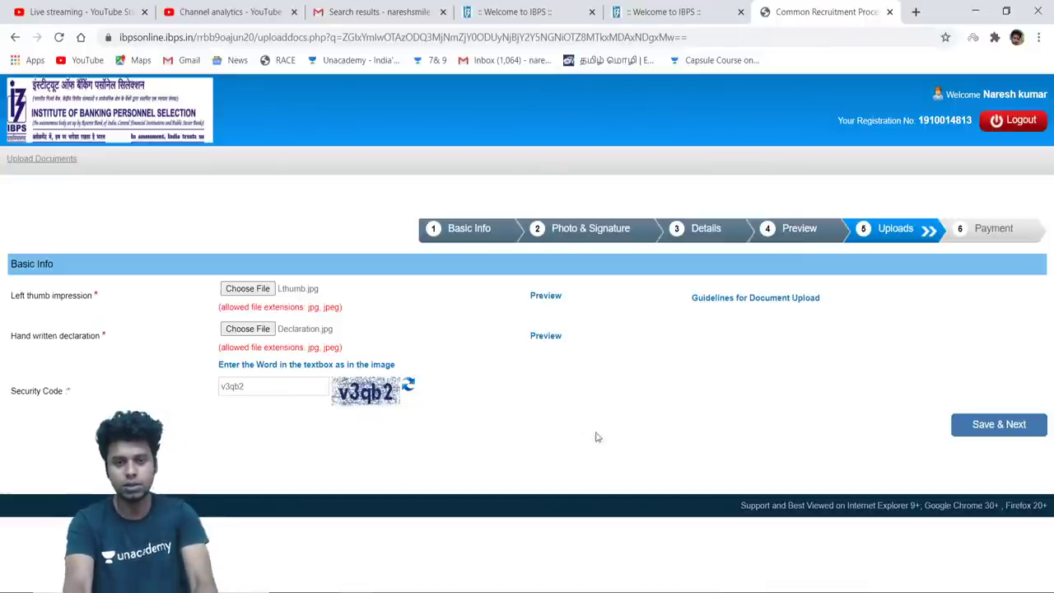
click(975, 435)
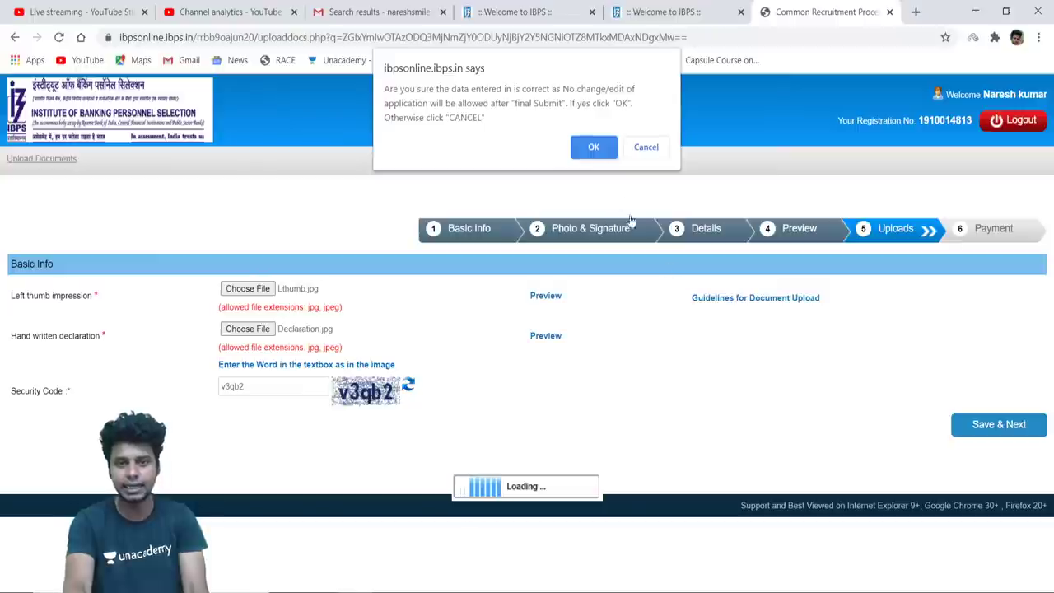
click(594, 148)
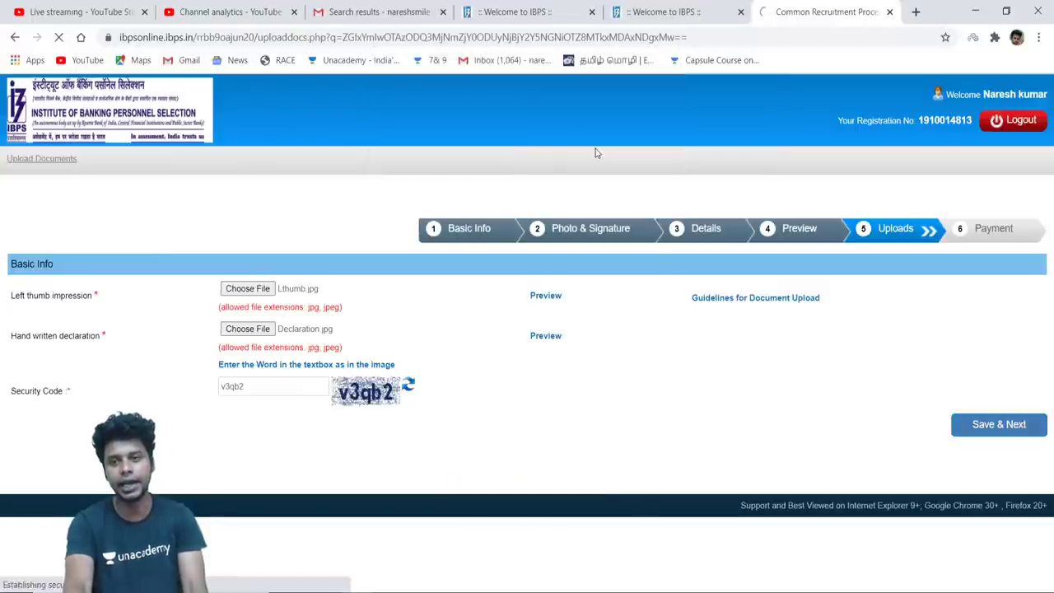
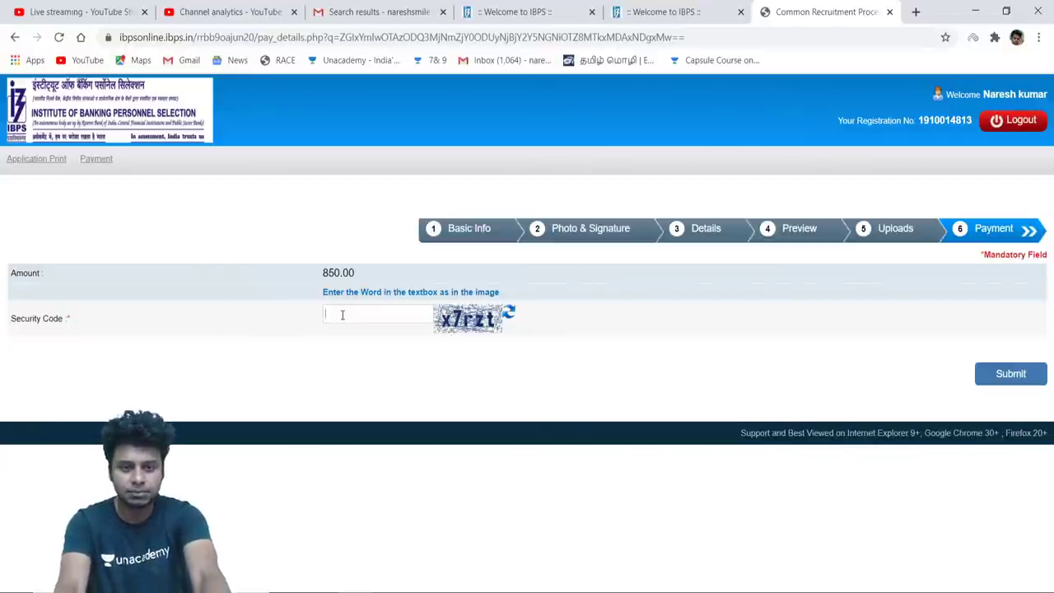
Enter the captcha security code and submit the ₹850.00 fee step, confirming the submission
text(x7)
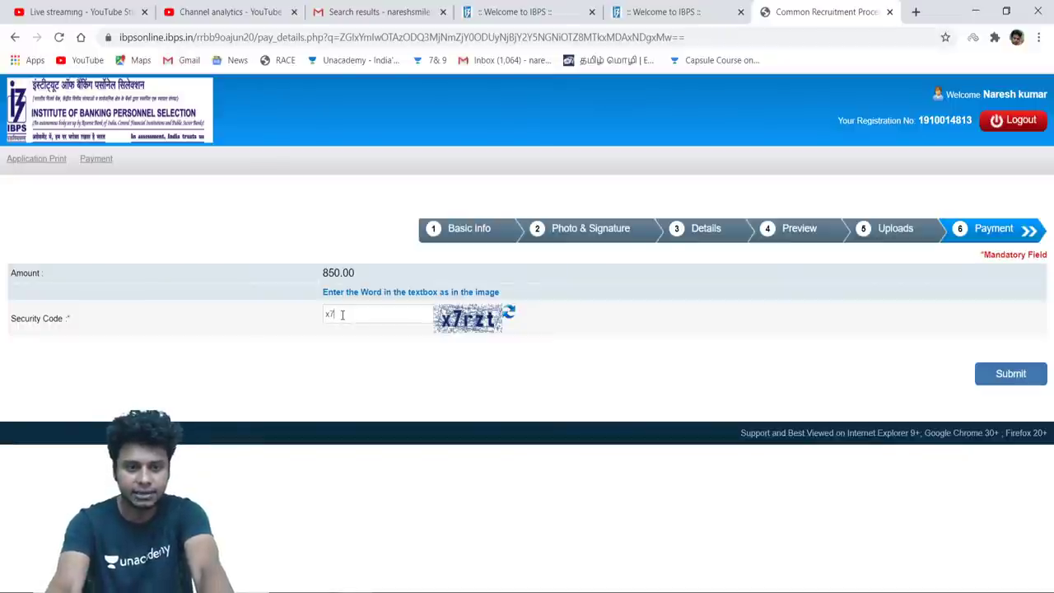
text(rz)
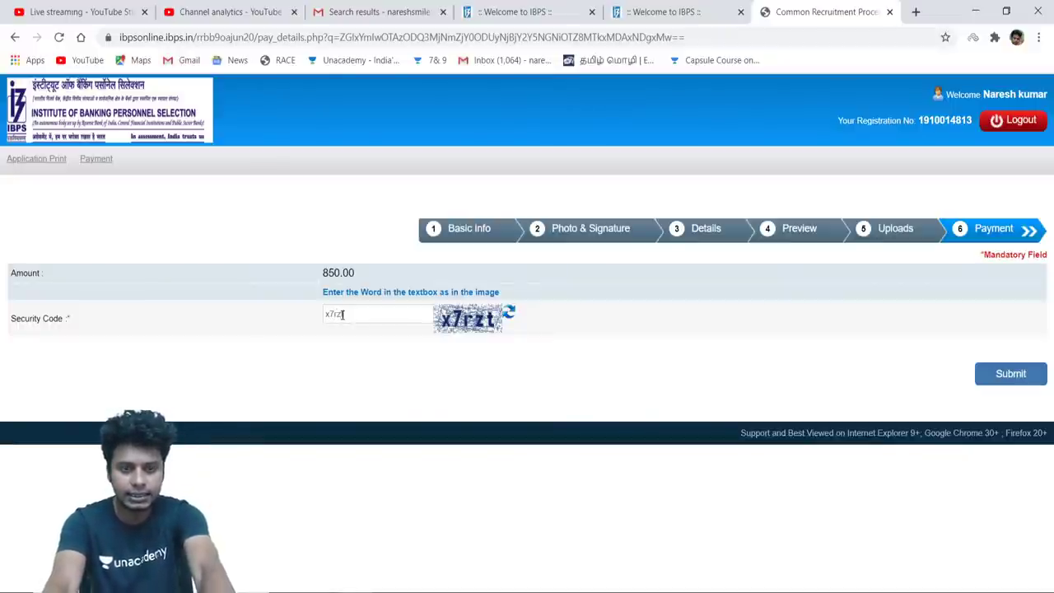
text(t)
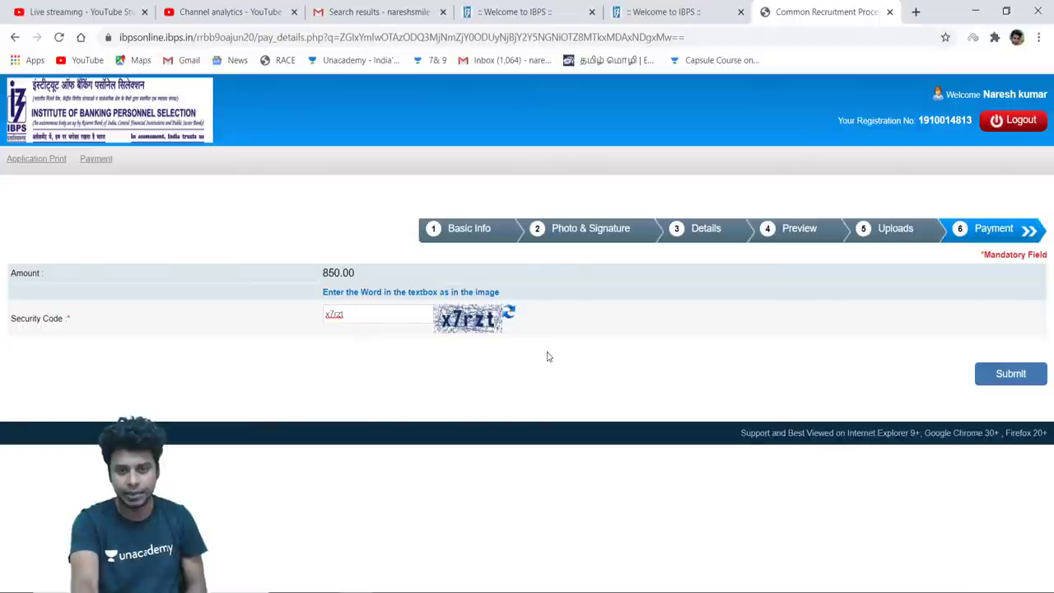
click(1005, 383)
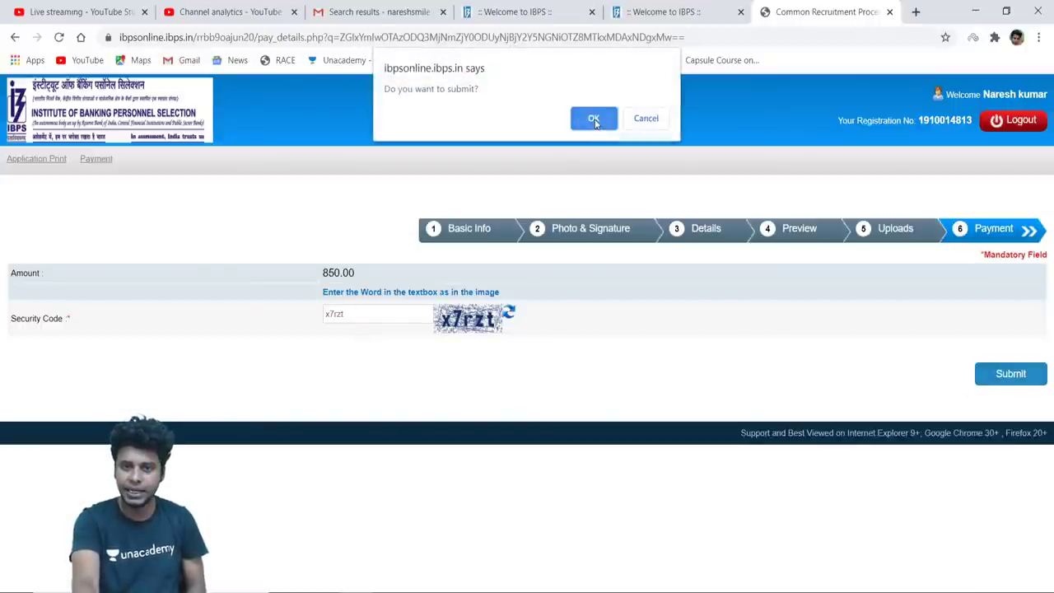
click(594, 119)
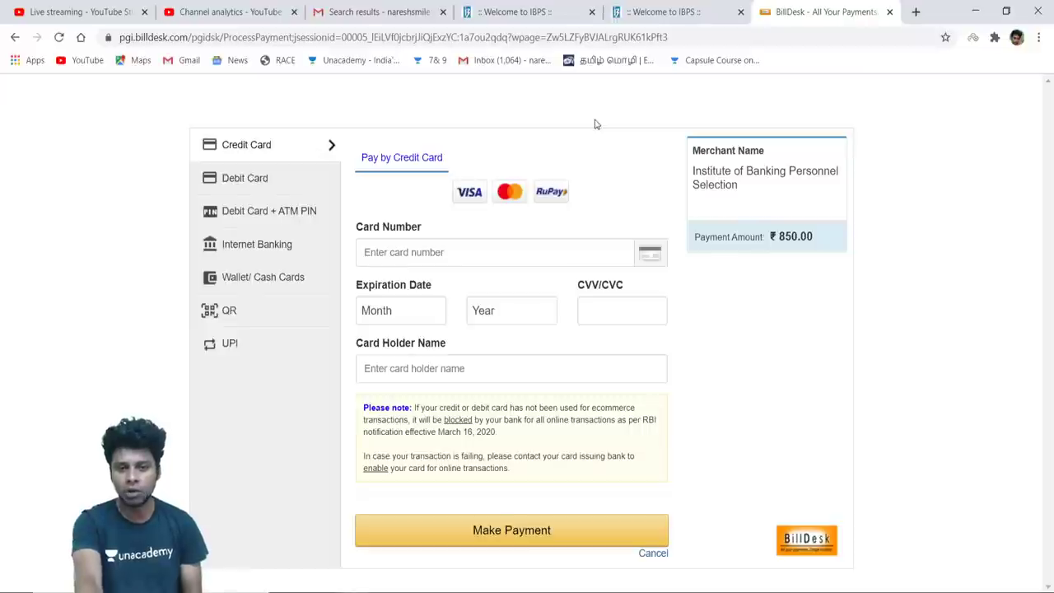
Compare the Credit Card and Debit Card payment forms
click(471, 252)
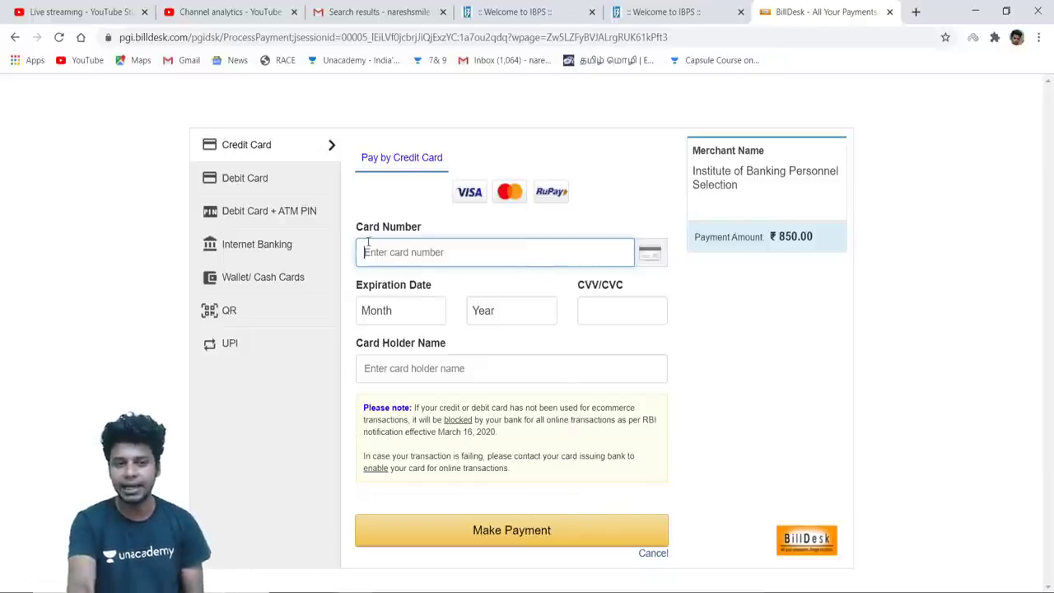
click(261, 181)
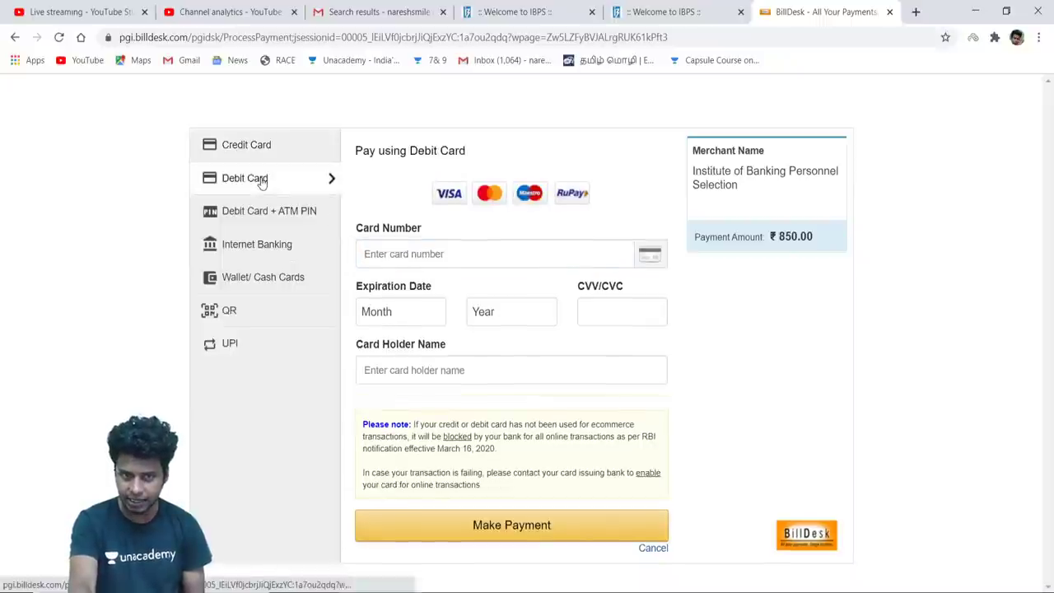
click(258, 152)
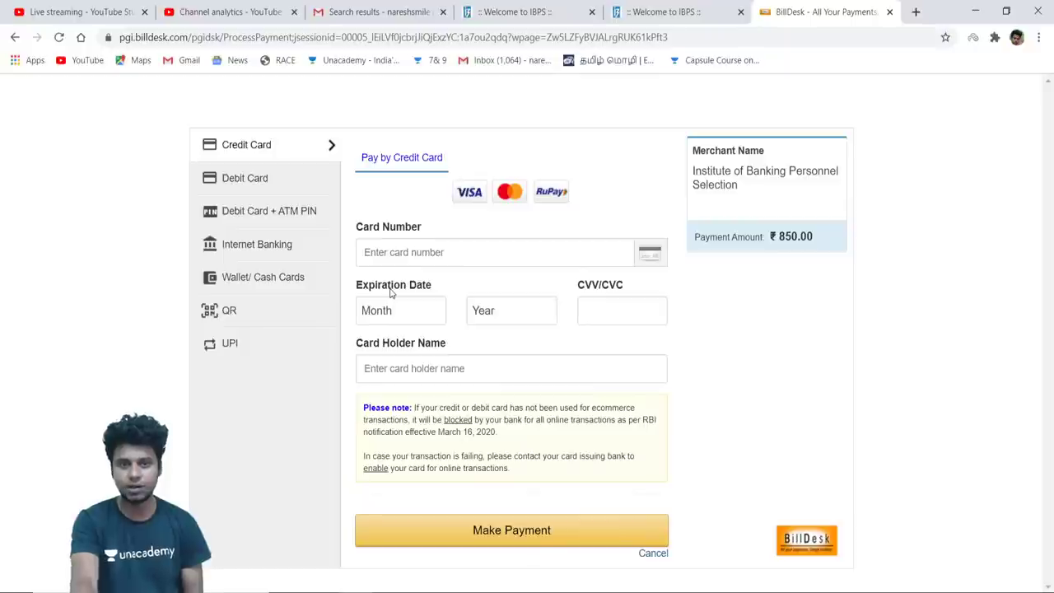
click(297, 177)
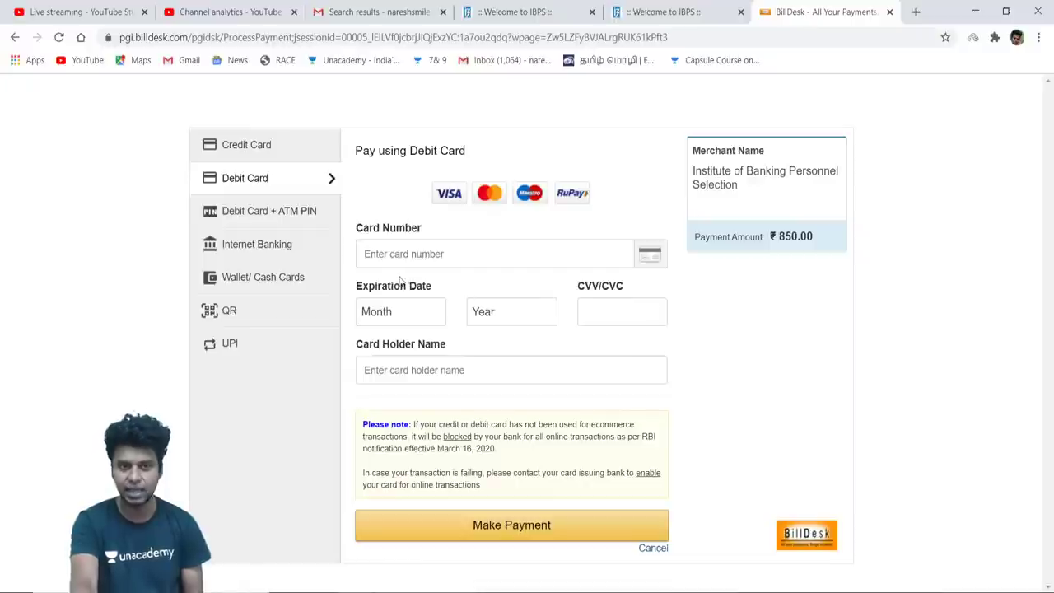
Review Debit Card + ATM PIN, Internet Banking, Wallet, QR and UPI options, then settle on Debit Card
click(303, 224)
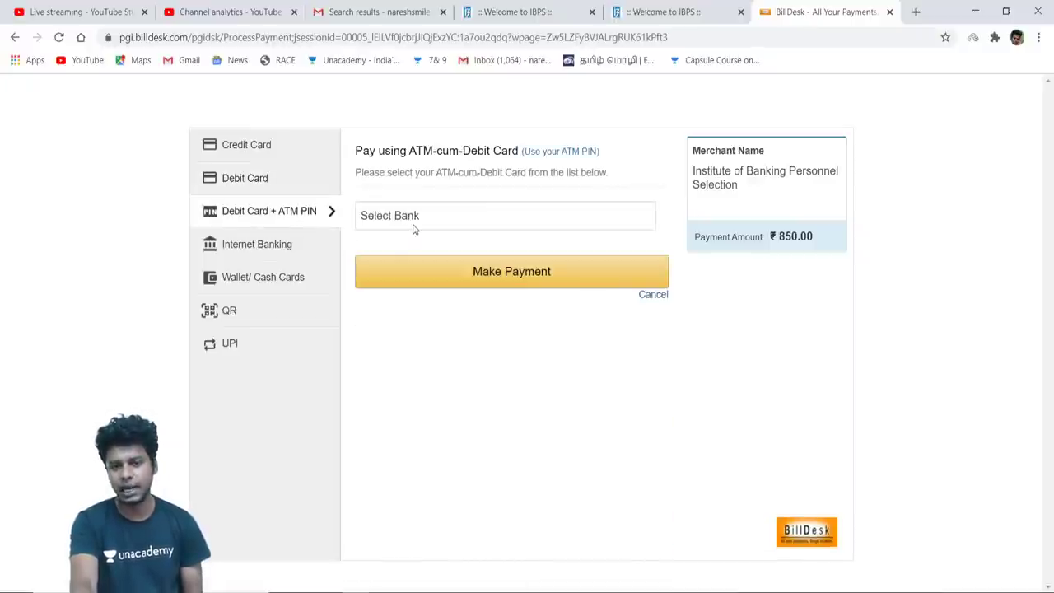
click(259, 259)
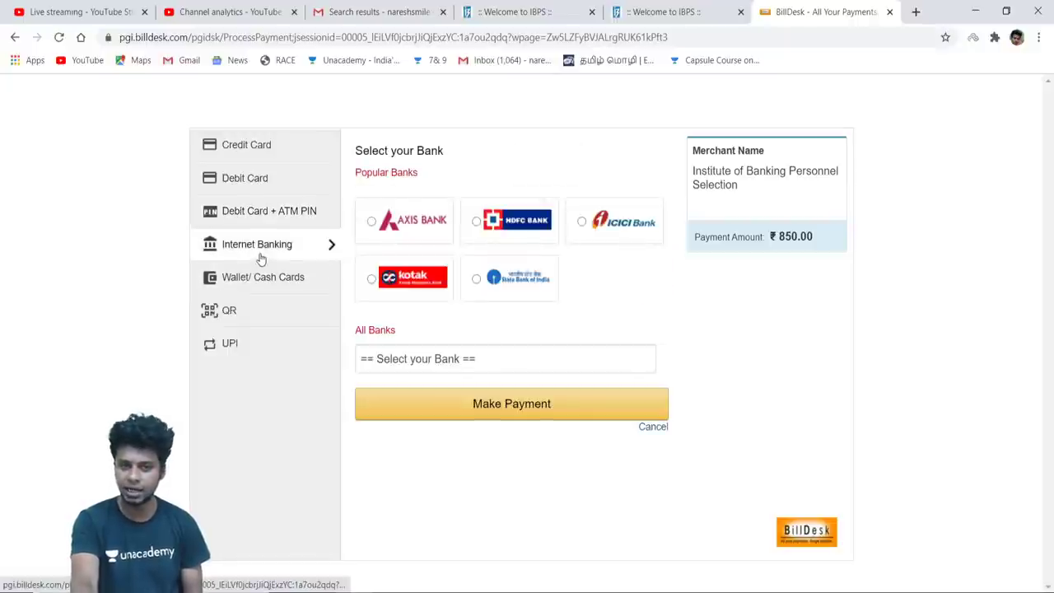
click(265, 278)
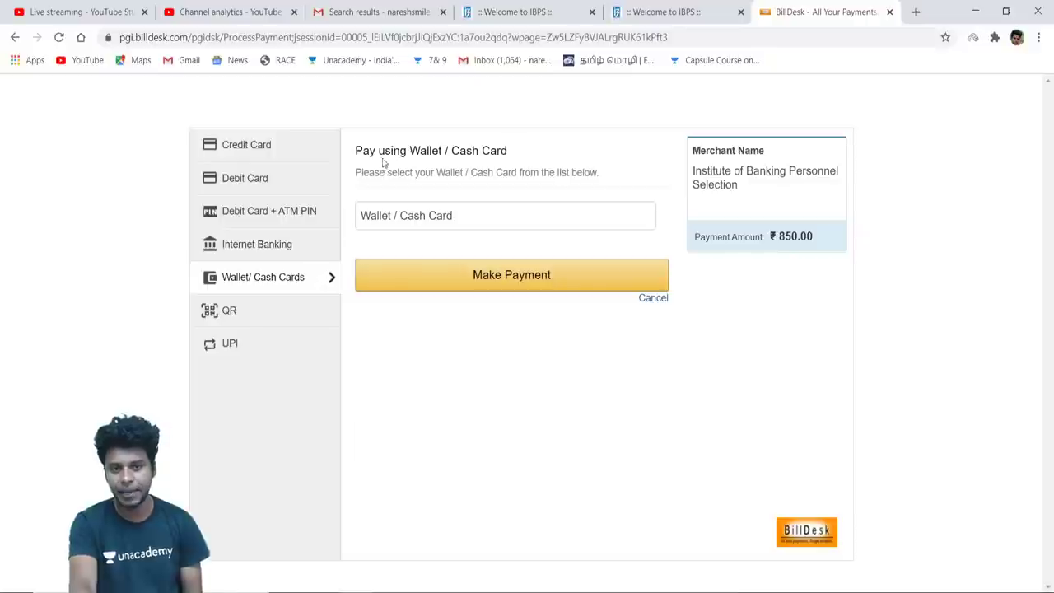
click(288, 313)
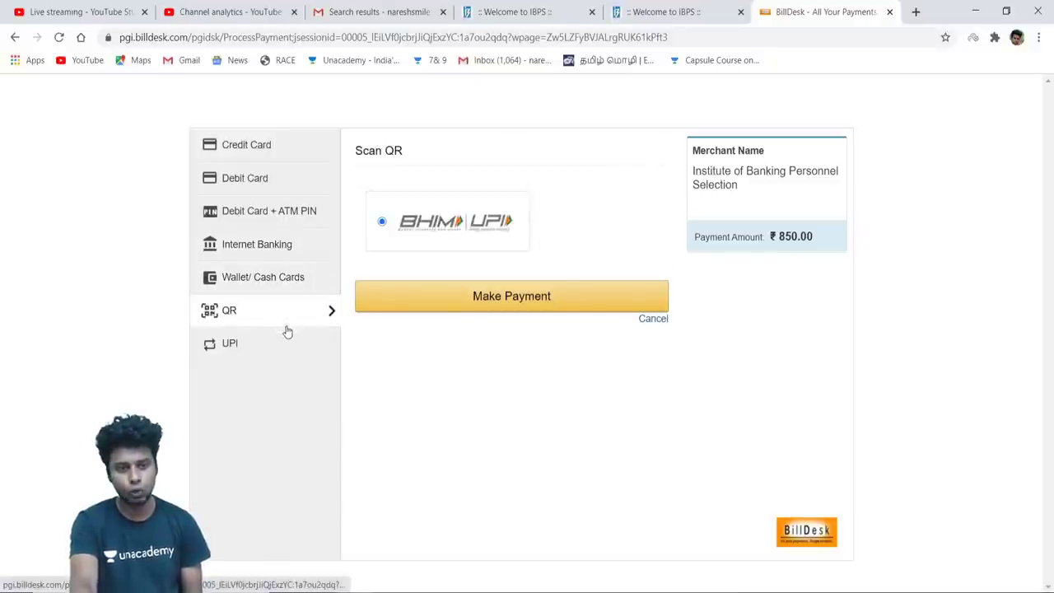
click(287, 343)
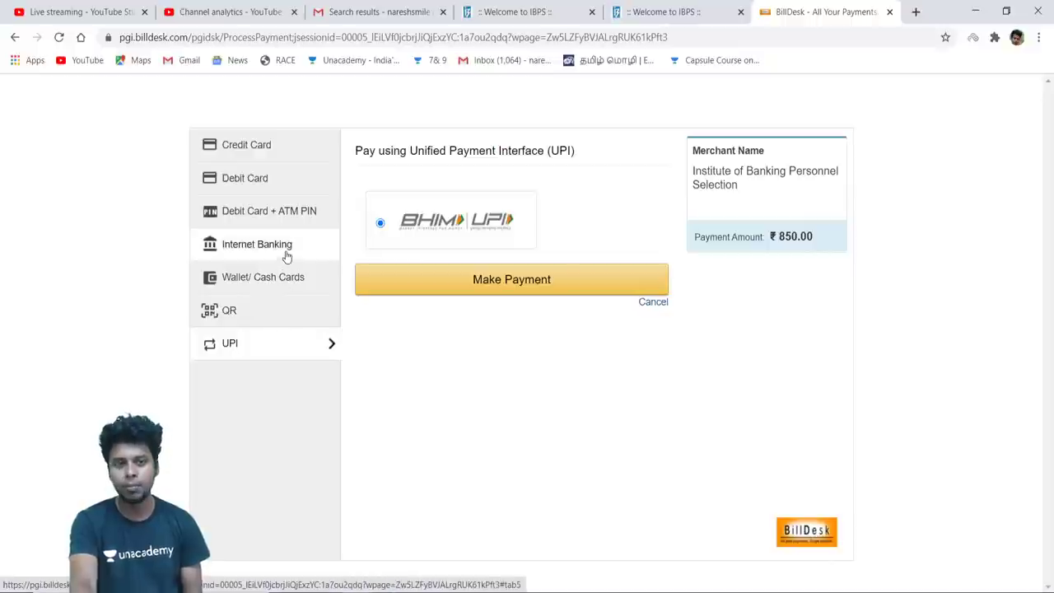
click(291, 178)
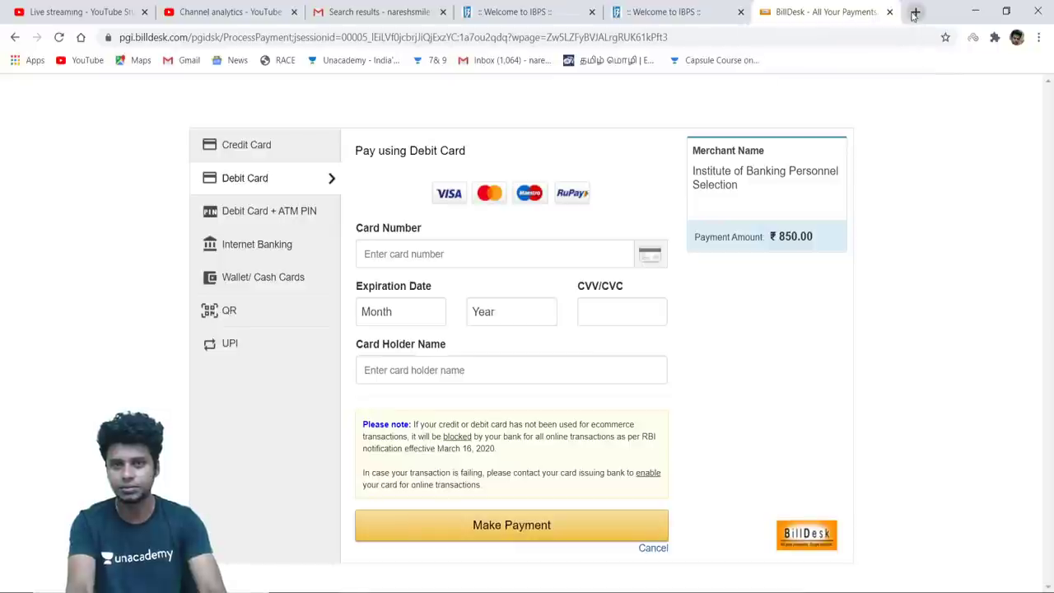
Open the RRB recruitment advertisement PDF from the IBPS home page
click(550, 7)
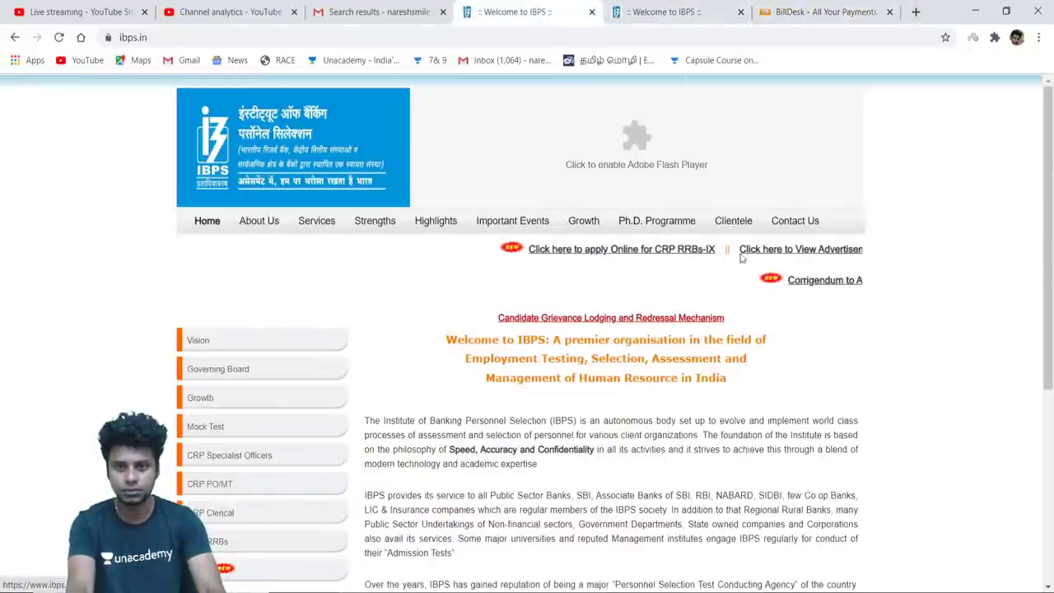
click(763, 254)
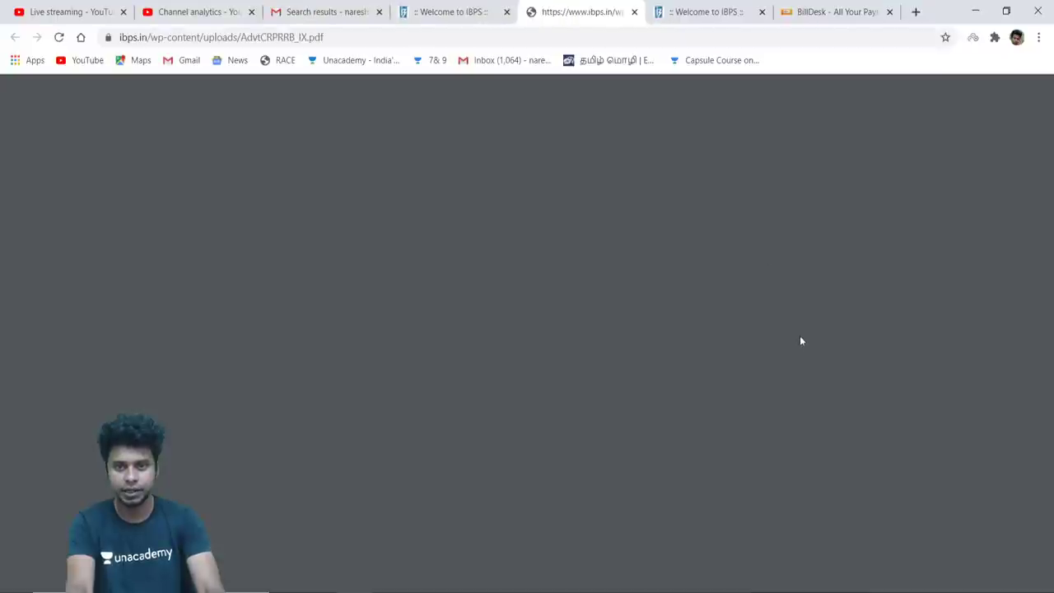
scroll(800, 340, down, 20)
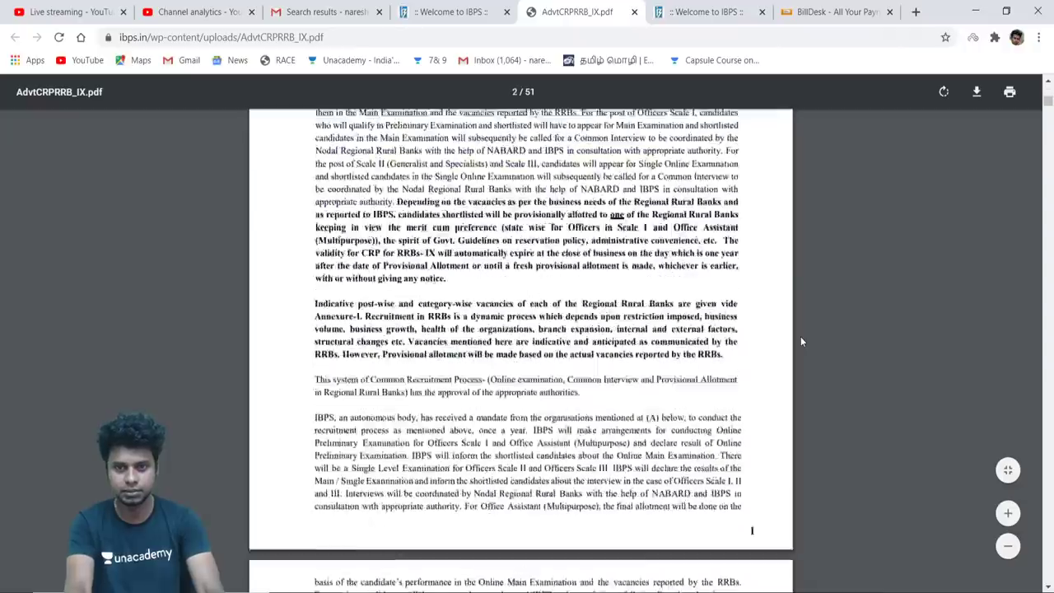
scroll(801, 336, down, 10)
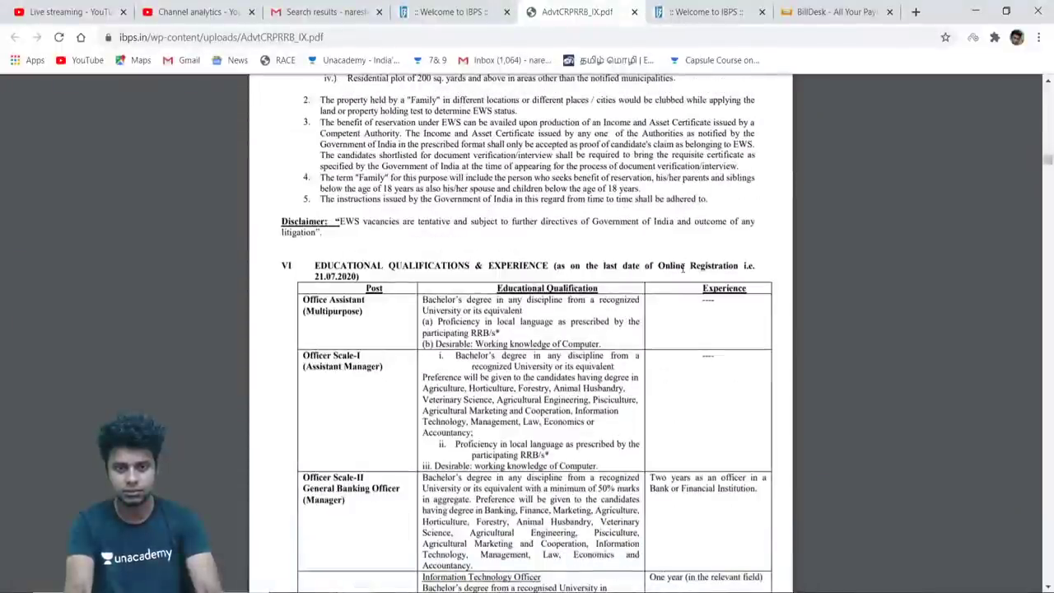
Scroll down to page 36, Annexure III's guidelines for scanning and uploading documents
scroll(683, 268, up, 2)
scroll(683, 267, down, 7)
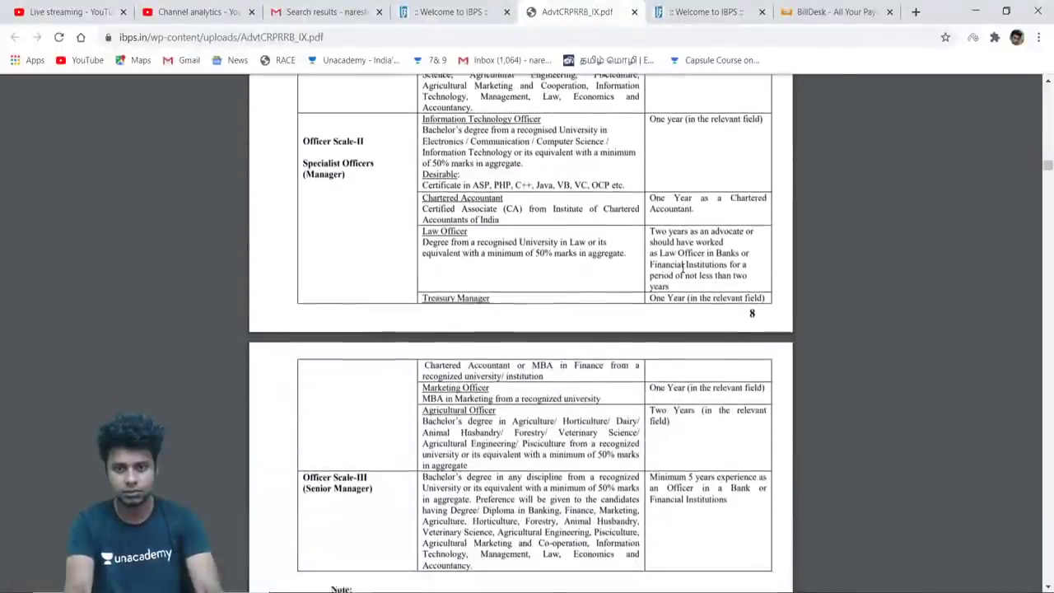
scroll(682, 268, down, 20)
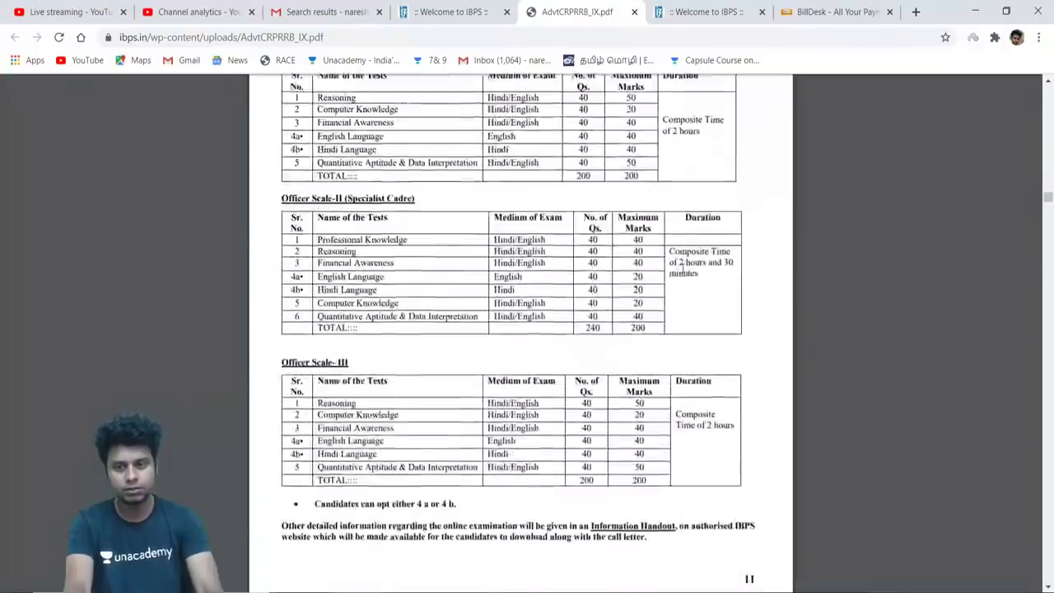
scroll(683, 267, down, 20)
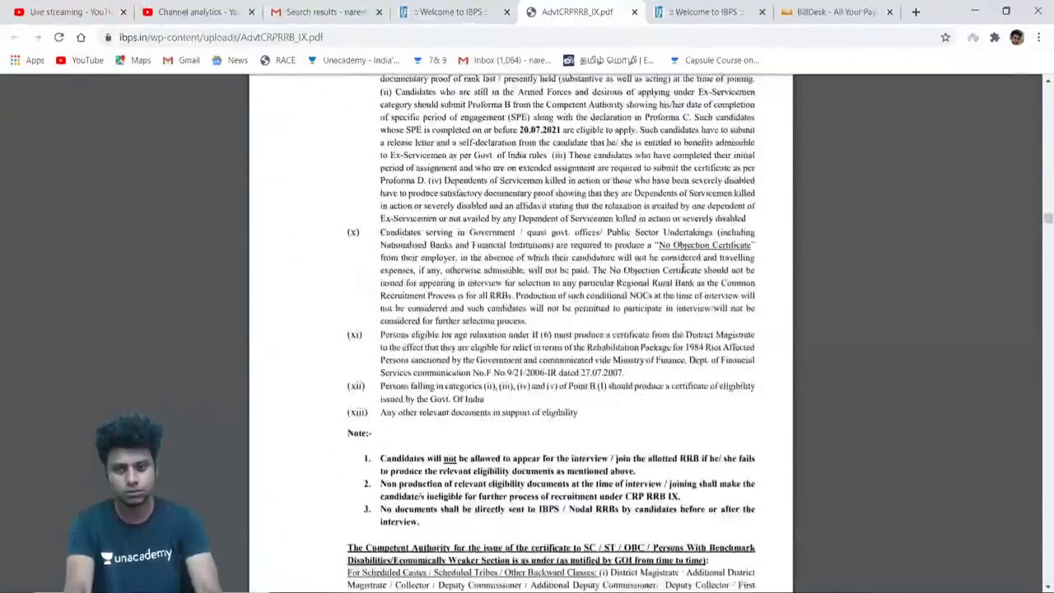
scroll(682, 268, down, 20)
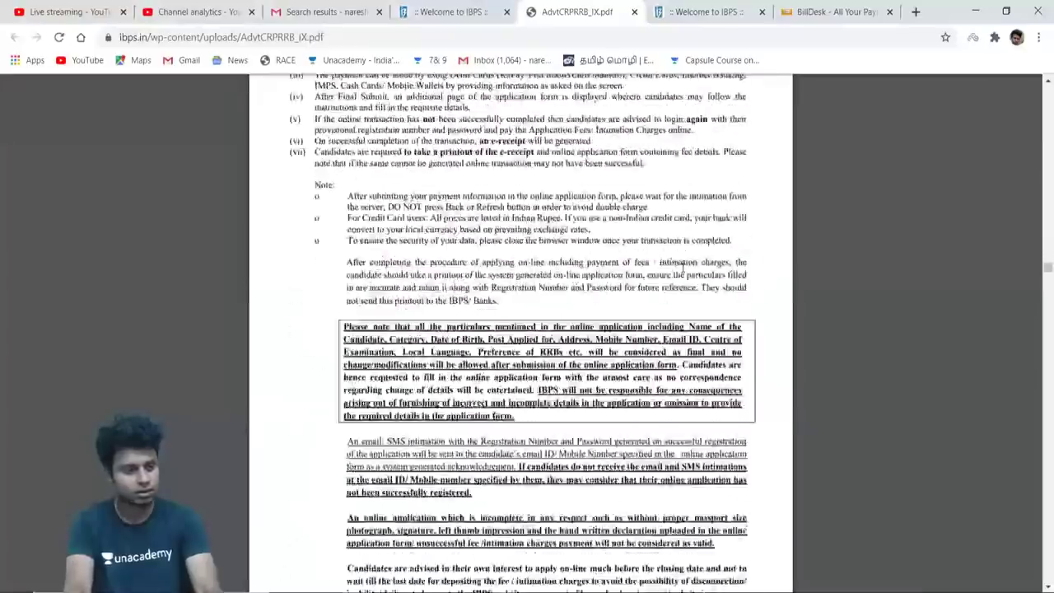
scroll(683, 268, down, 20)
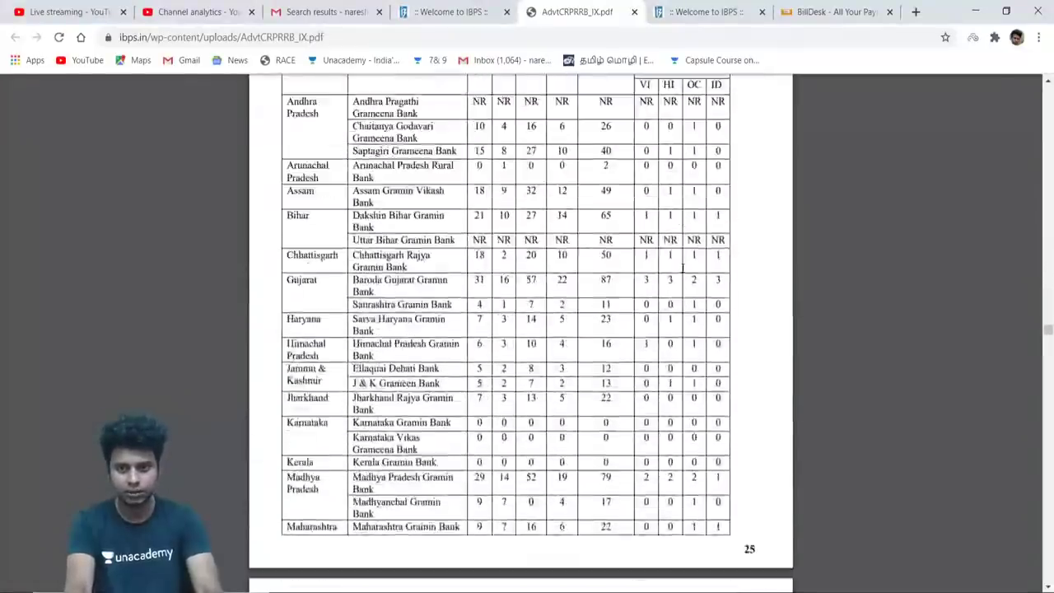
scroll(682, 268, down, 20)
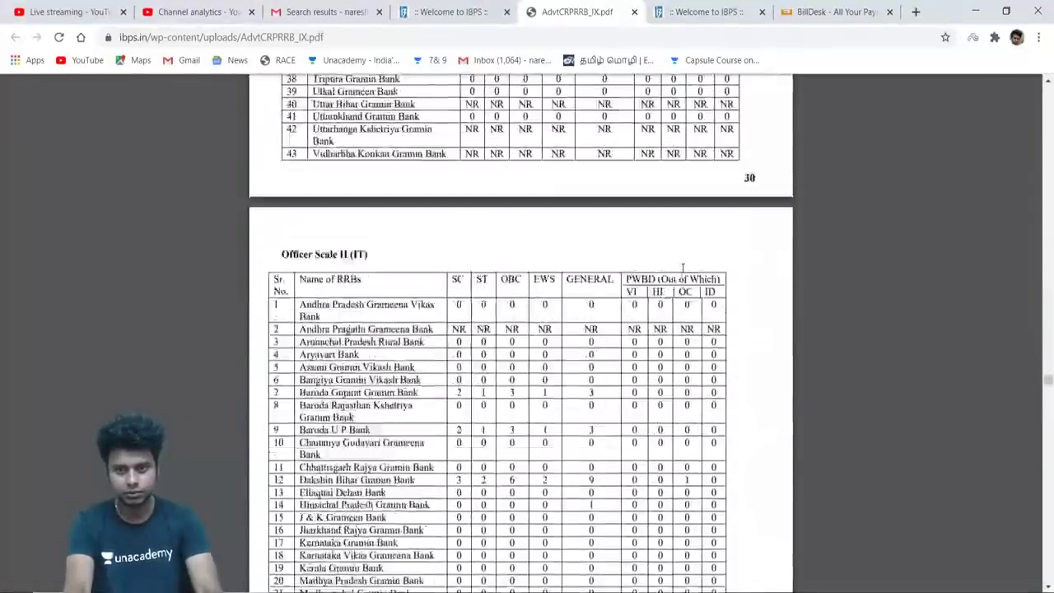
scroll(682, 268, down, 20)
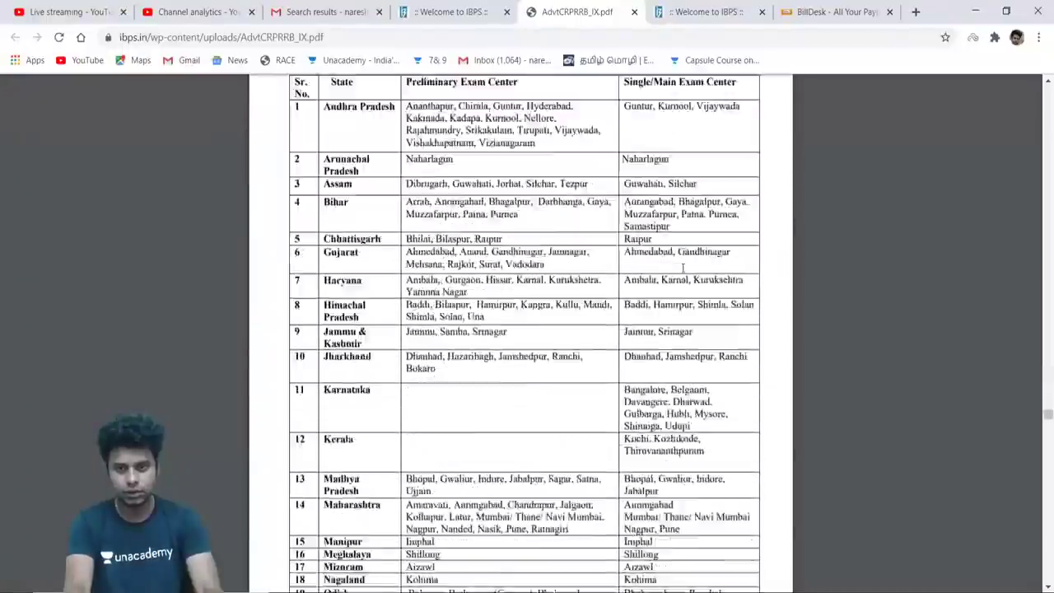
scroll(682, 268, down, 10)
scroll(682, 268, up, 6)
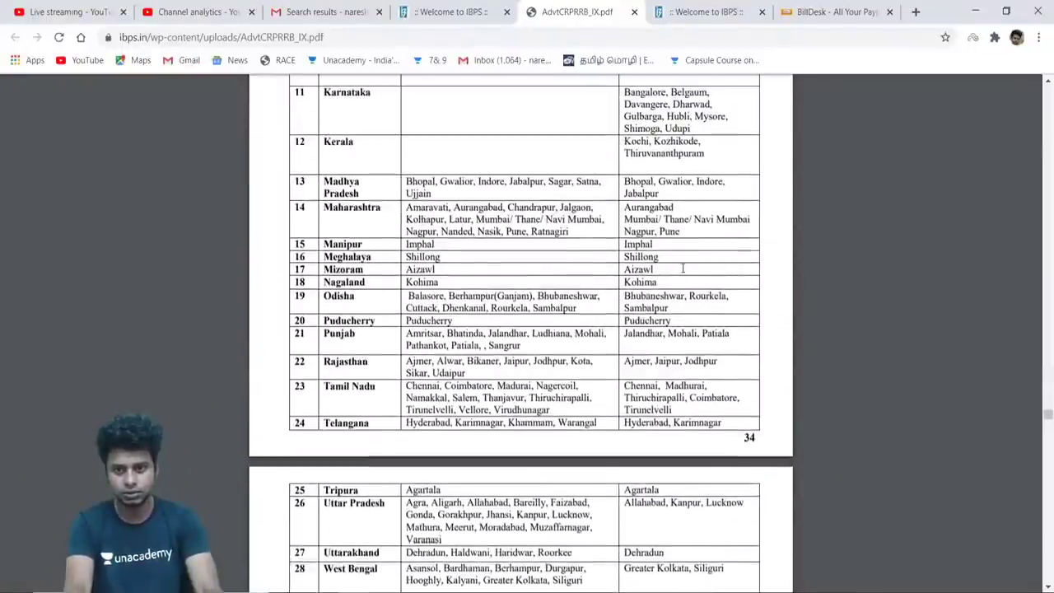
scroll(682, 267, down, 14)
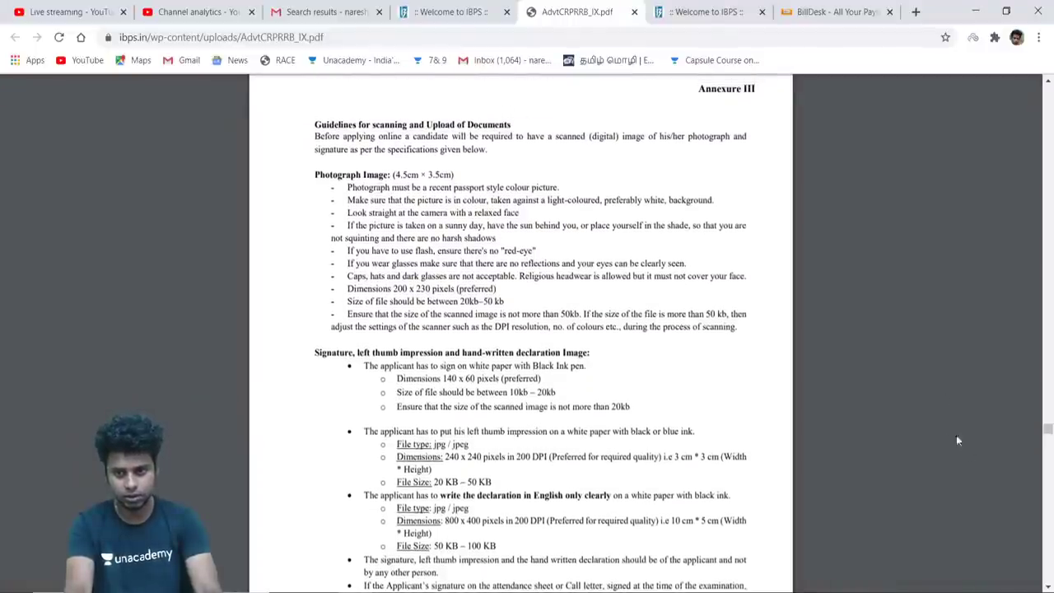
Zoom the PDF in three levels and scroll to the signature, thumb impression and declaration specs
mouse_move(980, 461)
click(1009, 515)
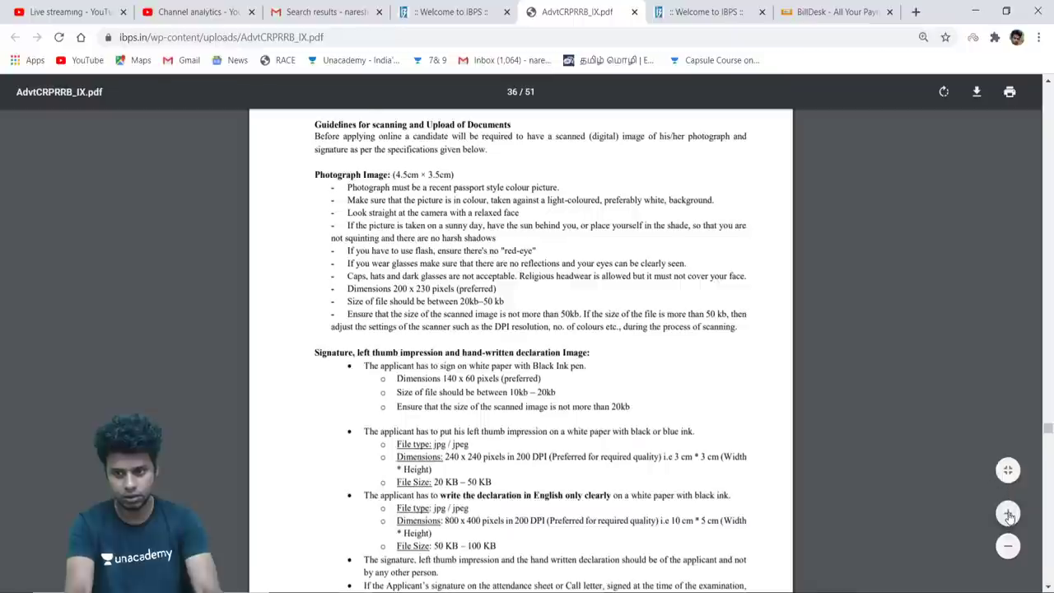
click(1009, 514)
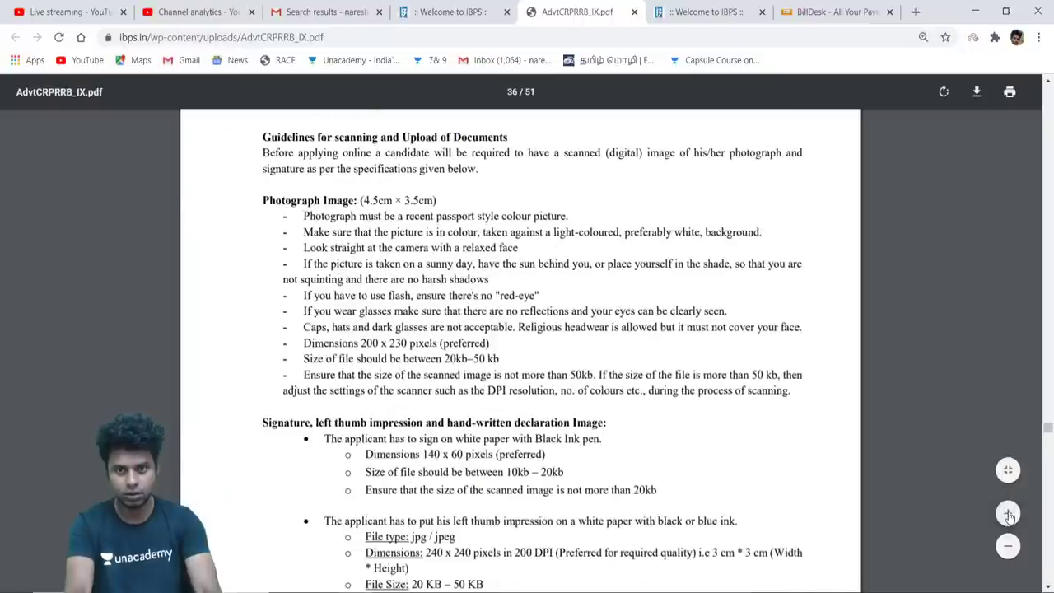
click(1009, 516)
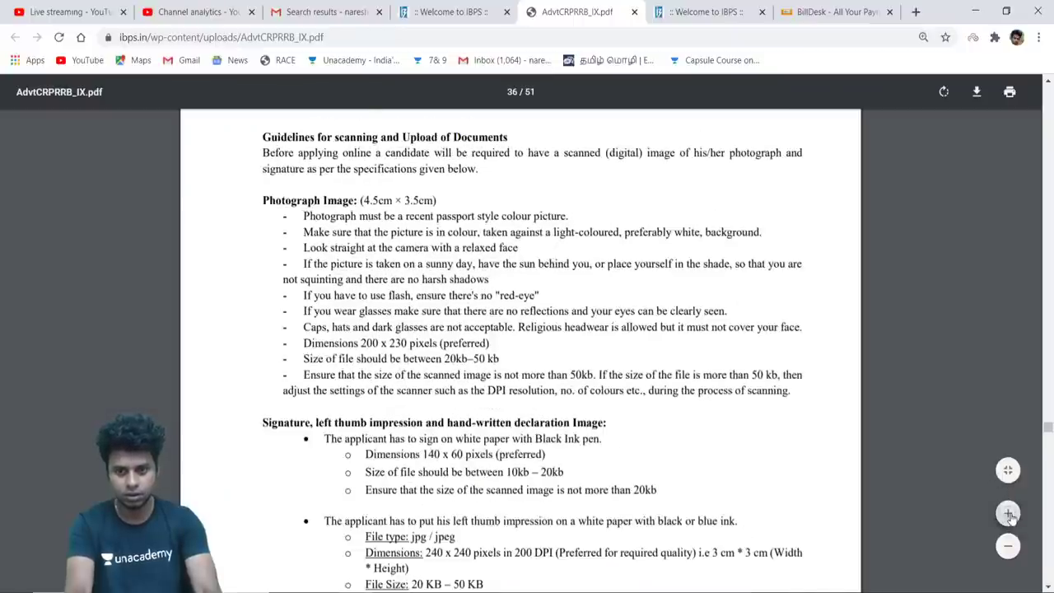
scroll(874, 405, down, 2)
scroll(875, 405, down, 5)
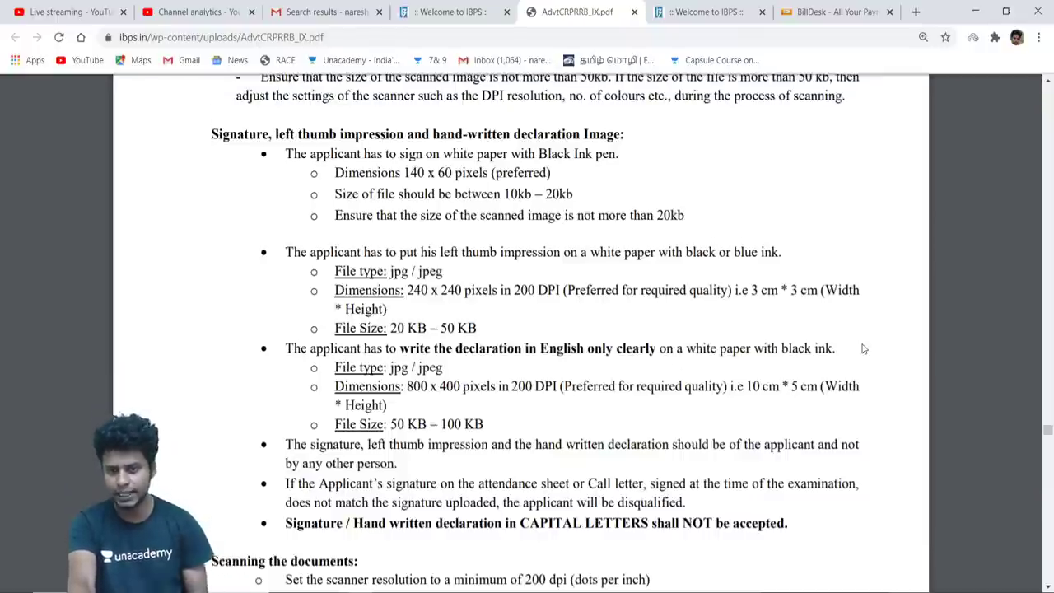
Select the ink requirements for the declaration, thumb impression and signature
drag(845, 350, 678, 350)
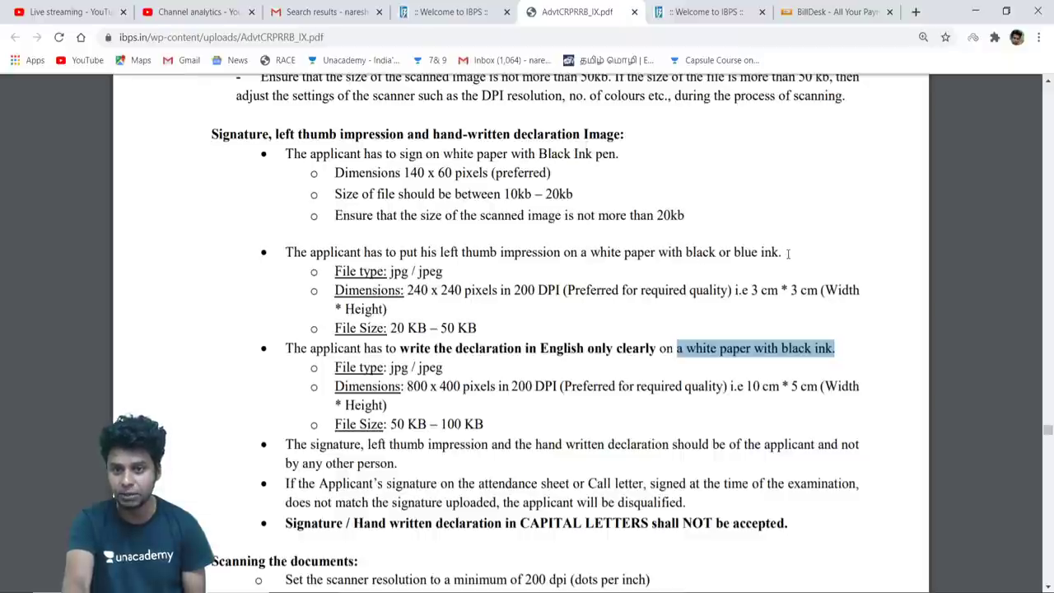
drag(788, 252, 614, 253)
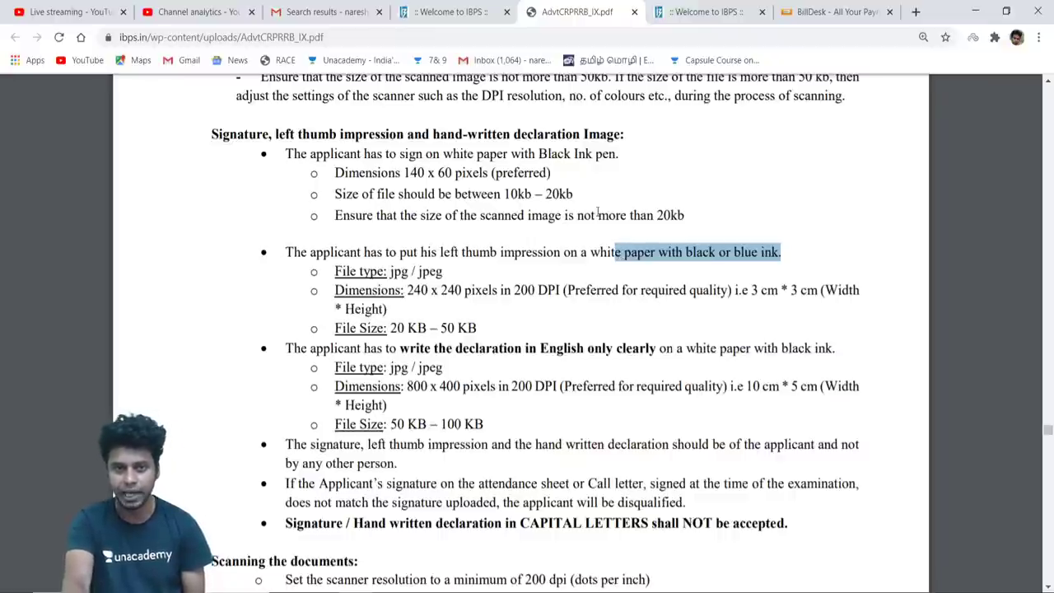
click(574, 155)
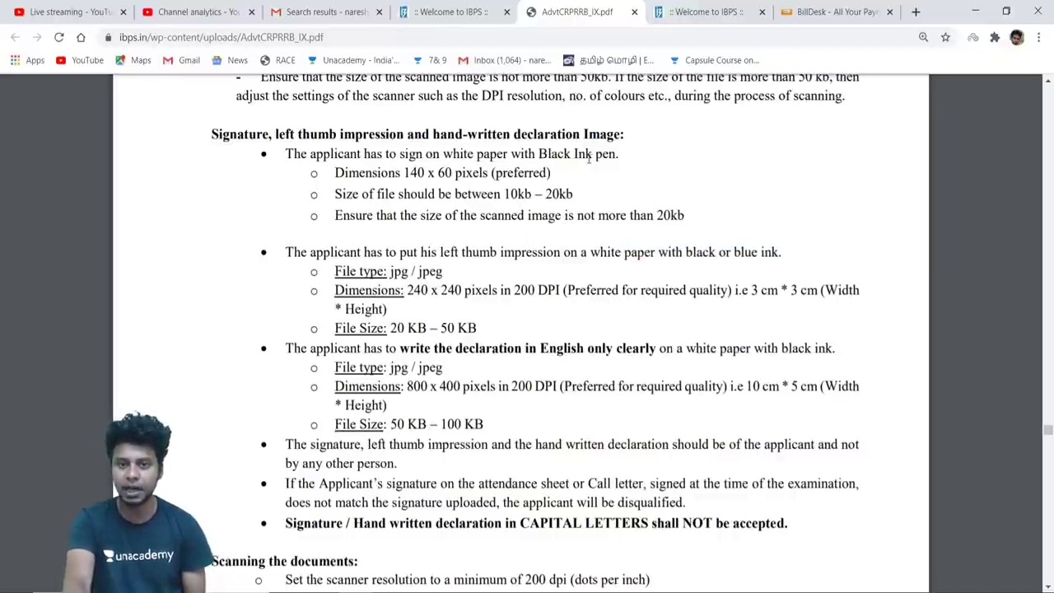
drag(615, 154, 530, 155)
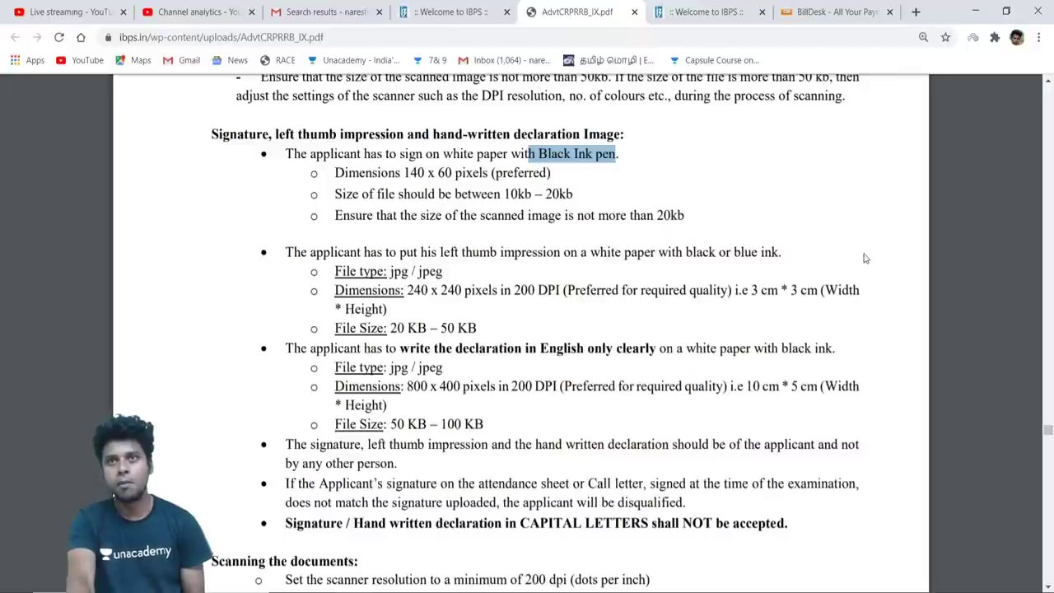
Highlight the line stating capital-letter signatures or handwritten declarations are not accepted
scroll(865, 259, down, 3)
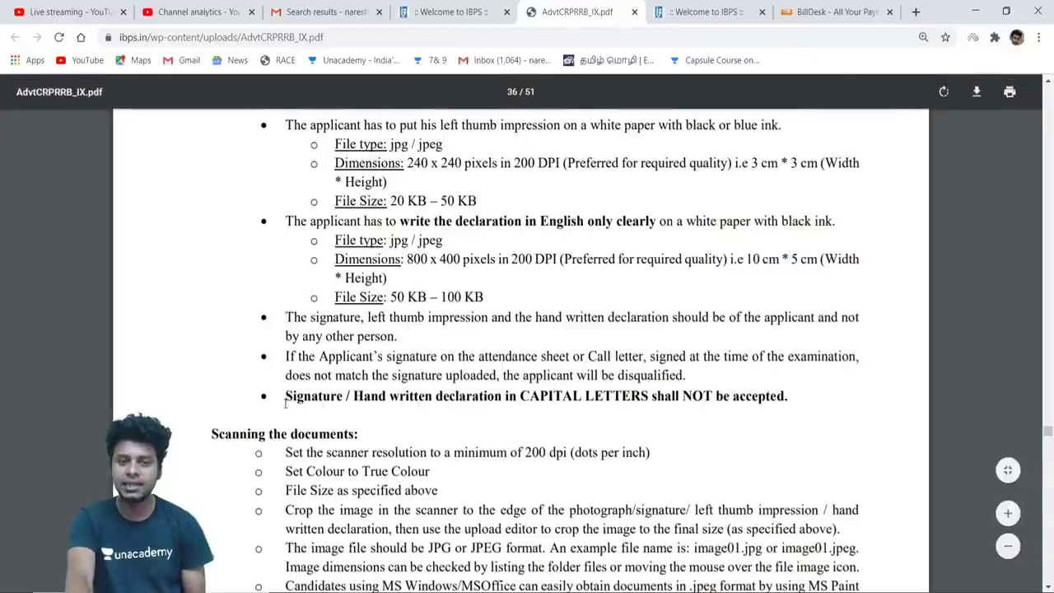
drag(283, 397, 346, 398)
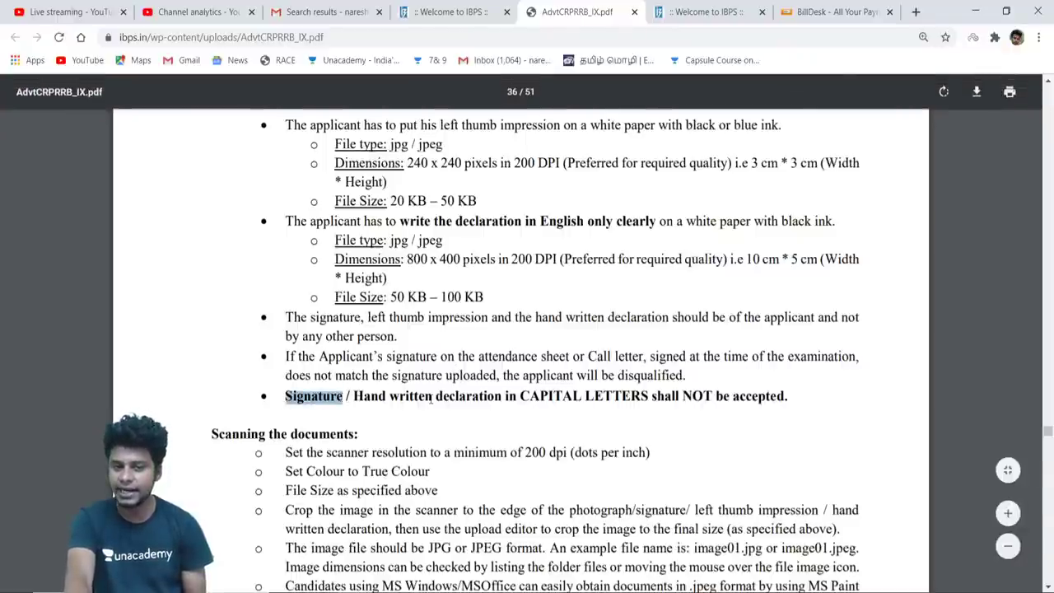
mouse_move(436, 398)
mouse_down()
mouse_move(505, 412)
mouse_move(825, 390)
mouse_move(671, 372)
mouse_up()
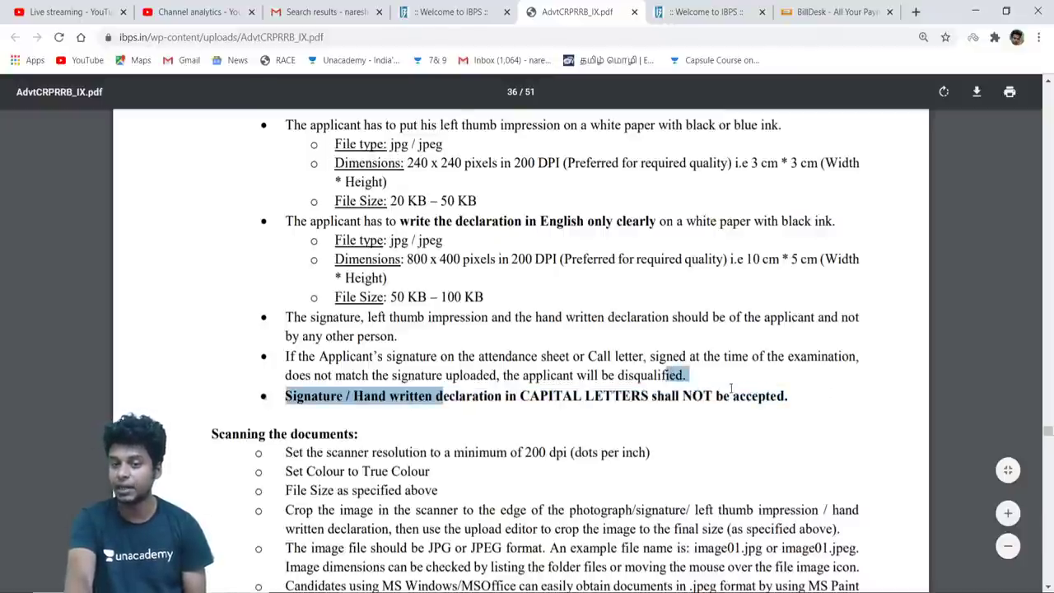
mouse_move(788, 397)
mouse_down()
mouse_move(519, 398)
mouse_move(439, 376)
mouse_move(303, 377)
mouse_move(285, 397)
mouse_up()
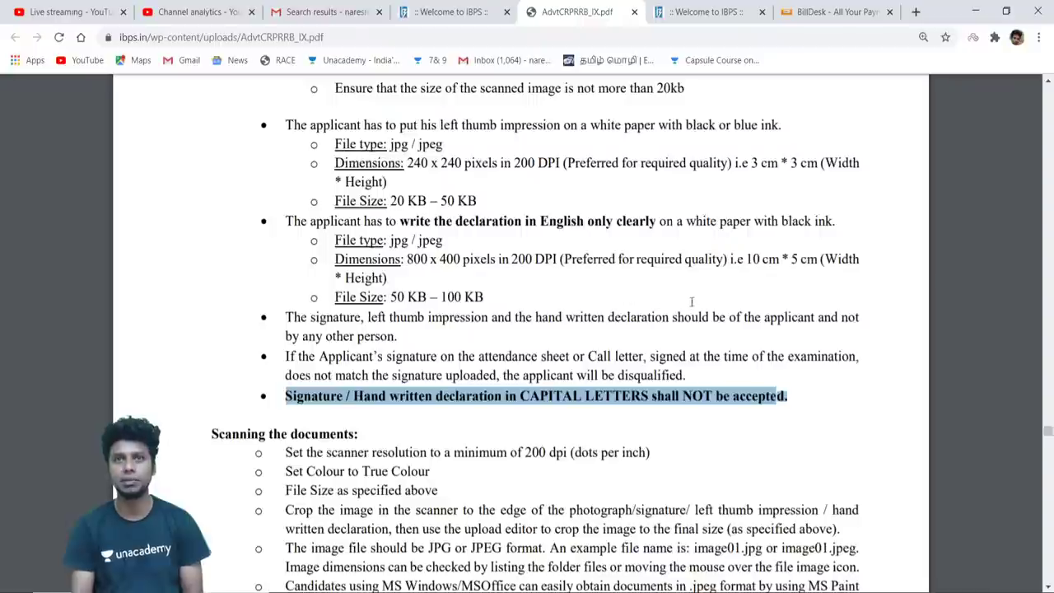
scroll(780, 307, down, 5)
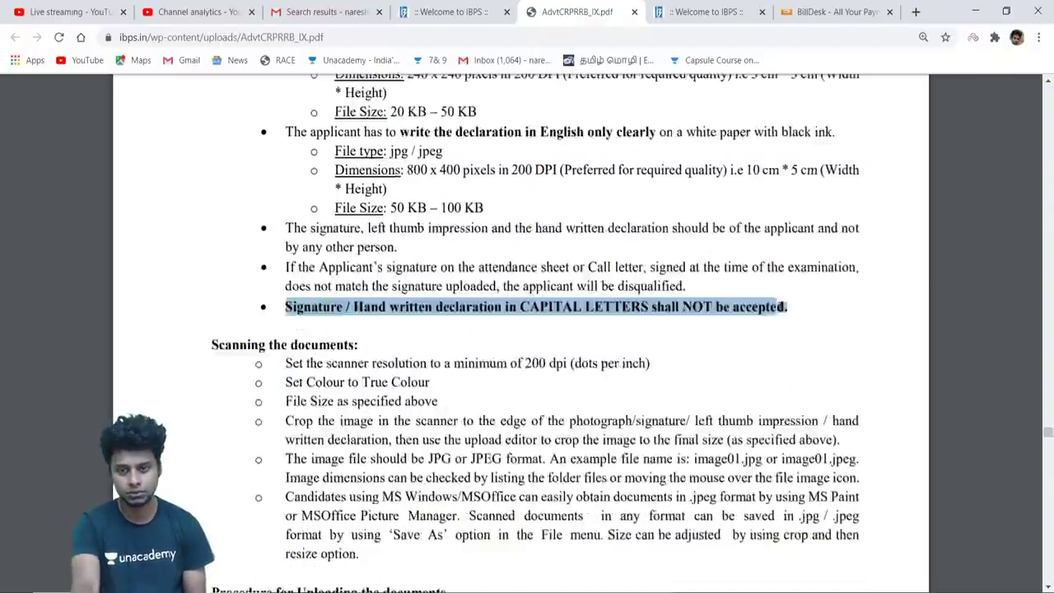
scroll(780, 306, up, 2)
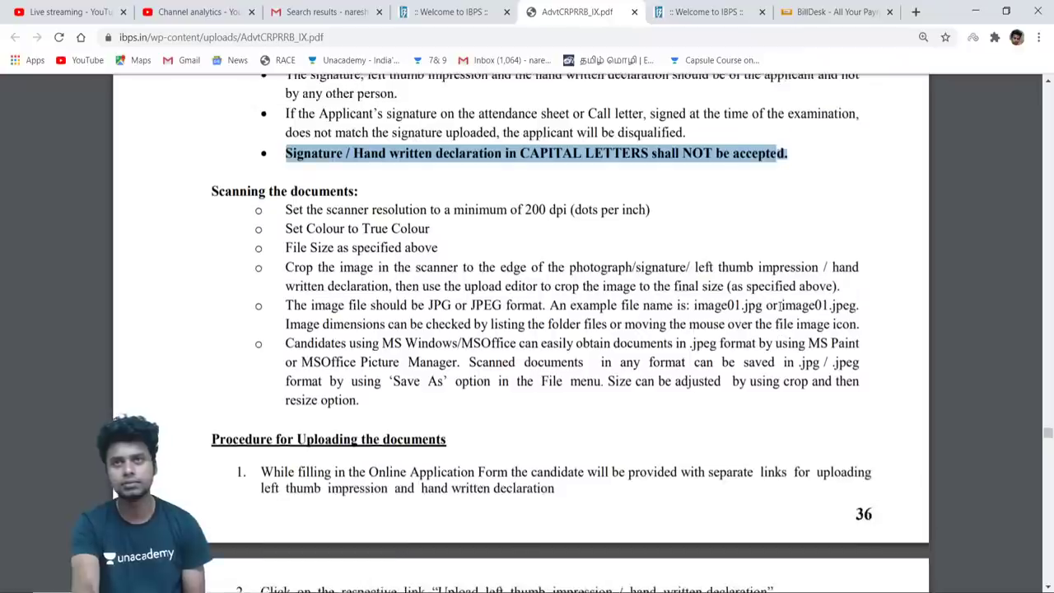
scroll(779, 306, down, 1)
scroll(780, 306, up, 7)
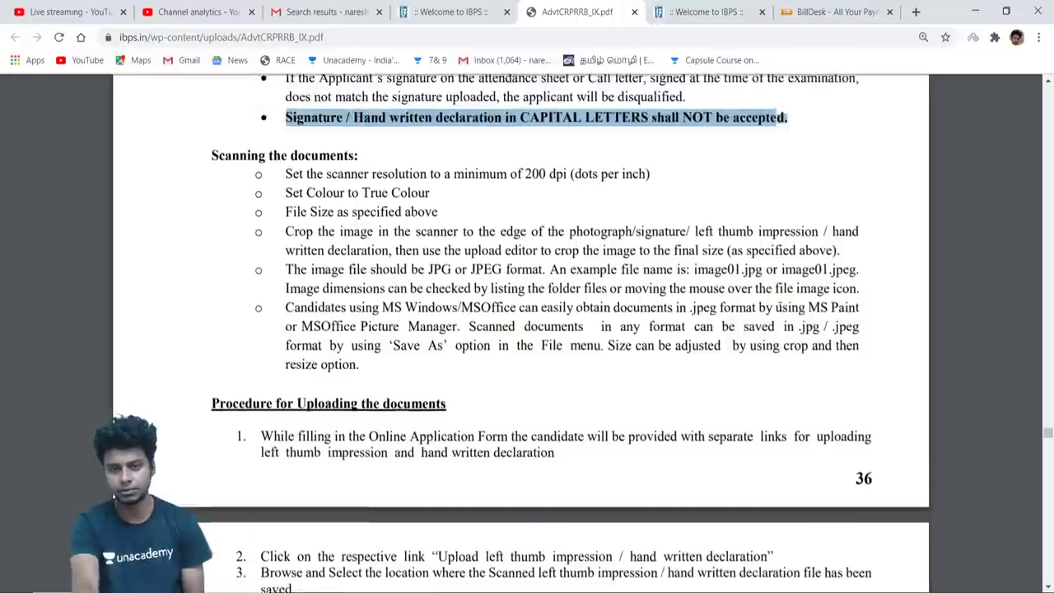
scroll(779, 306, up, 4)
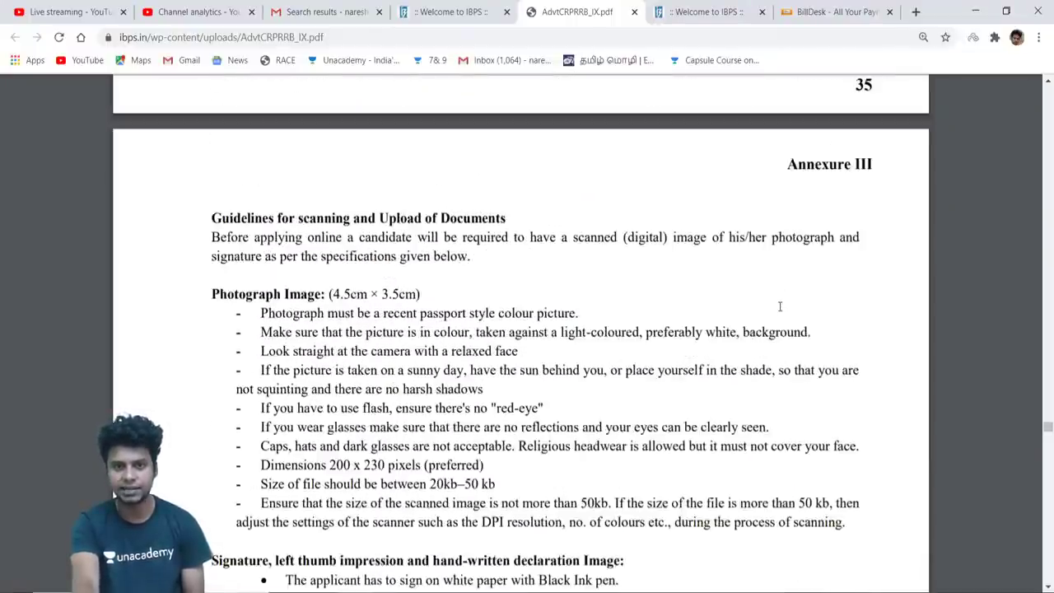
scroll(780, 306, down, 5)
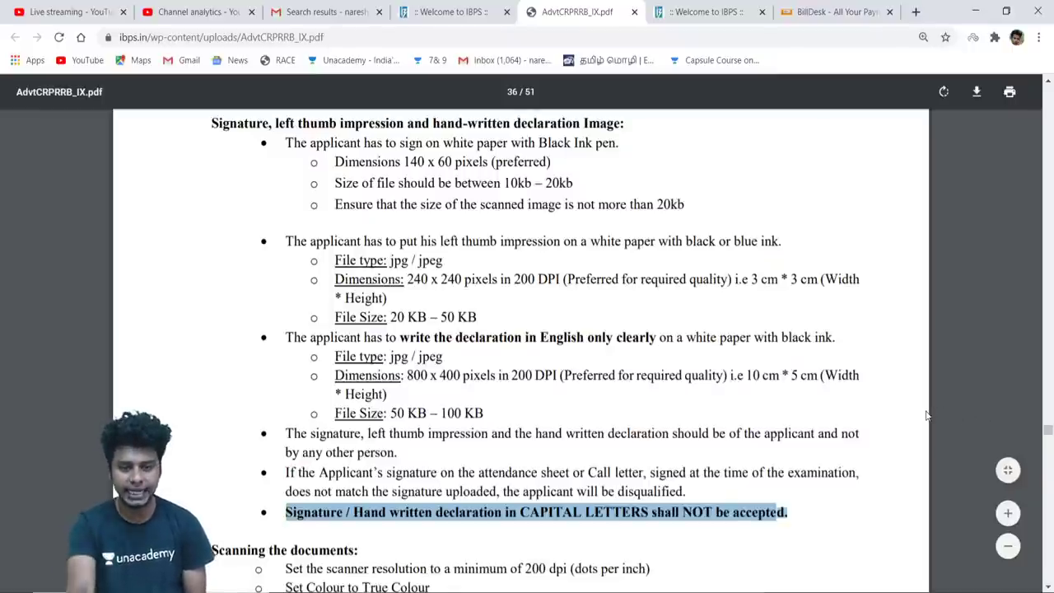
scroll(927, 416, down, 3)
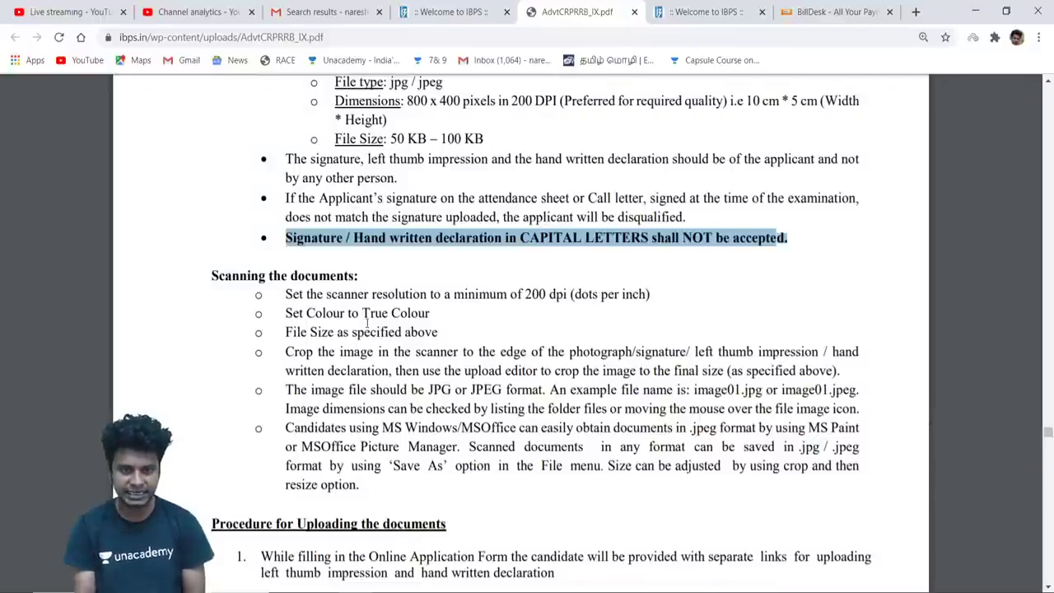
drag(400, 296, 651, 297)
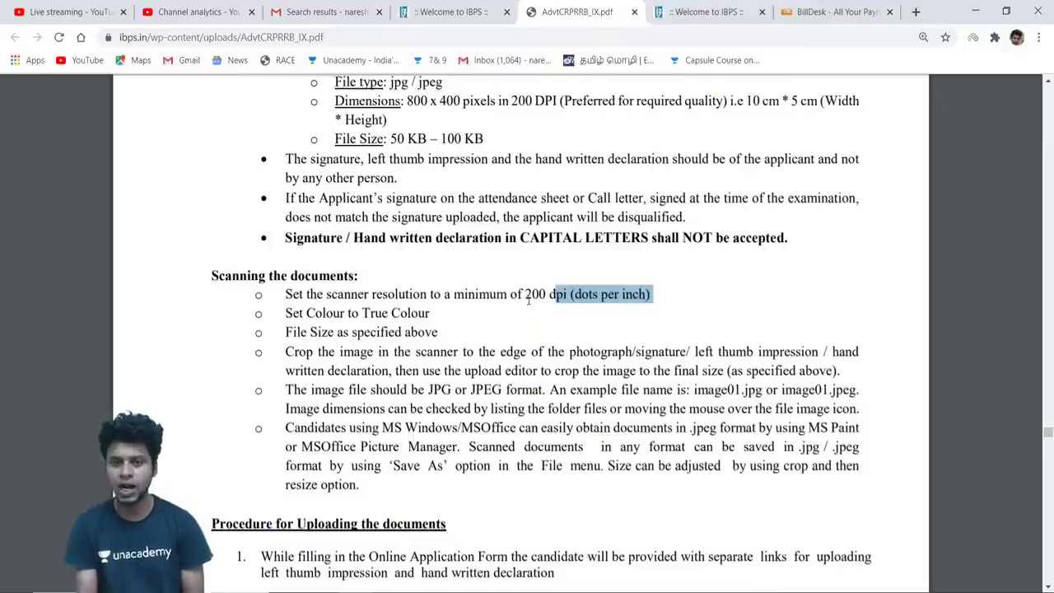
drag(285, 314, 449, 317)
drag(286, 332, 455, 327)
drag(280, 352, 504, 408)
click(436, 497)
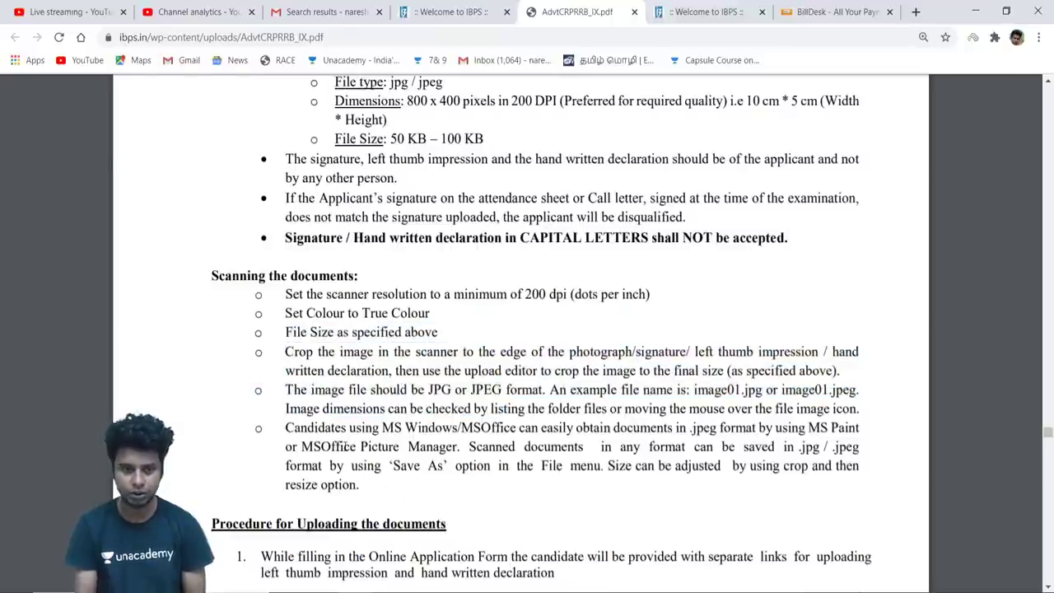
drag(366, 488, 276, 354)
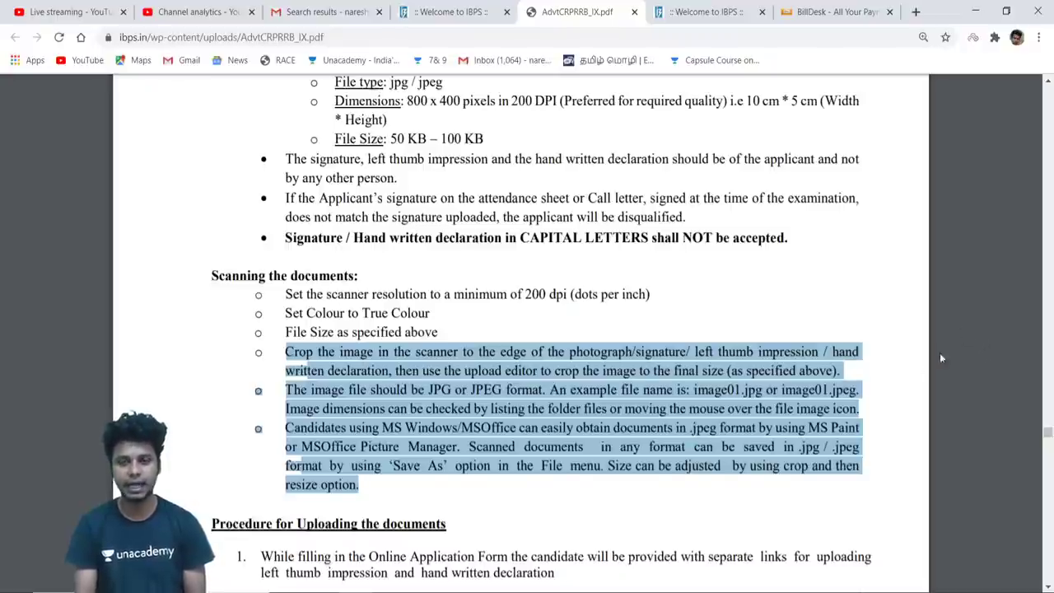
click(891, 390)
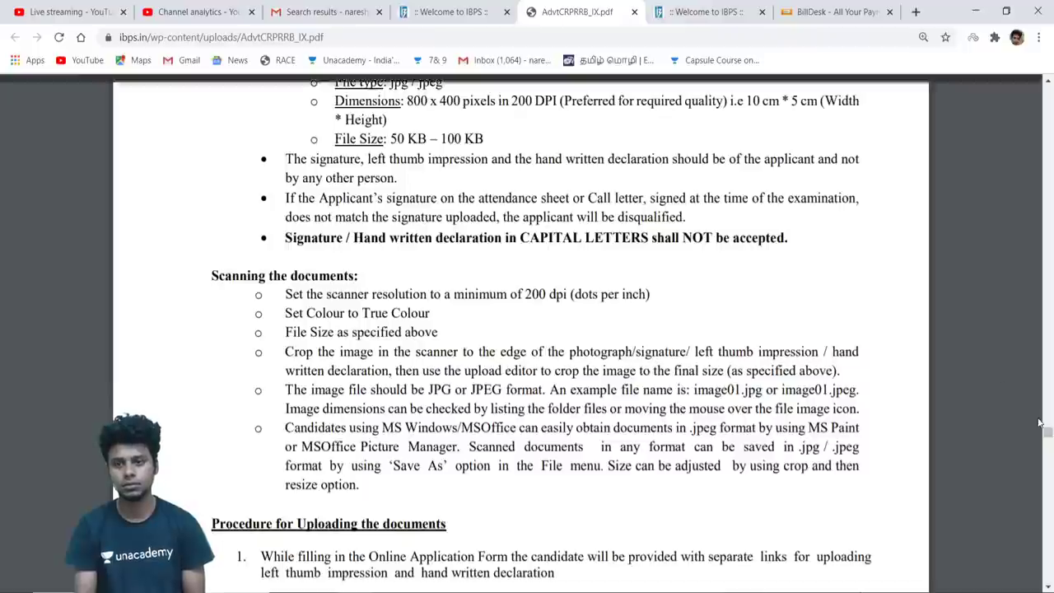
Scroll back to page 21 on malpractice penalties and call letters, then move through the IBPS and BillDesk tabs
scroll(1048, 439, down, 1)
drag(1049, 438, 1048, 379)
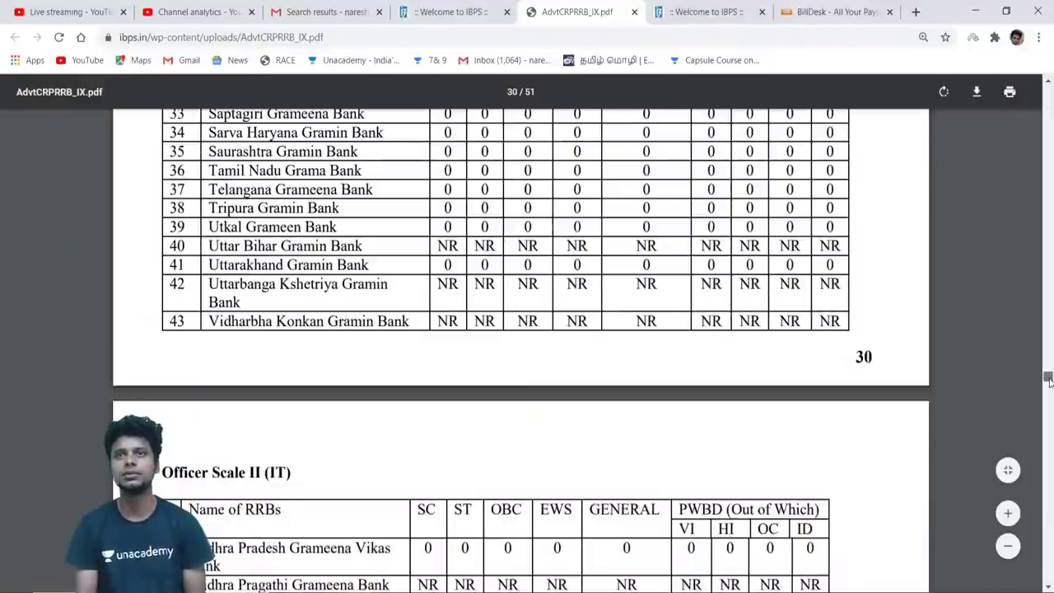
drag(1049, 381, 1046, 277)
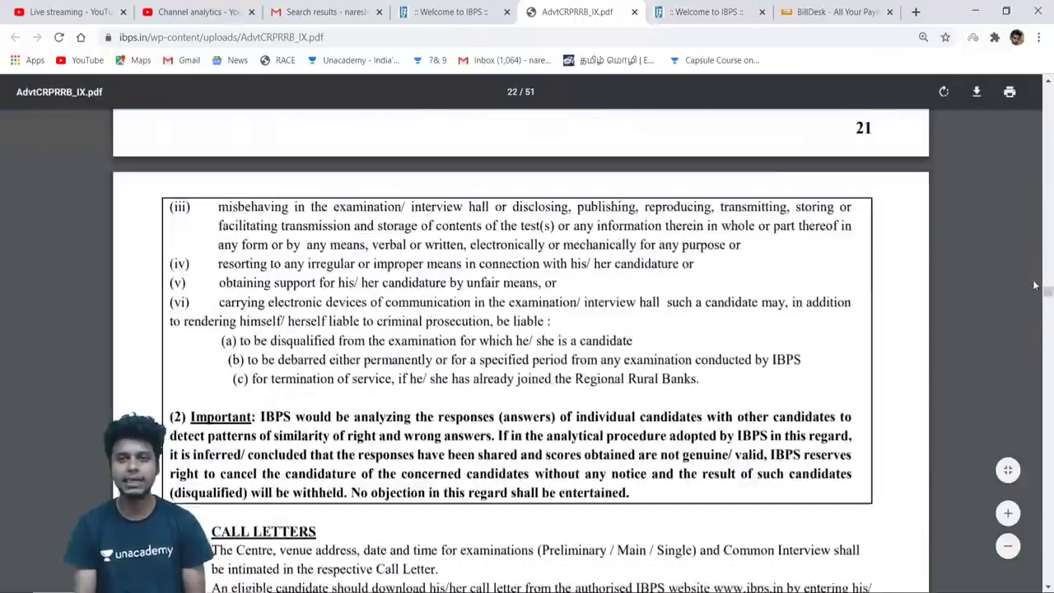
click(701, 12)
key(ctrl+Tab)
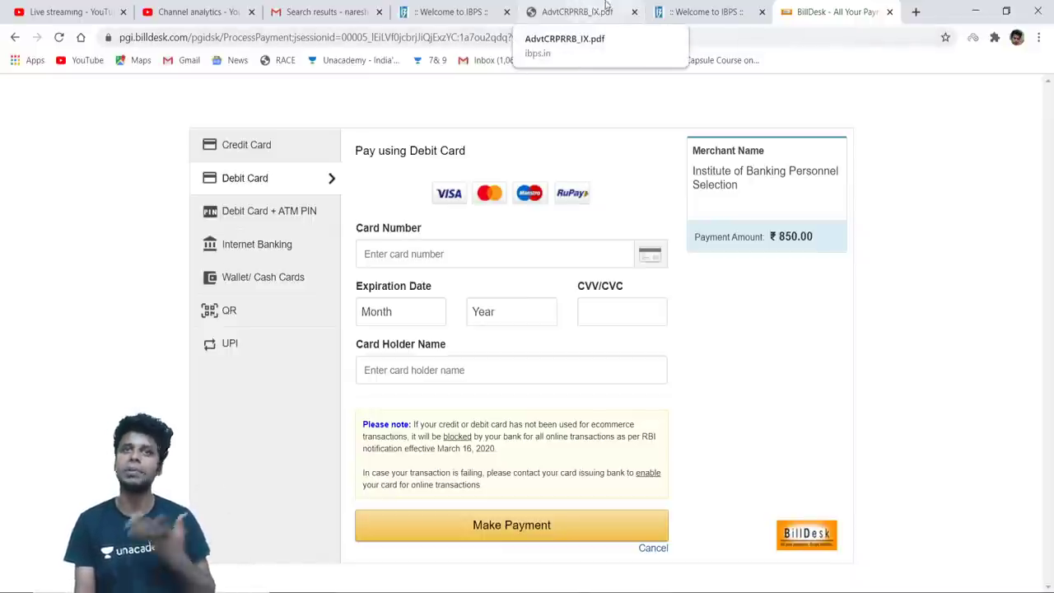
Switch through the PDF and IBPS CRP RRB IX tabs, then return to the BillDesk debit card page
click(608, 10)
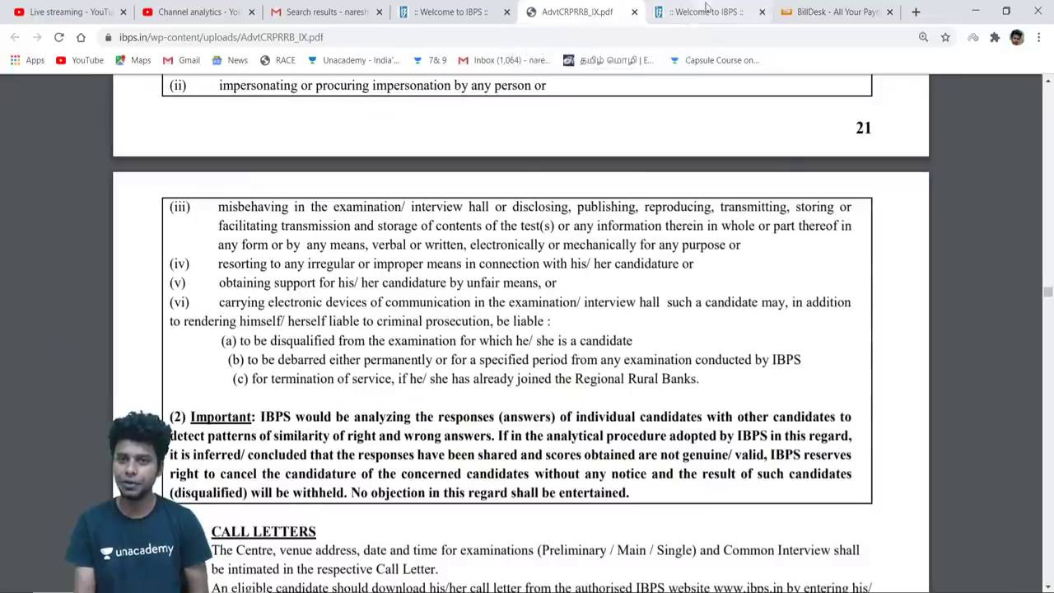
click(706, 7)
click(461, 12)
click(689, 7)
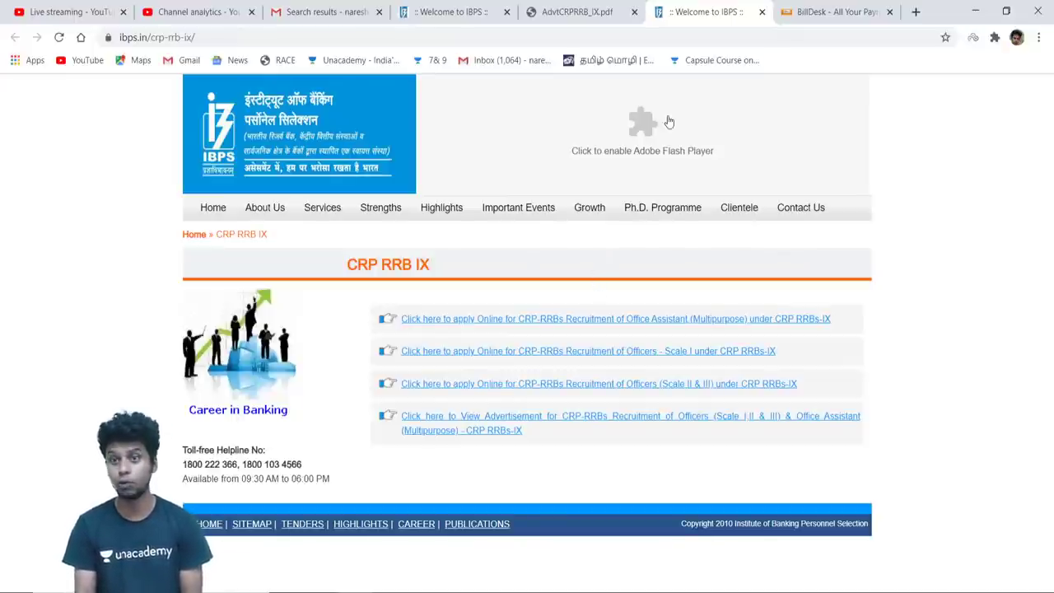
click(830, 13)
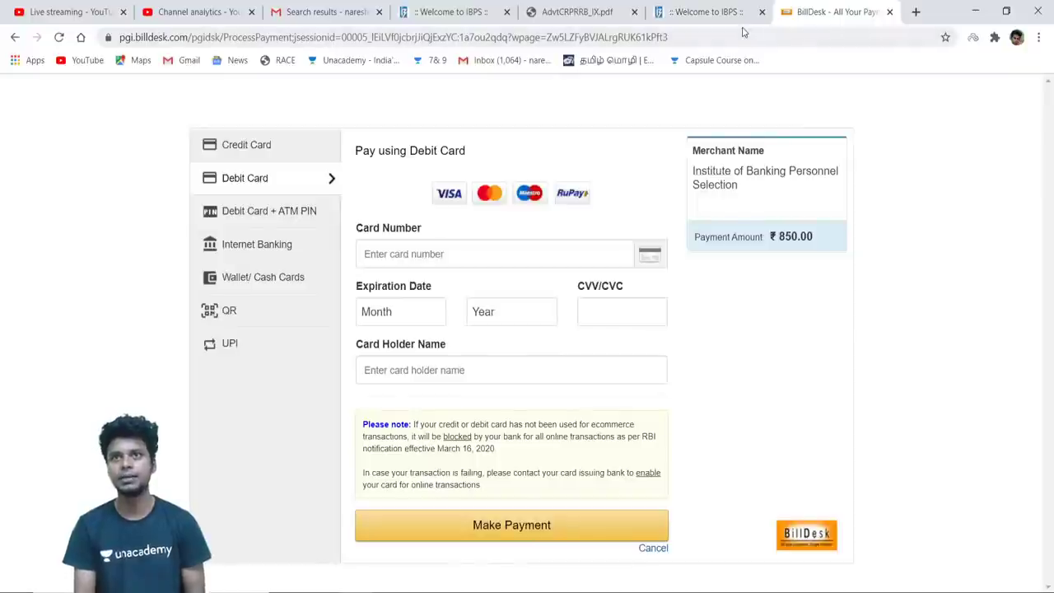